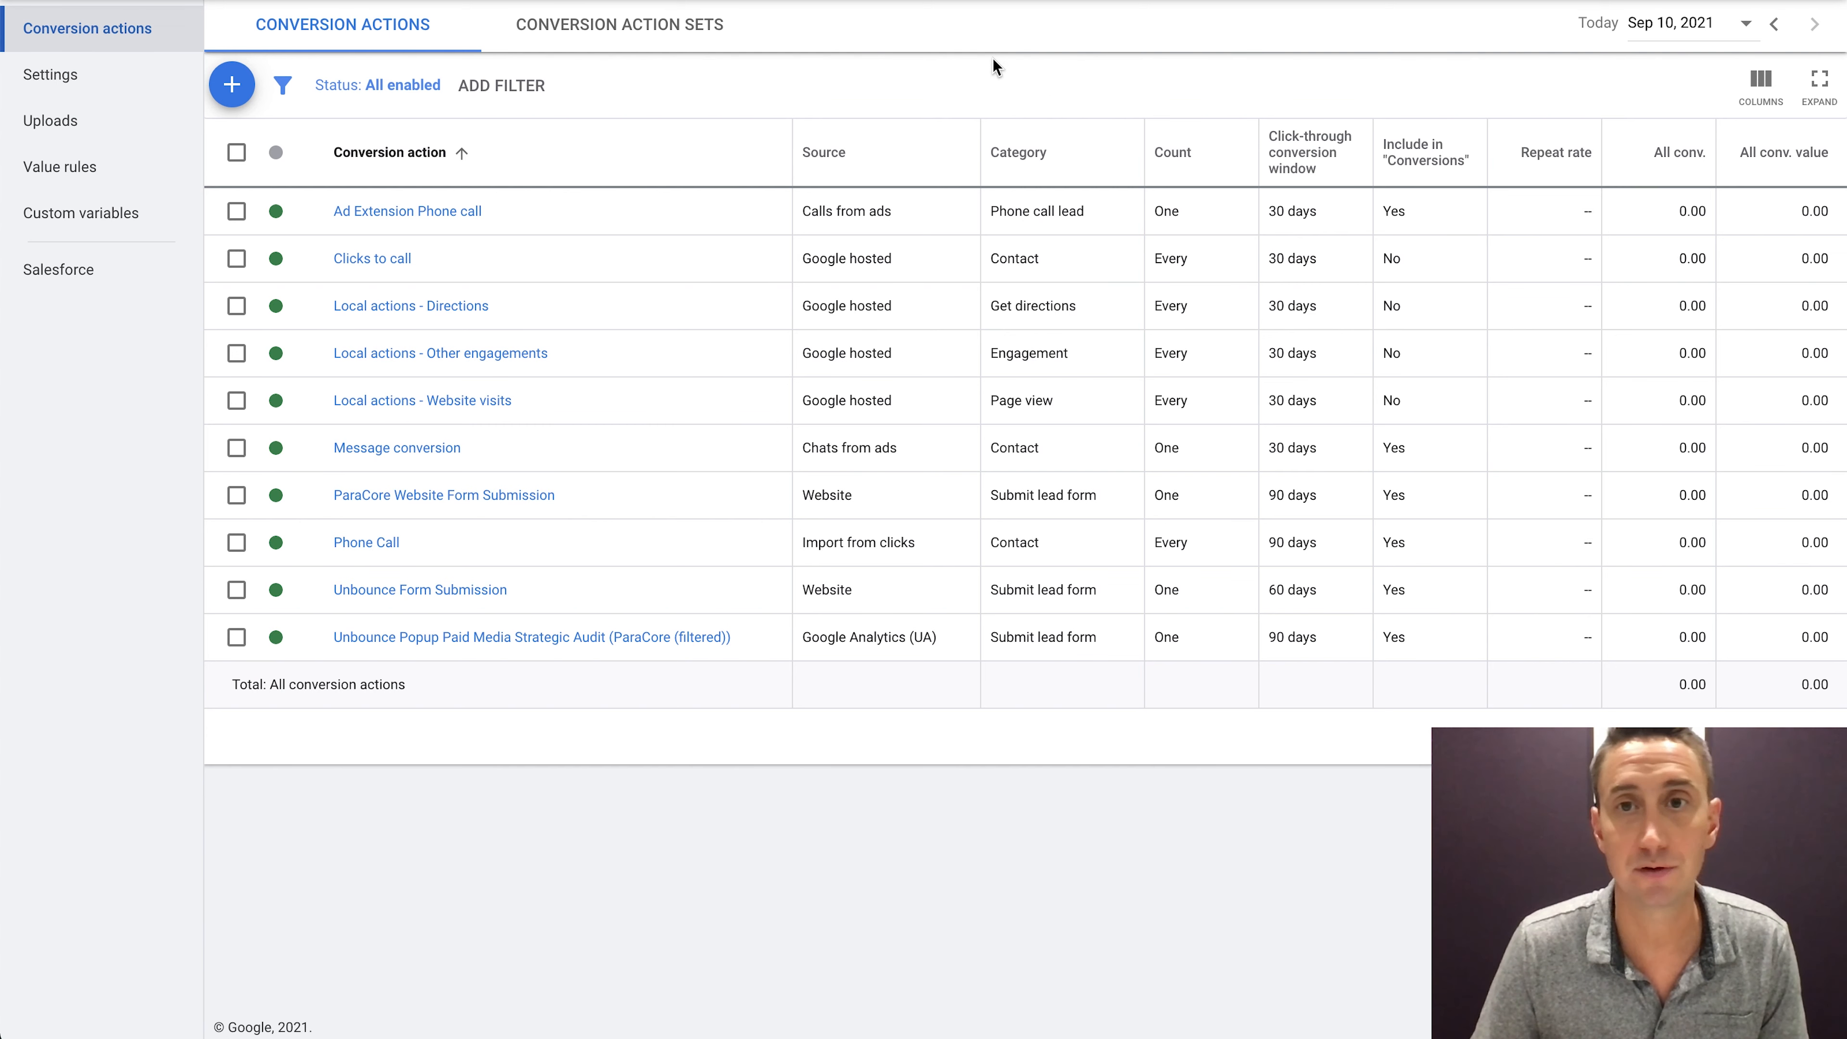
Open the Conversions page among the account's measurement tools
click(1367, 2)
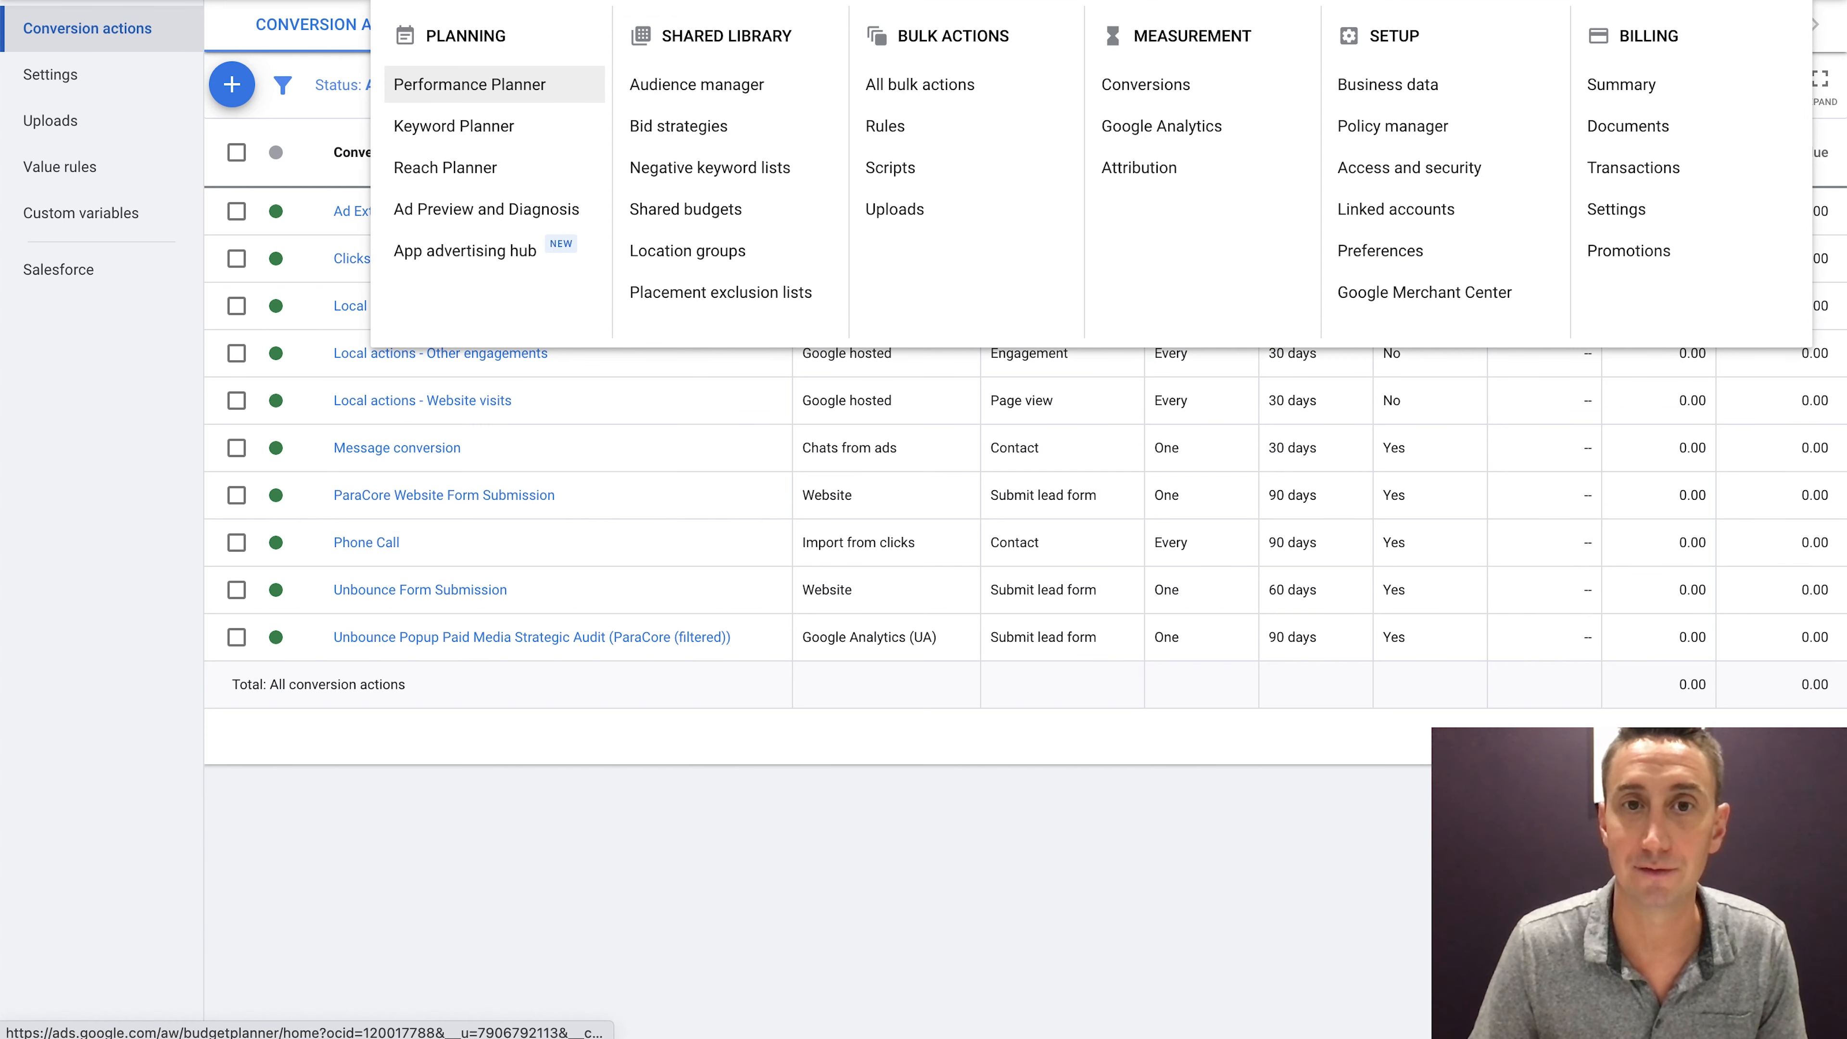
click(1345, 711)
click(1354, 1)
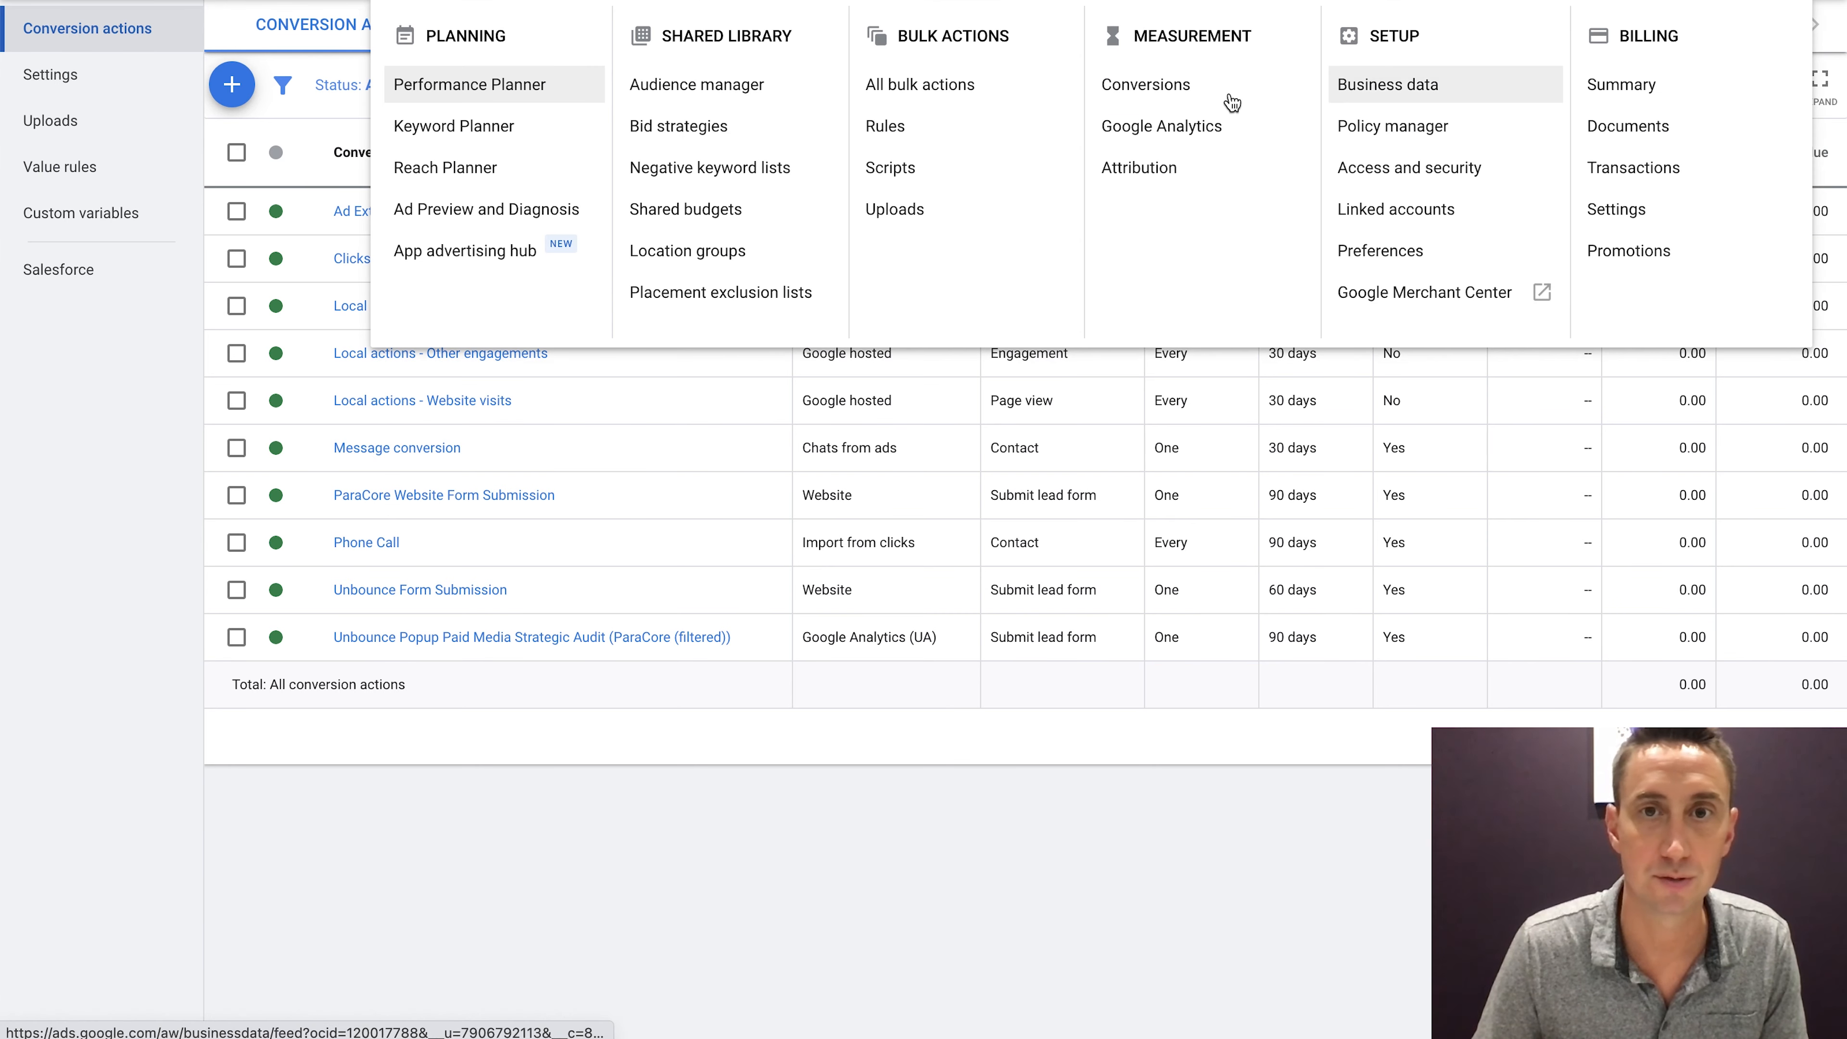
click(1147, 85)
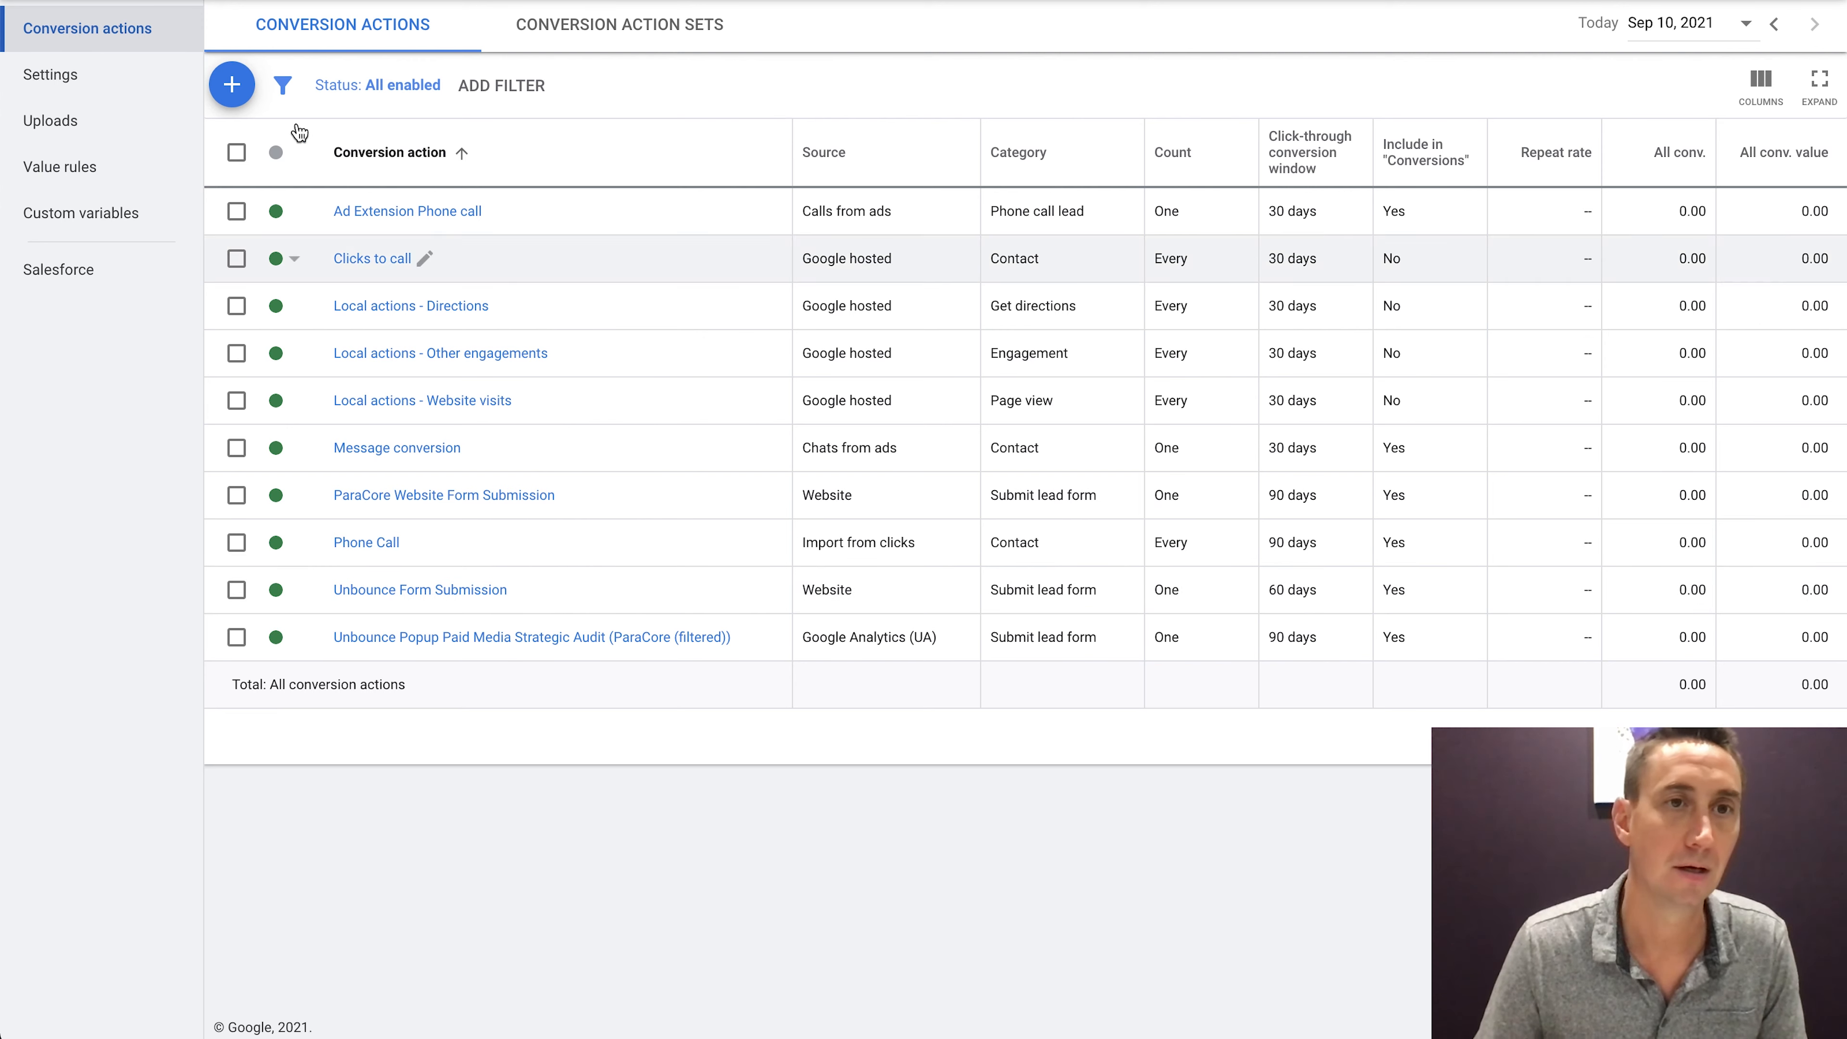
Start a new website conversion action and set its category to Contact
click(240, 86)
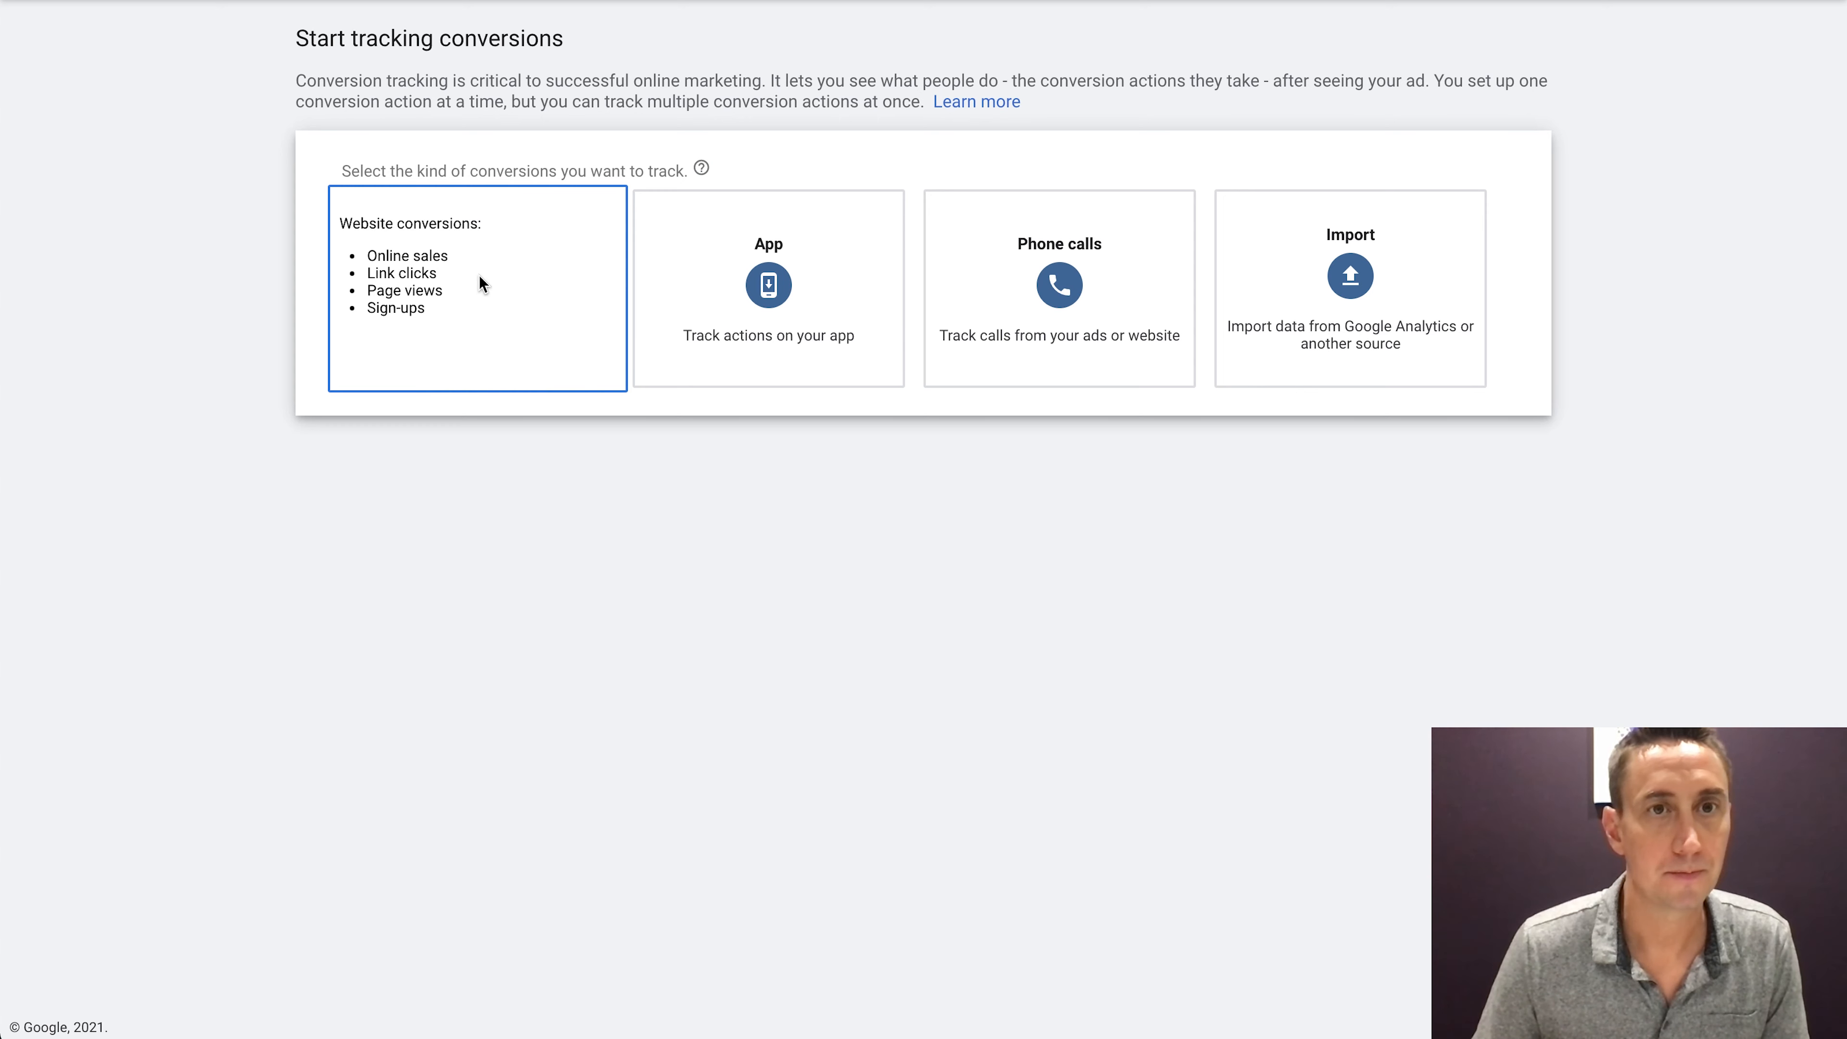
click(480, 280)
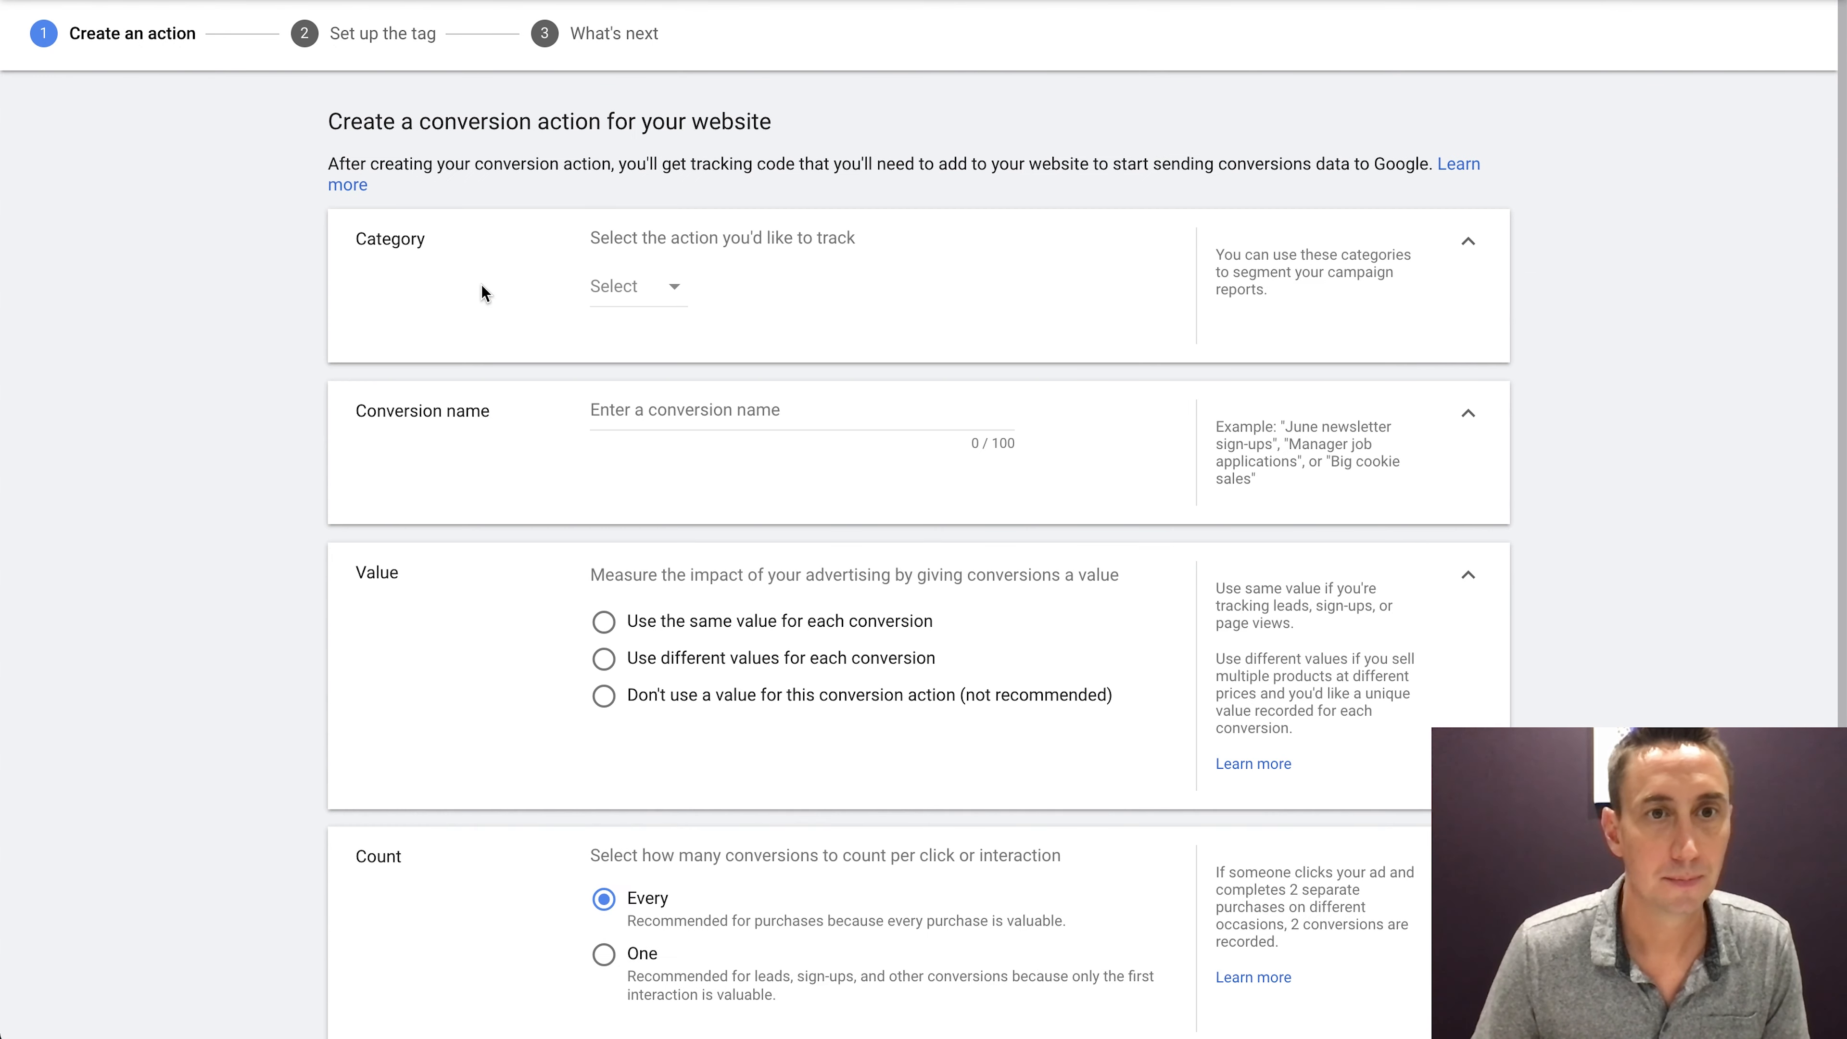
click(634, 291)
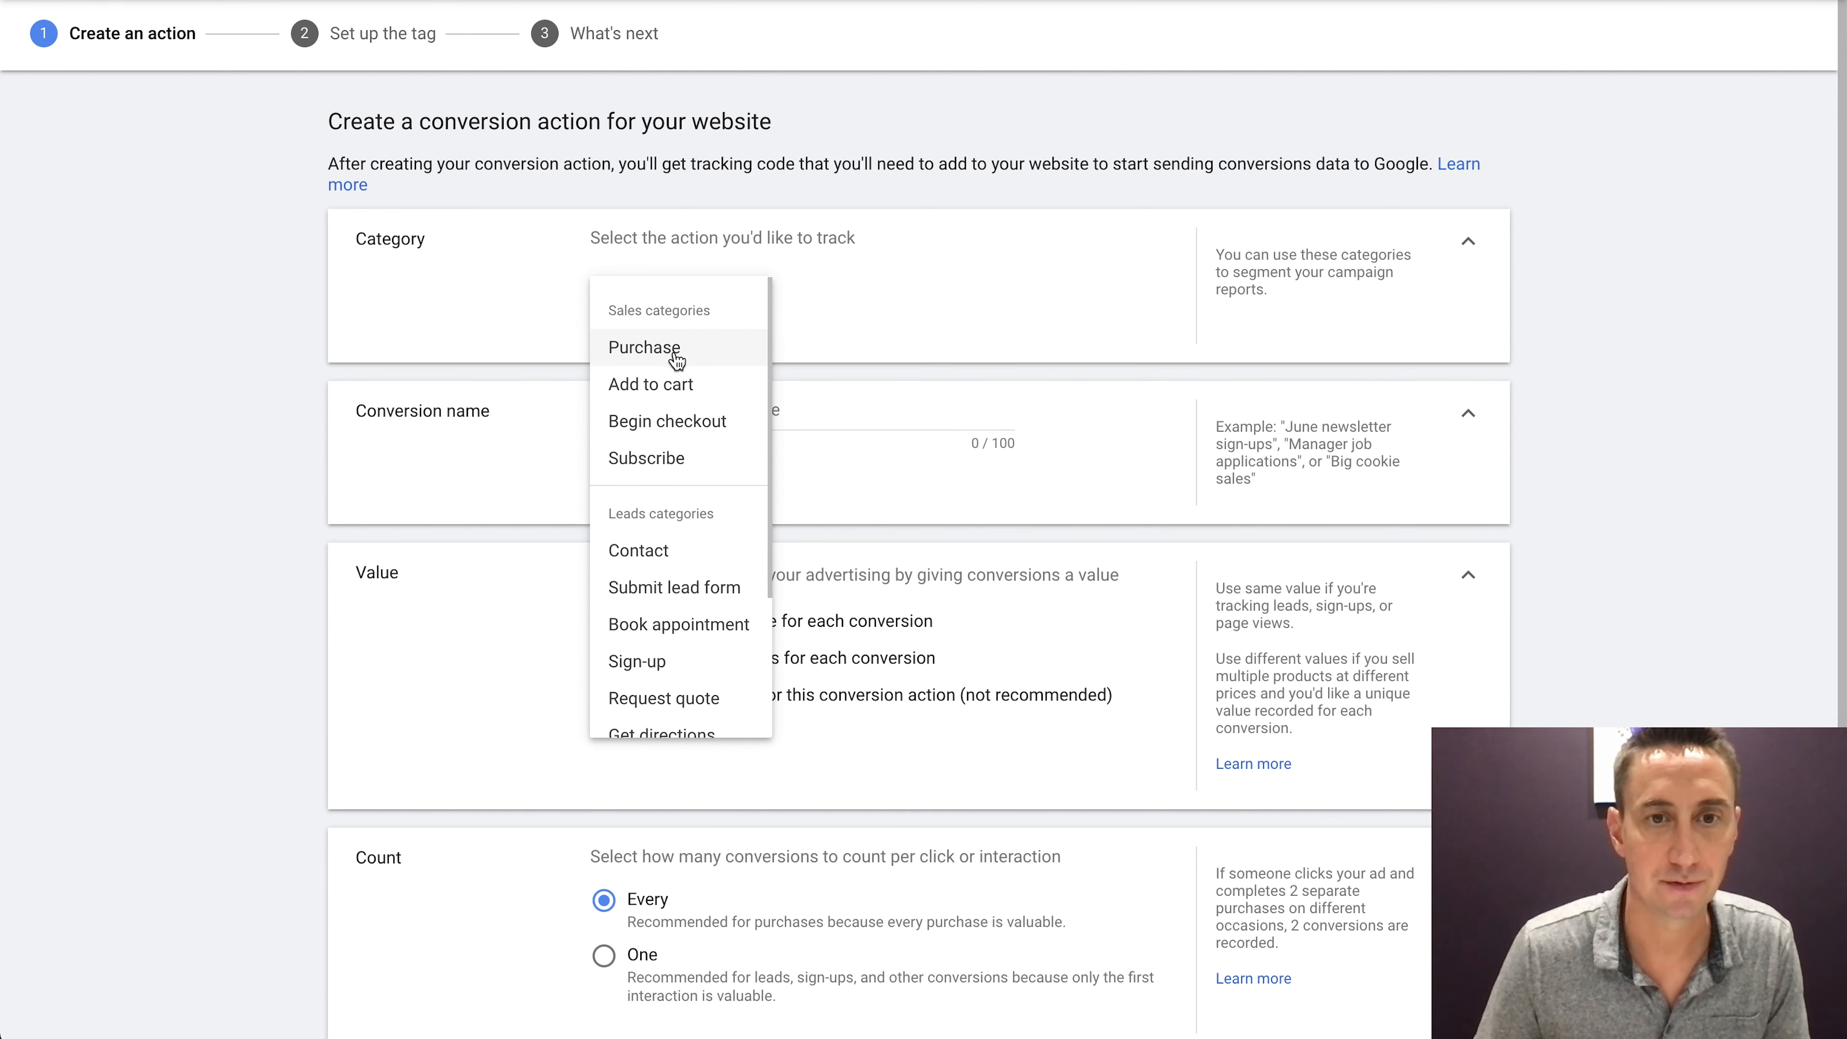
scroll(680, 364, down, 2)
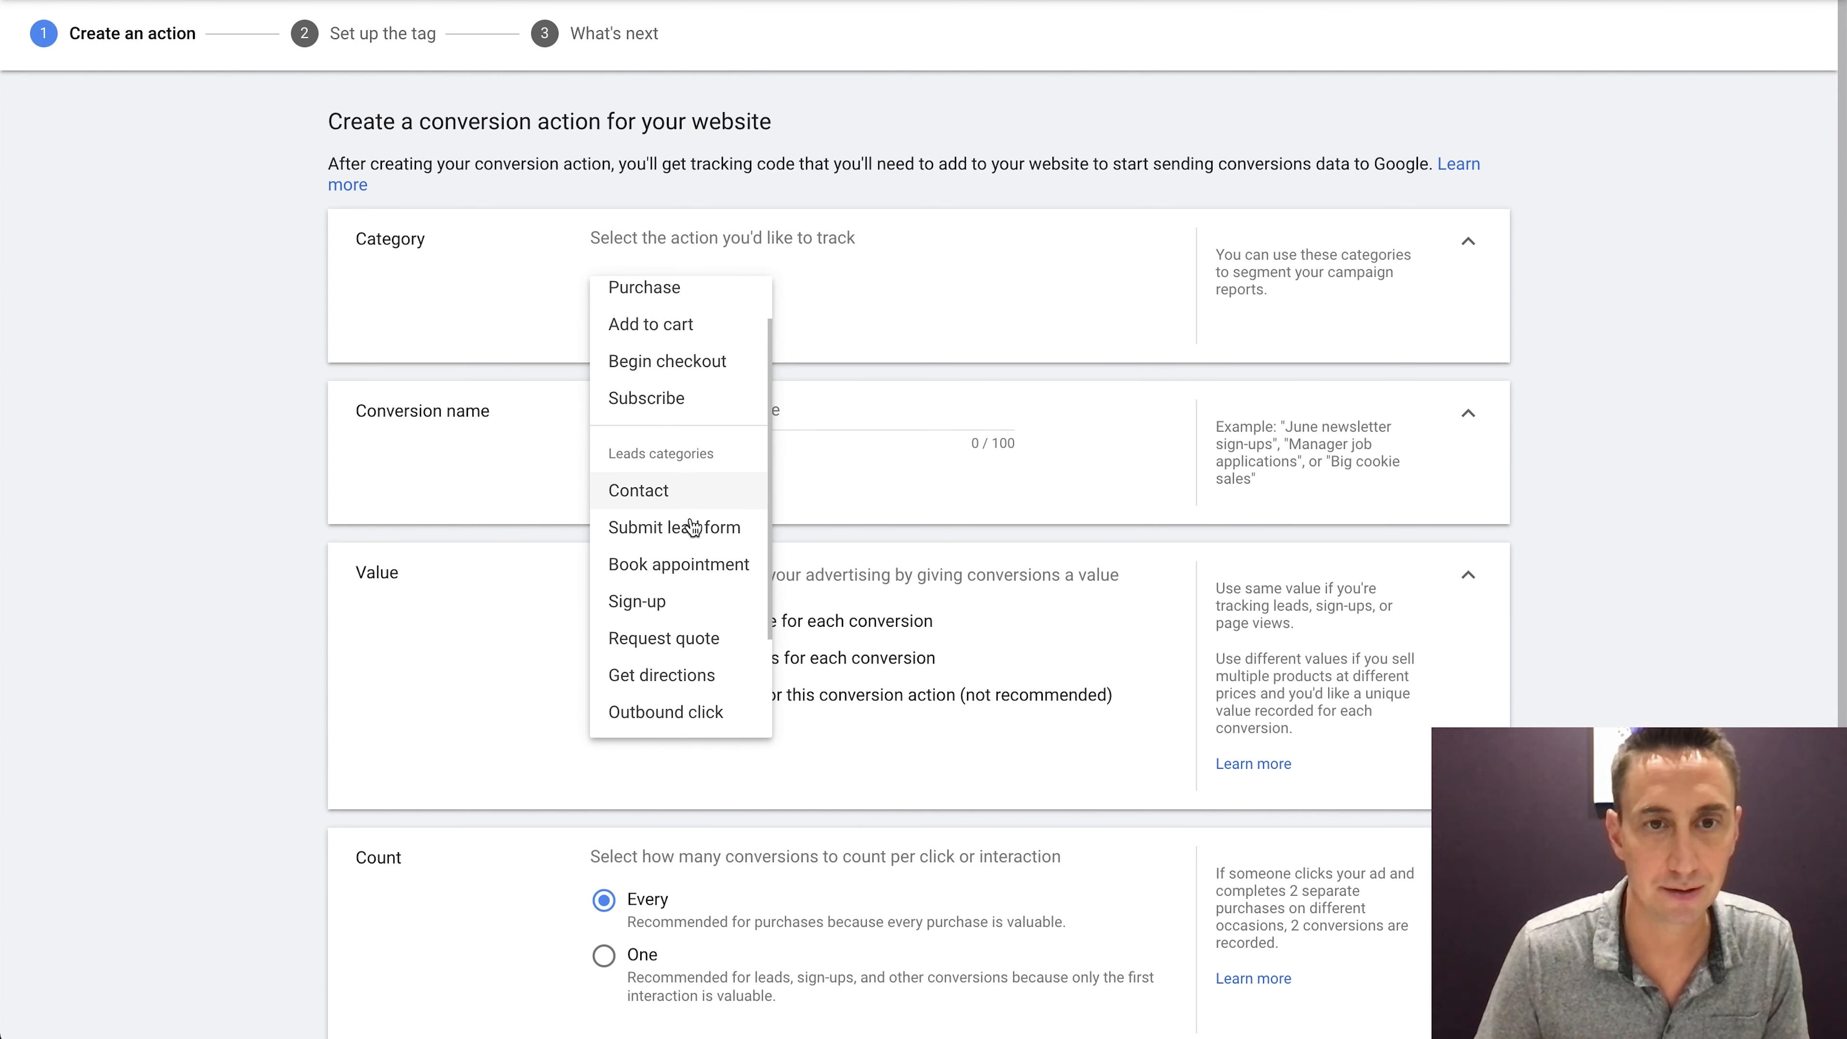
click(663, 493)
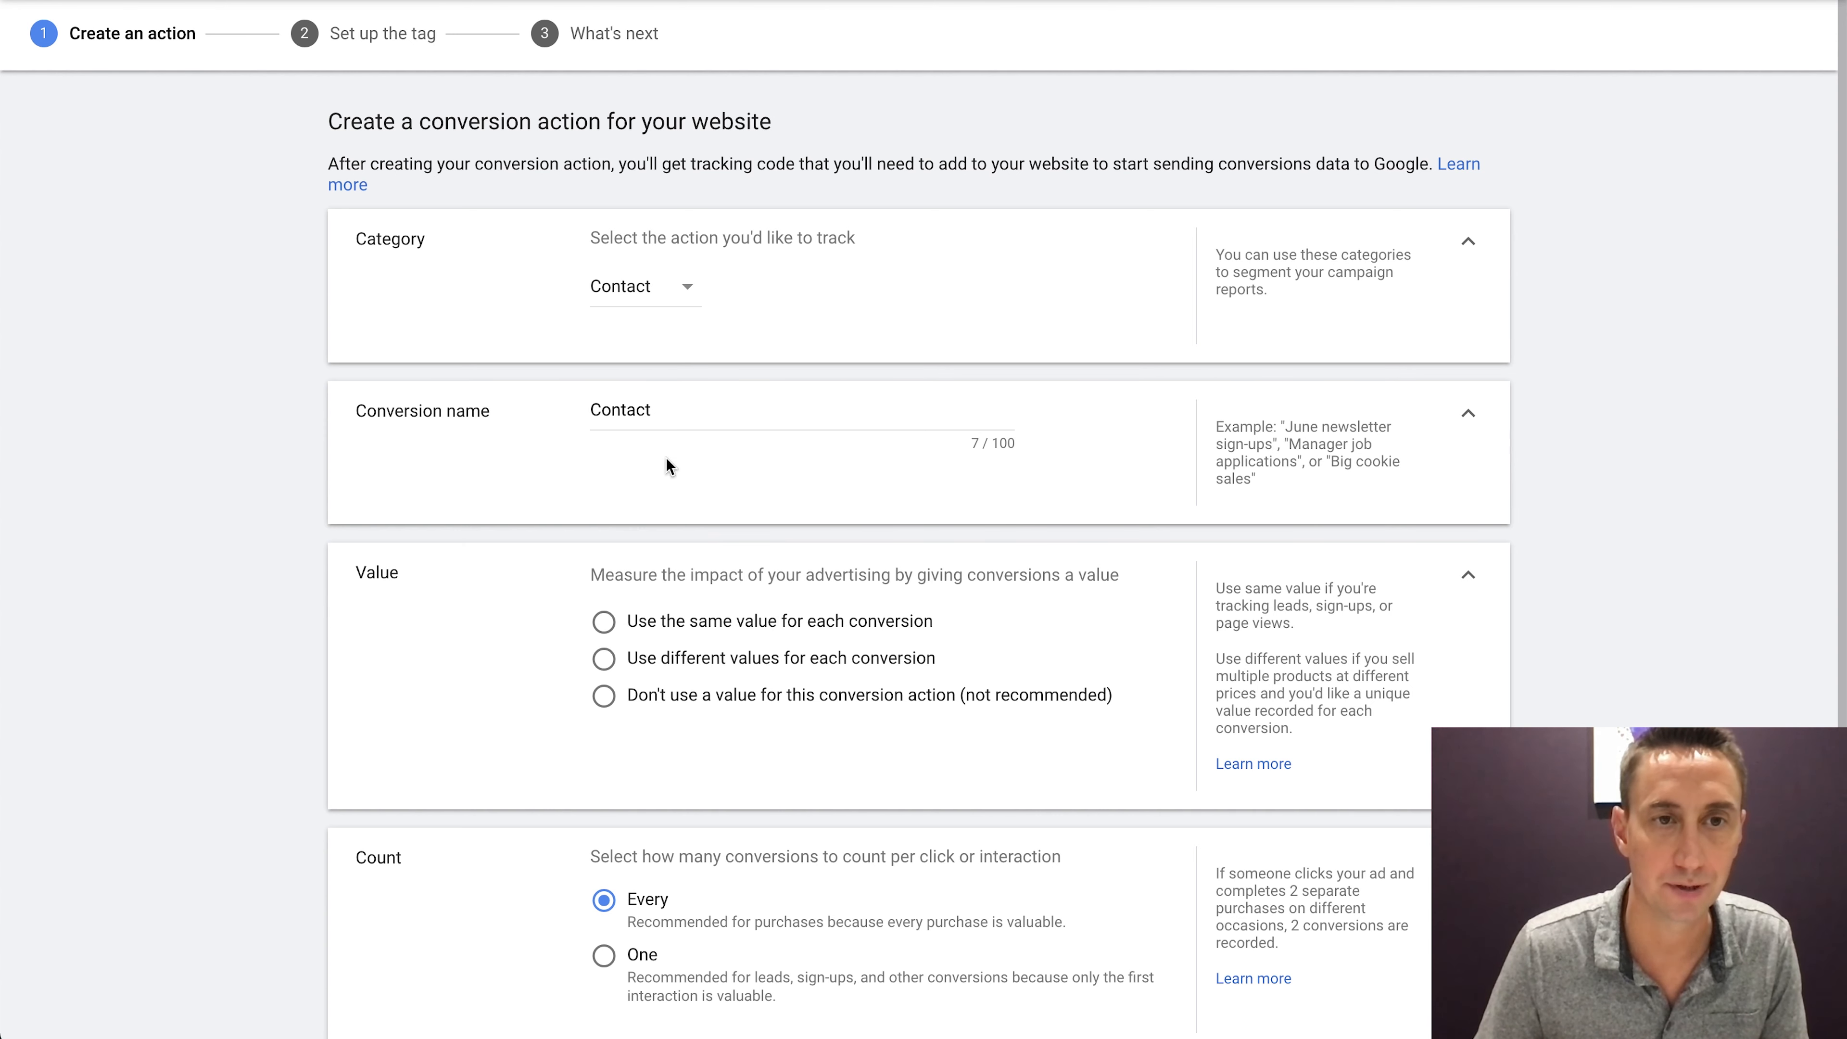
Name the conversion action "Contact (Unbounce)"
click(666, 415)
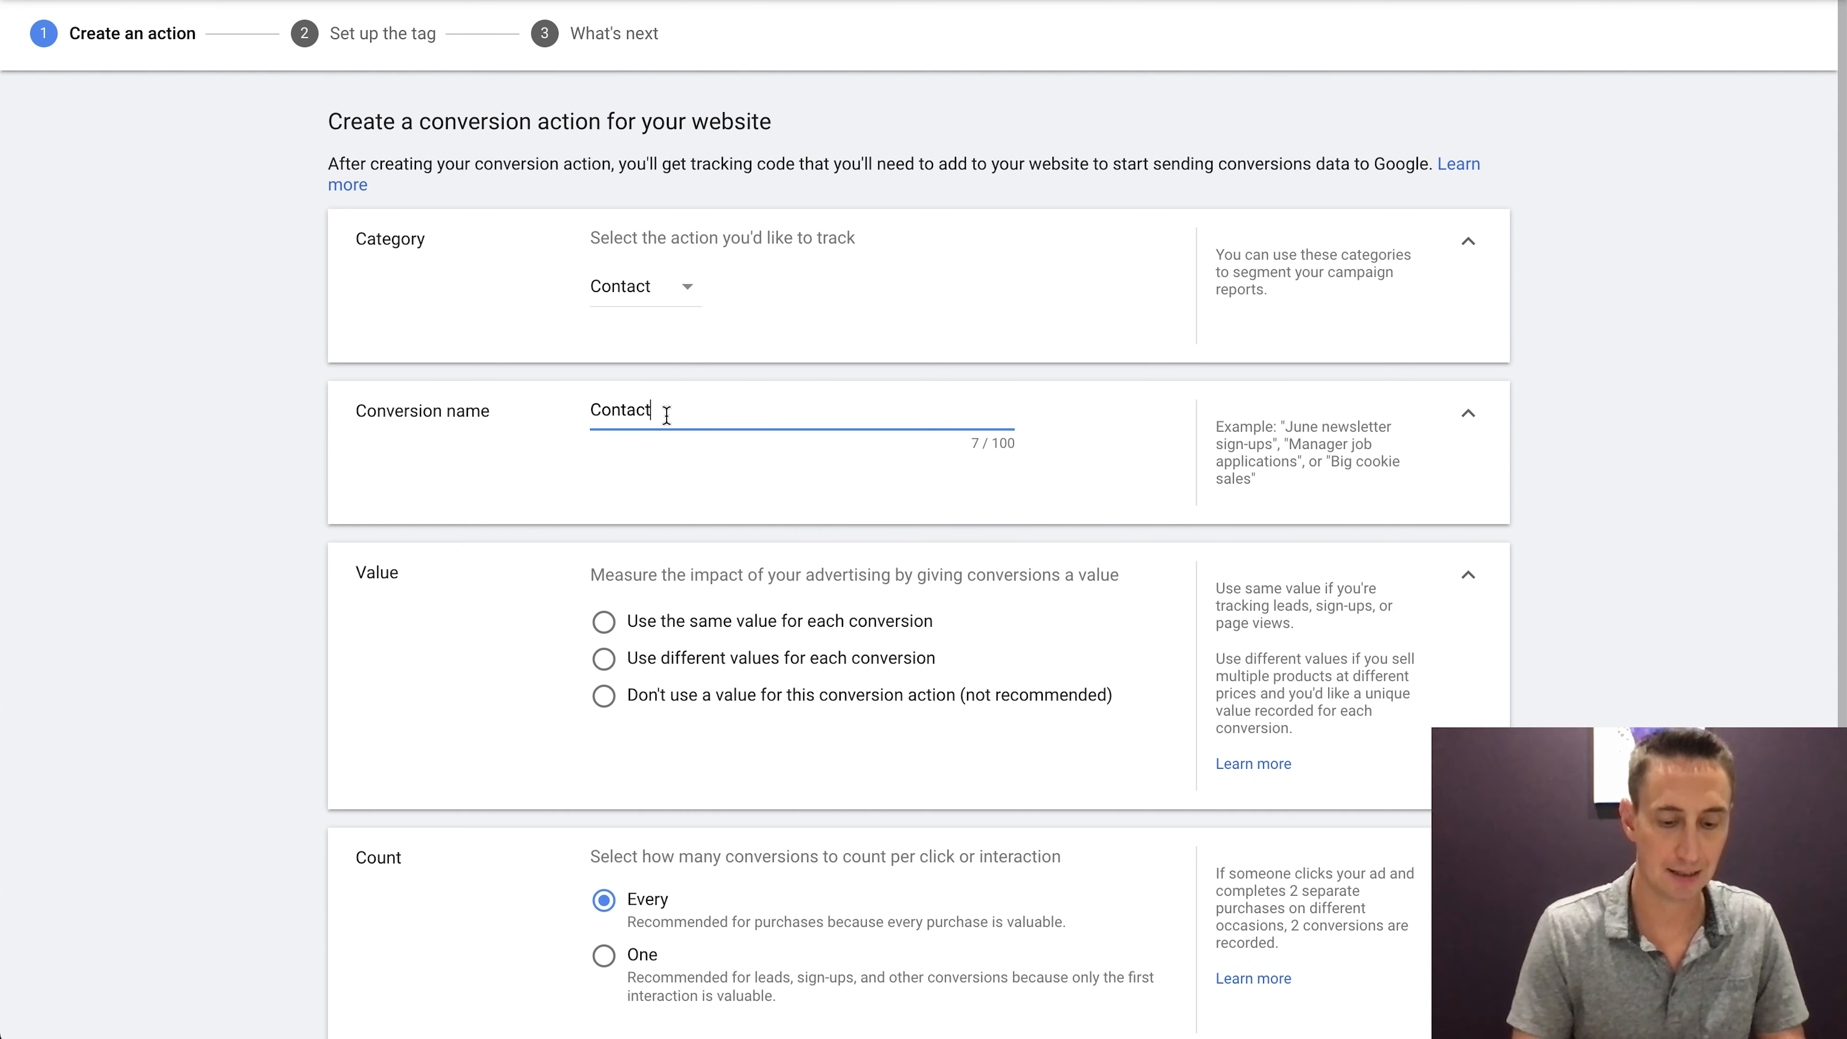
text(()
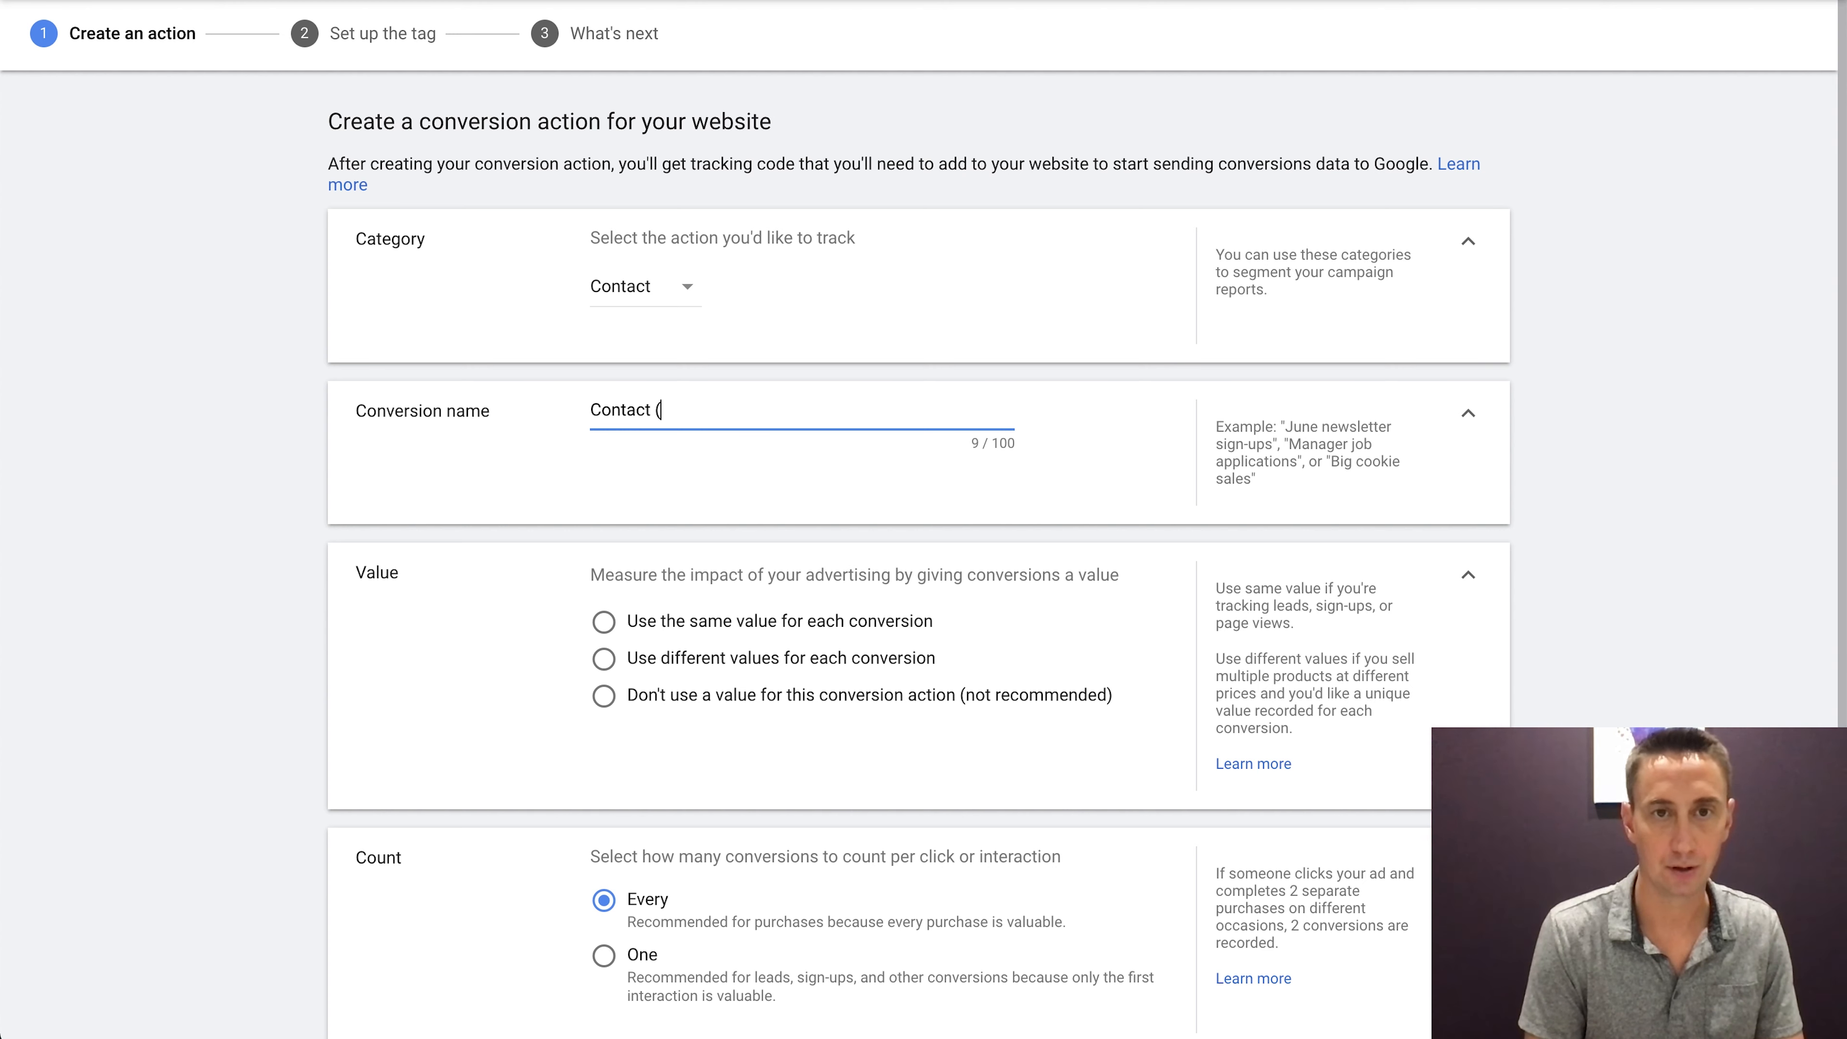
text(Unbounce)
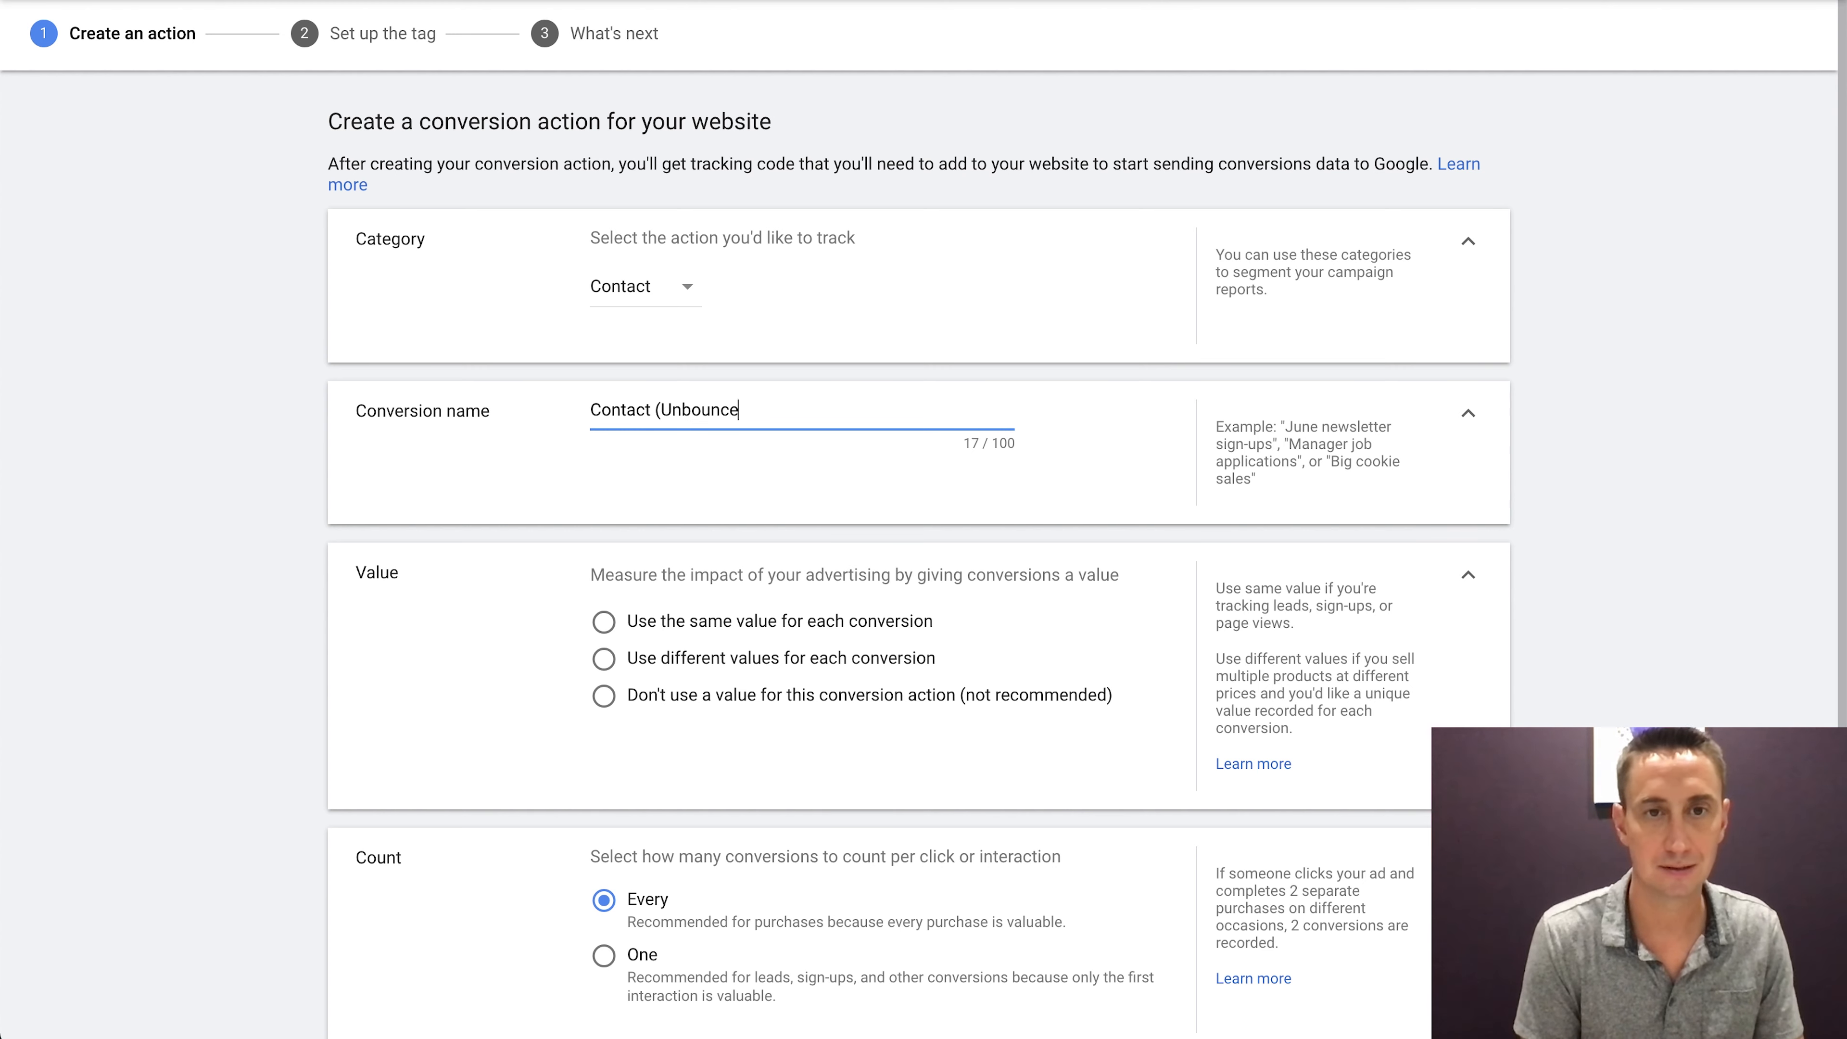
text())
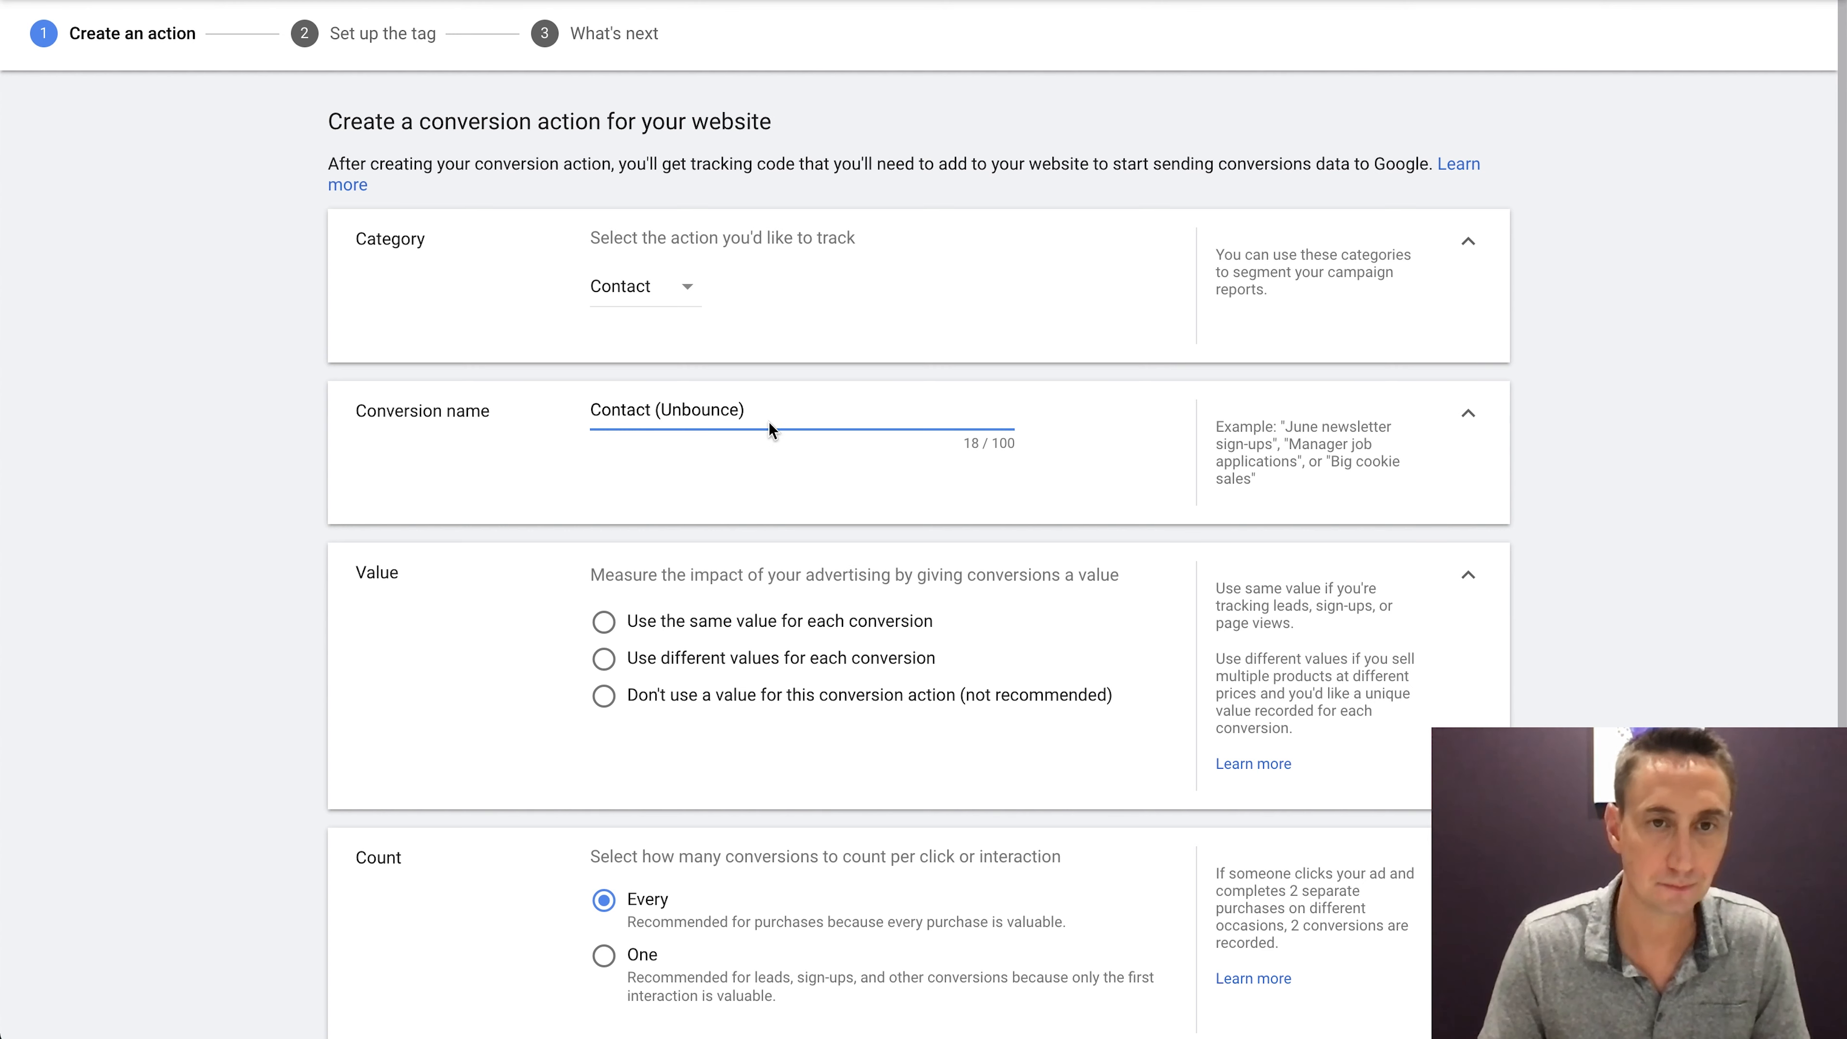
Use the same value of 150 US dollars for each conversion
scroll(769, 422, down, 2)
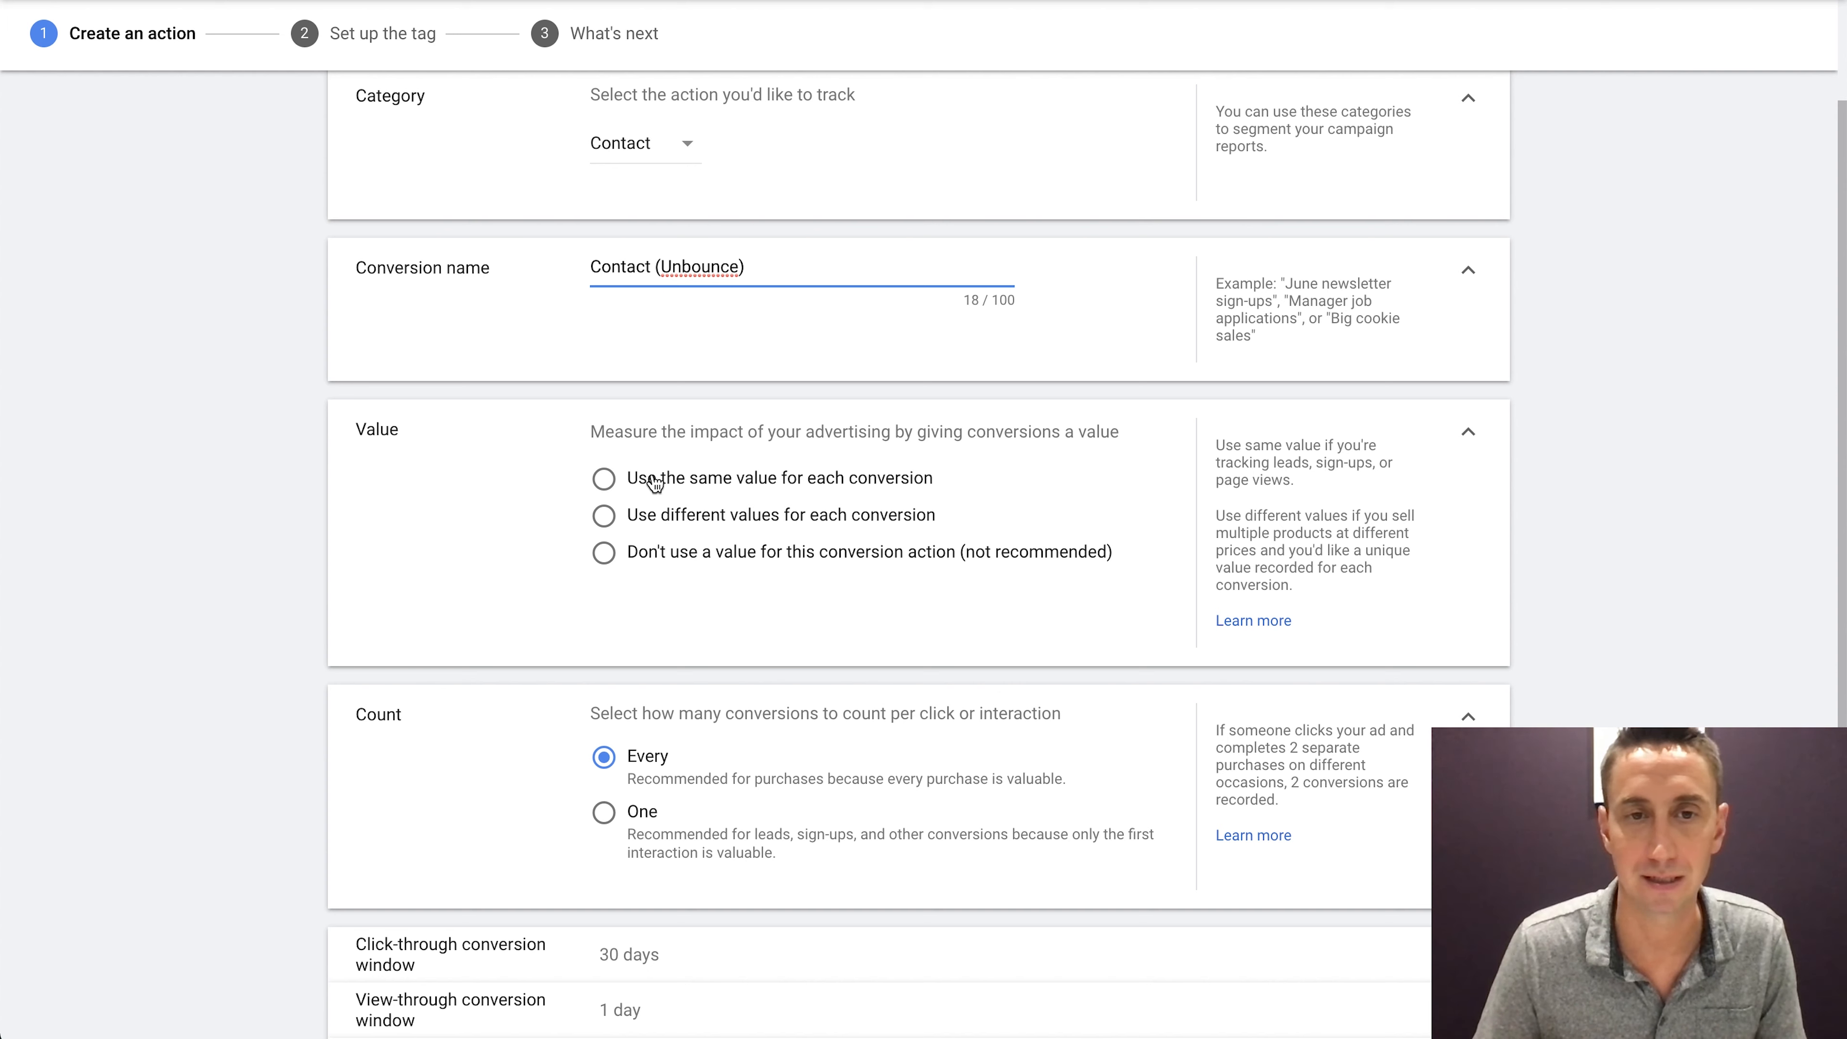
click(604, 479)
click(818, 567)
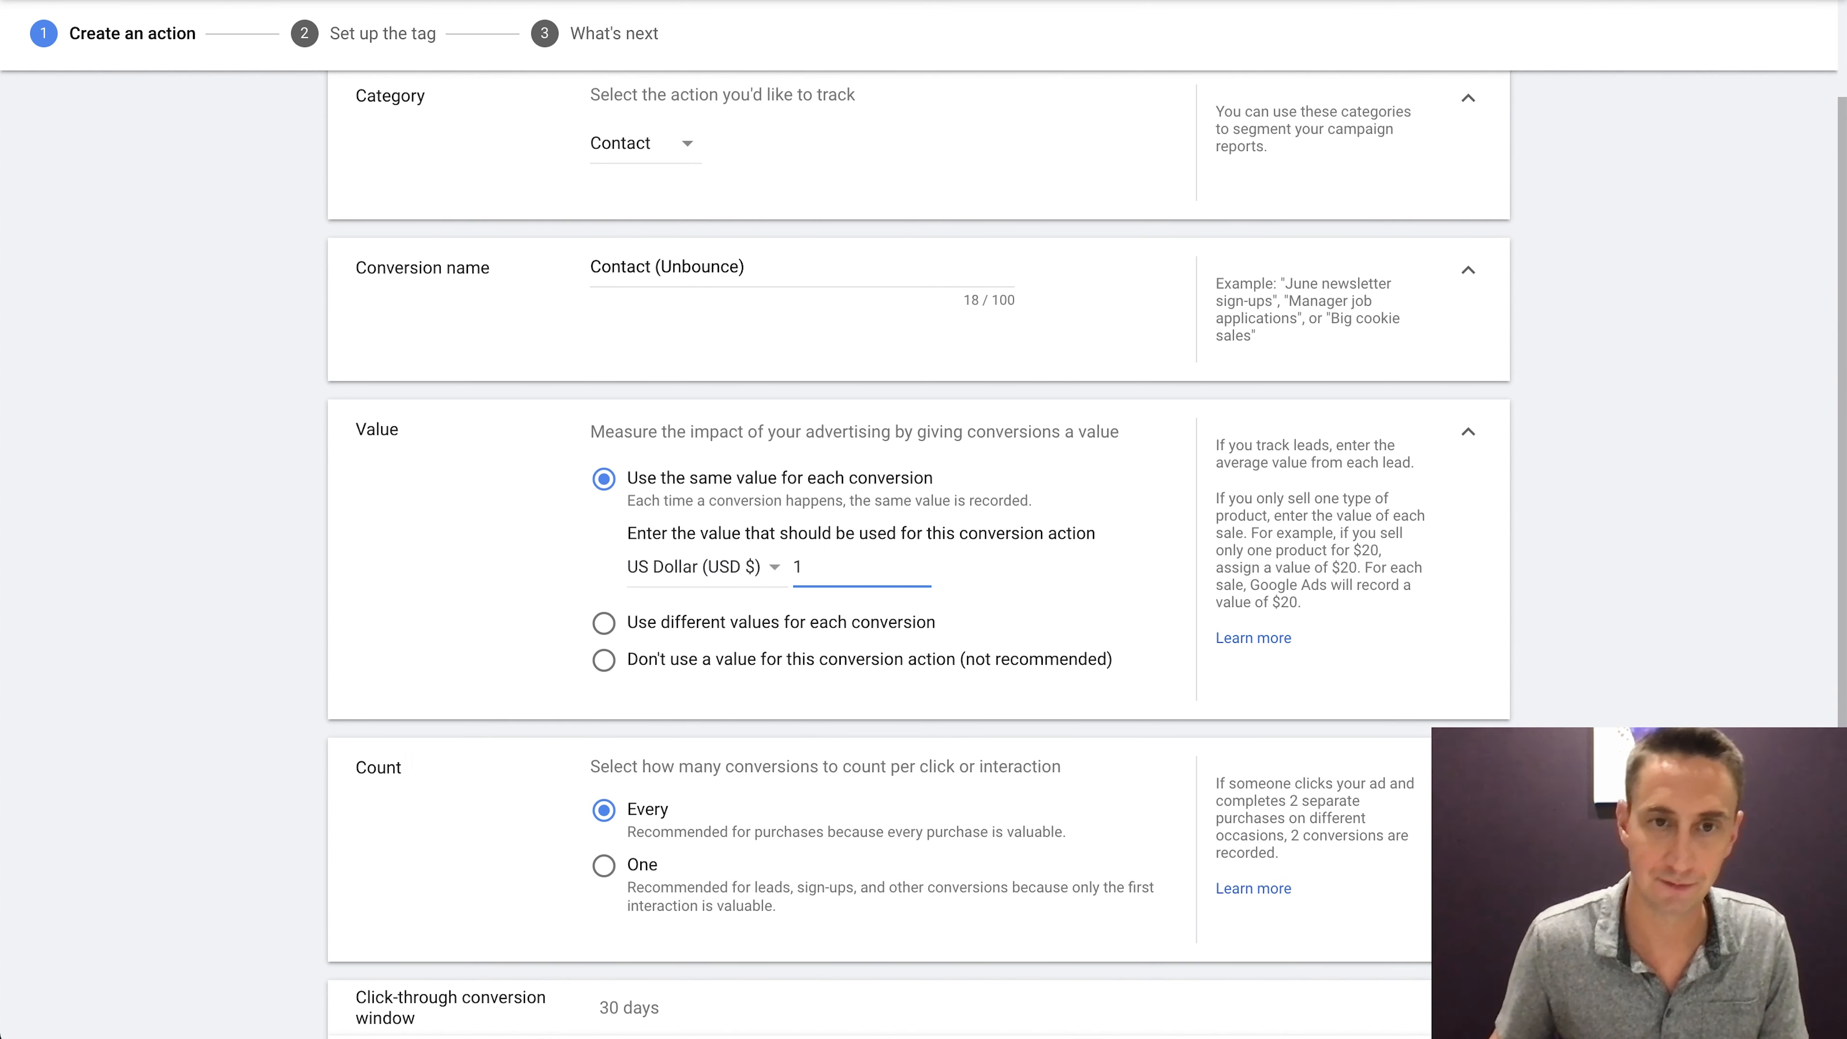
text(50)
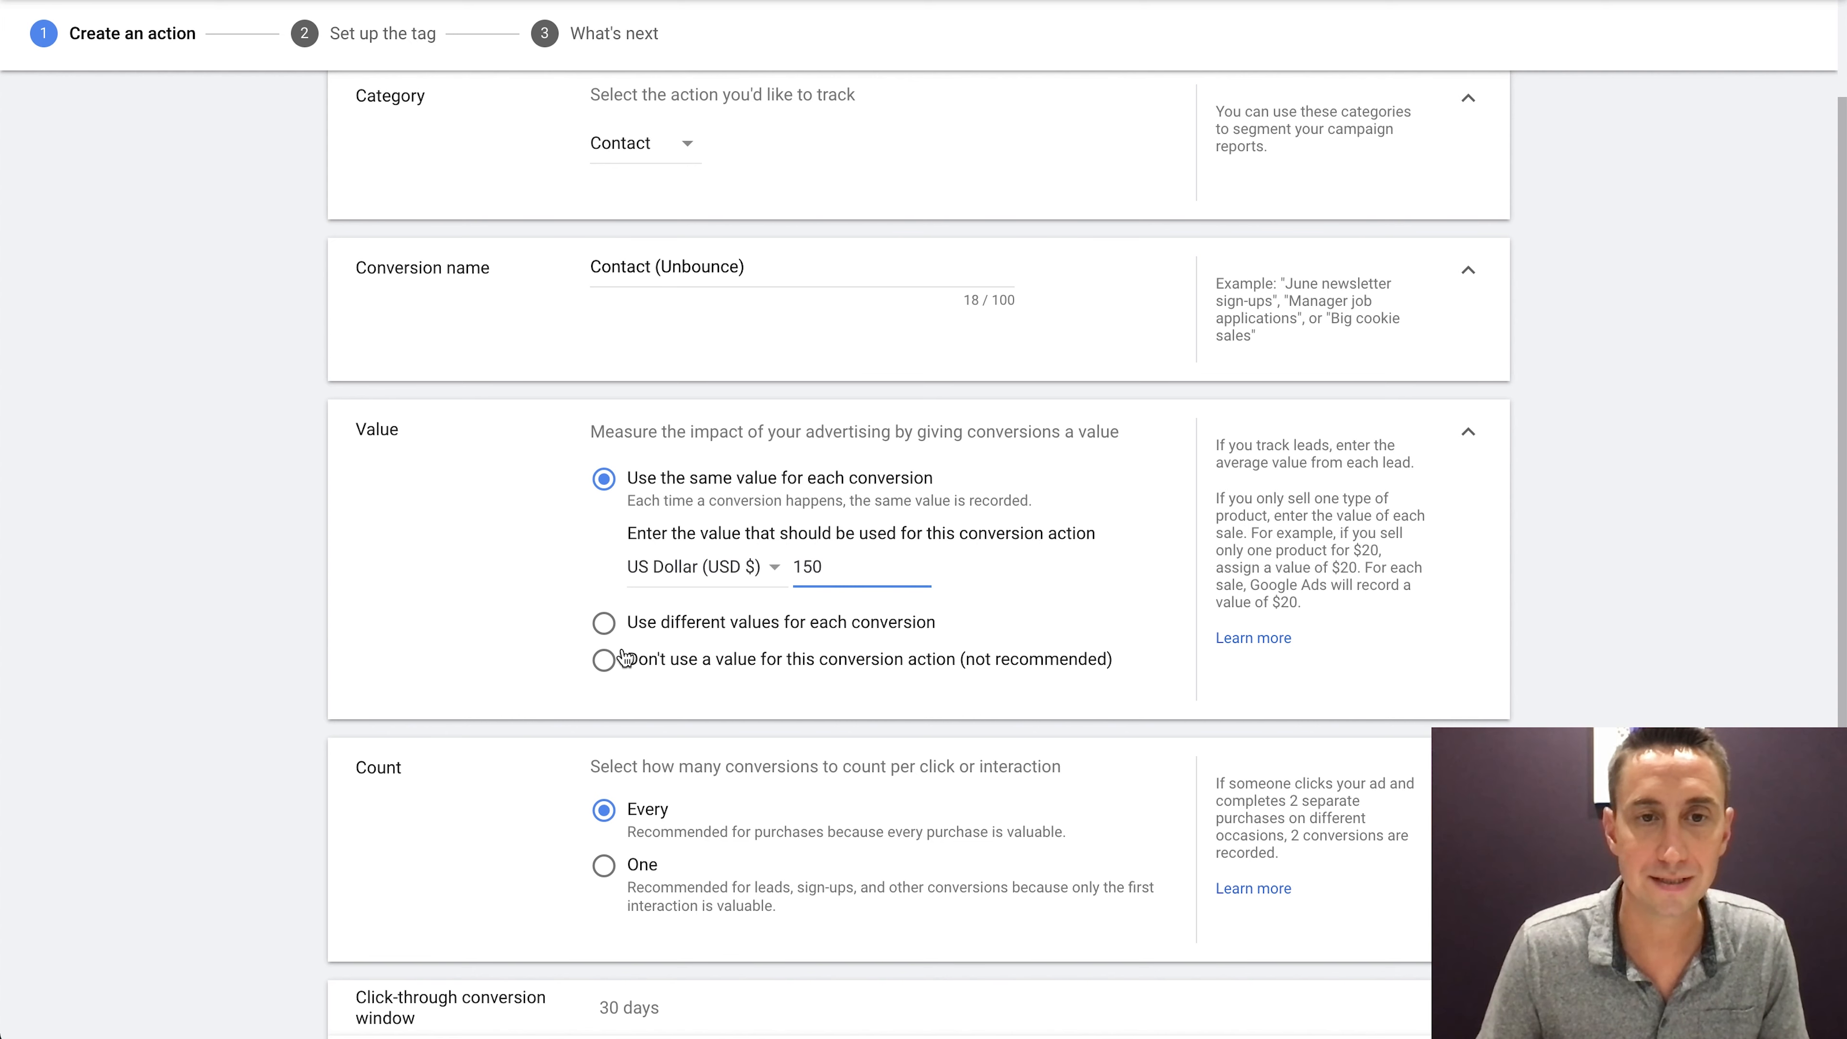
Choose not to use a value for this conversion action and set the conversion count to One
click(606, 663)
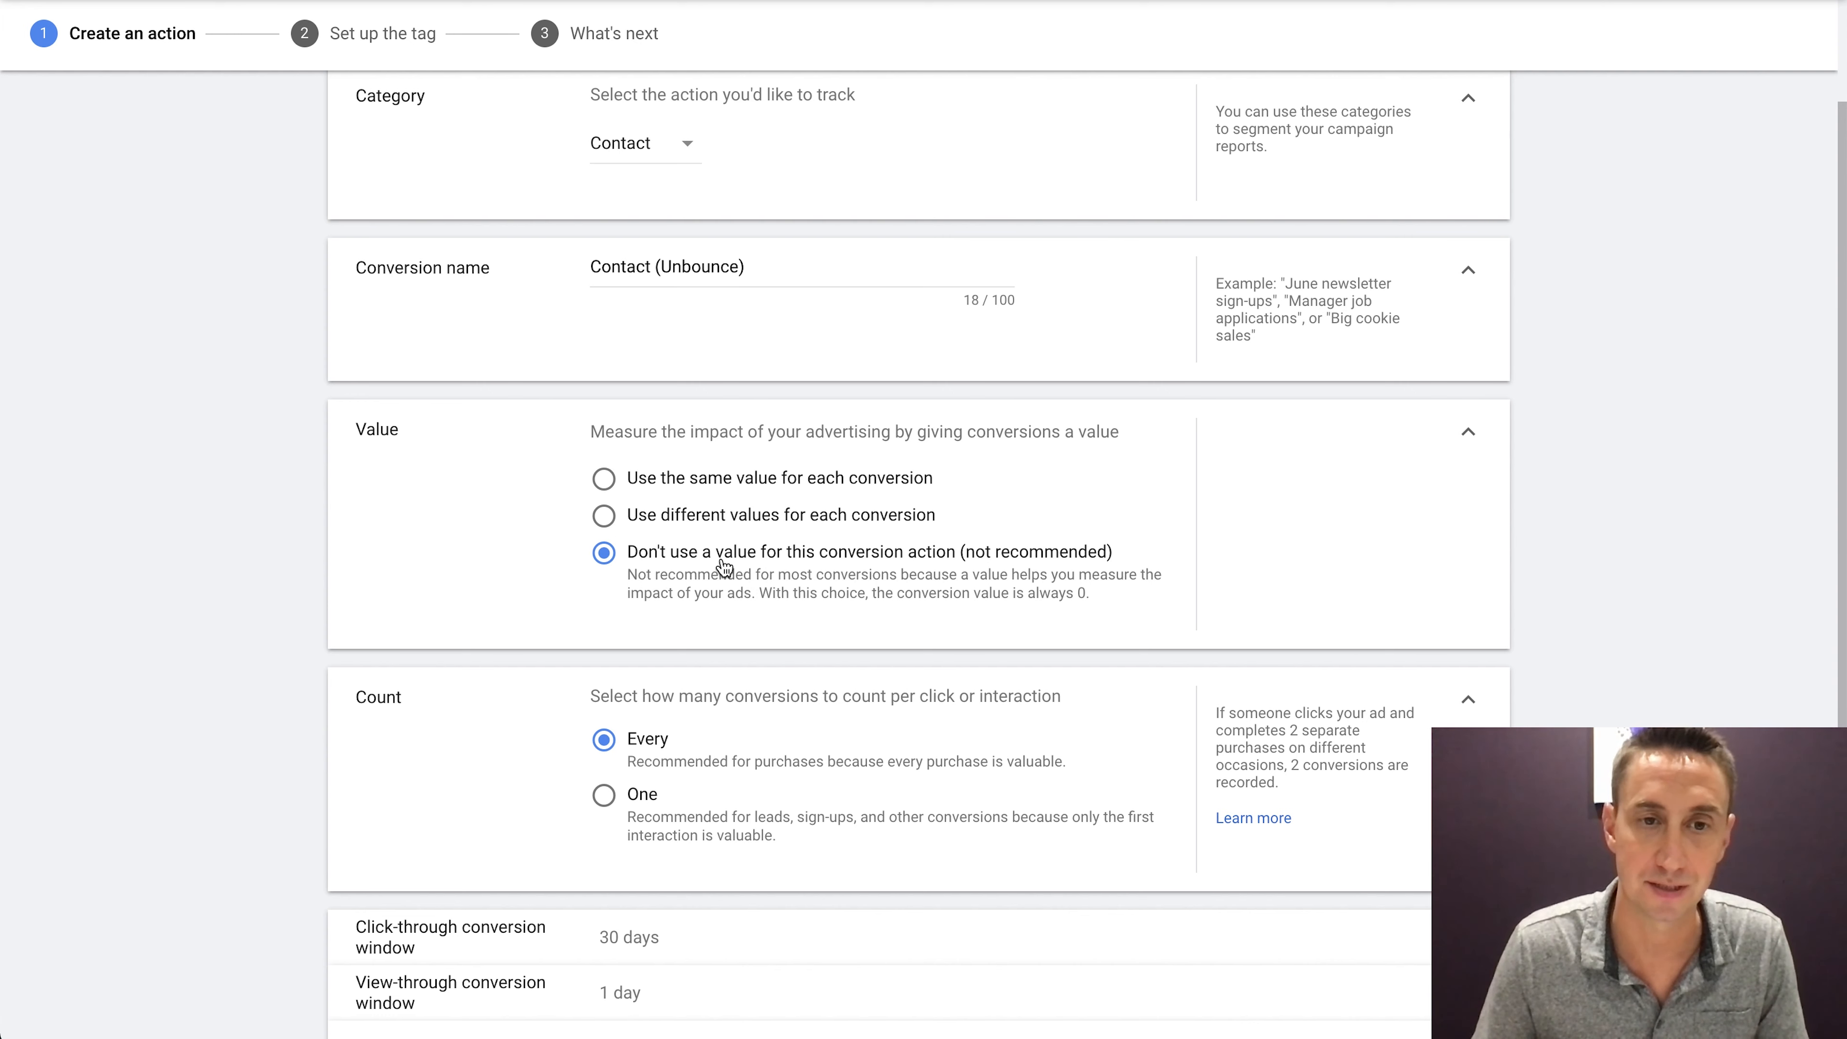
scroll(771, 495, down, 3)
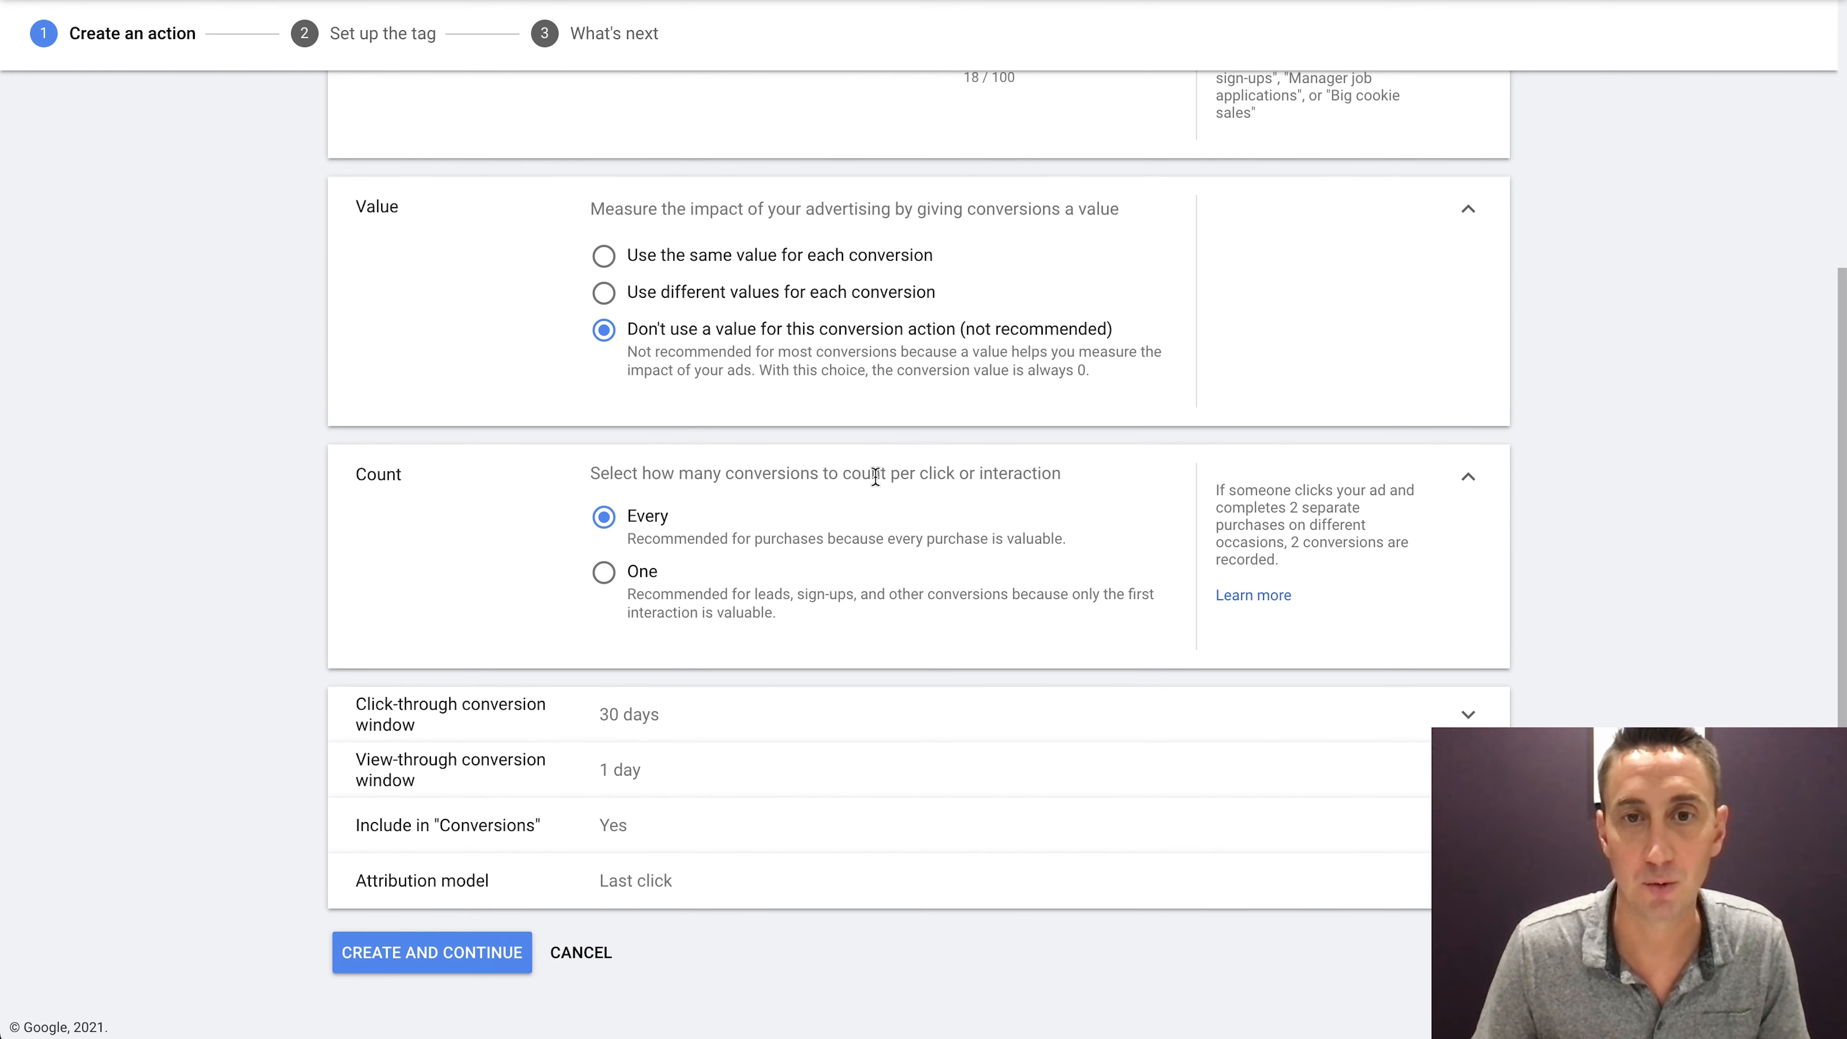
click(606, 576)
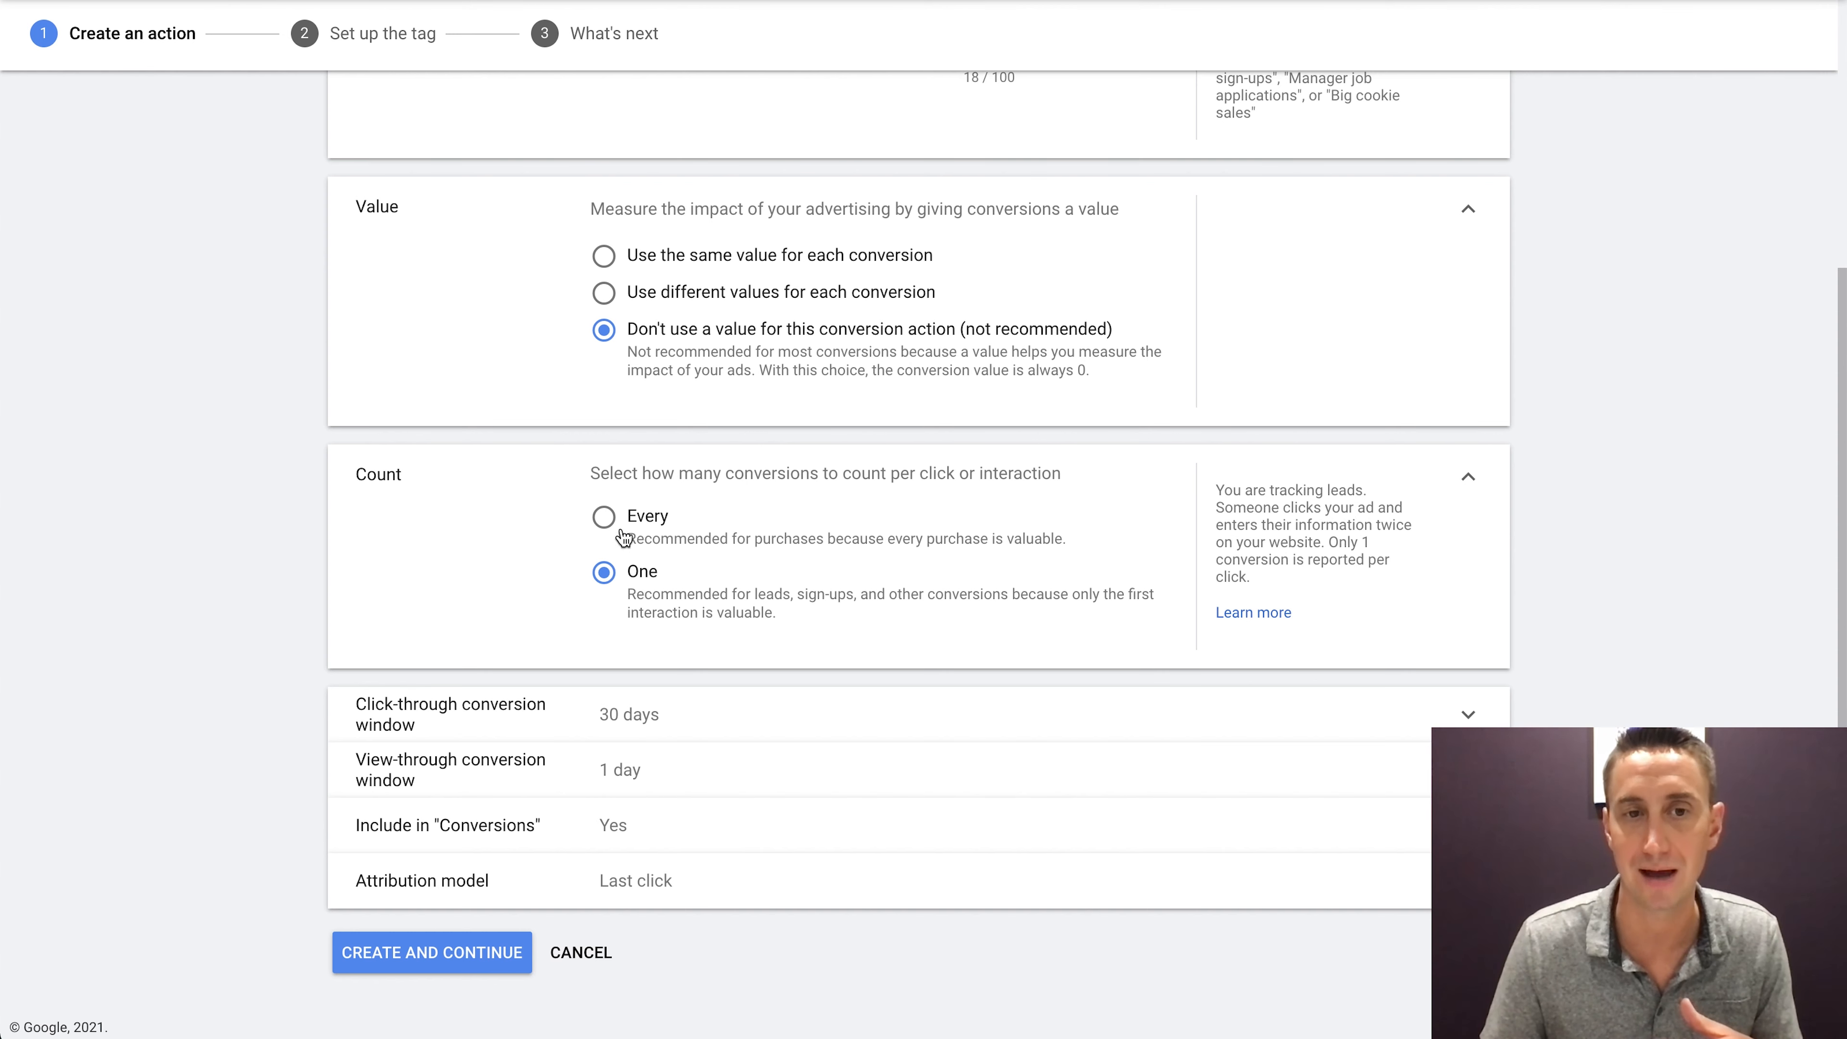
click(606, 519)
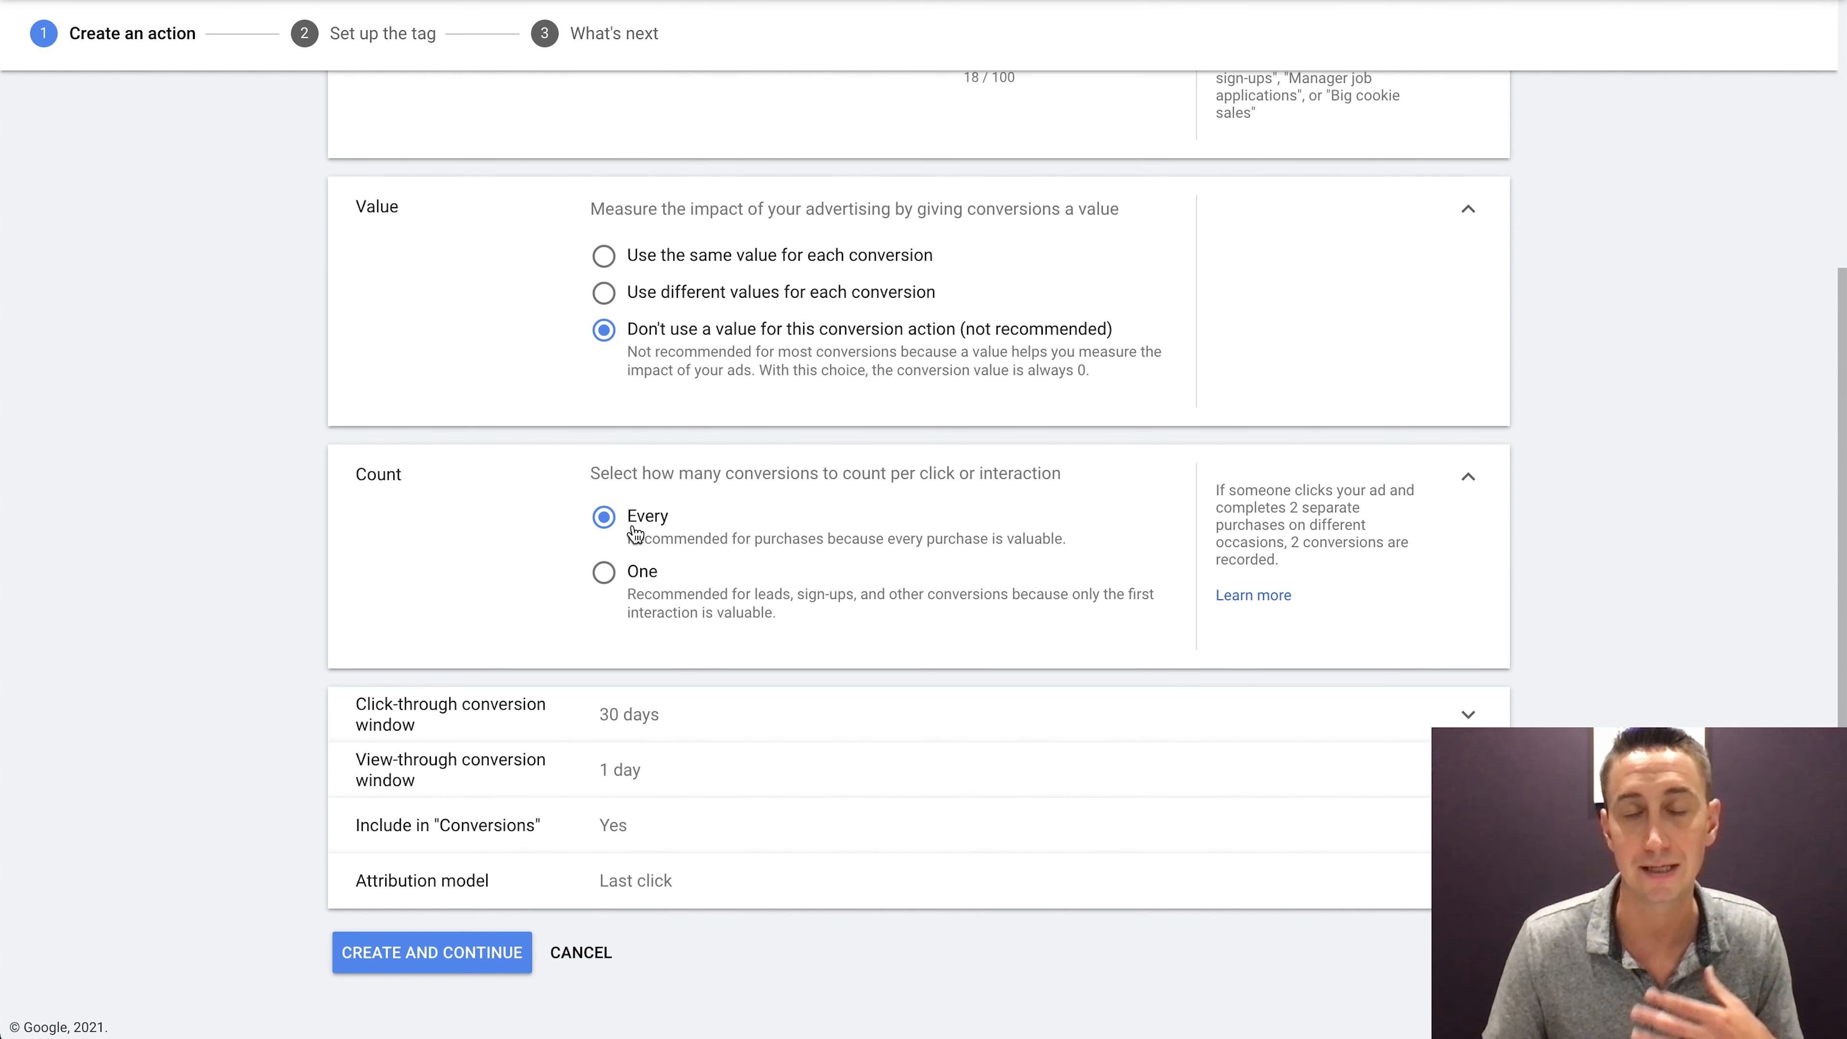
click(605, 574)
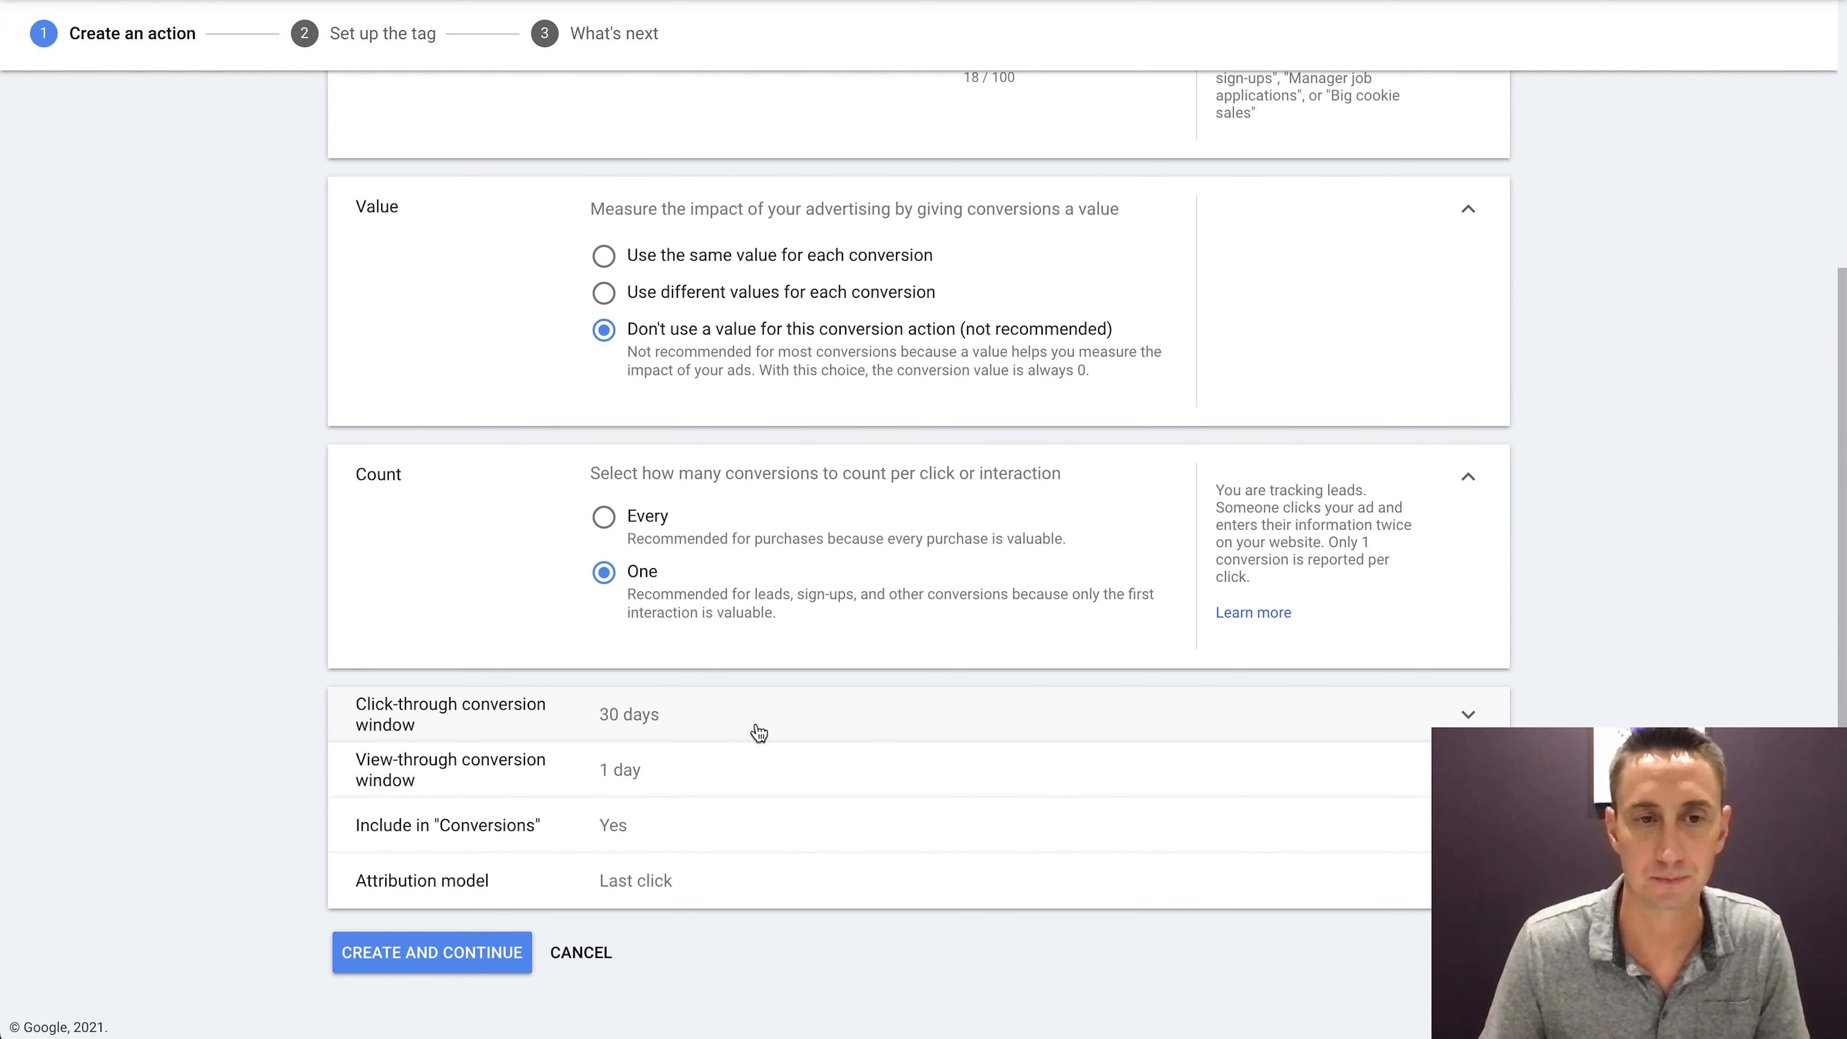
Set the click-through conversion window to 90 days and collapse its settings
click(869, 701)
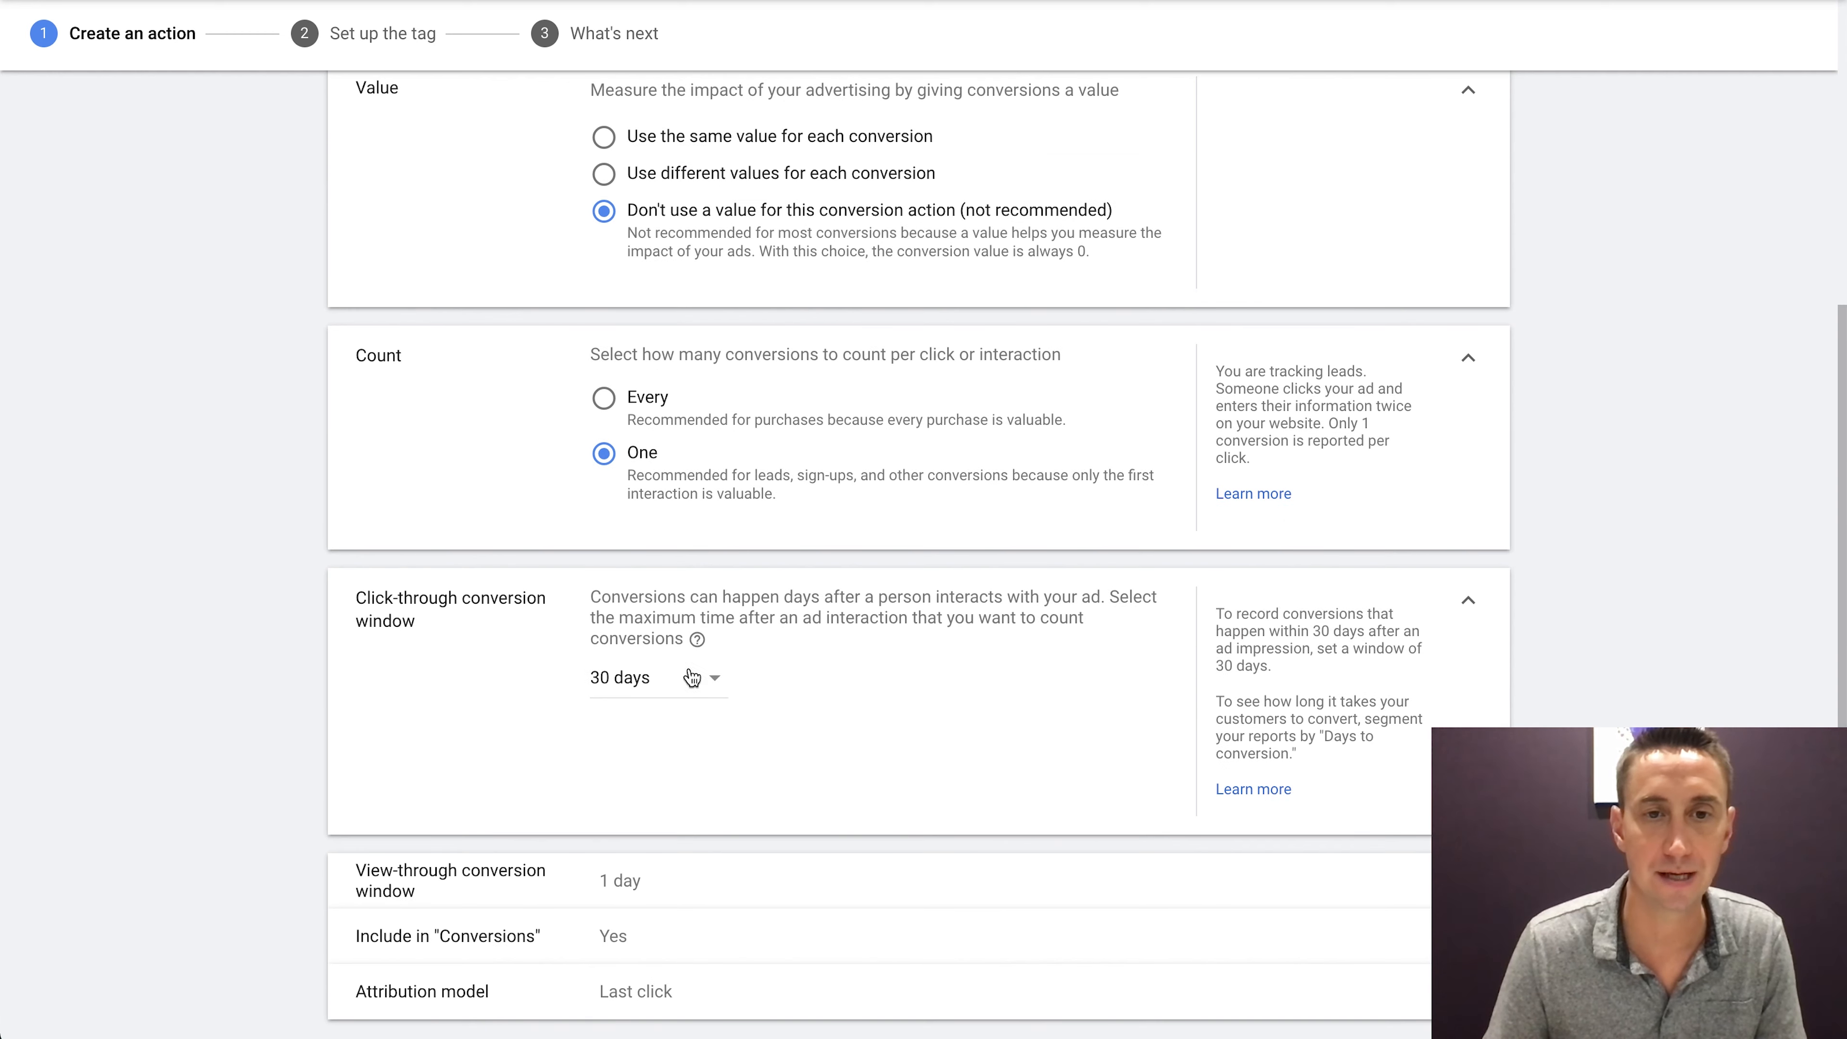
click(689, 675)
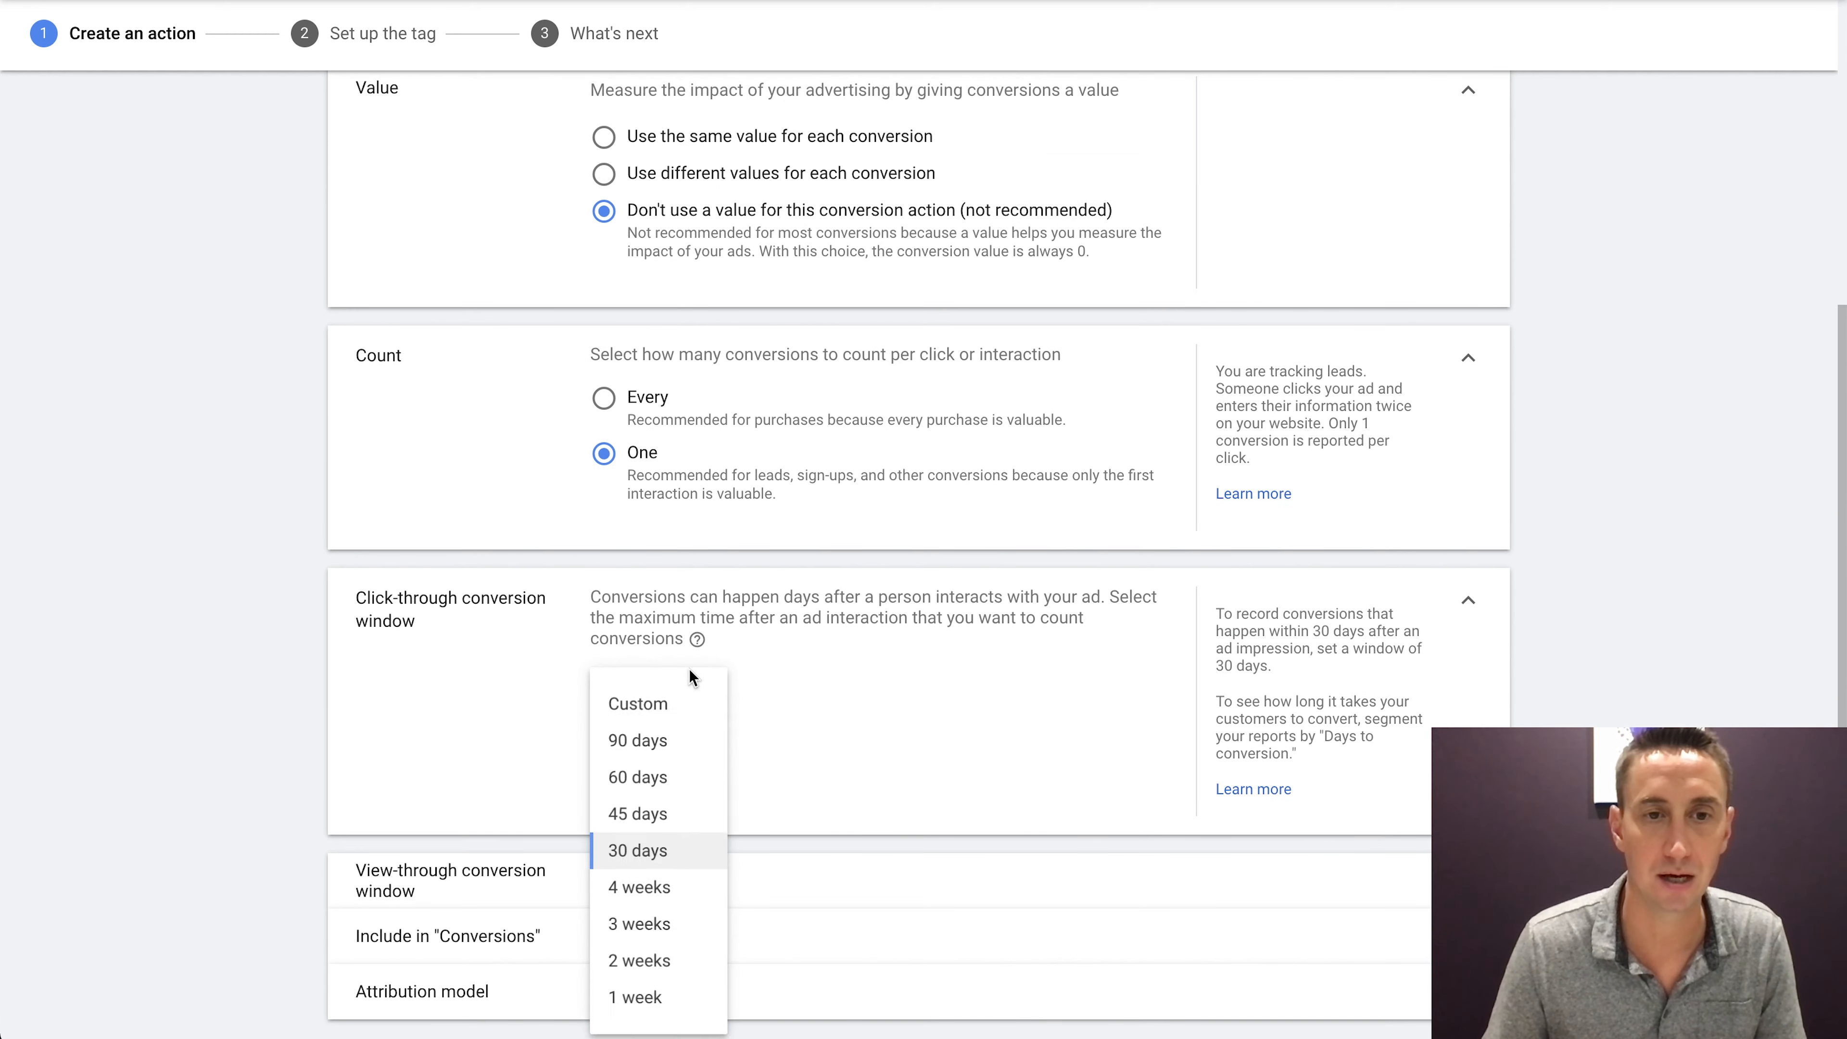
click(679, 740)
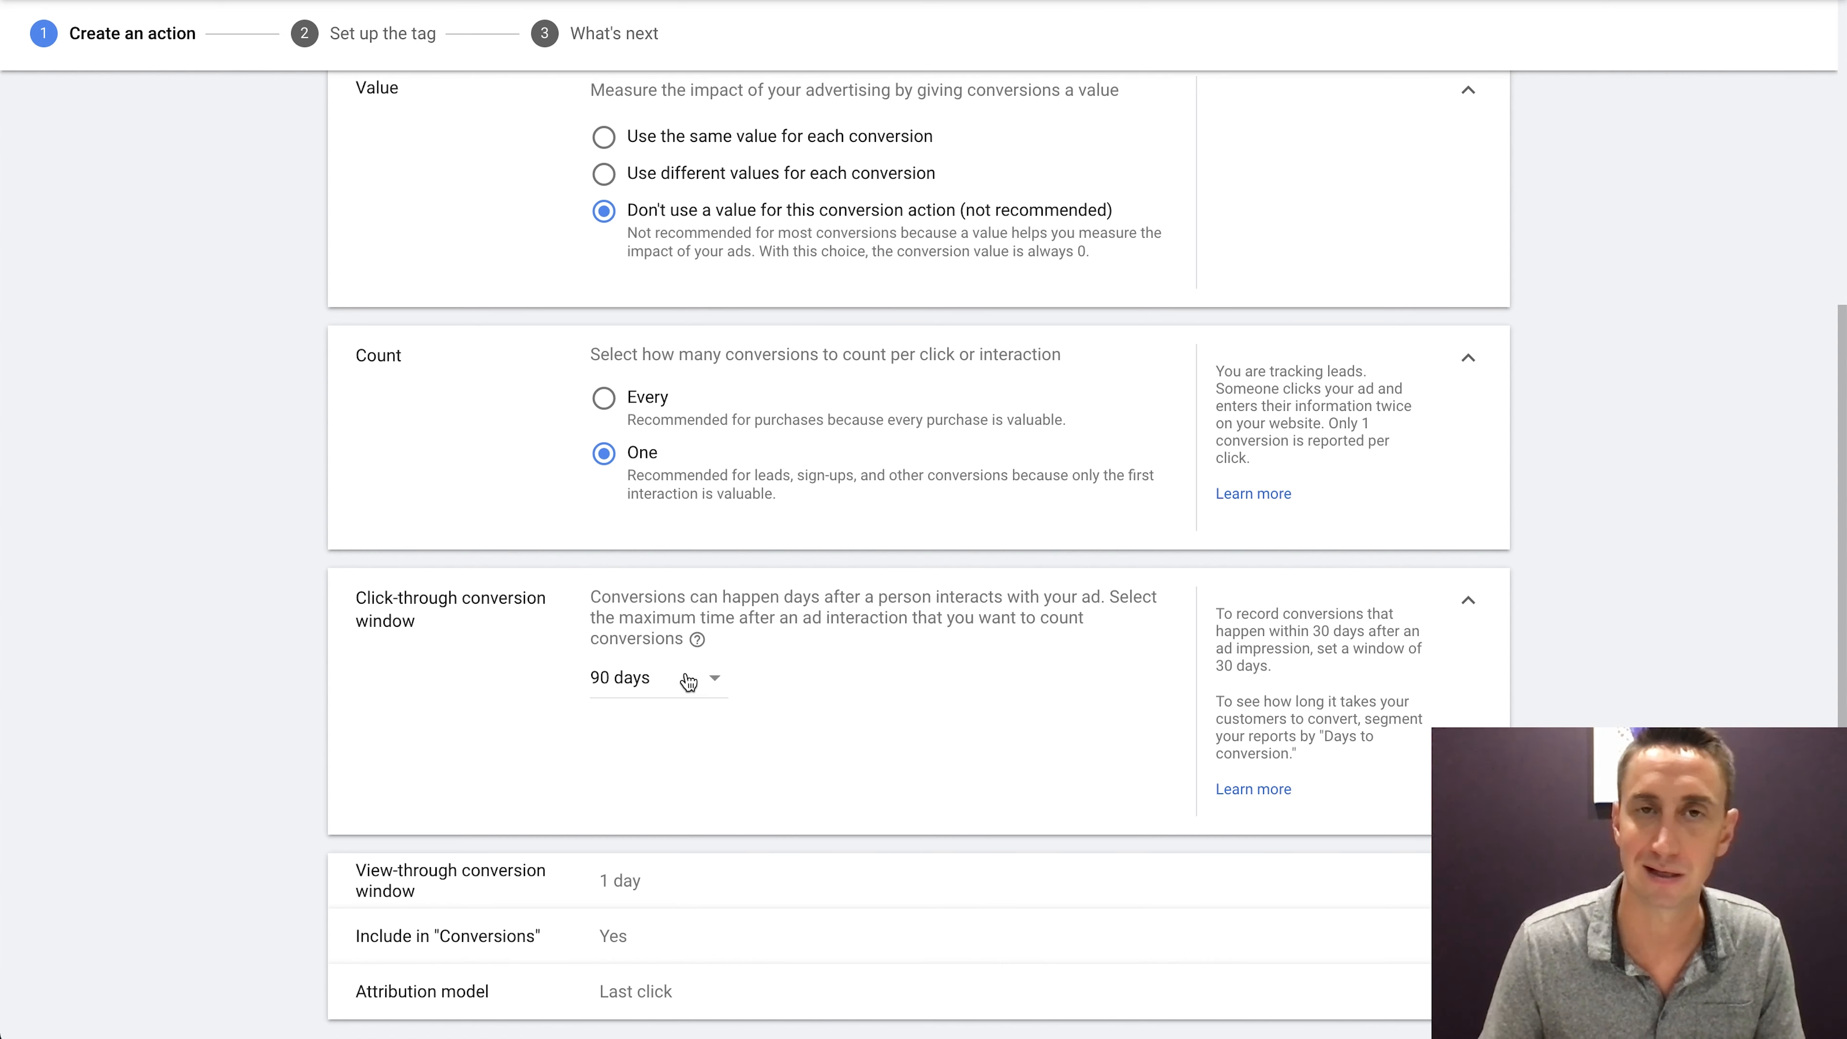
click(1472, 602)
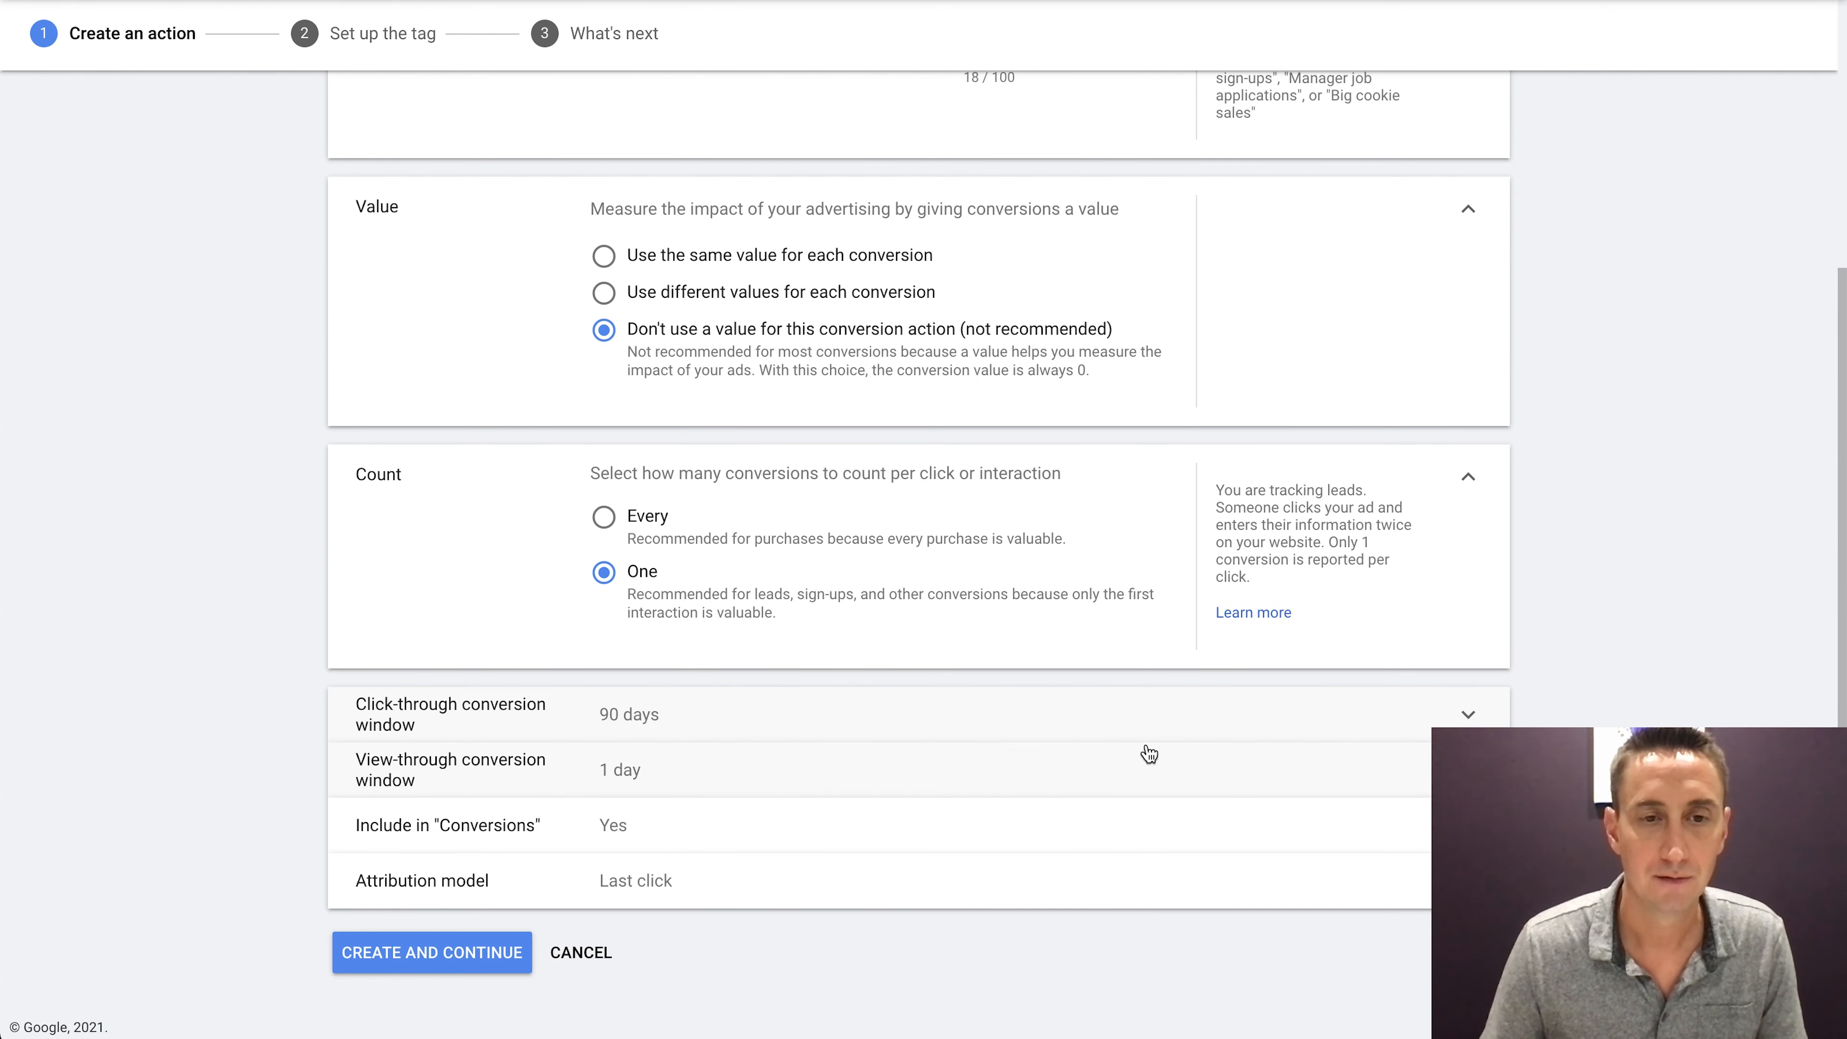
Try excluding these conversions from the "Conversions" column and include them again
click(851, 824)
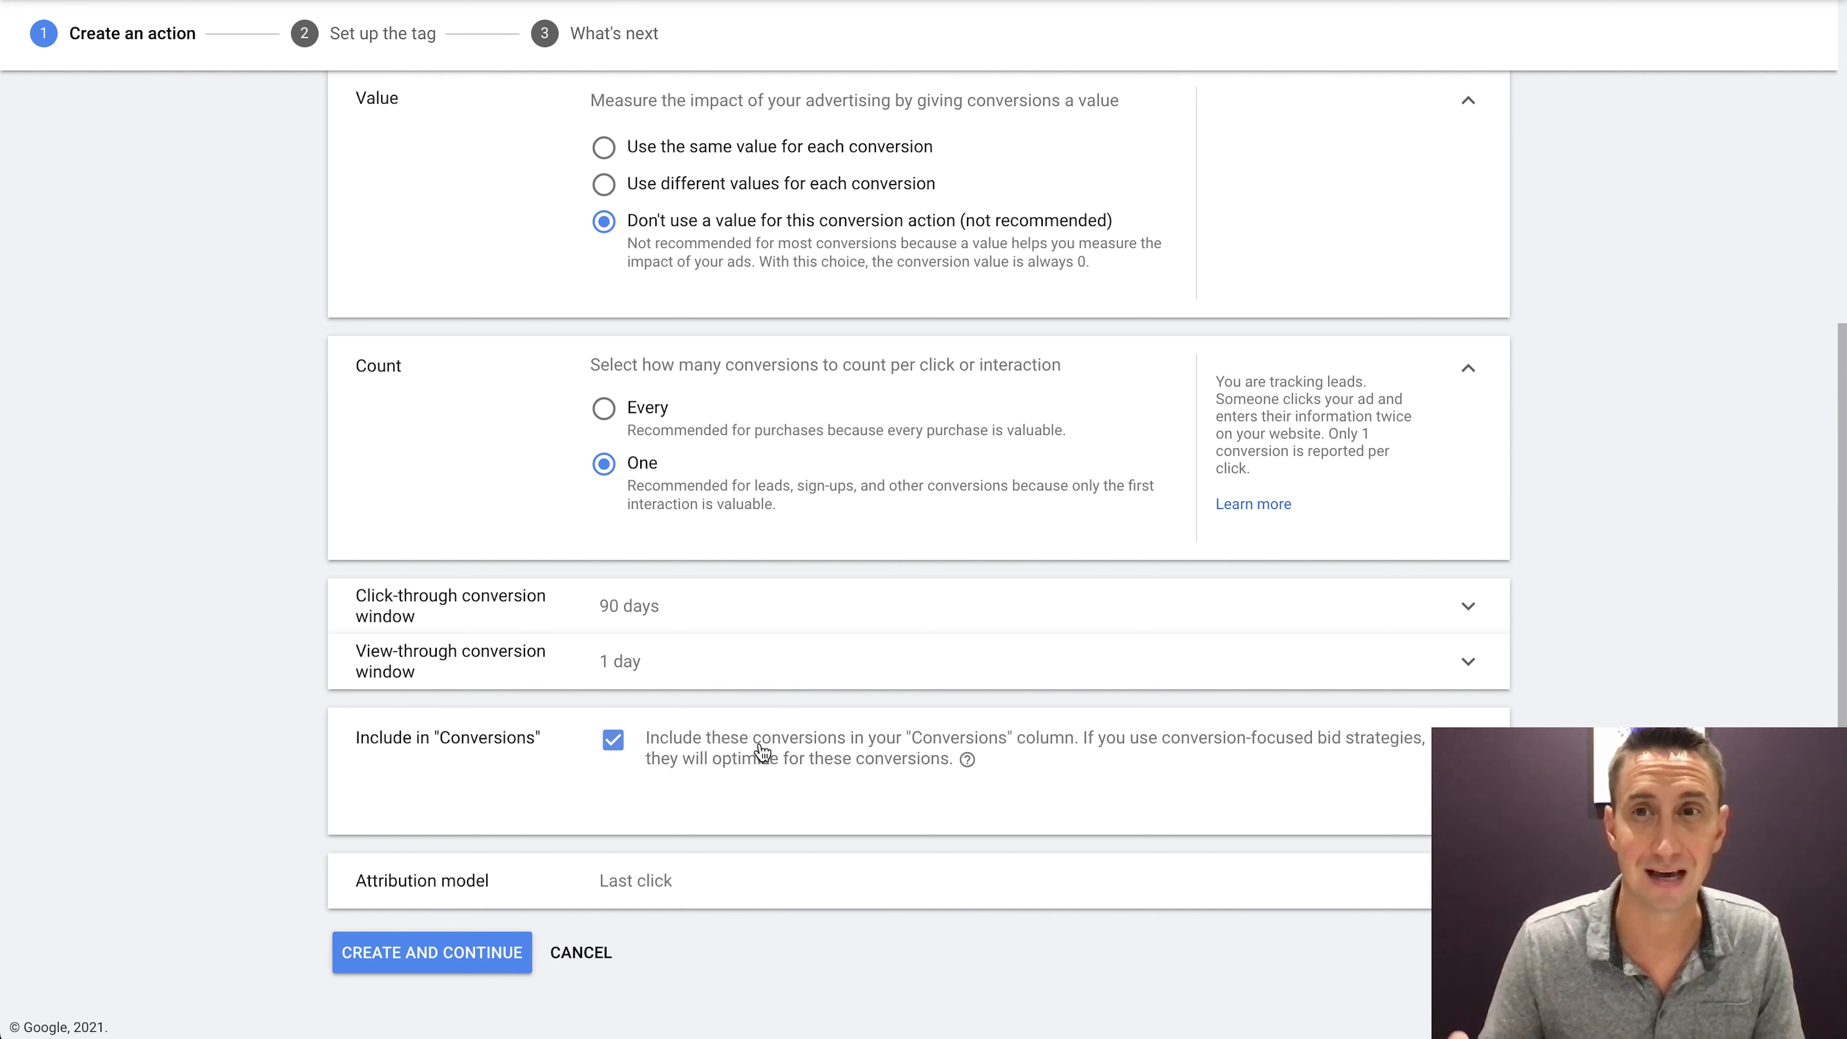
click(613, 740)
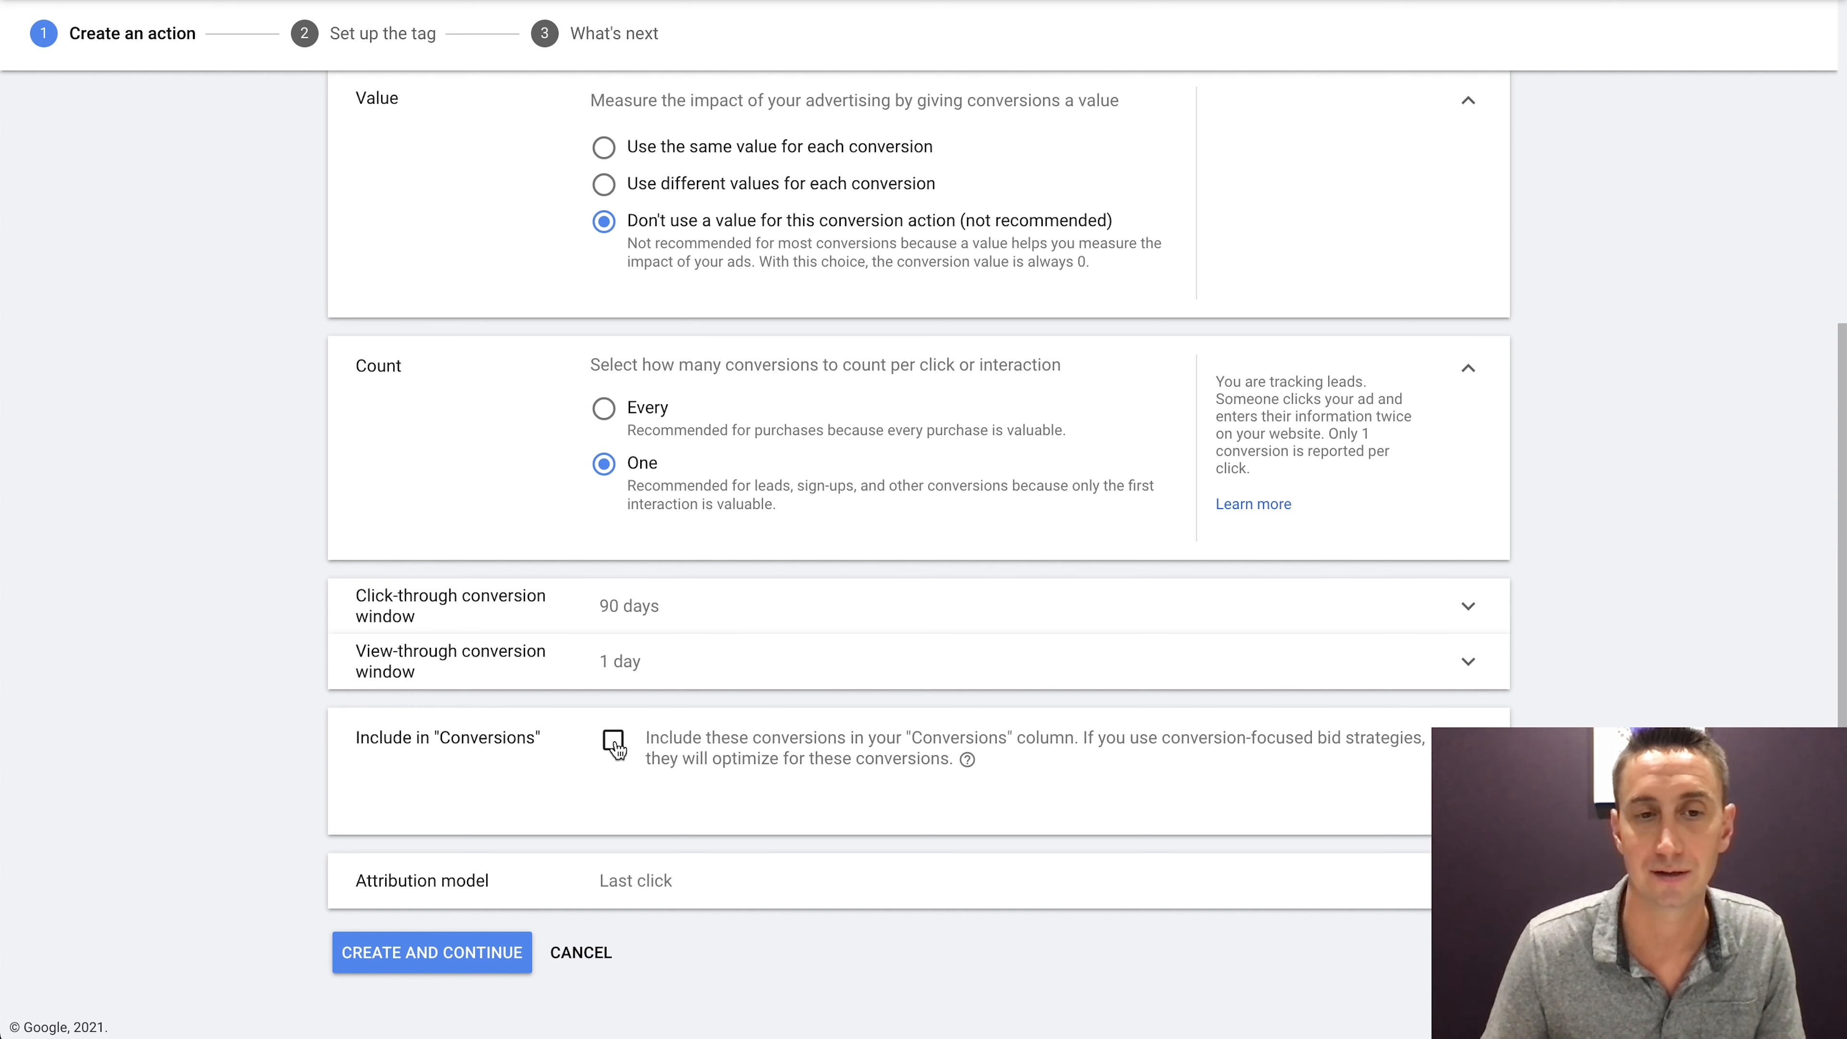
click(614, 745)
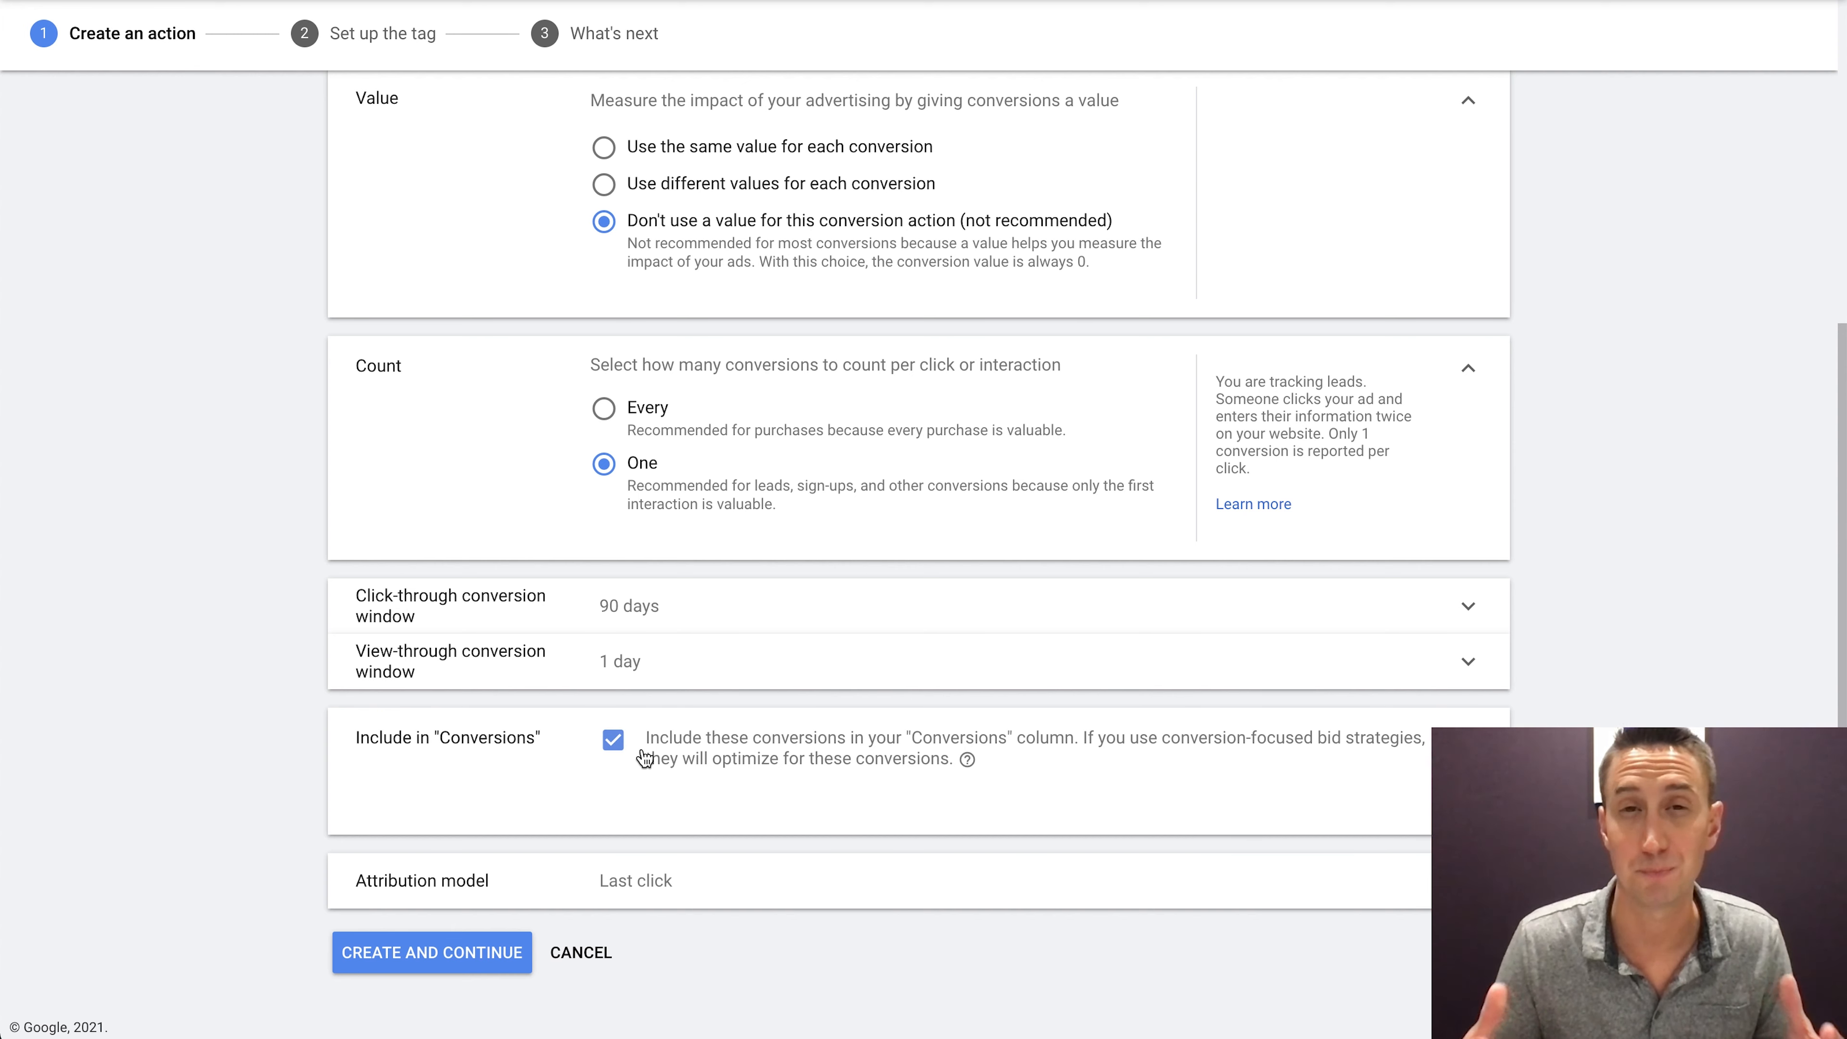
click(616, 744)
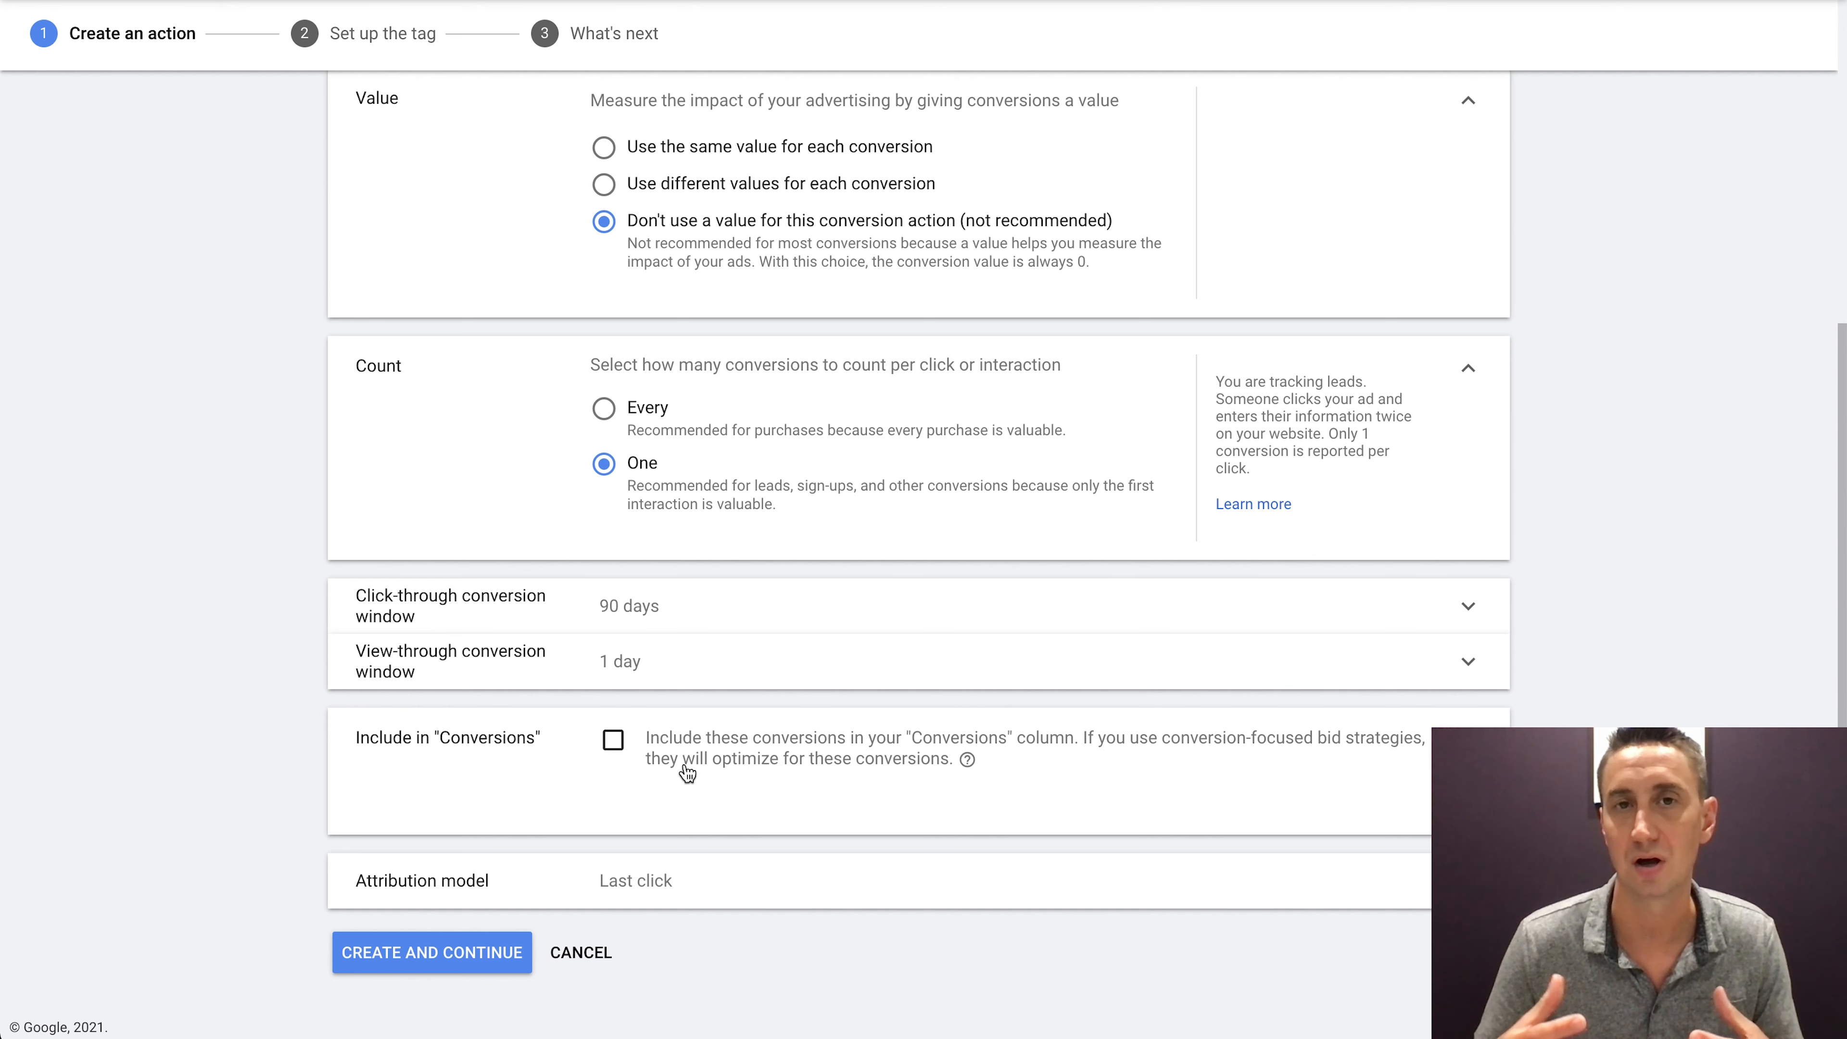
click(617, 766)
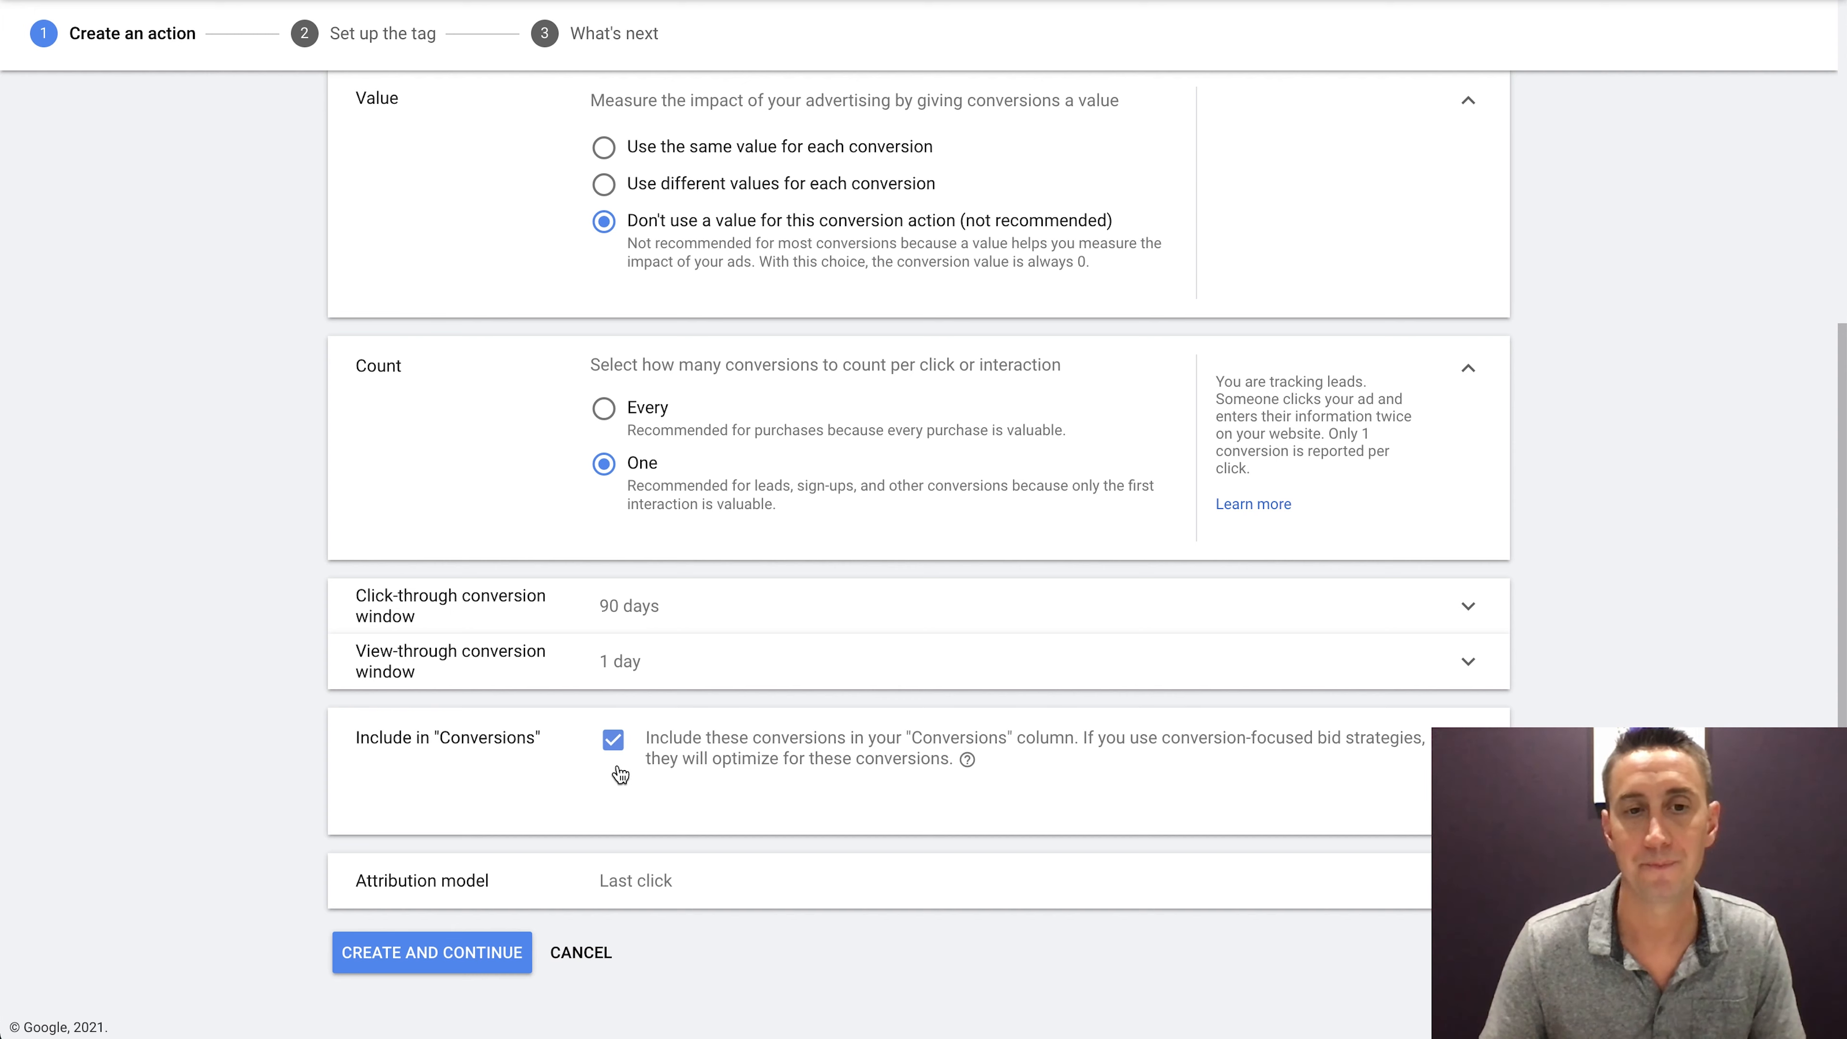
Keep the Last click attribution model and create the conversion action
click(647, 881)
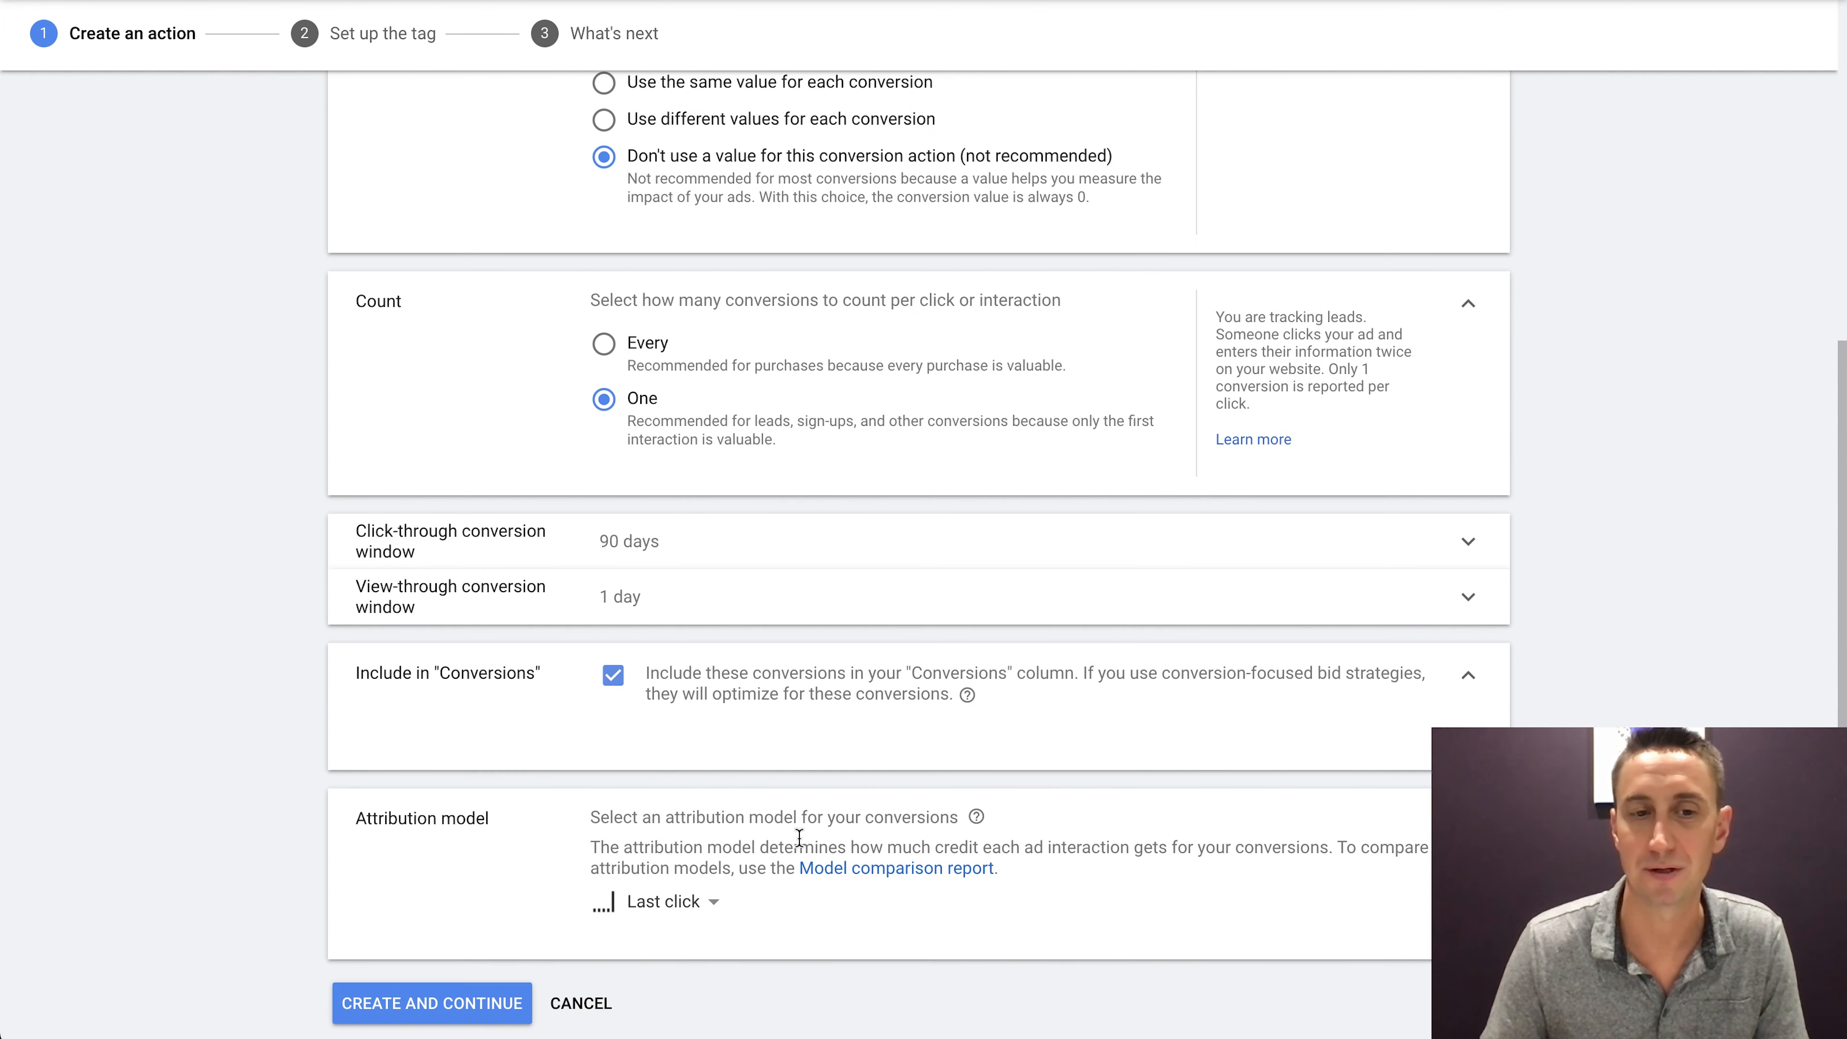
scroll(799, 839, down, 1)
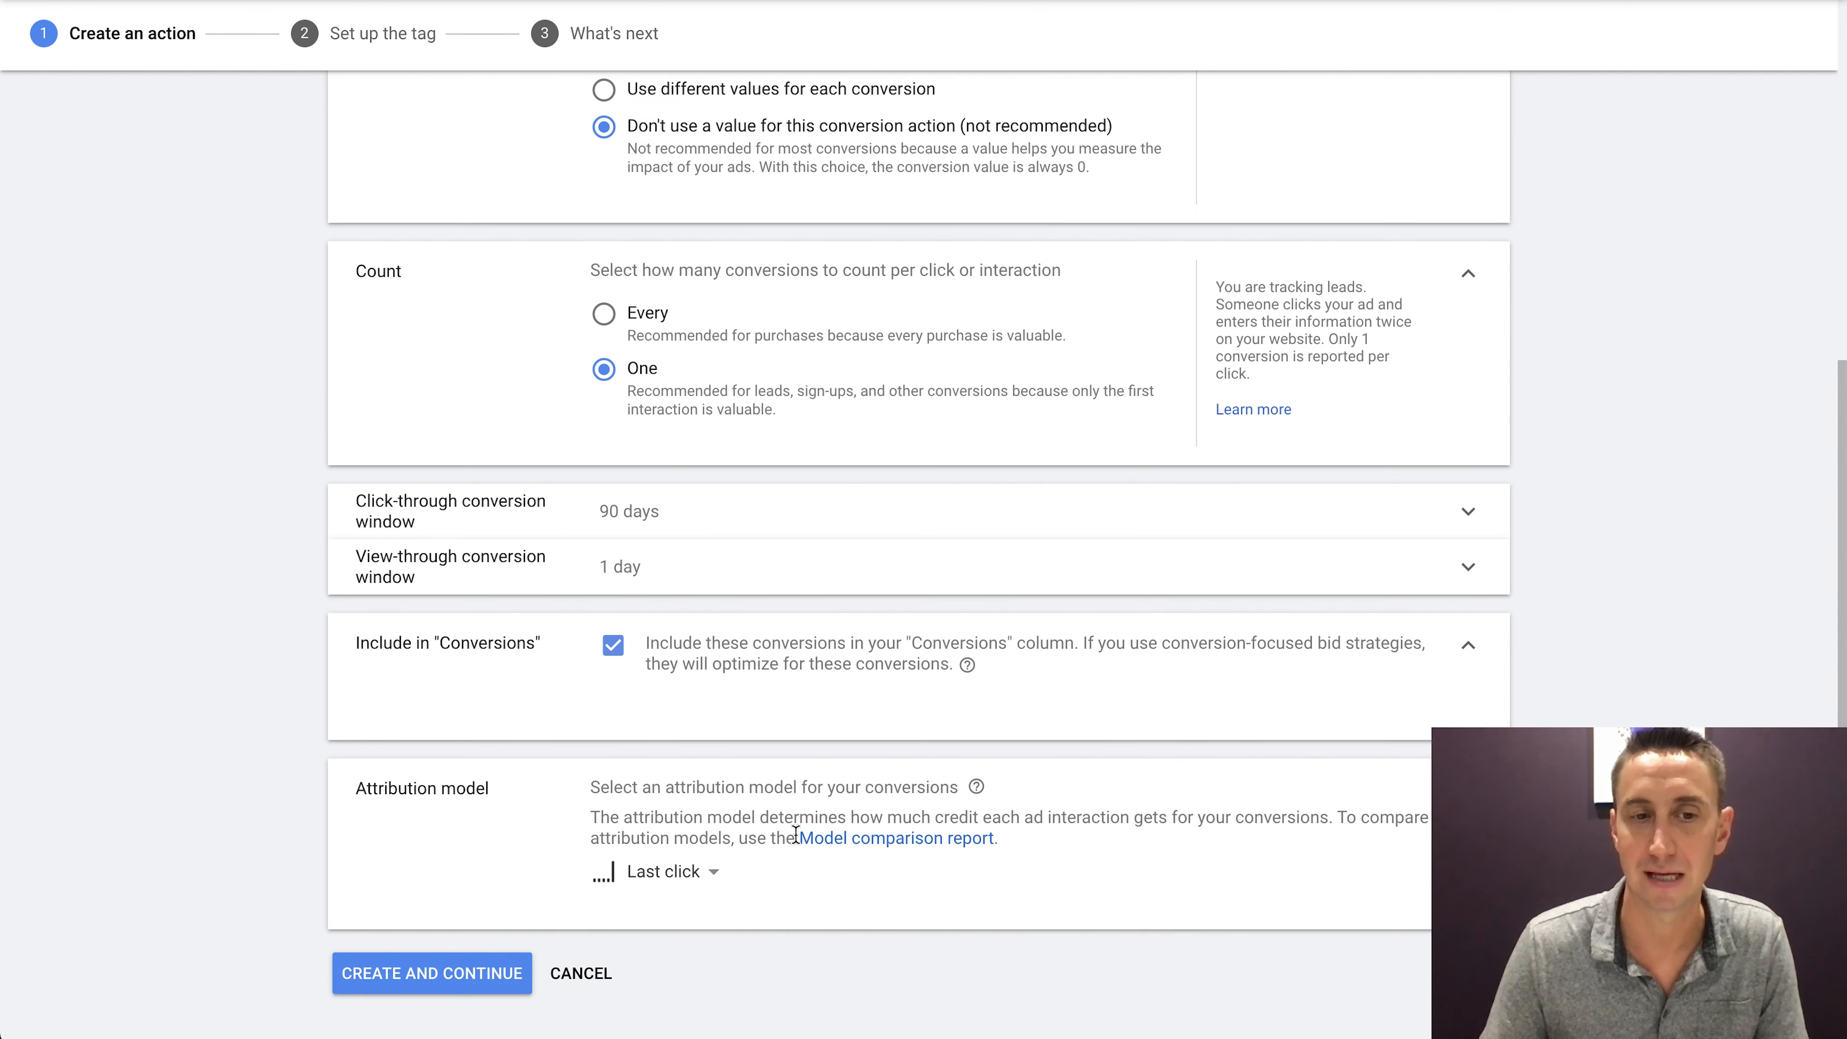
click(466, 977)
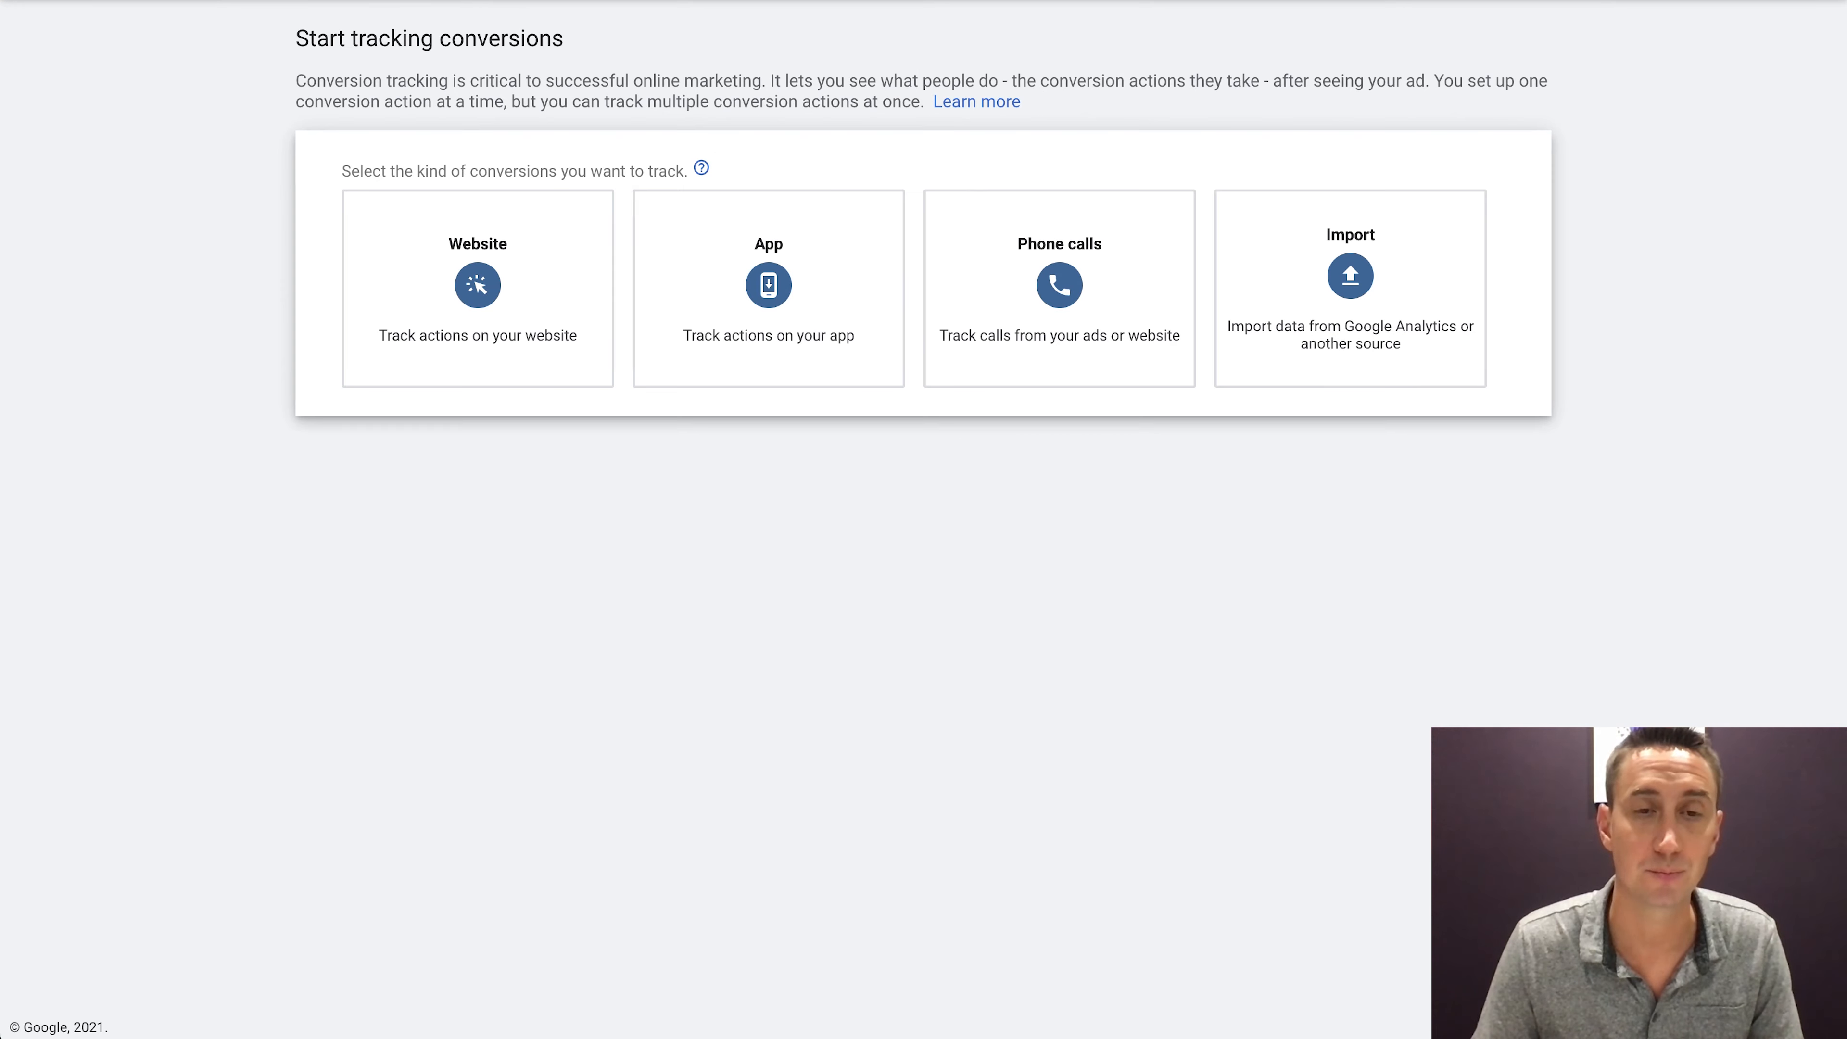
Return to the conversion actions list and remove the Contact (Unbounce) action
key(alt+Left)
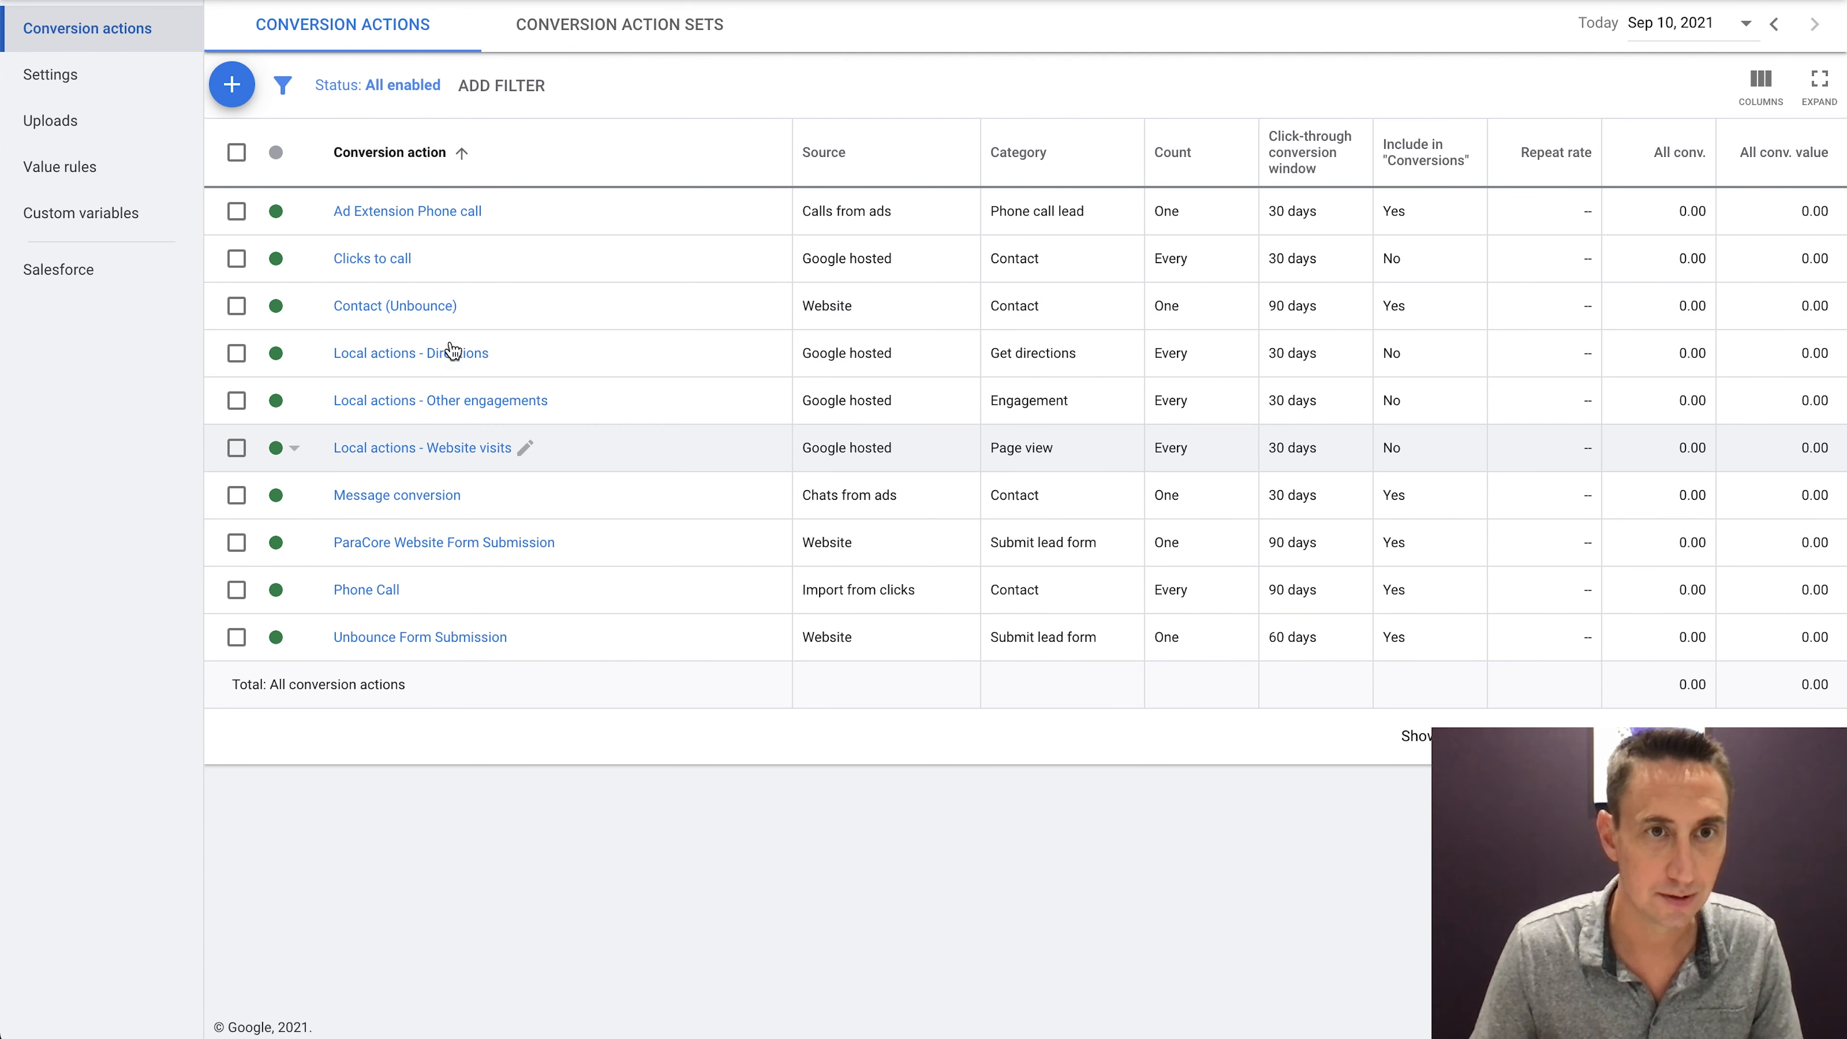
click(237, 306)
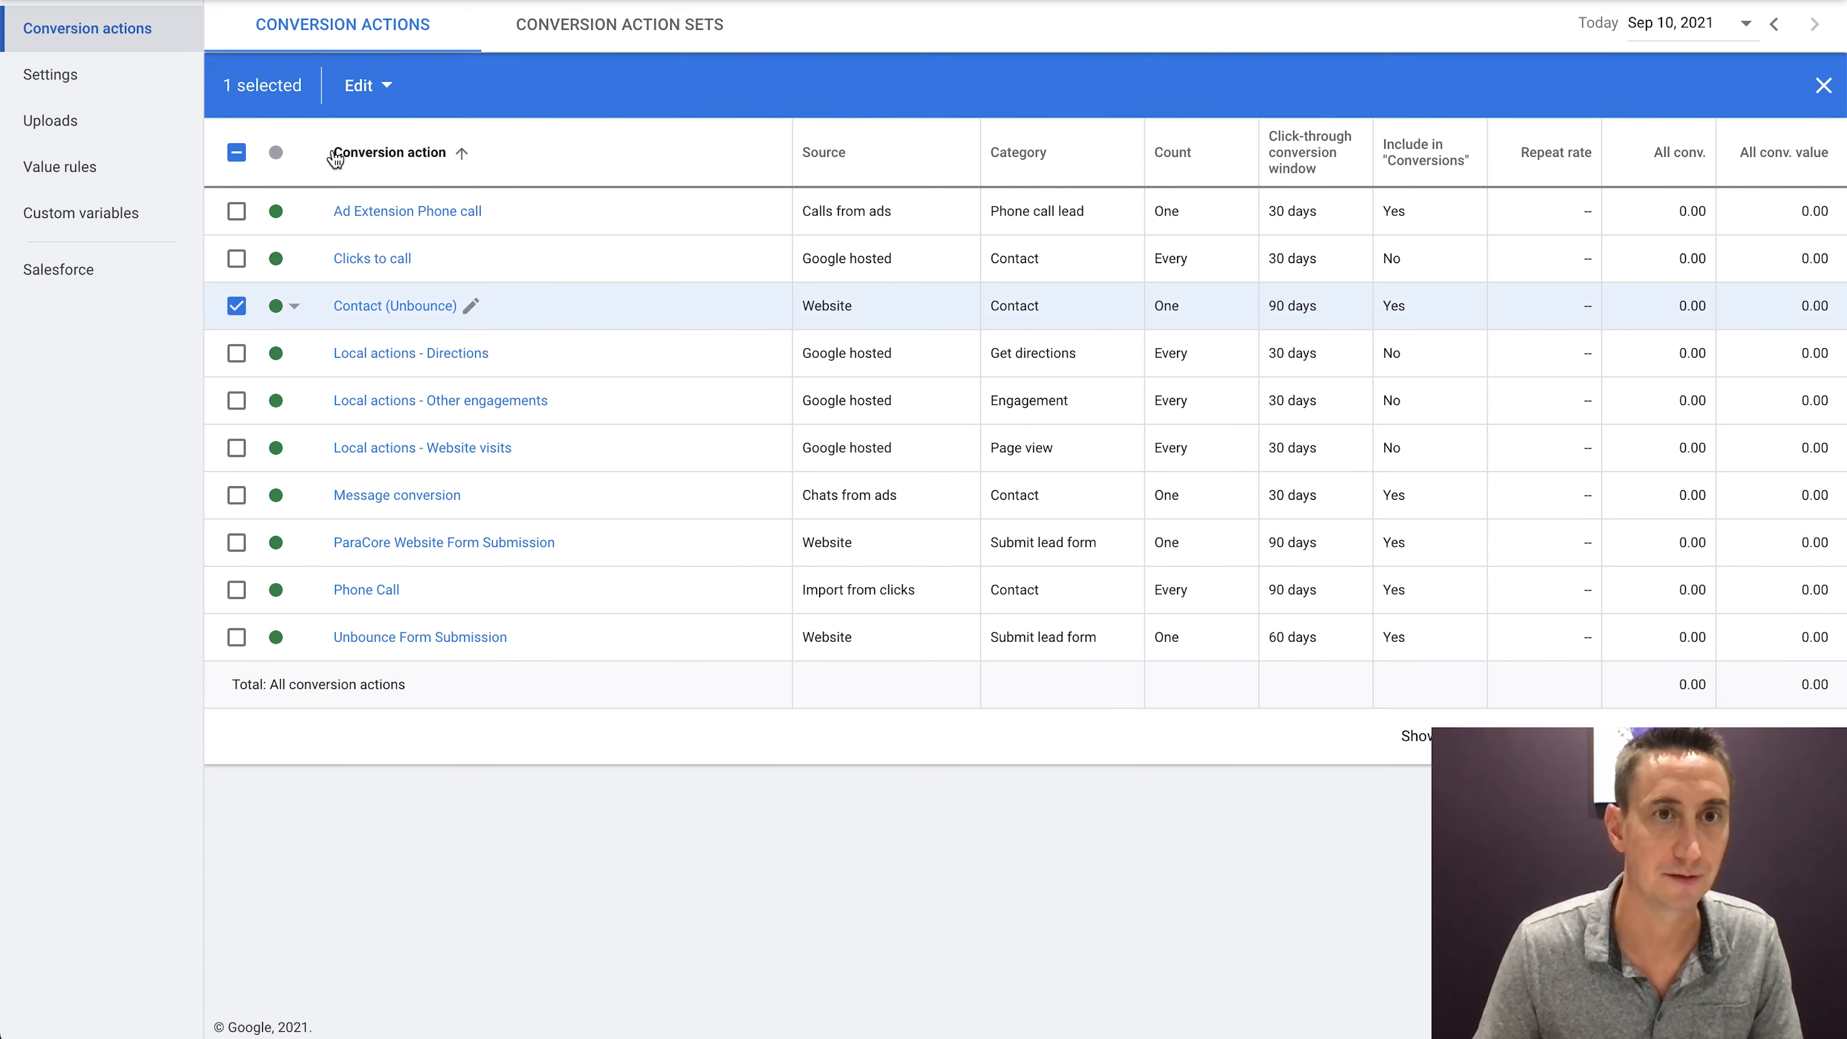
click(363, 85)
click(374, 171)
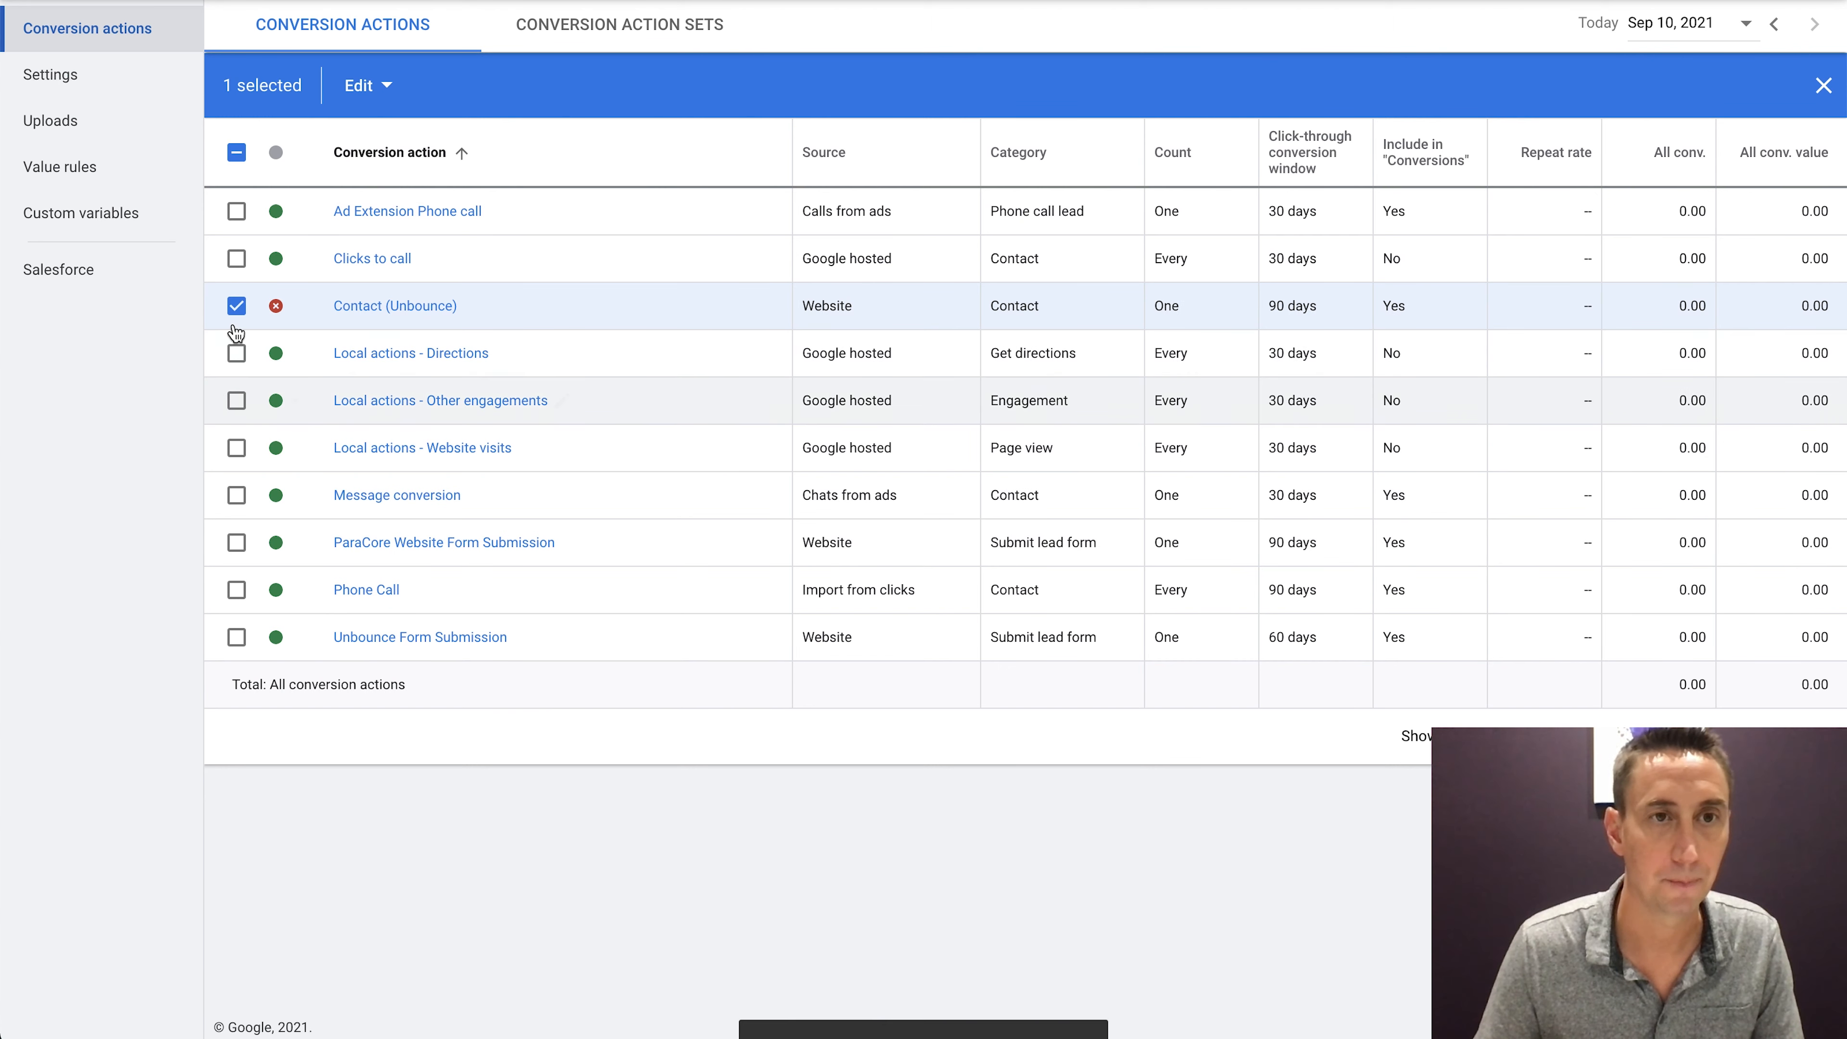
Clear the selection of the removed Contact (Unbounce) action and check the status filter options of the conversion actions list
click(364, 86)
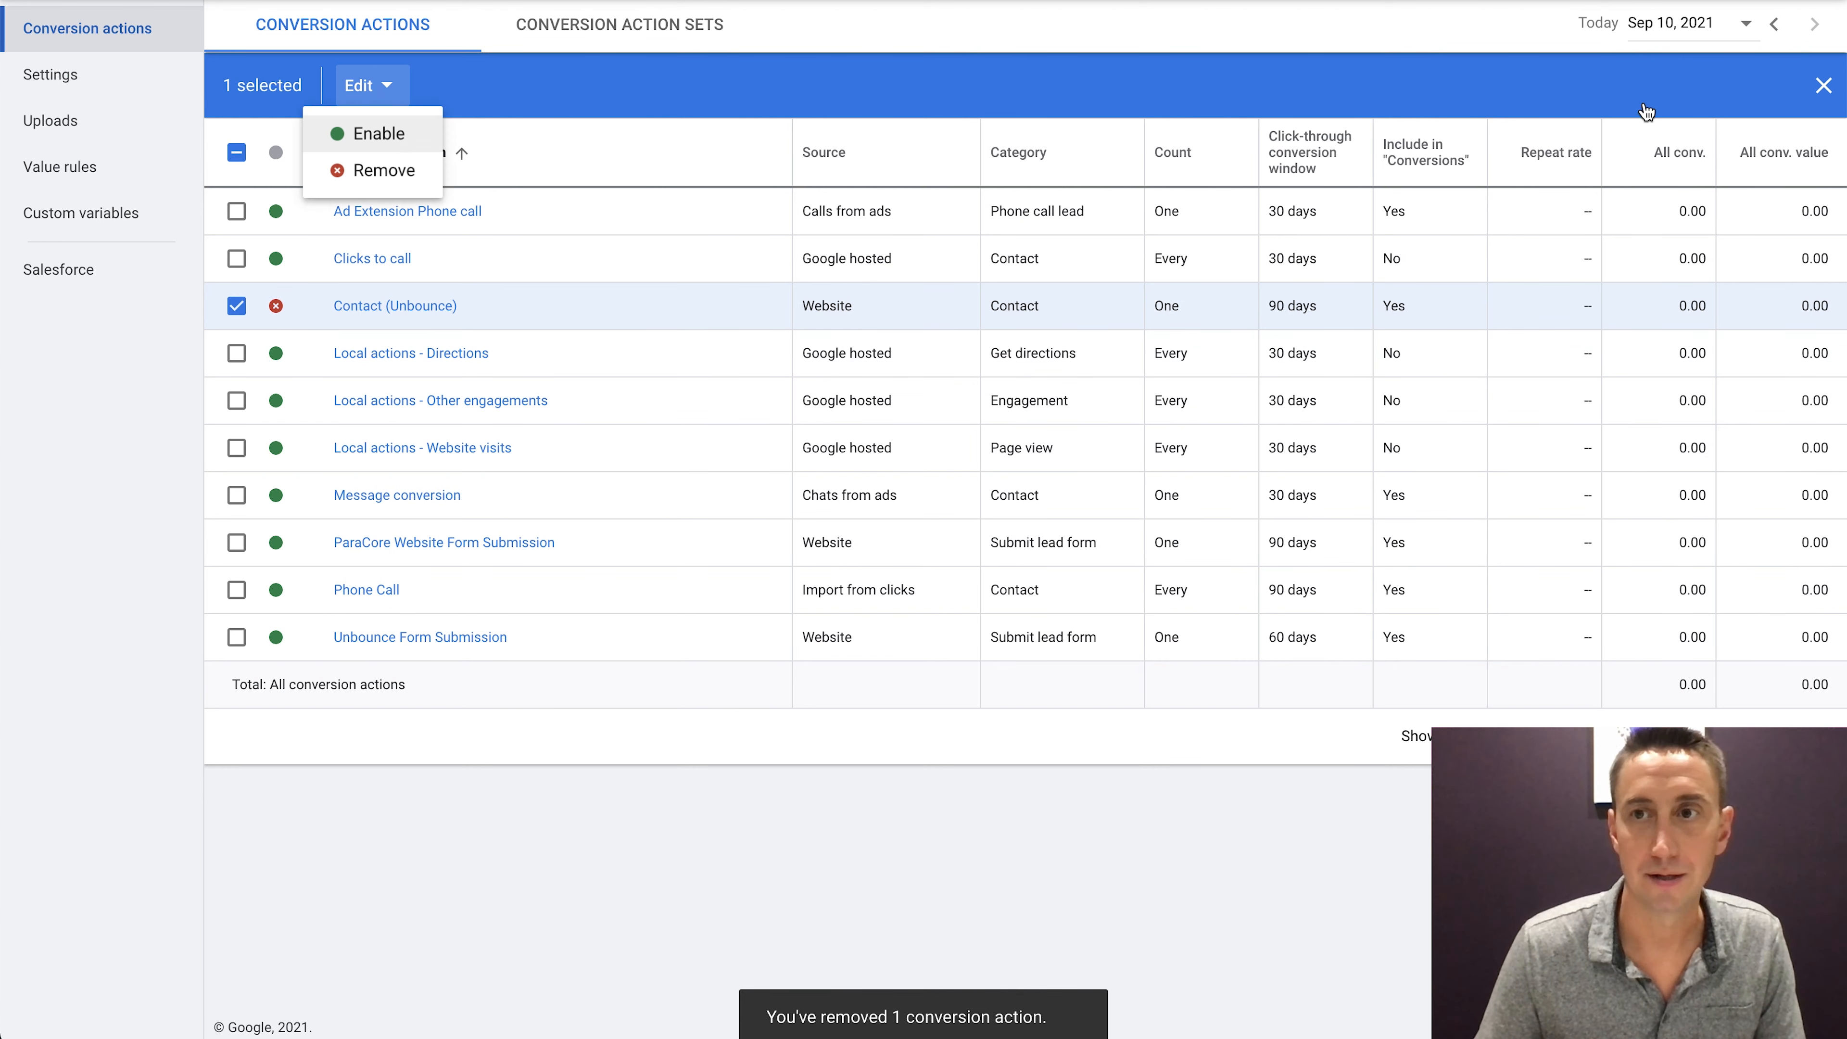
click(1823, 85)
click(402, 92)
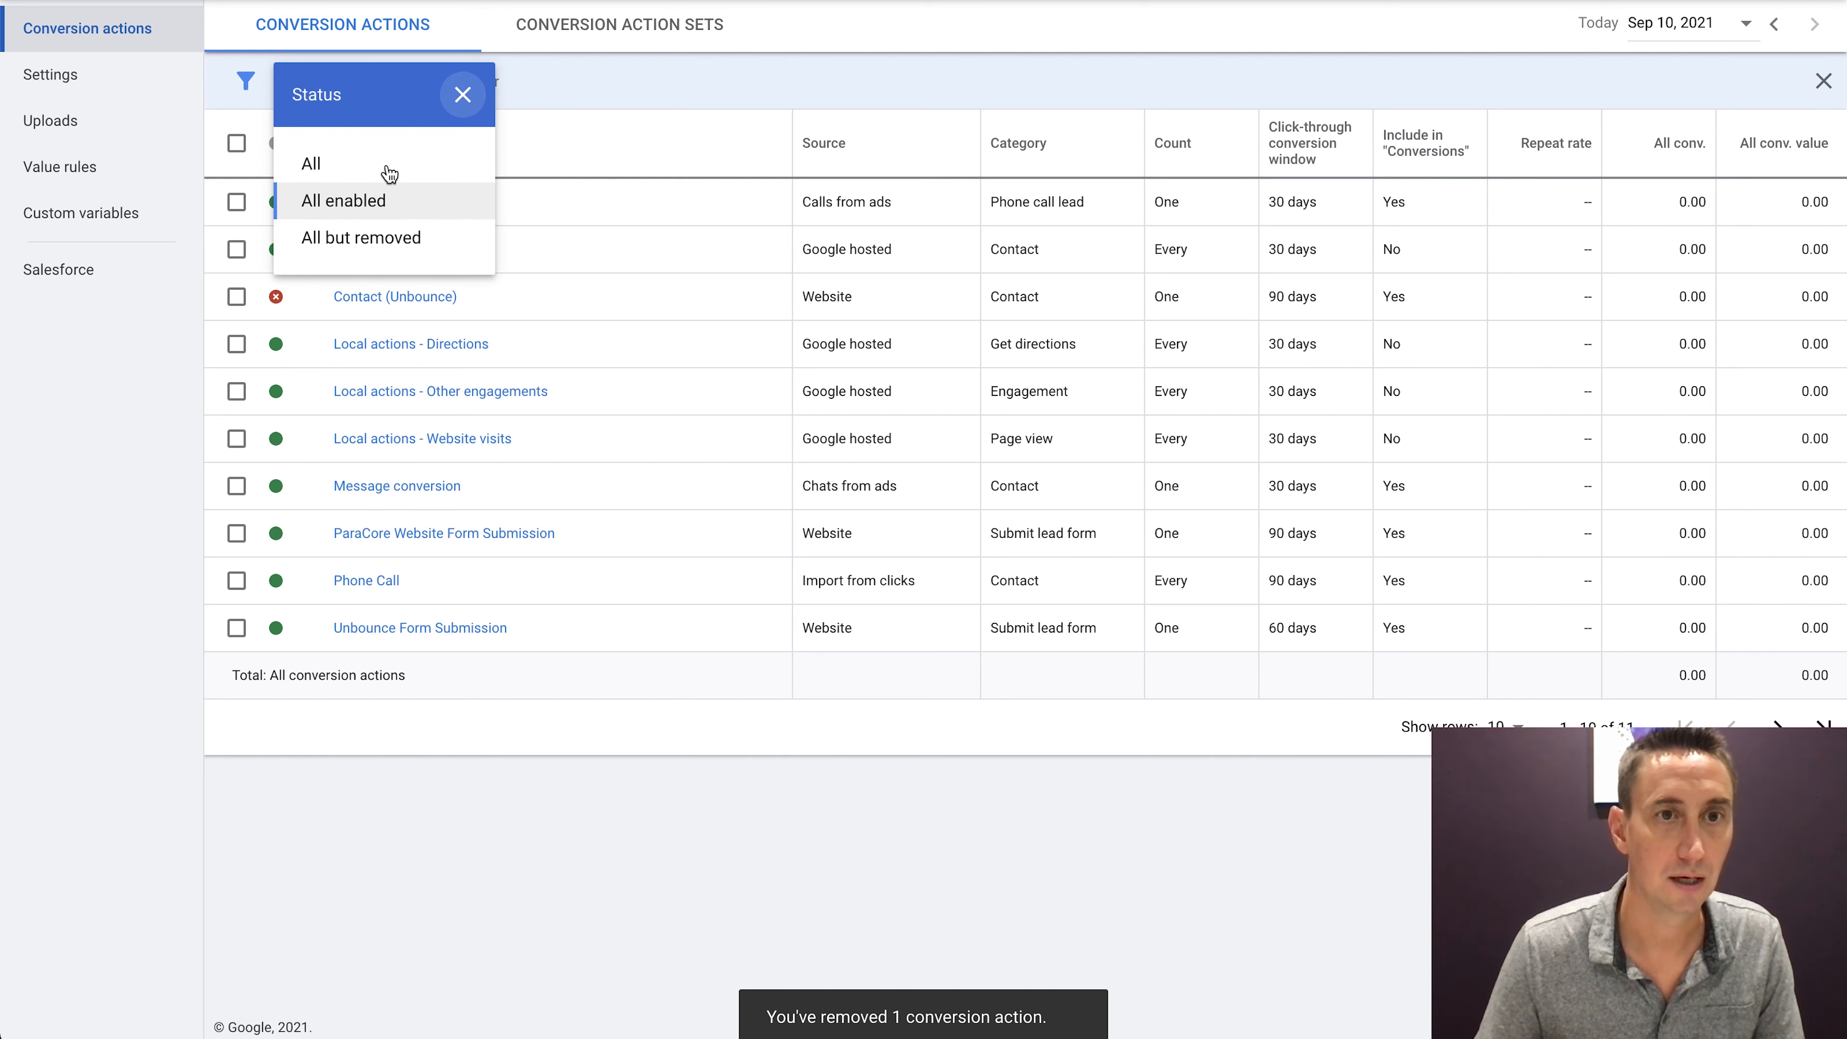
click(388, 237)
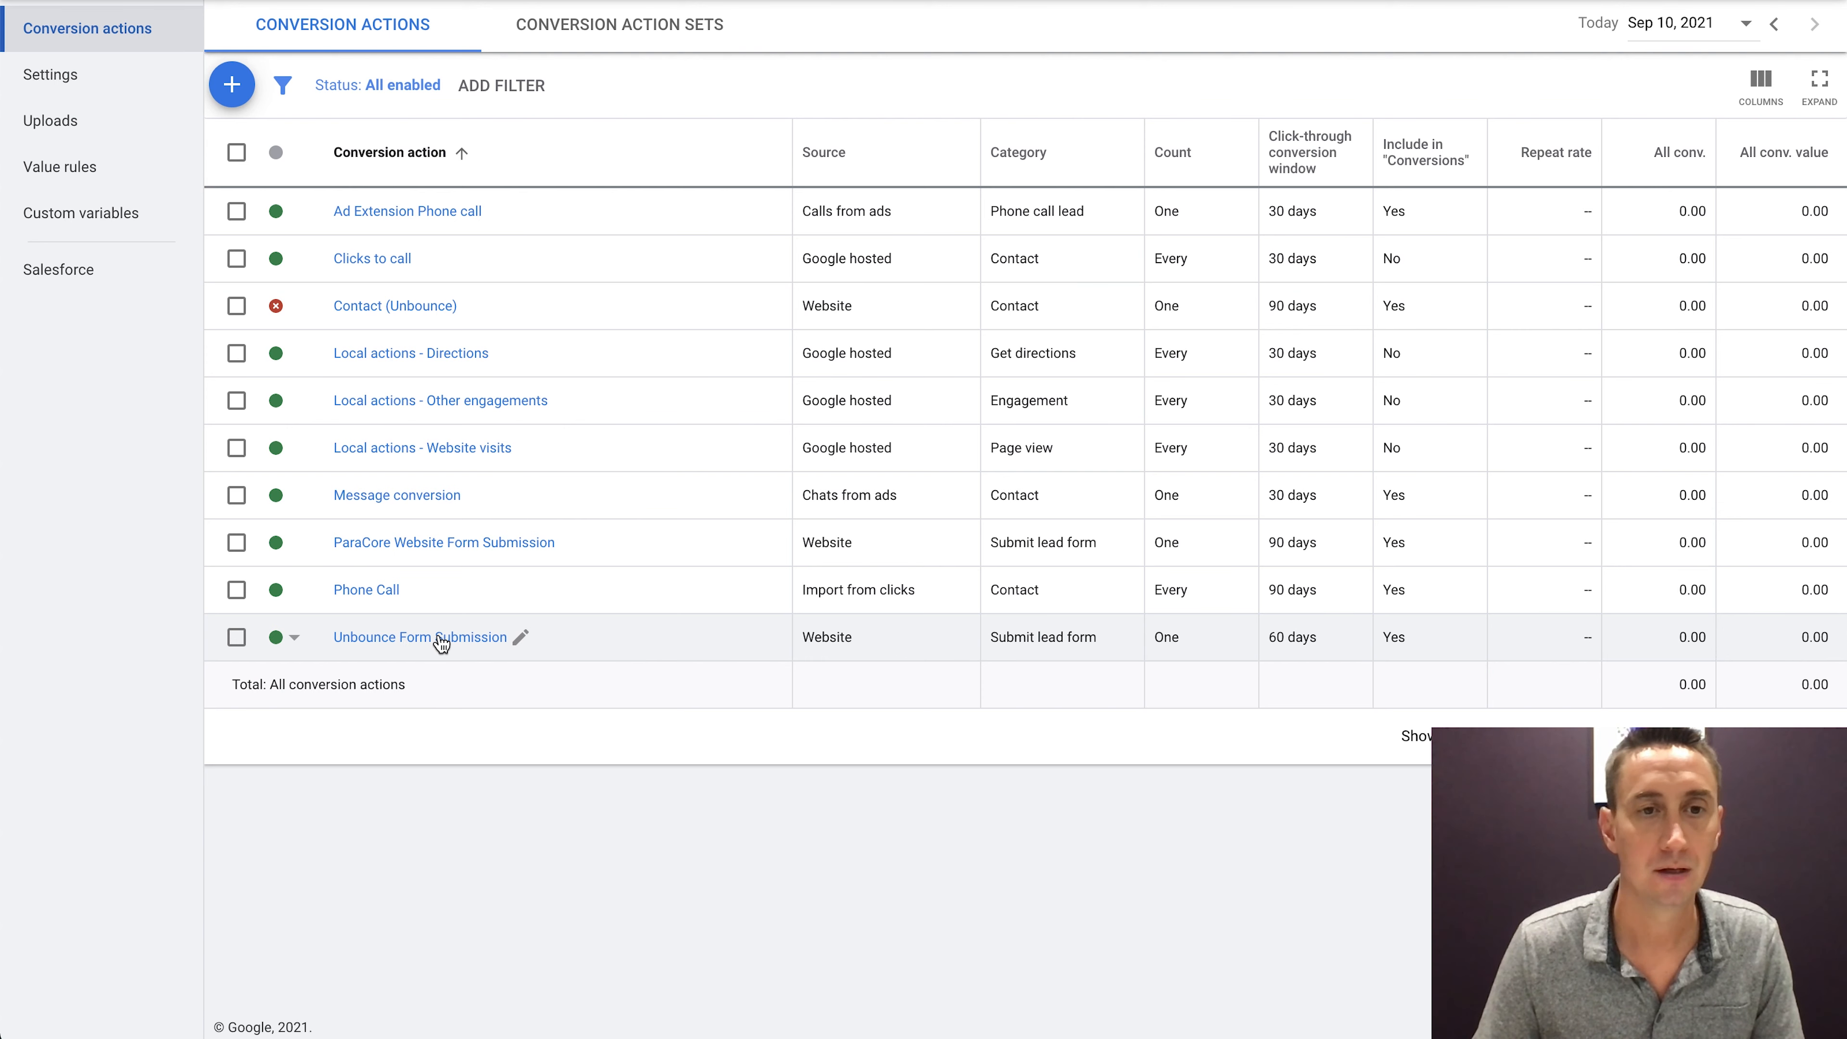
Open the Unbounce Form Submission action and review its global site tag and event snippet under the install-it-yourself tag setup
click(460, 636)
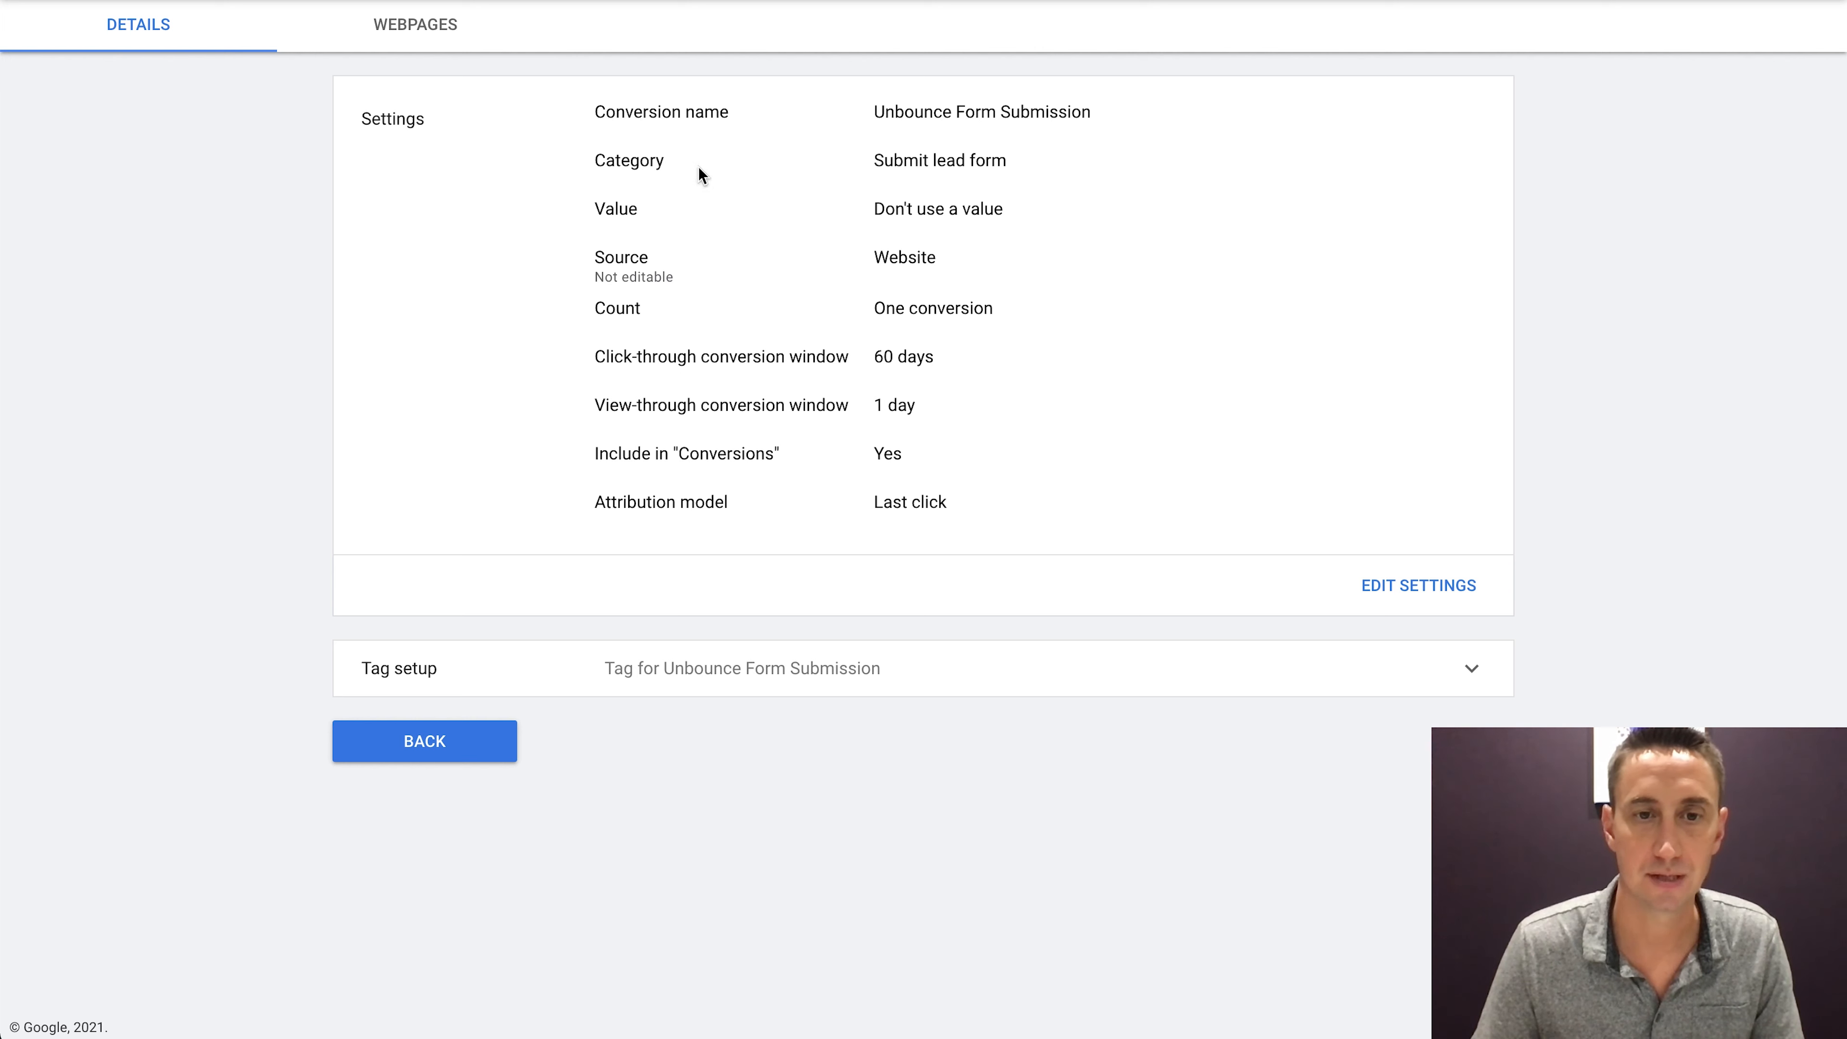
click(723, 673)
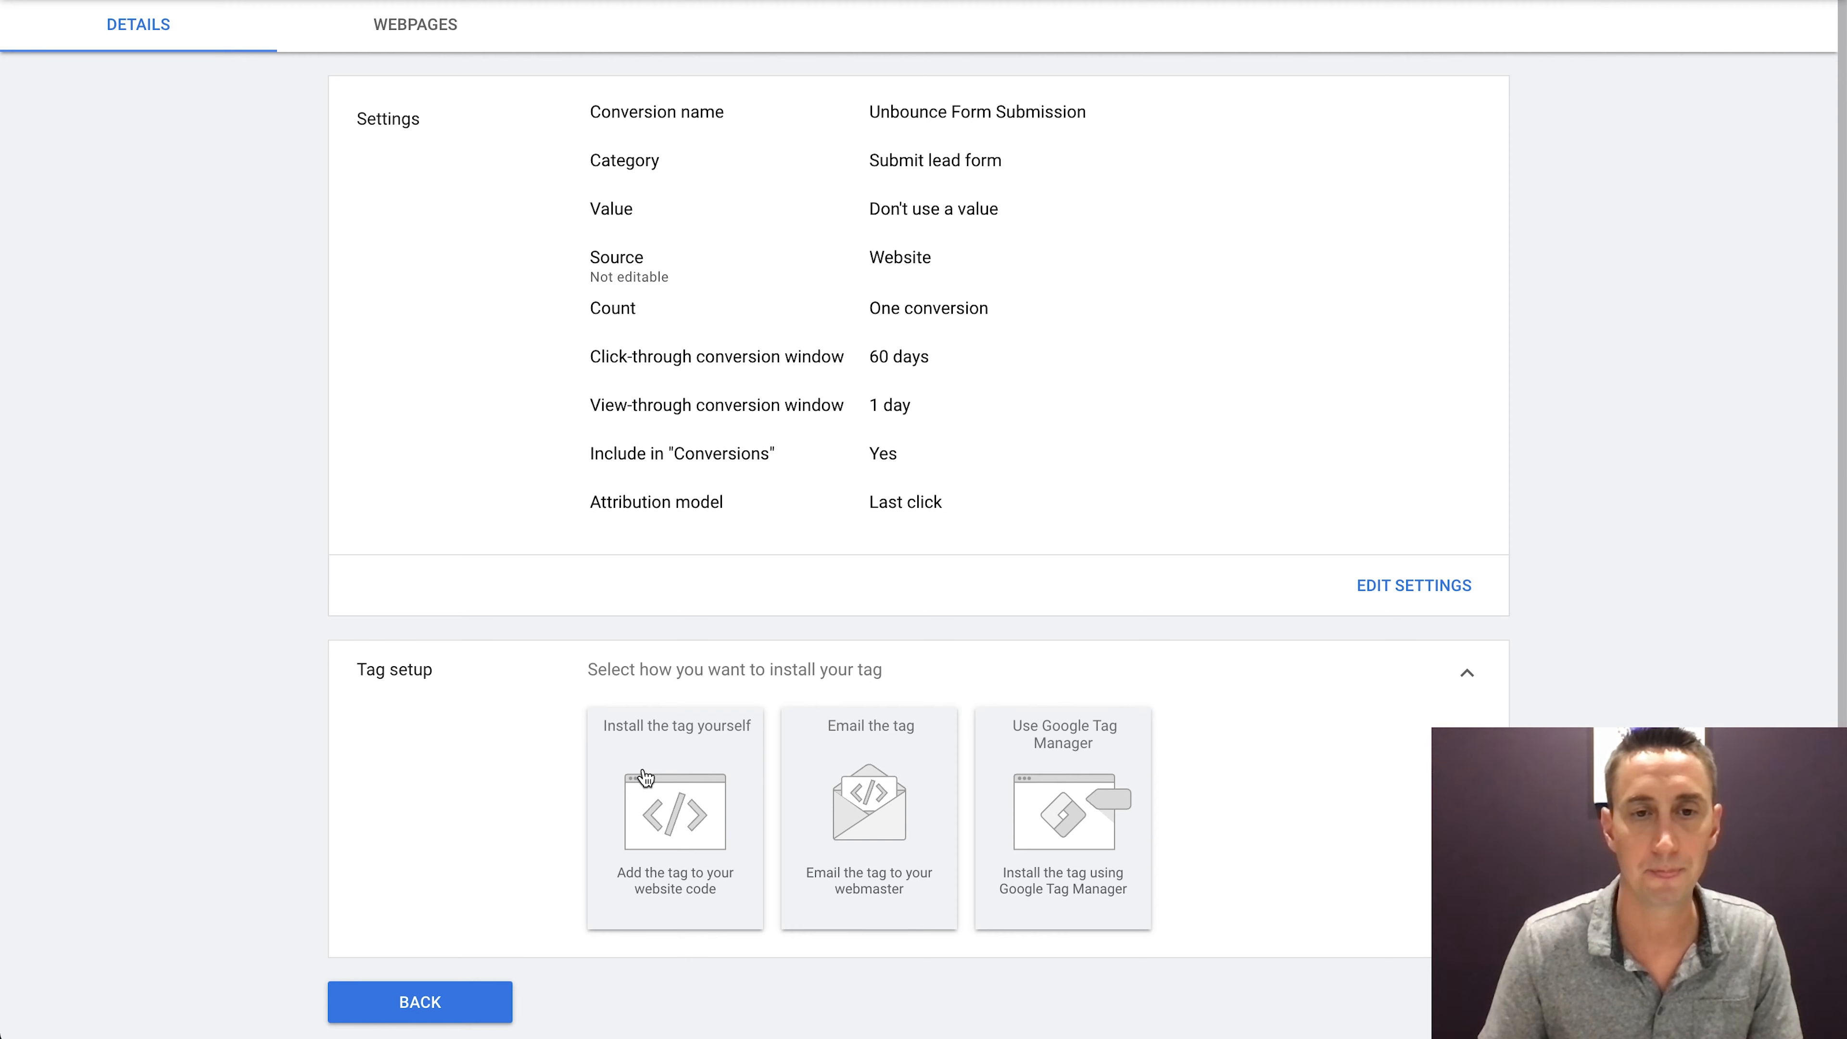
click(688, 746)
scroll(879, 613, down, 6)
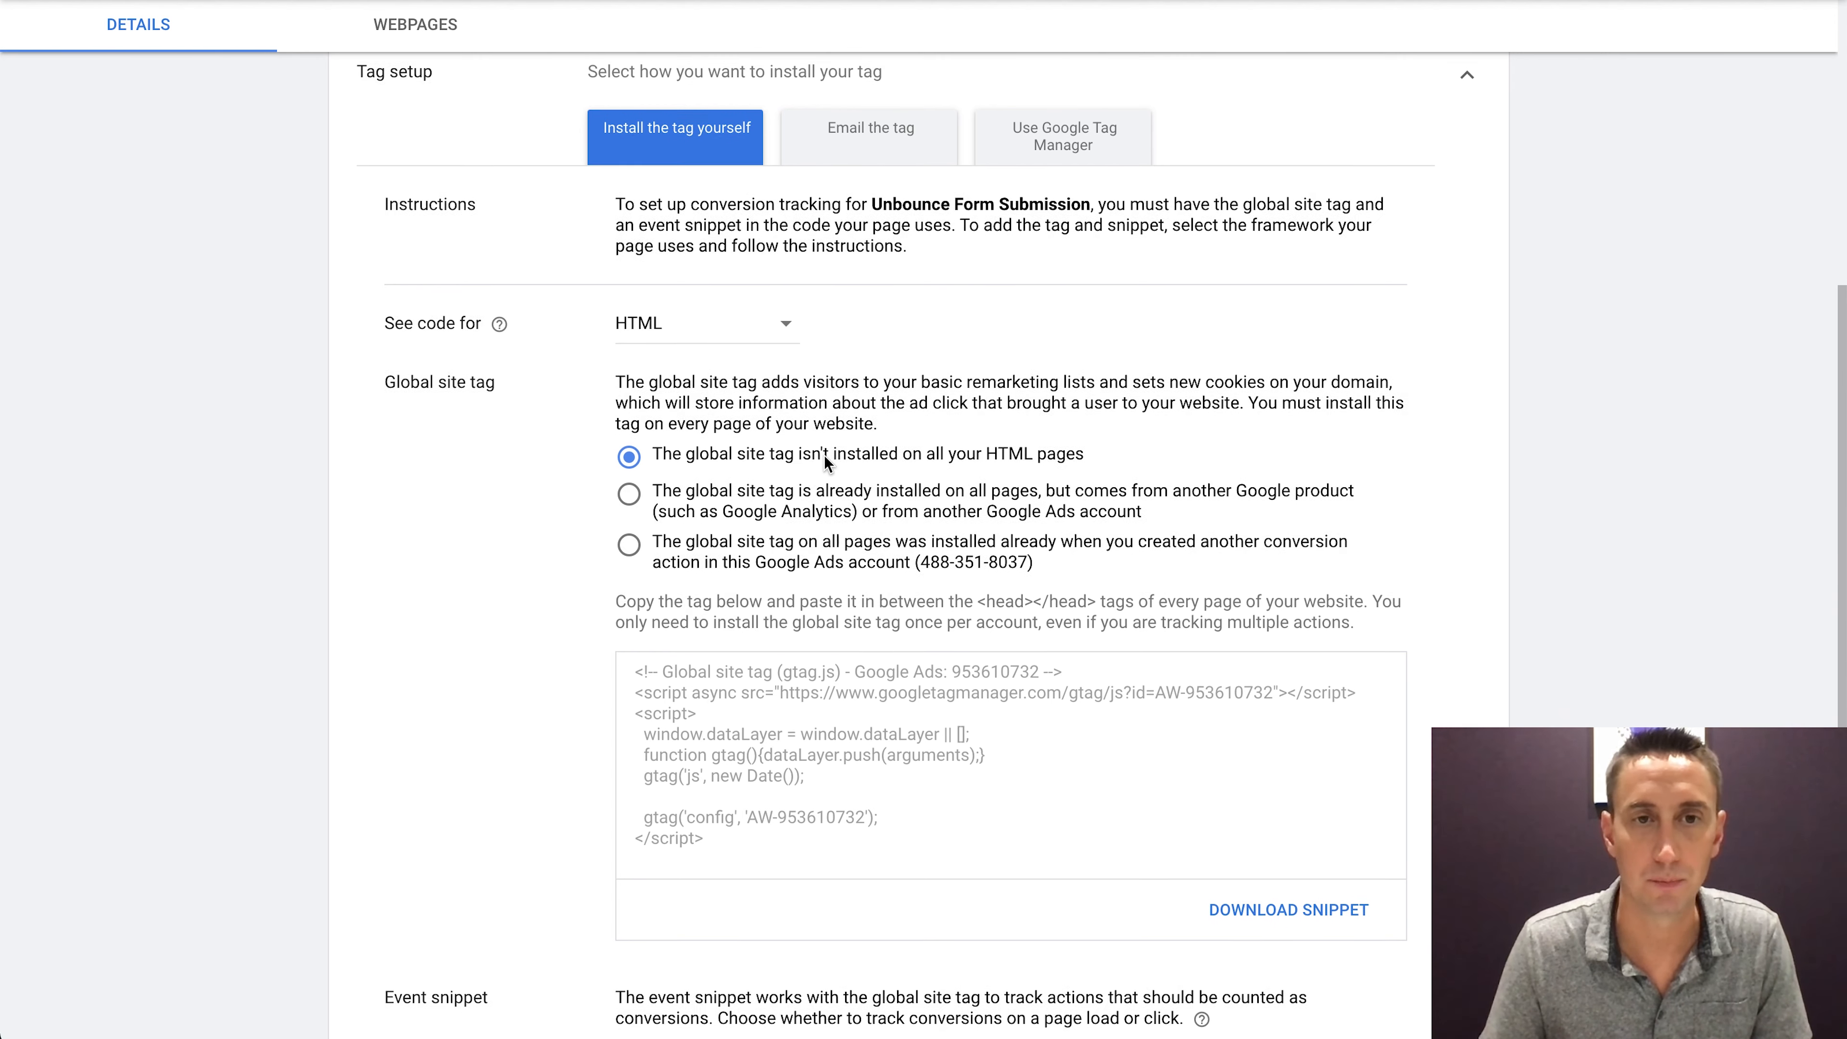
scroll(727, 437, down, 1)
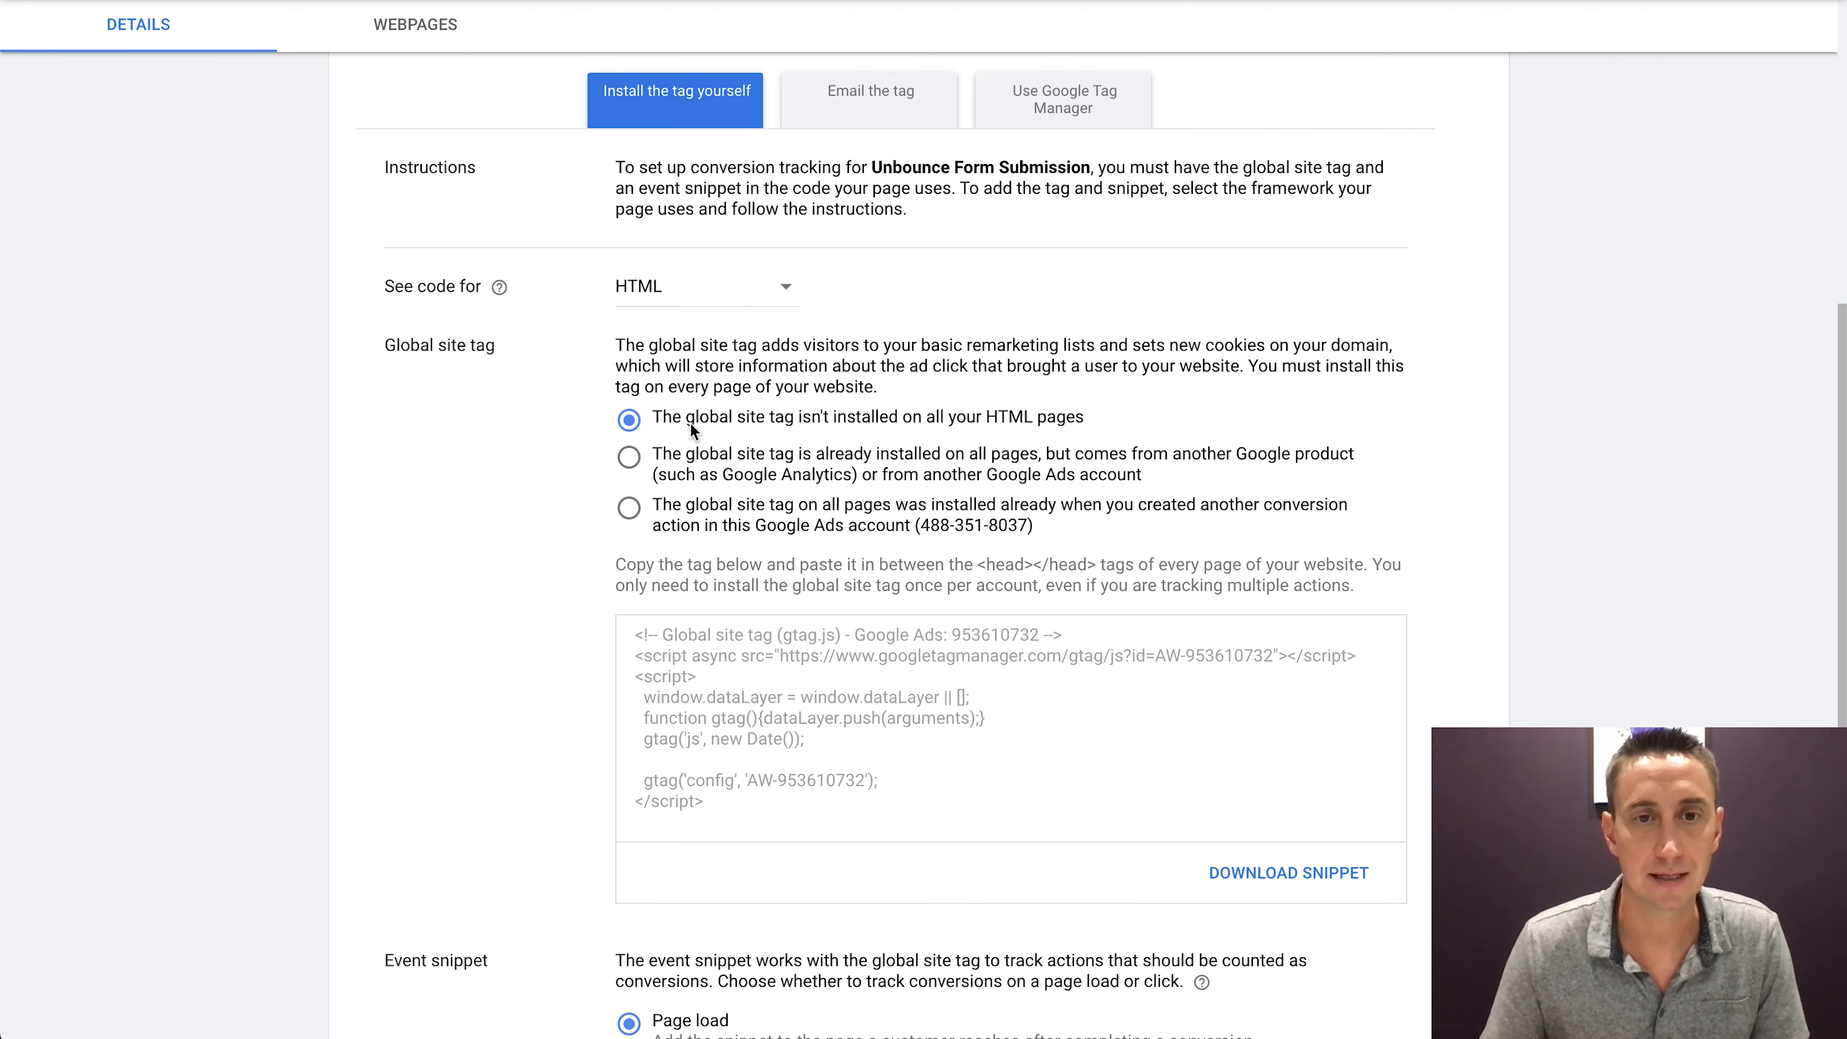
scroll(772, 420, down, 6)
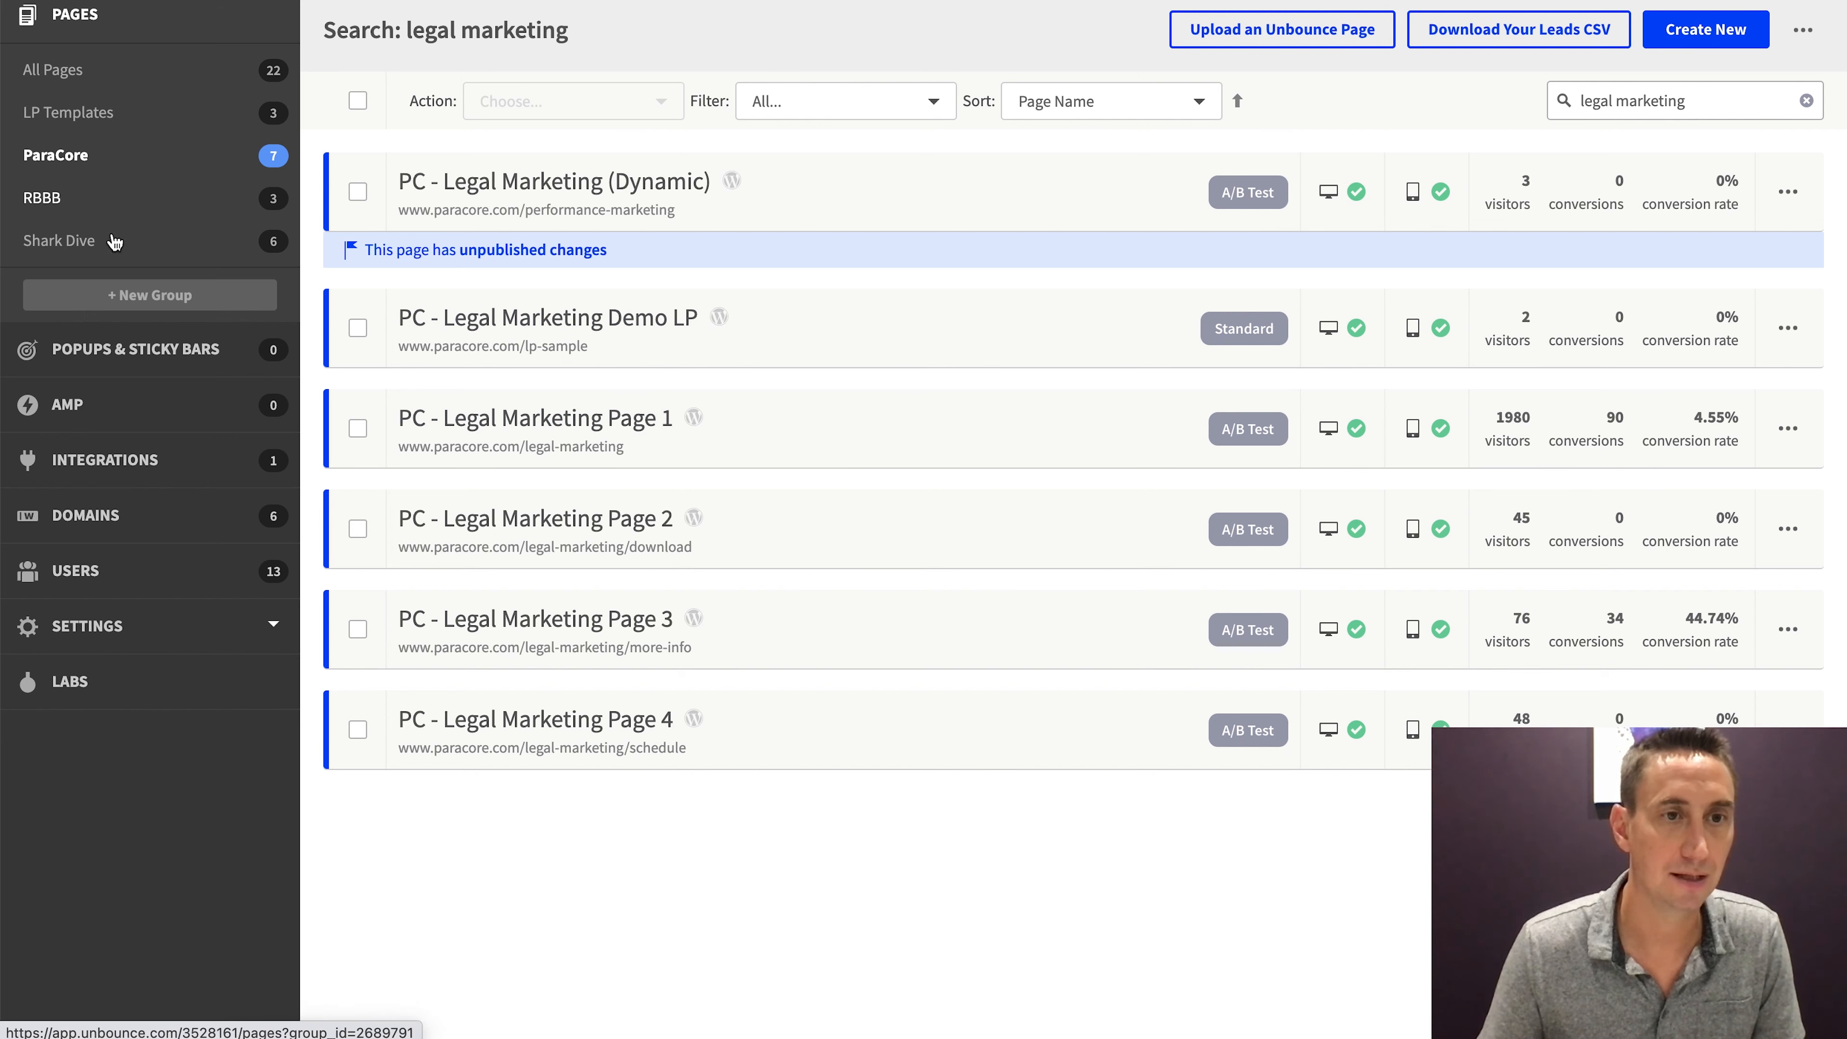
Switch to Unbounce, open the Script Manager and look through the existing scripts
click(122, 466)
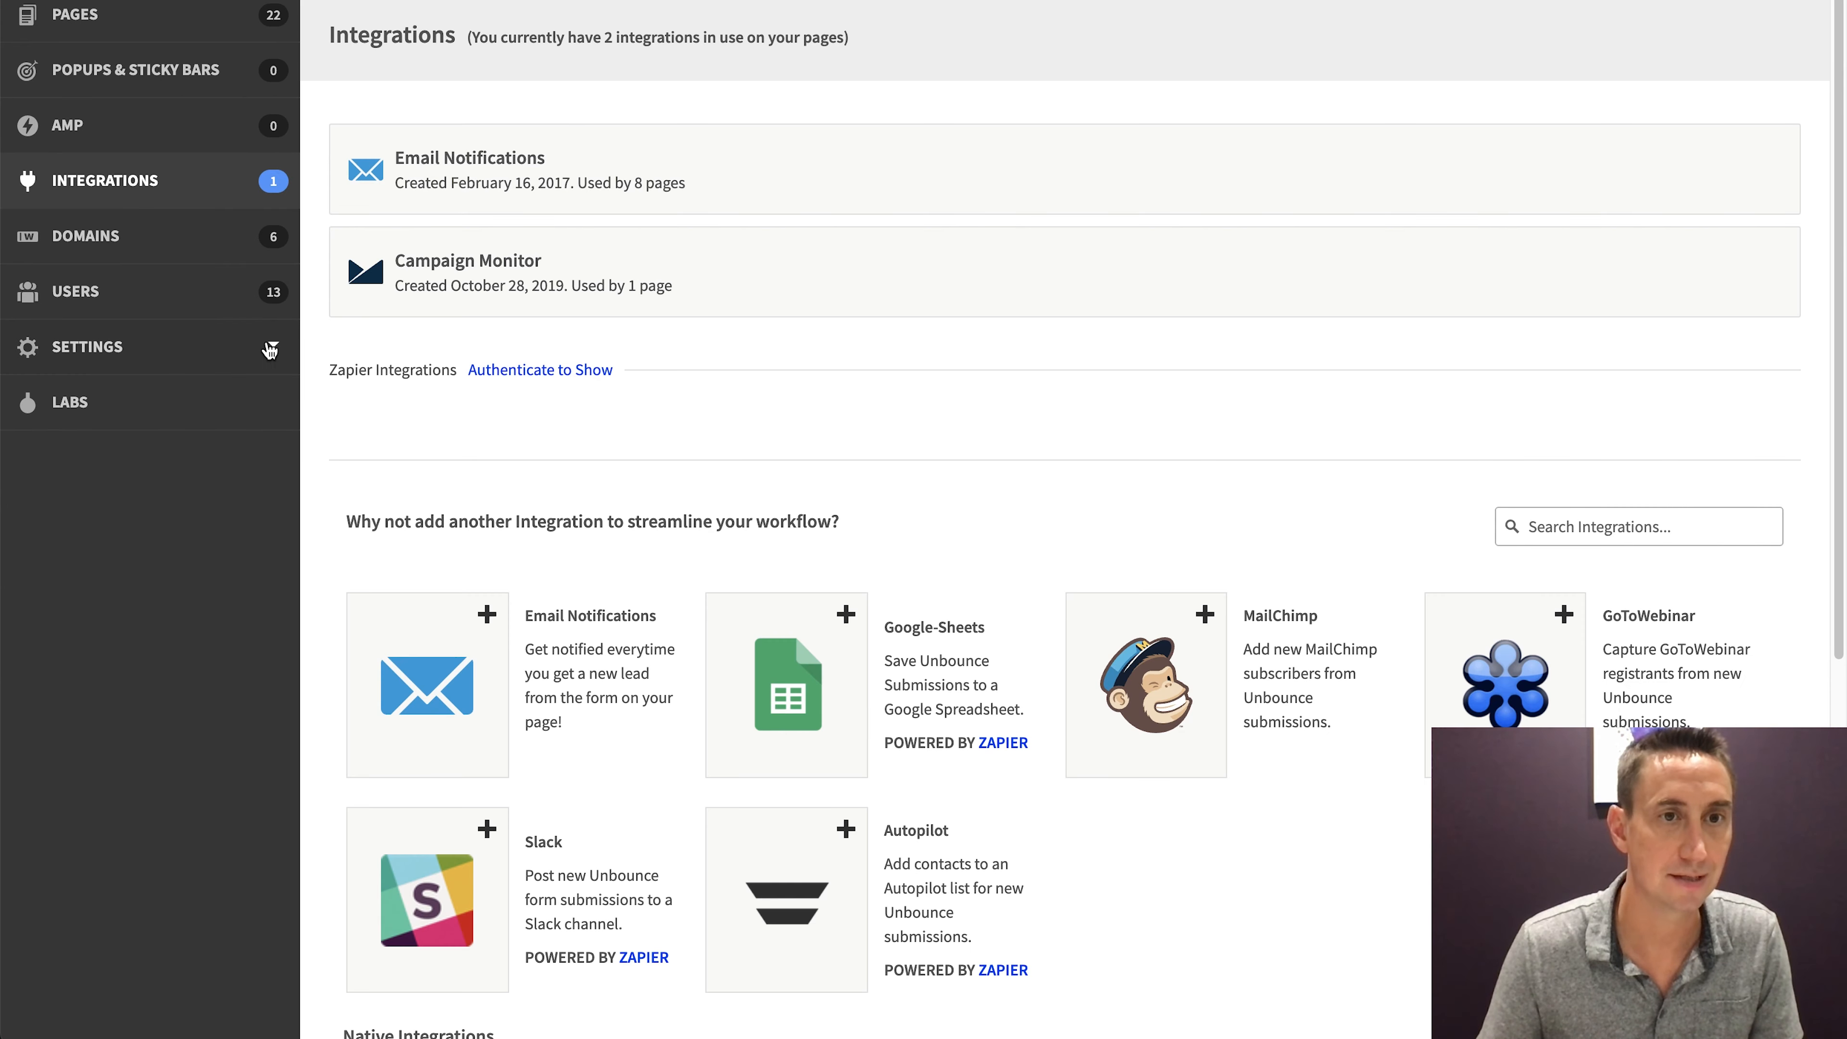
click(270, 350)
click(133, 405)
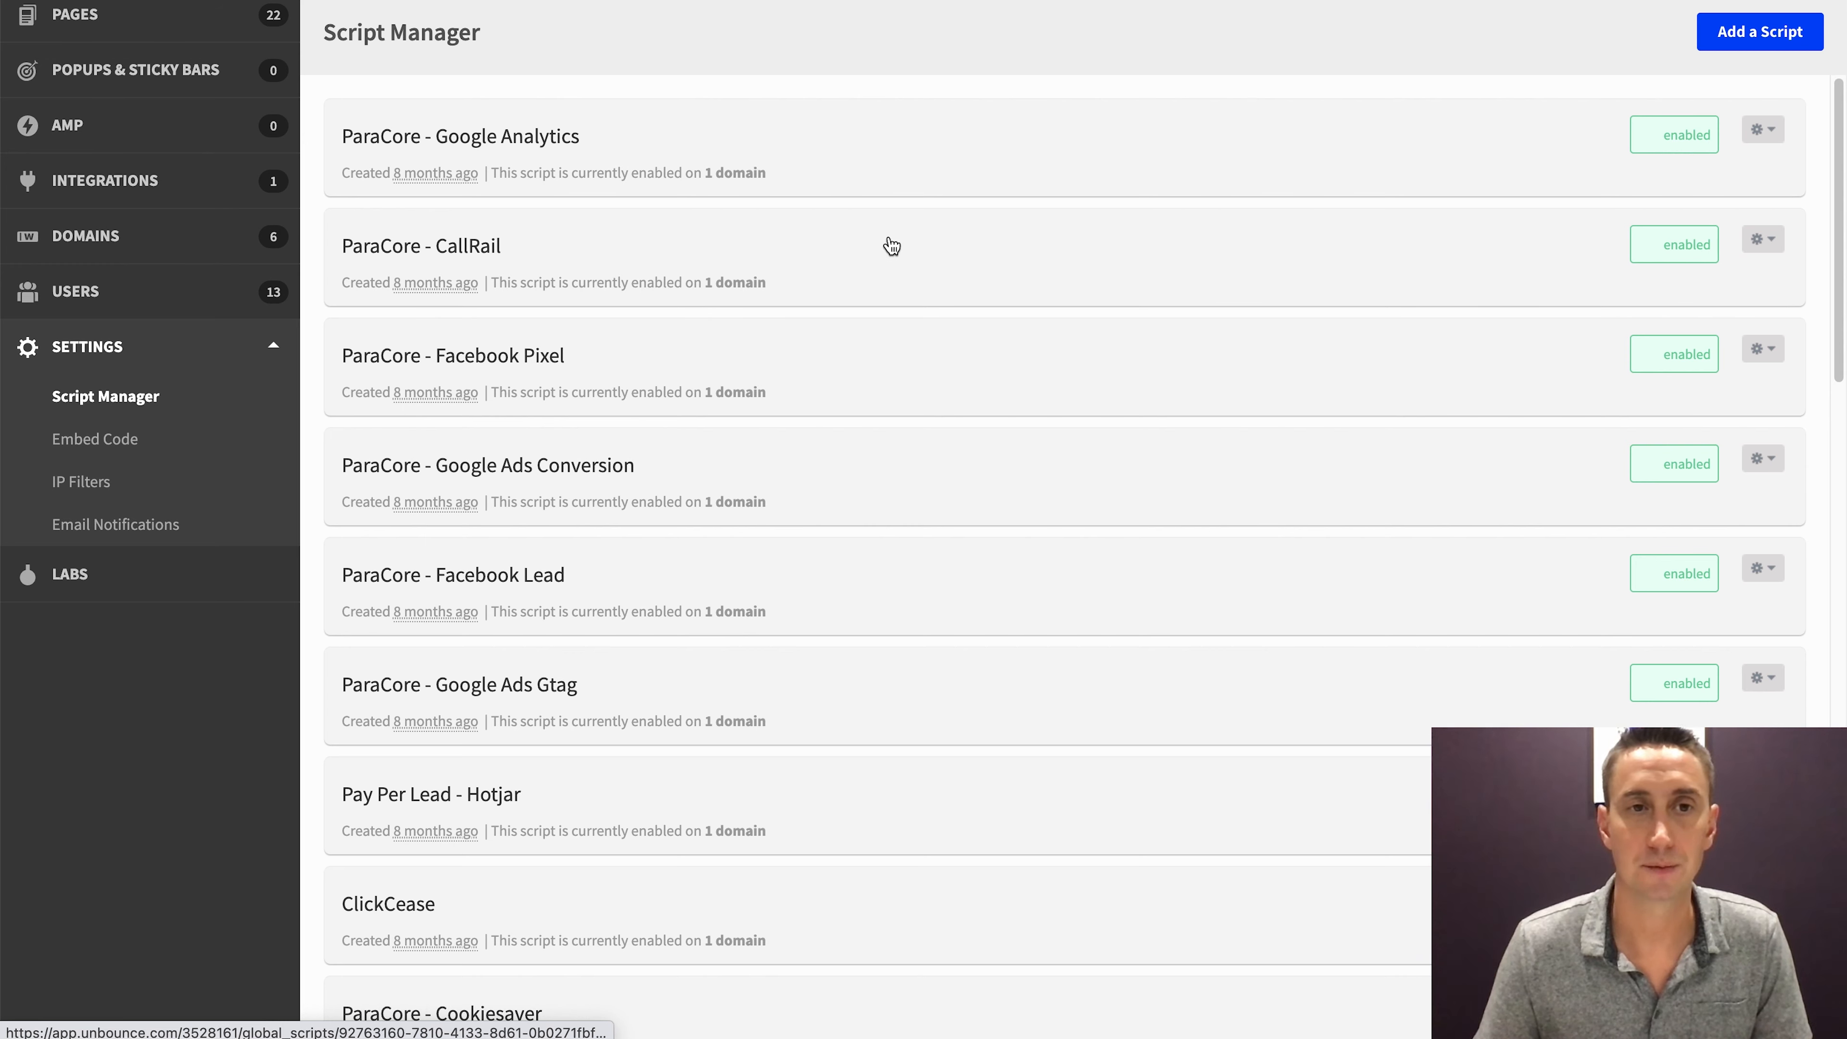
scroll(895, 249, down, 1)
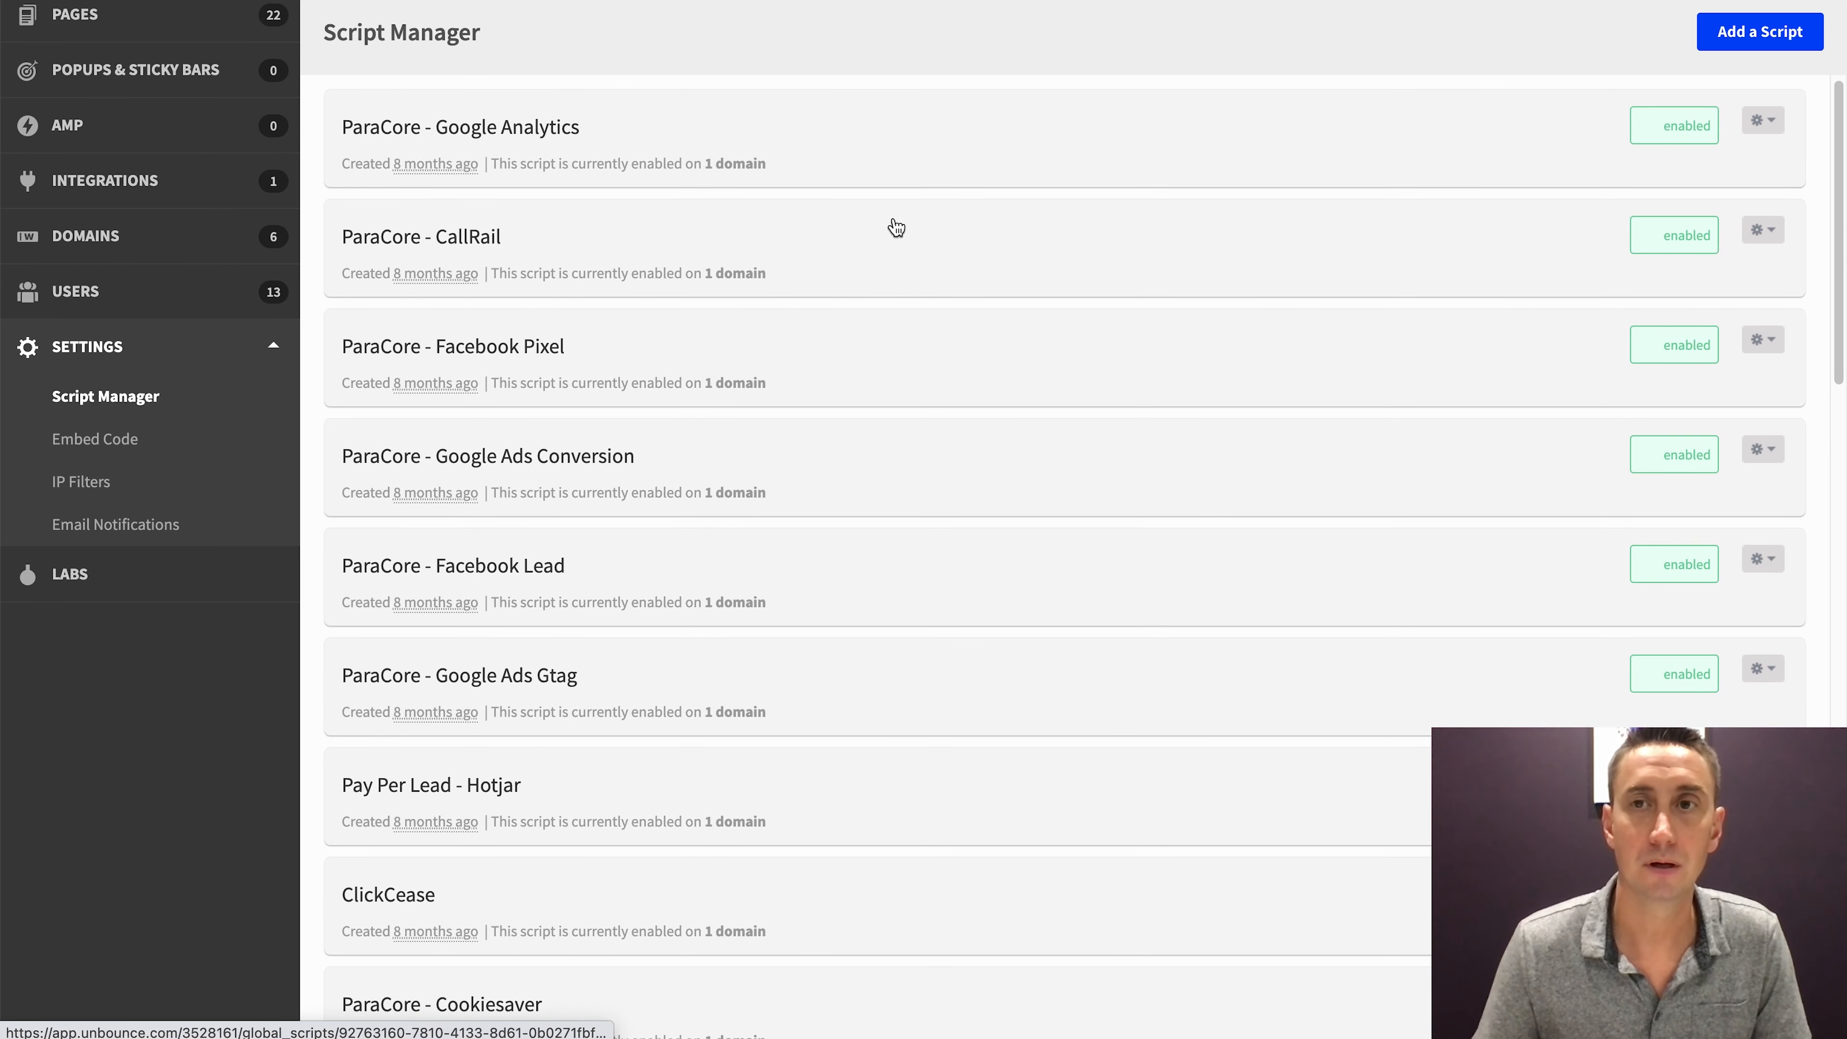
scroll(846, 207, down, 3)
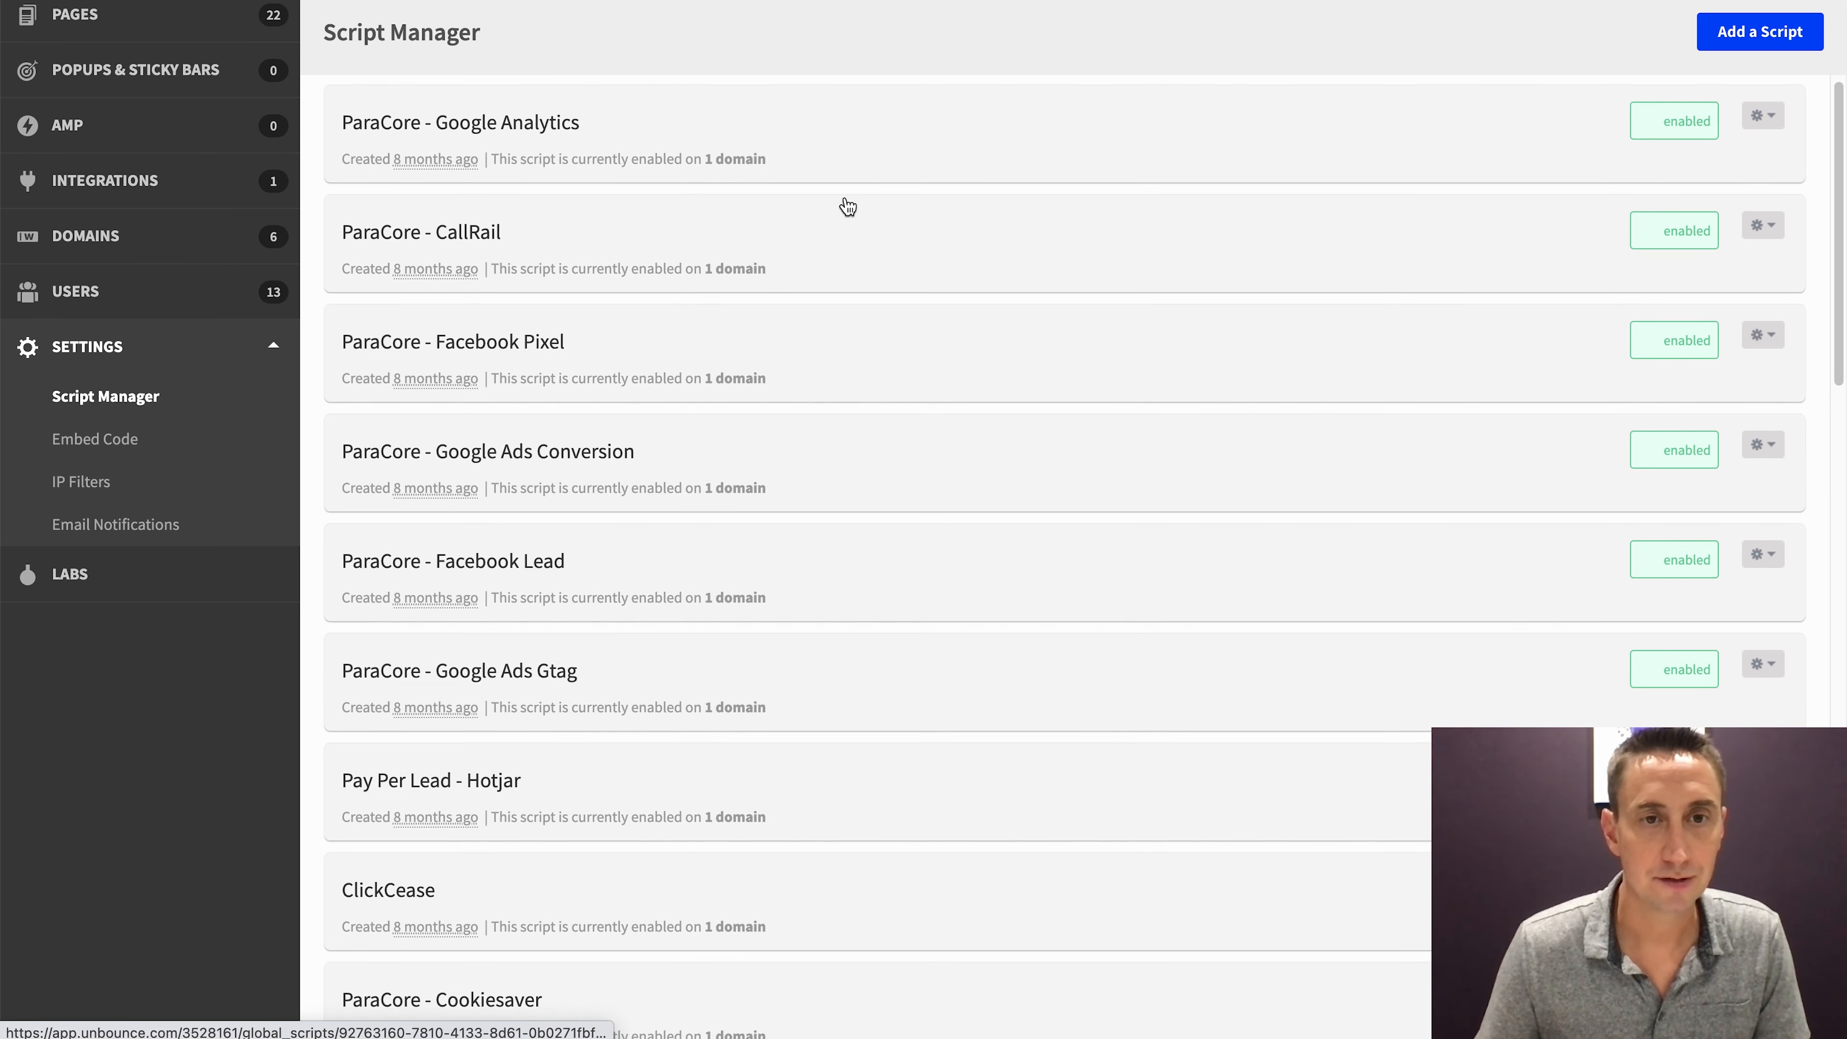
scroll(837, 207, down, 15)
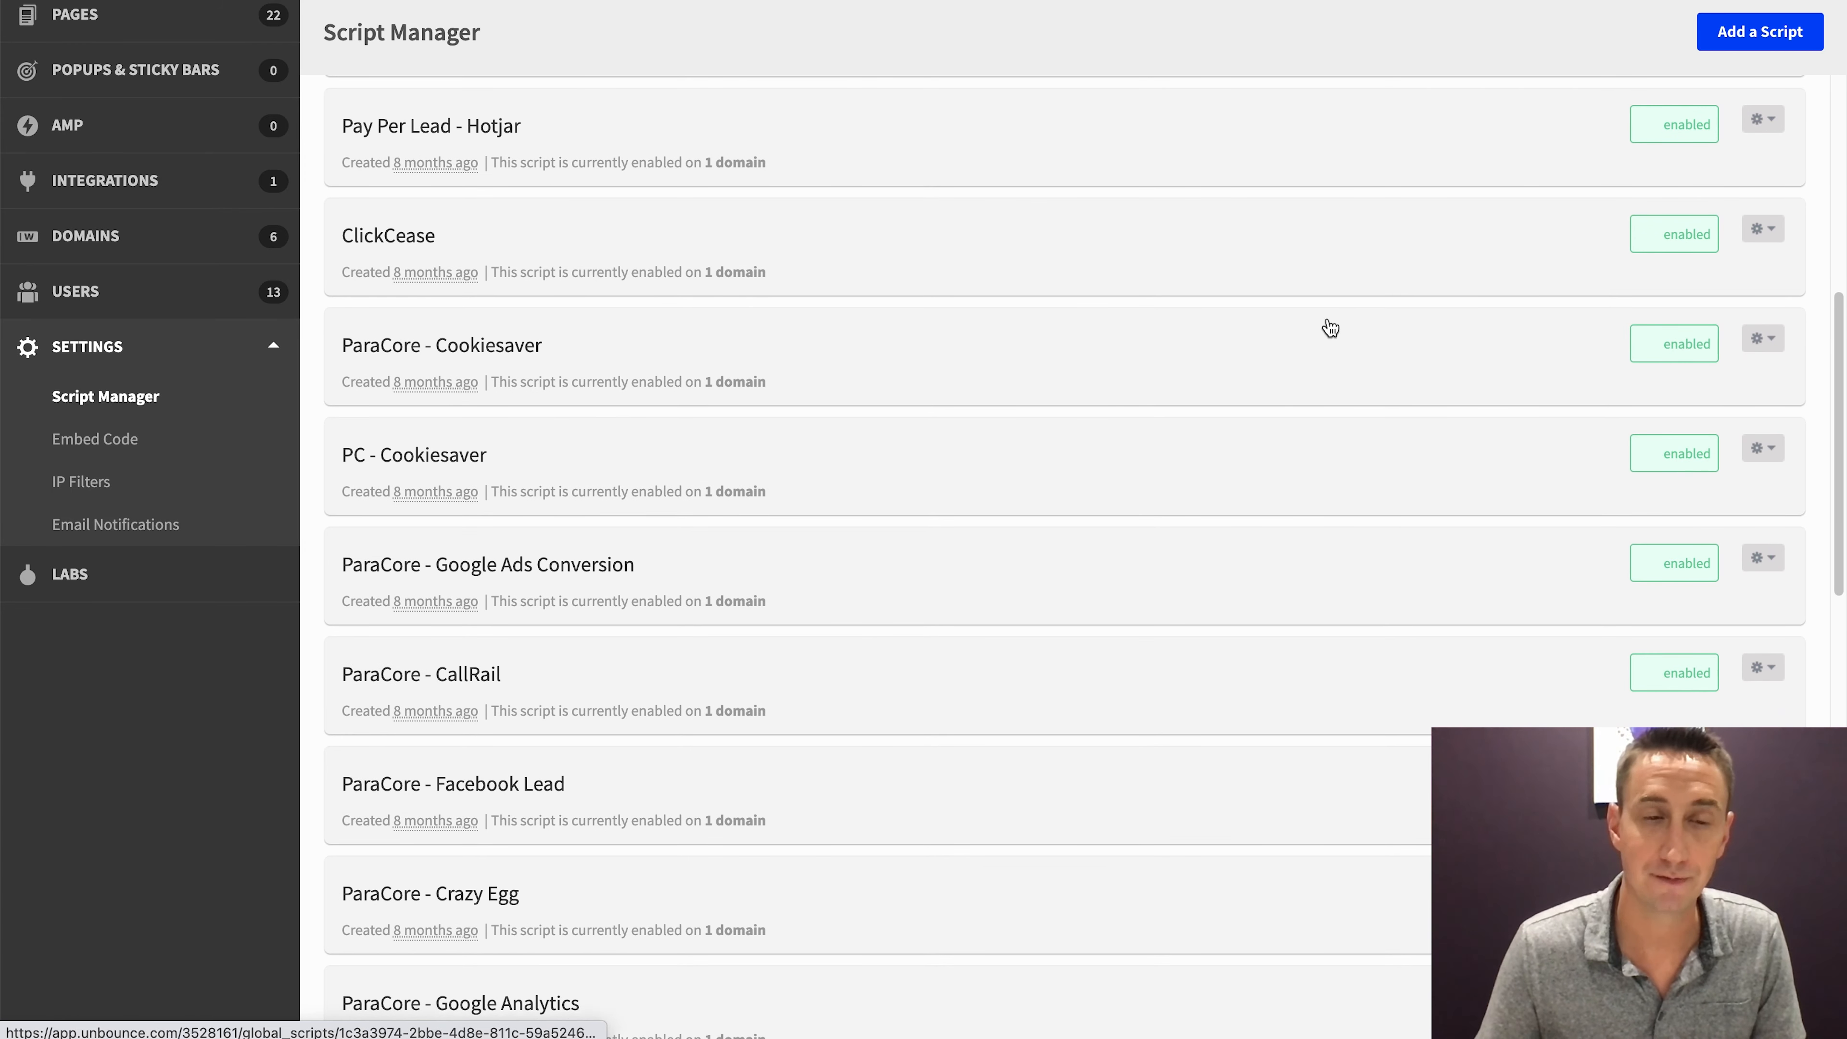
Start a new custom script named "Google Ads - Universal Tag" and continue to its script details
click(1751, 40)
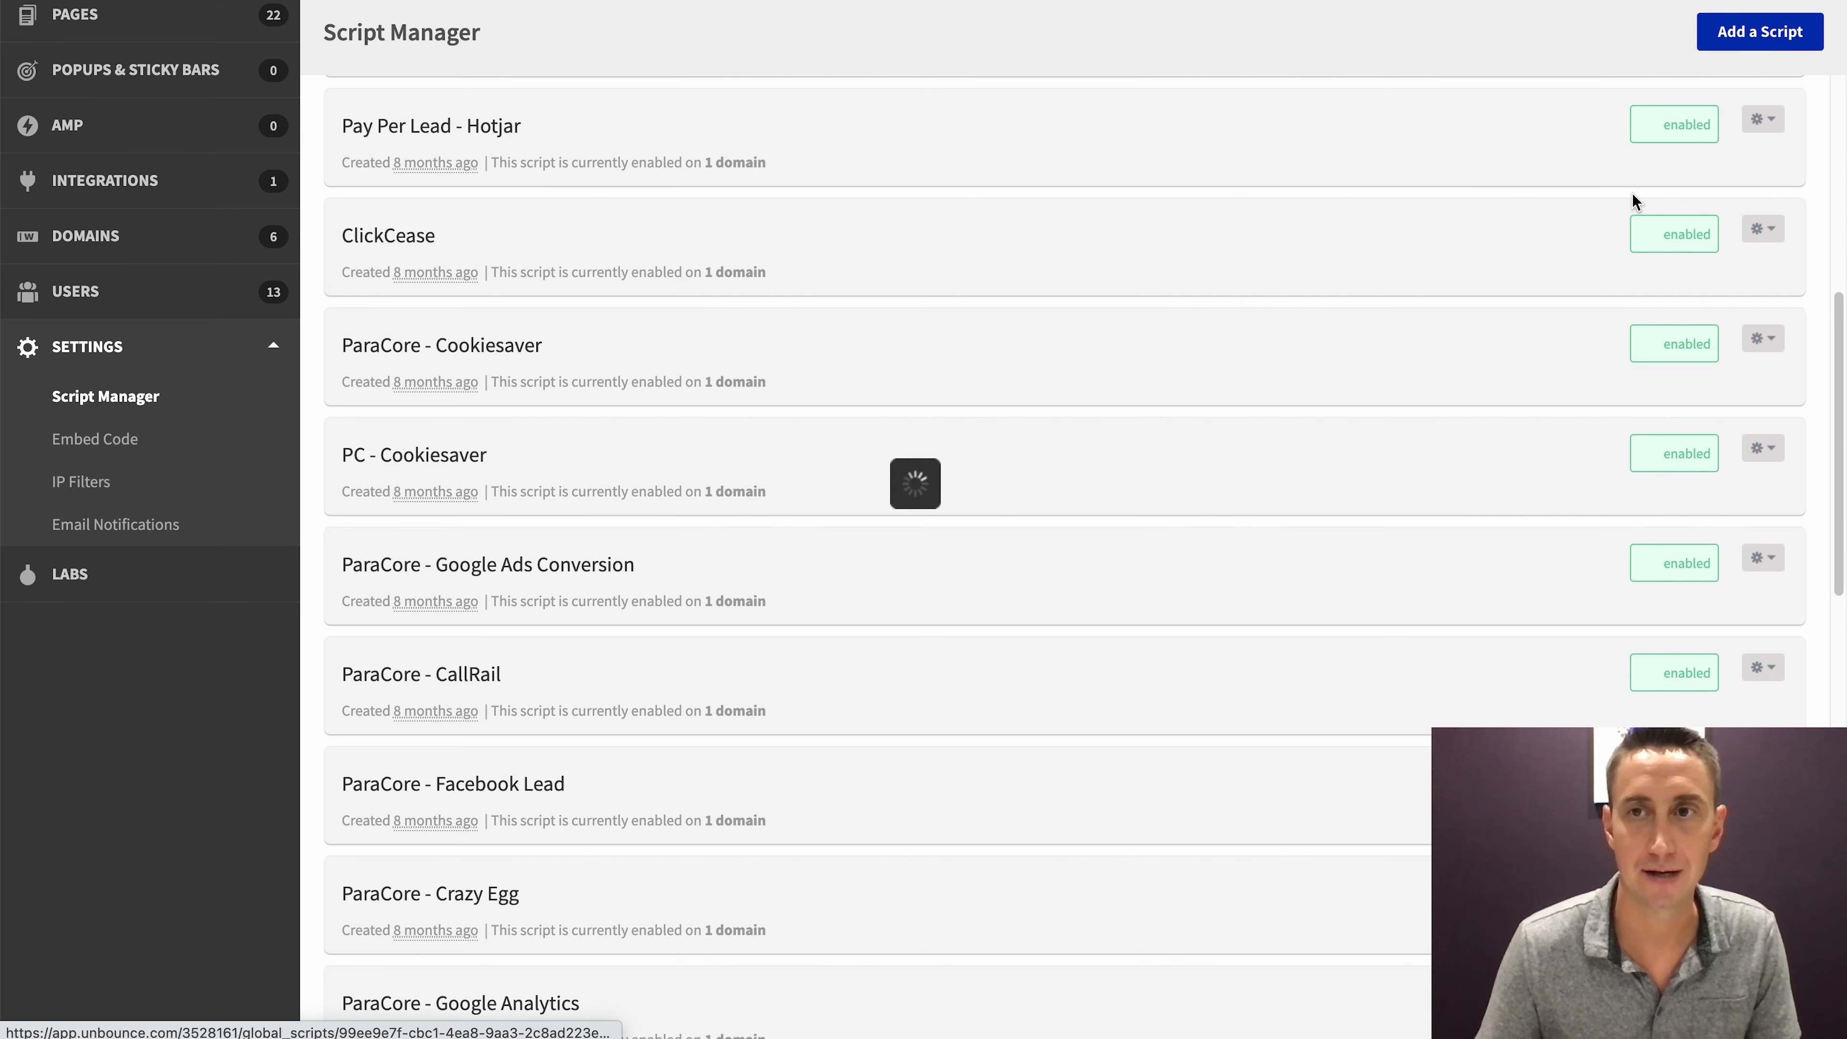
click(851, 391)
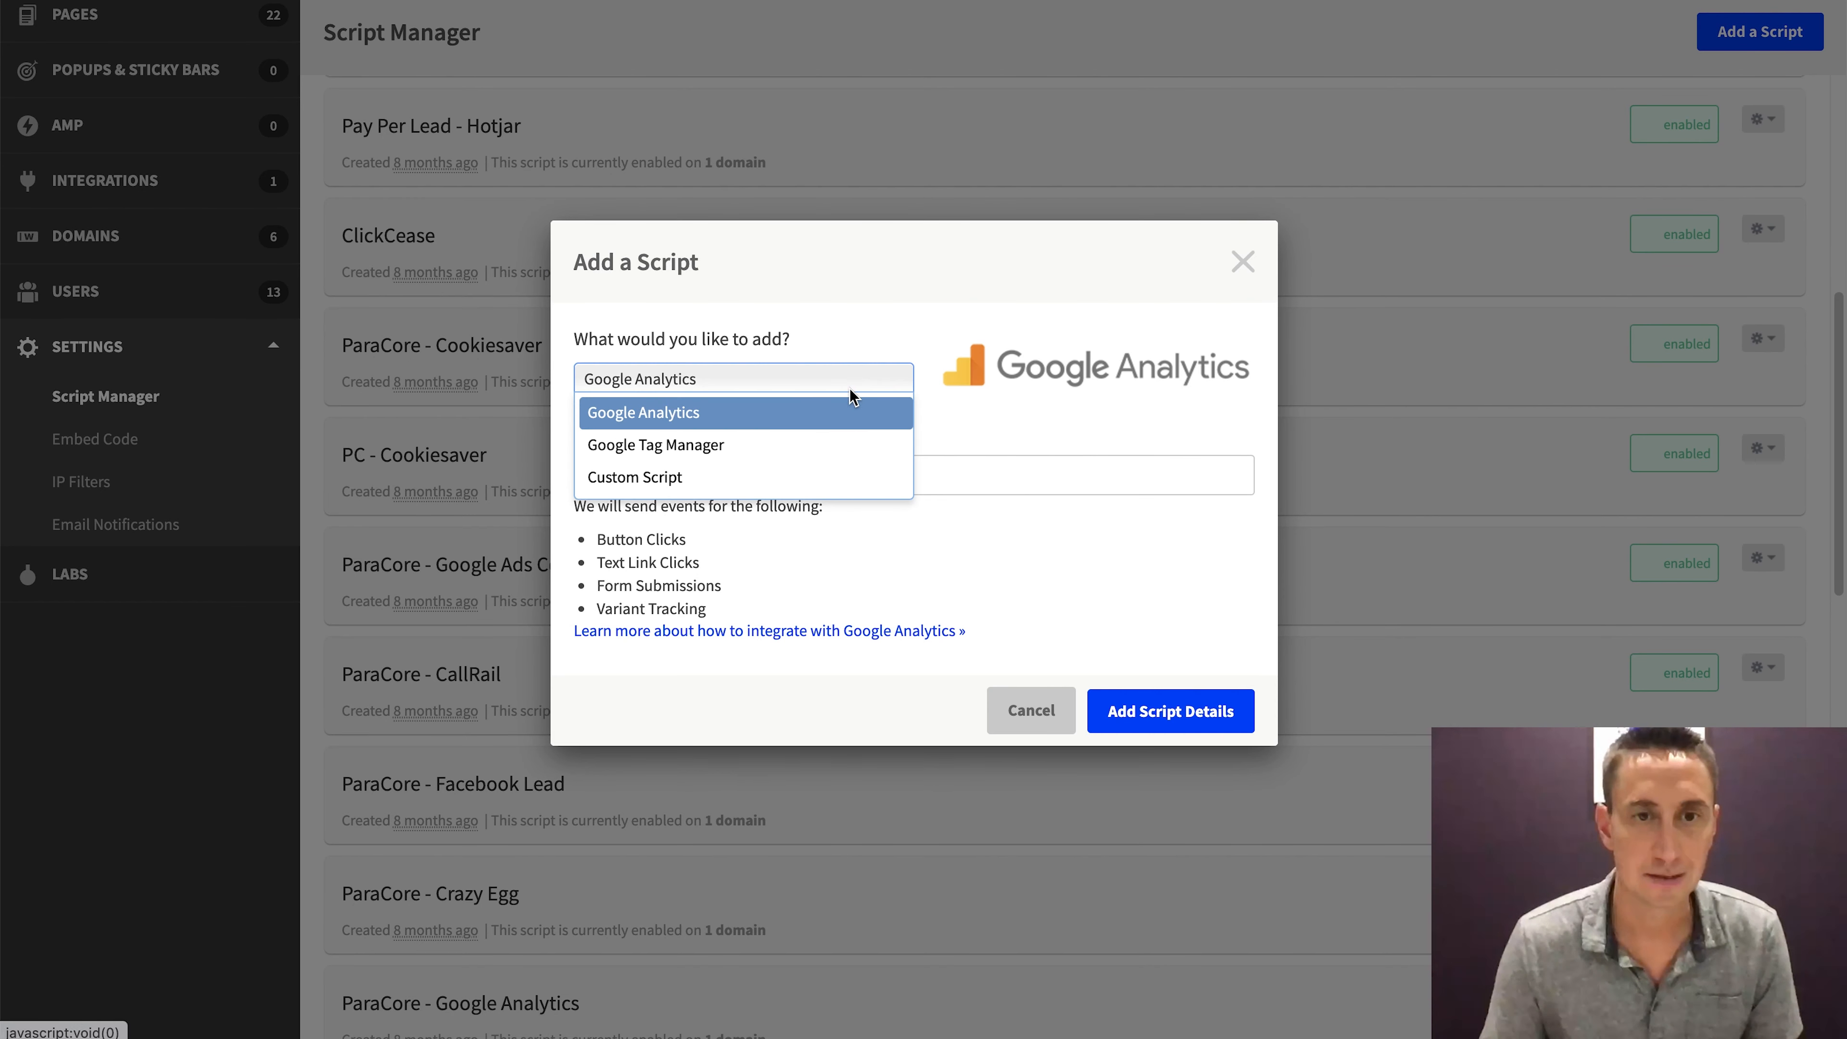
click(845, 475)
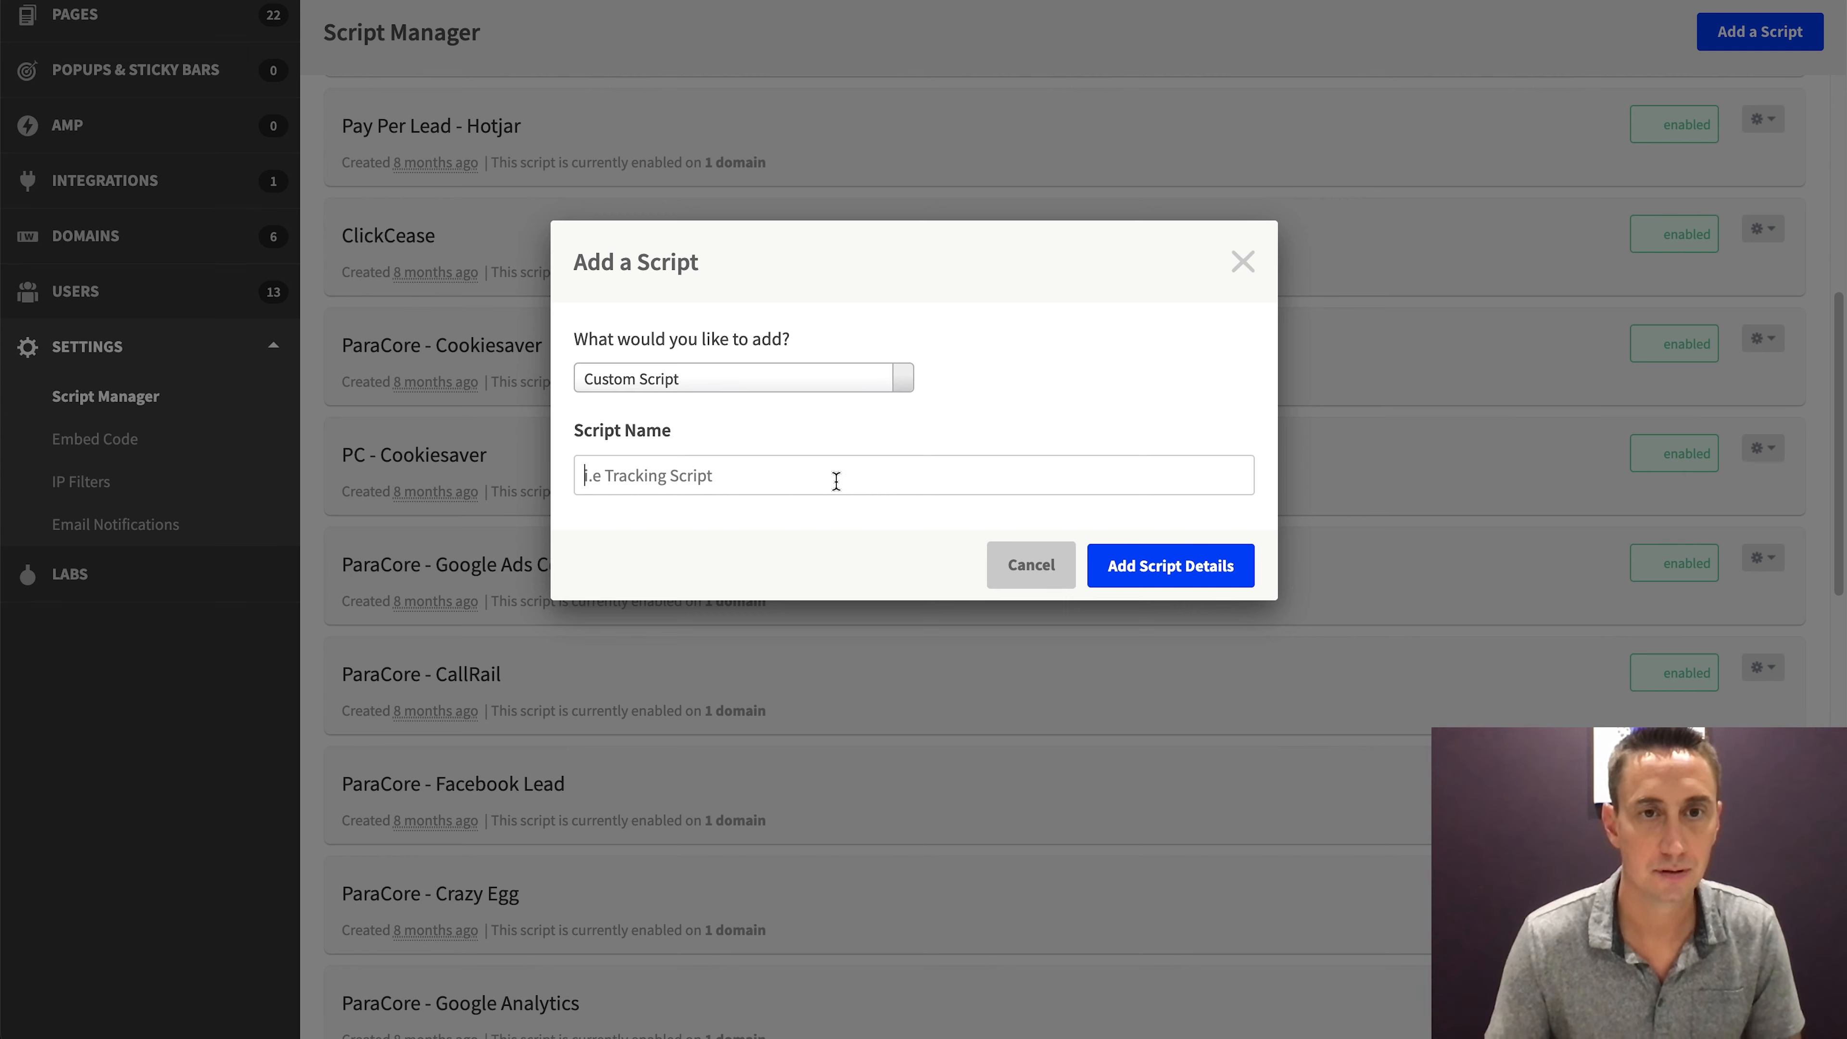
click(835, 478)
text(Googl)
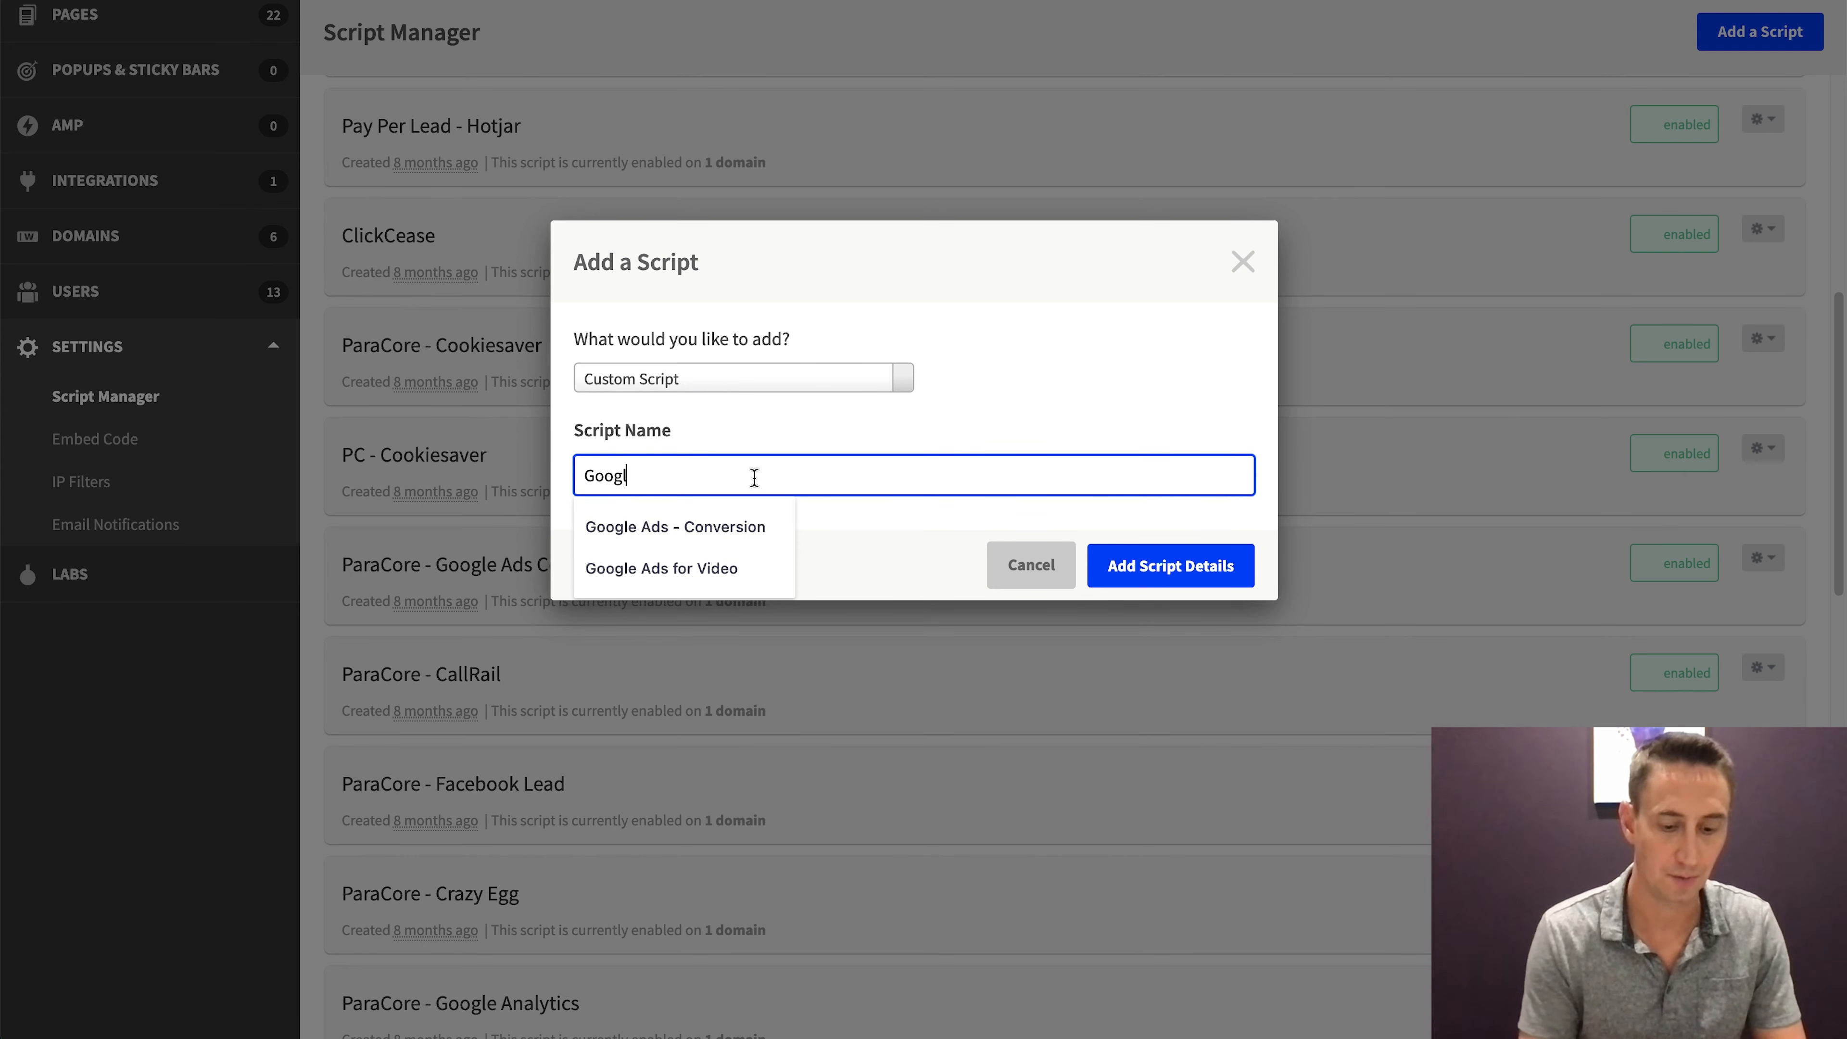
text(e Ads - Universal Tag)
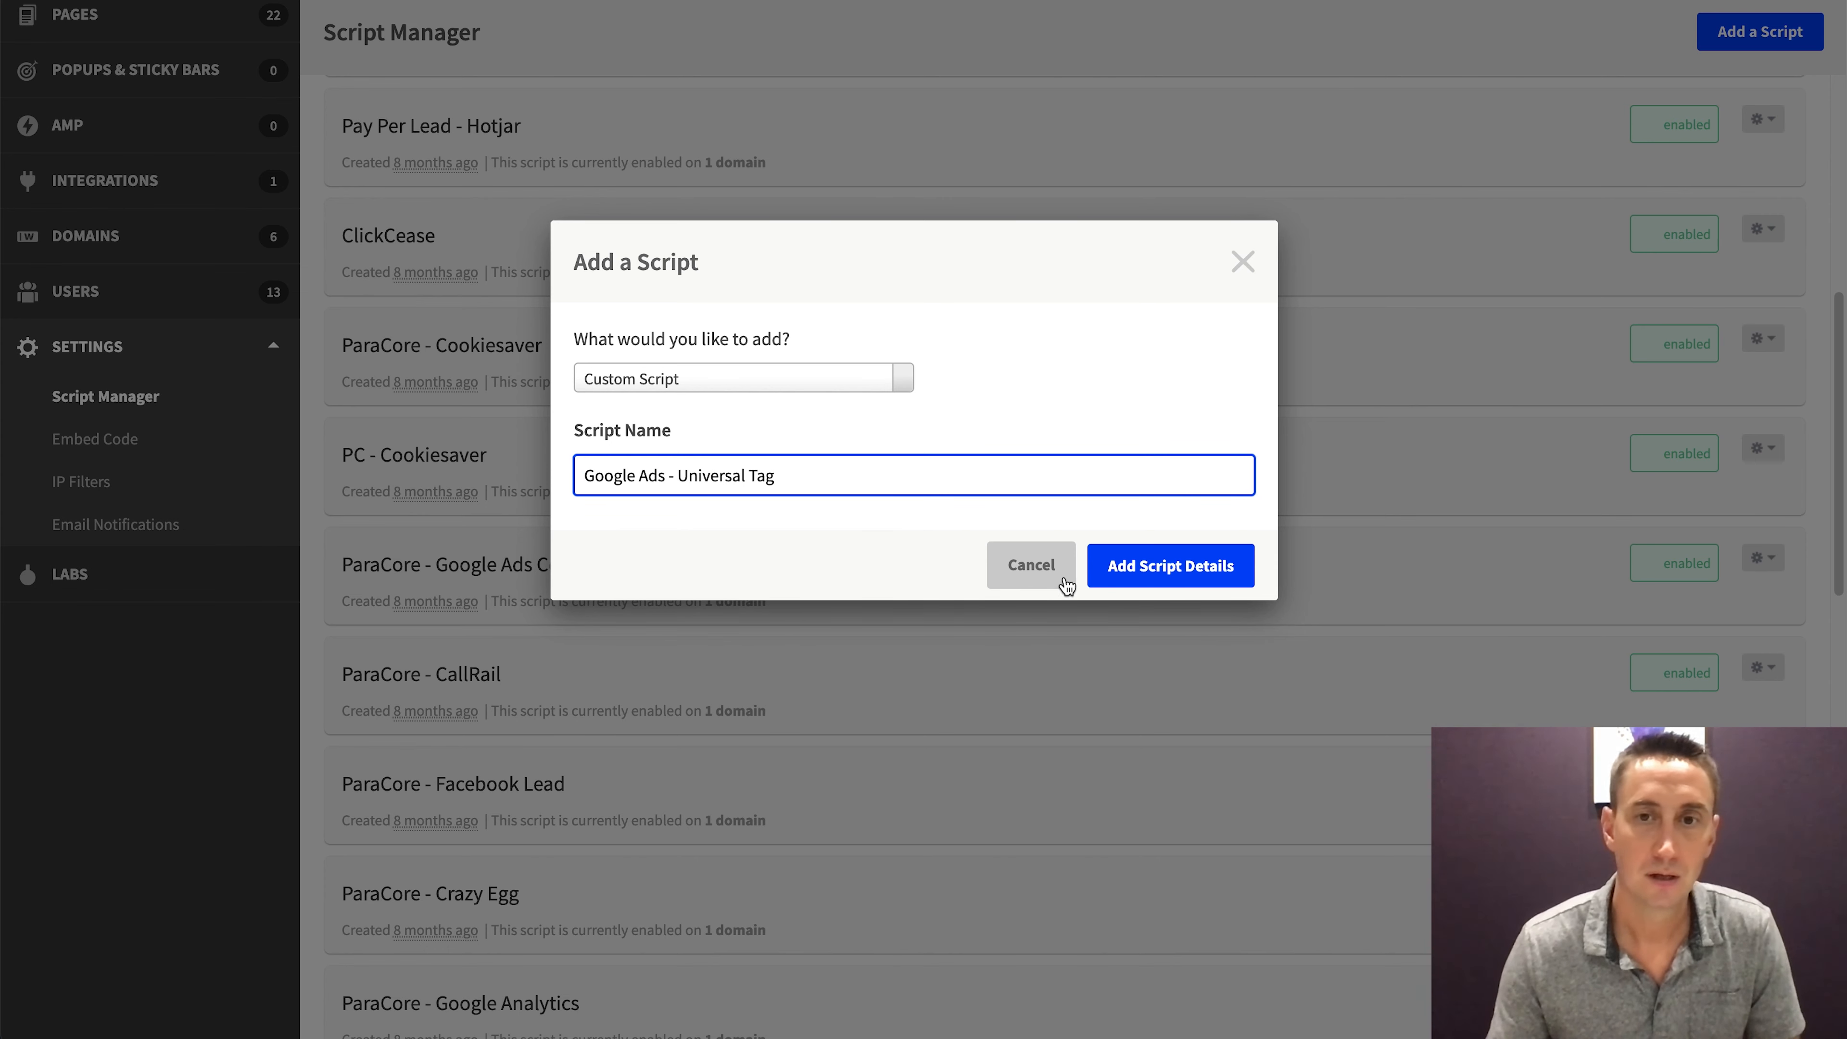
click(1146, 581)
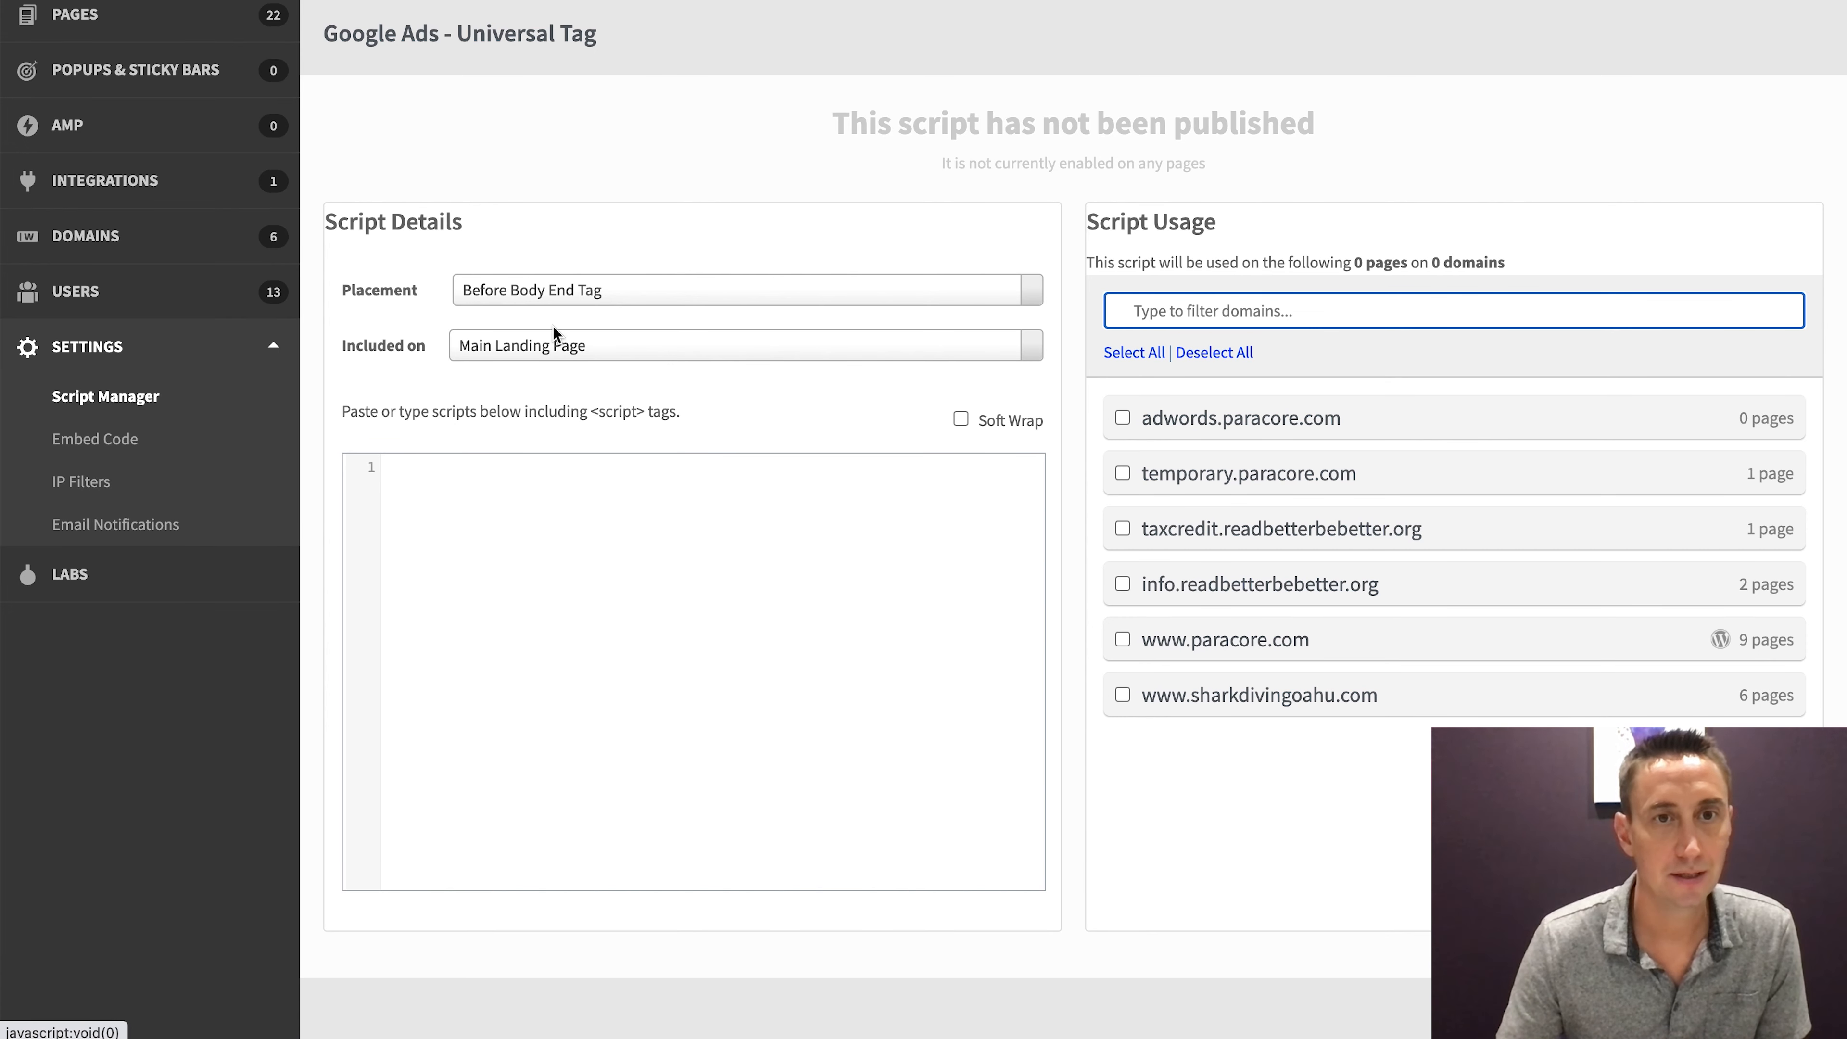
Switch to Google Ads and copy the complete global site tag code of the Unbounce Form Submission action
click(465, 546)
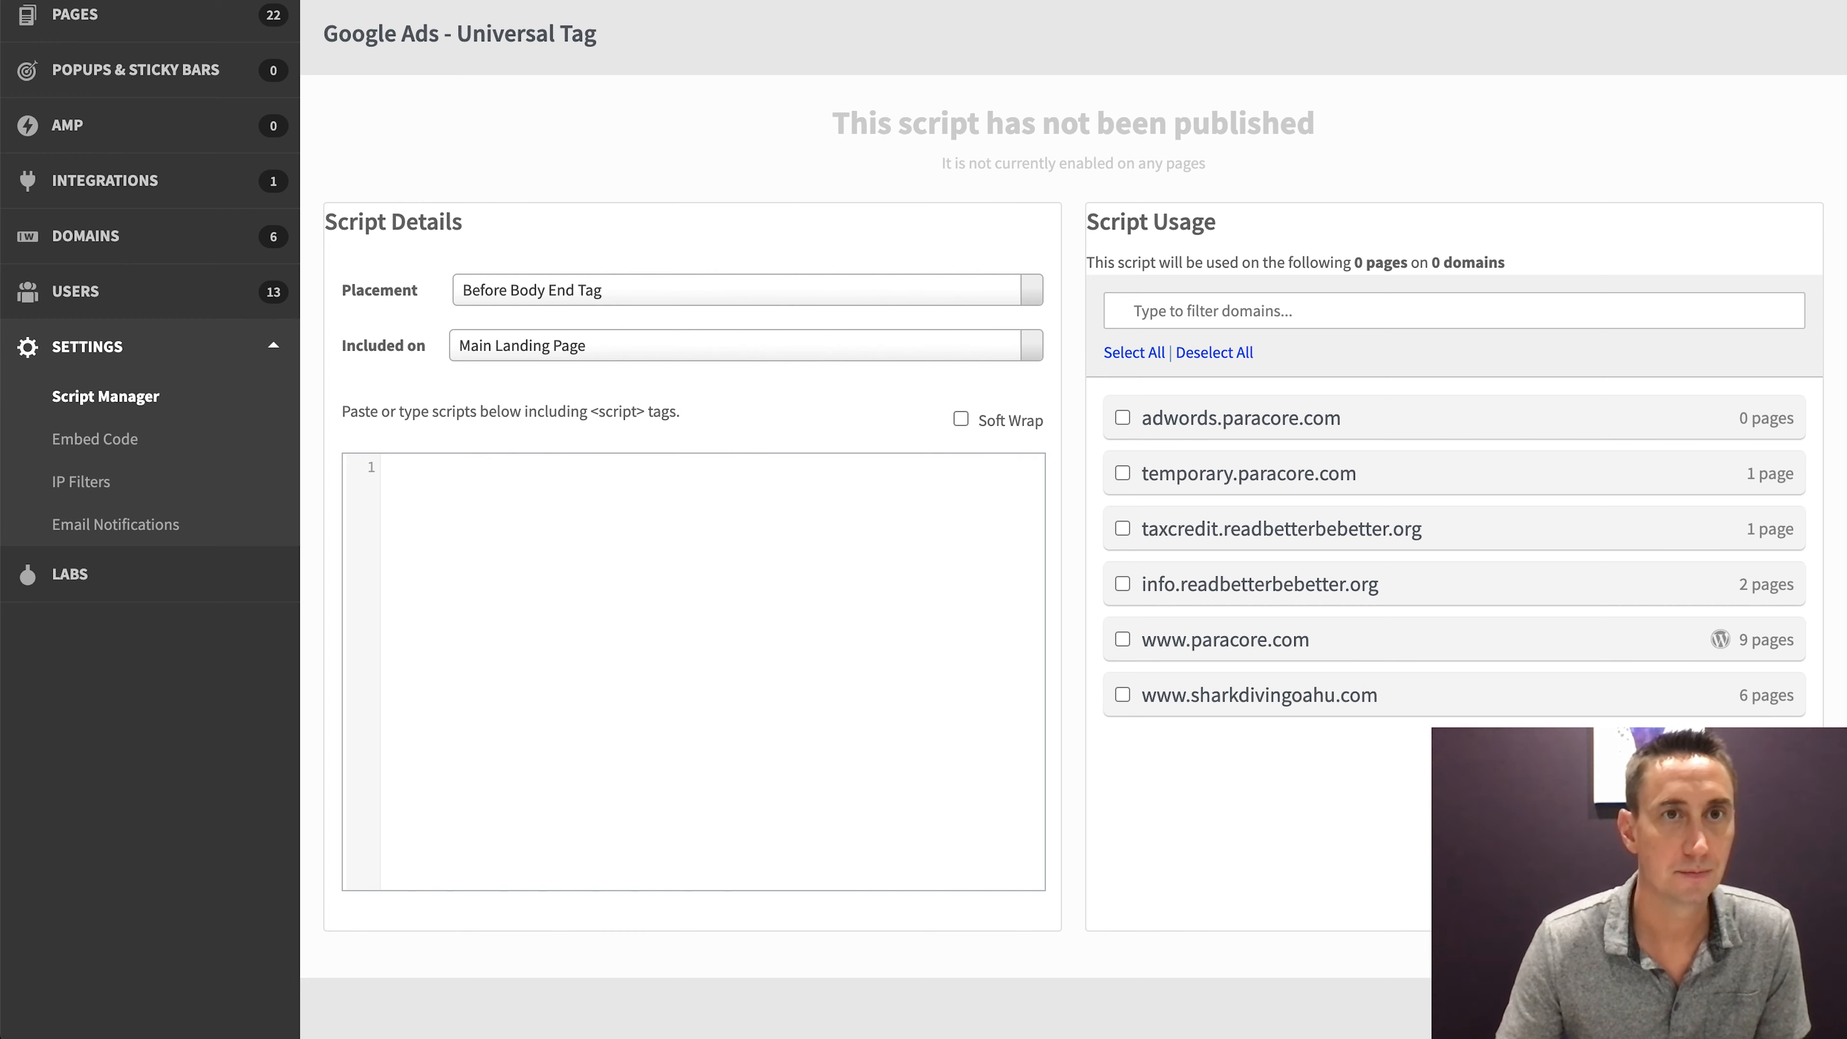
key(ctrl+shift+Tab)
scroll(800, 480, up, 4)
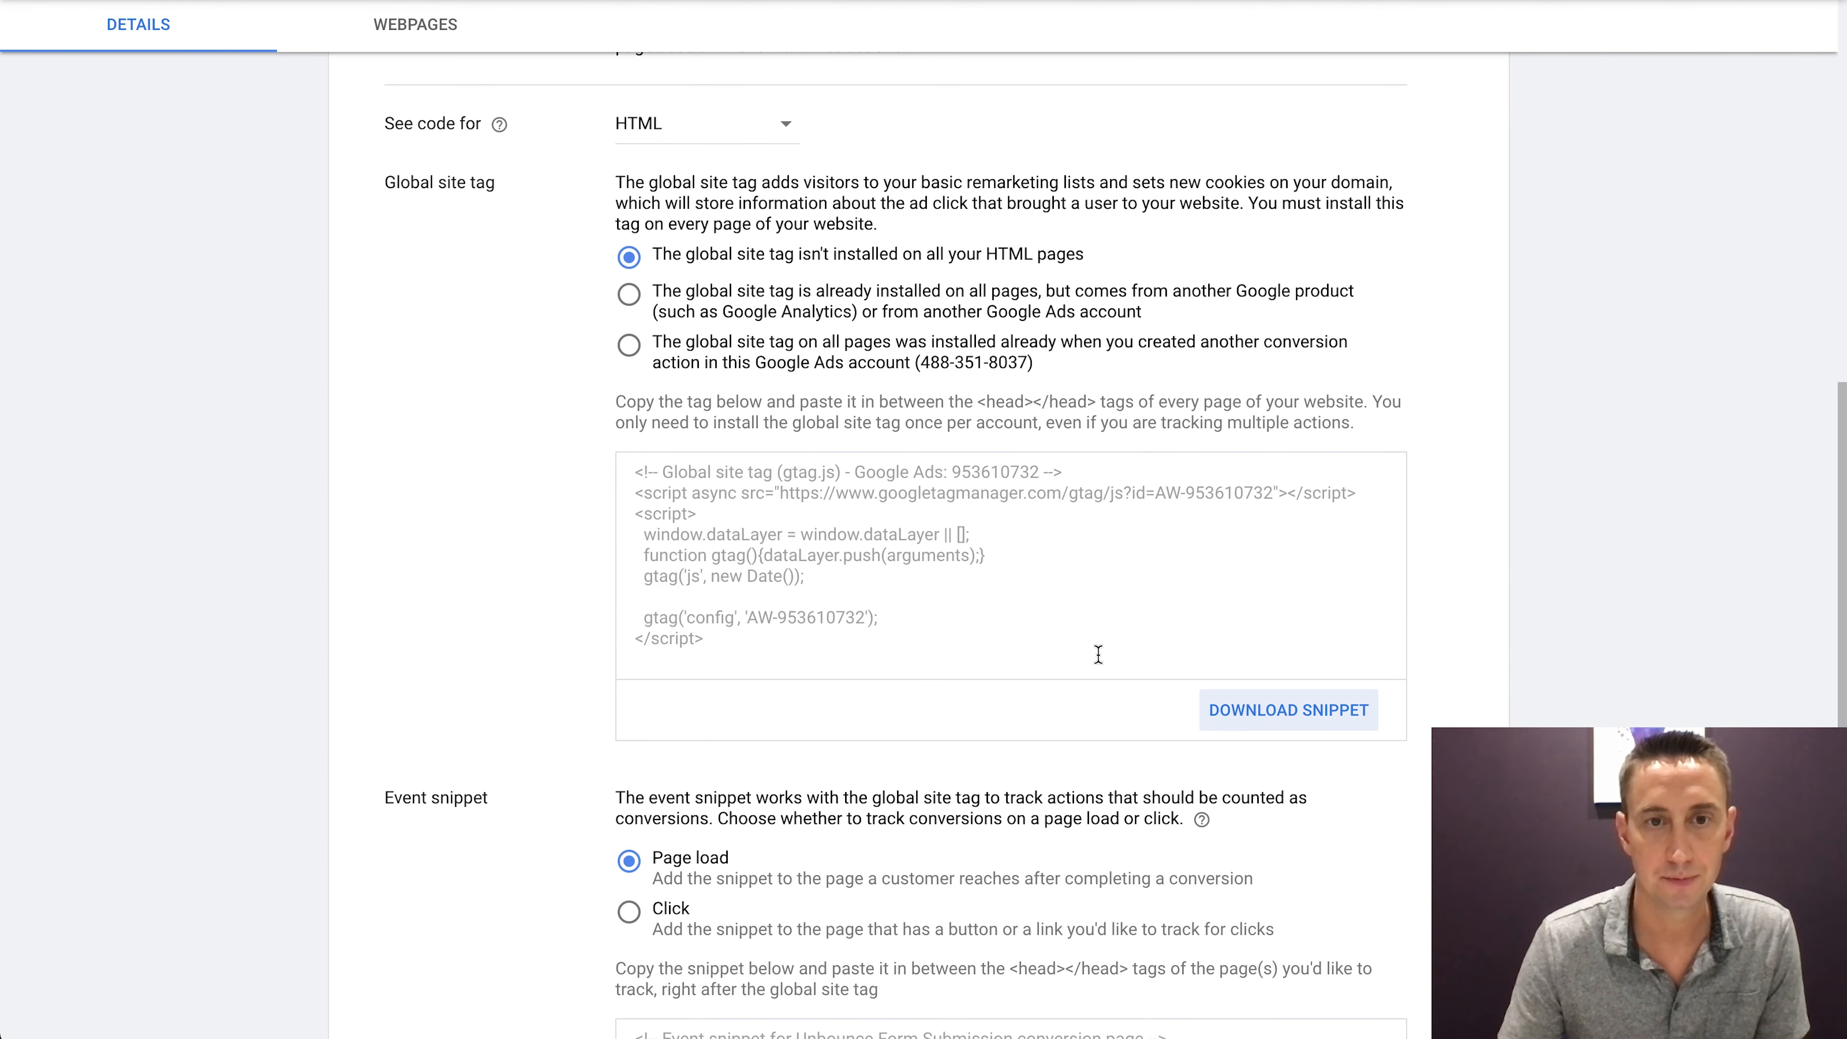
drag(709, 639, 651, 479)
key(ctrl+c)
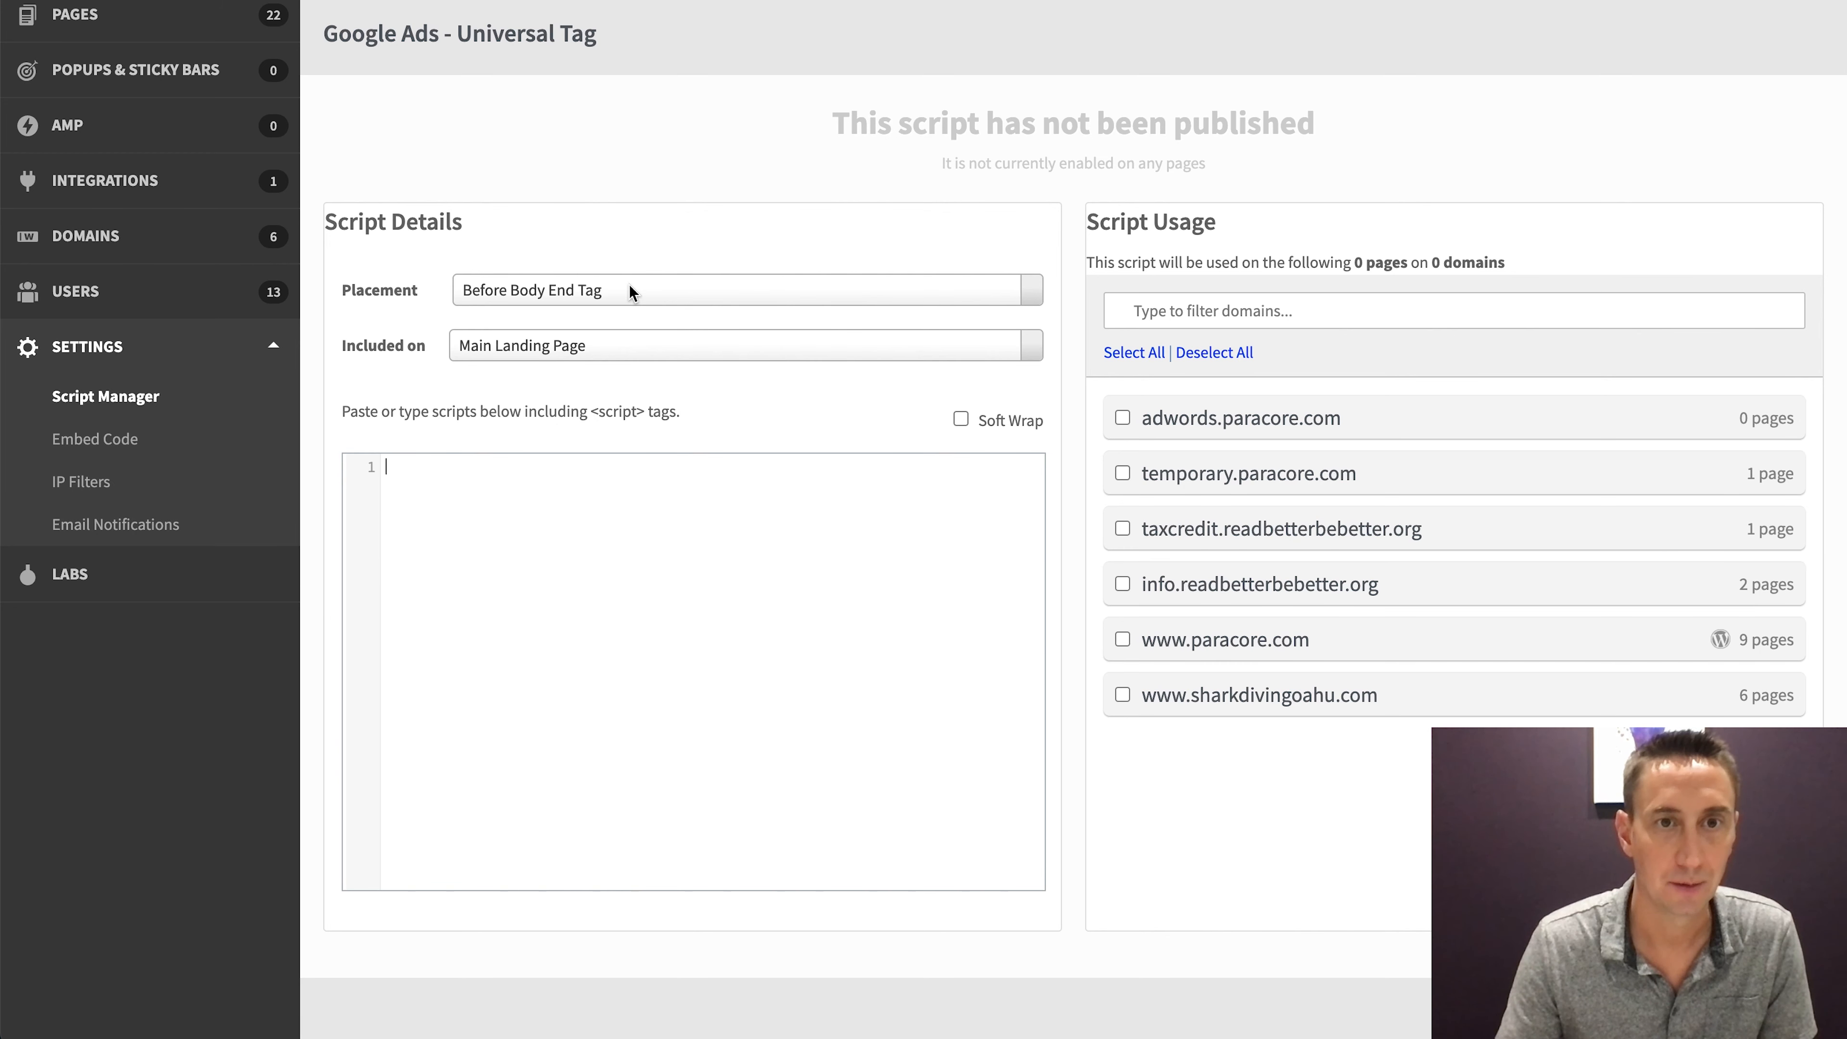
Back in Unbounce, set the Universal Tag script's placement to Head and include it on All pages
click(629, 287)
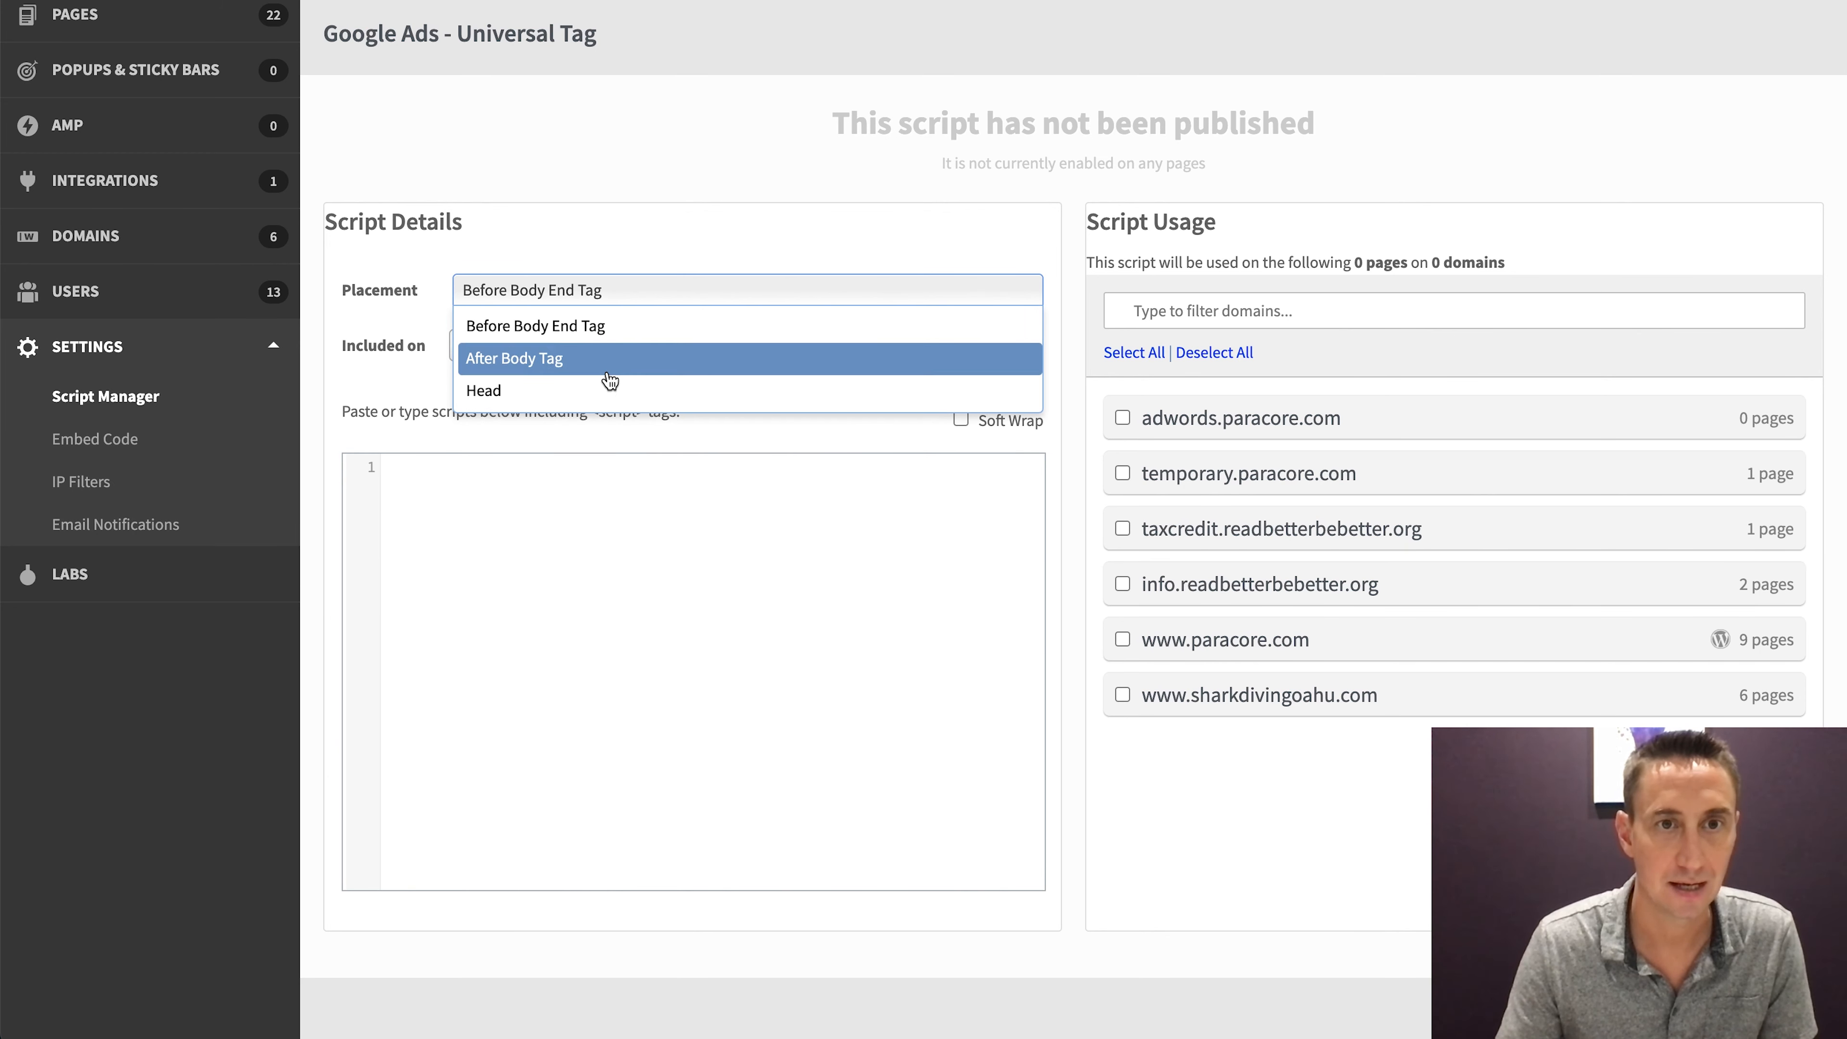
click(610, 390)
click(601, 347)
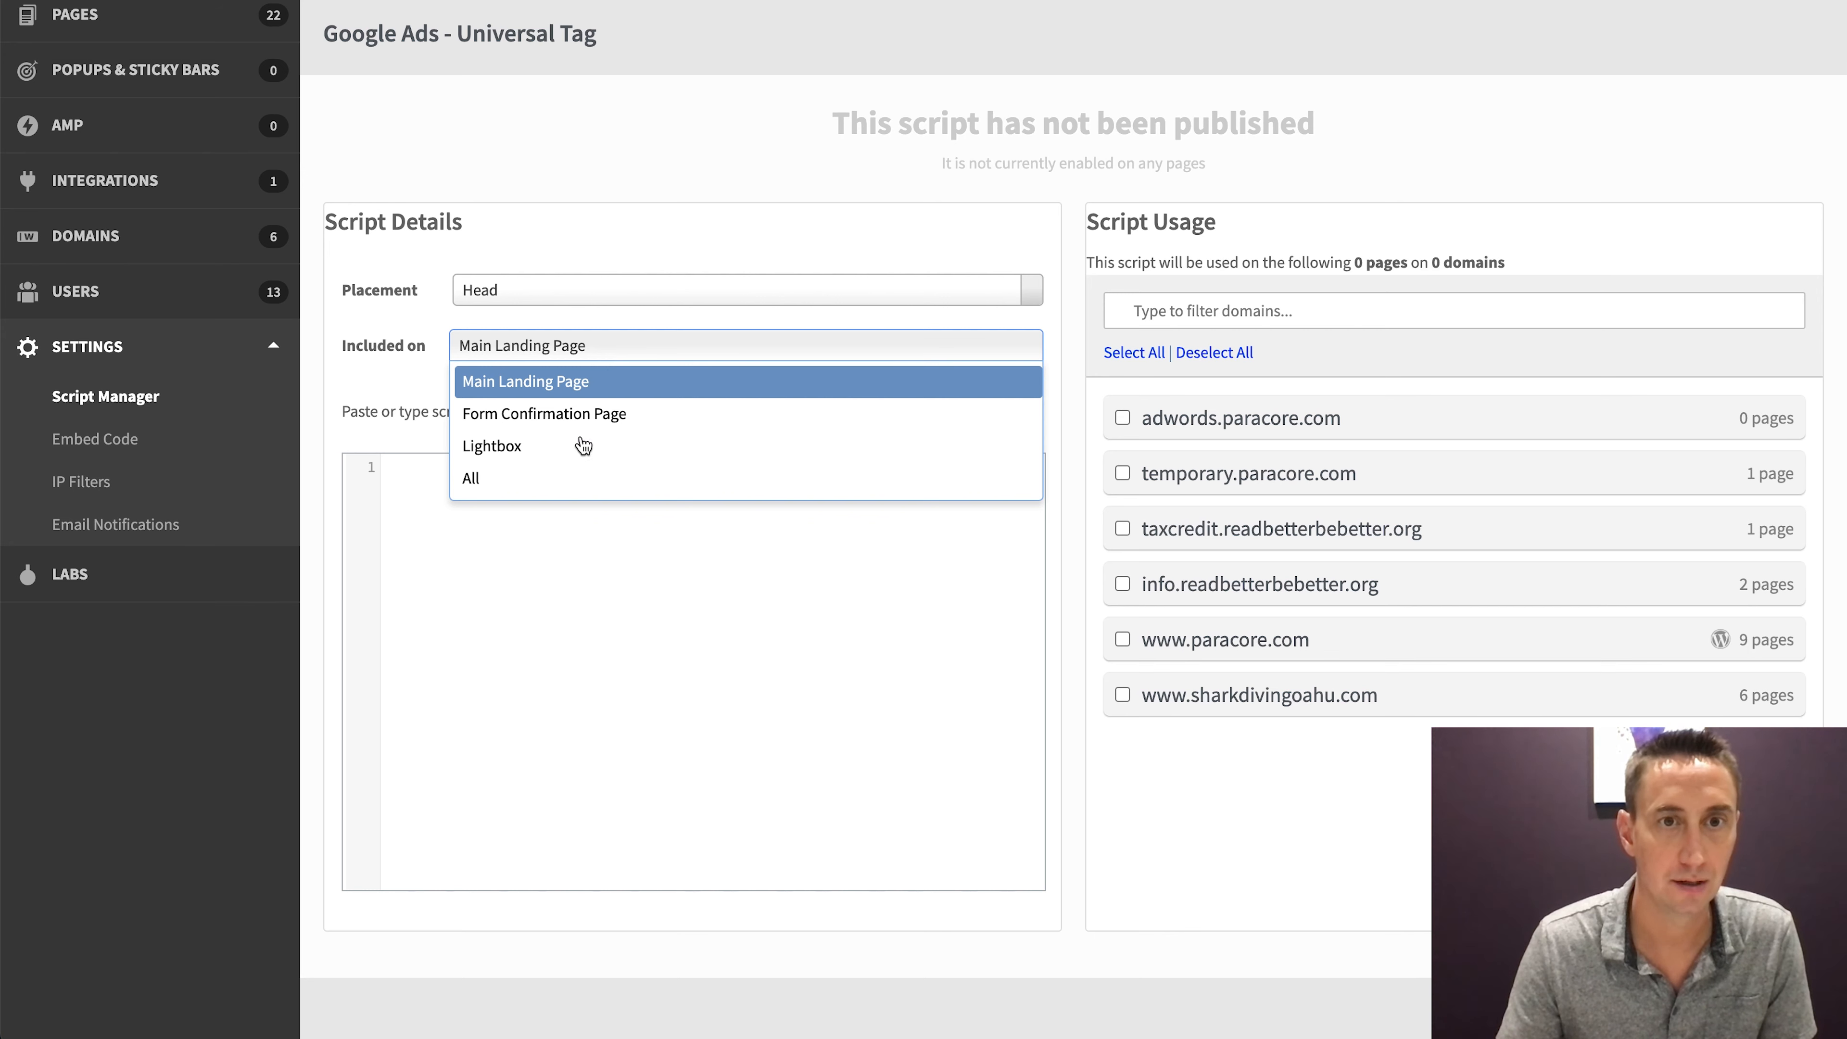
click(577, 479)
click(553, 517)
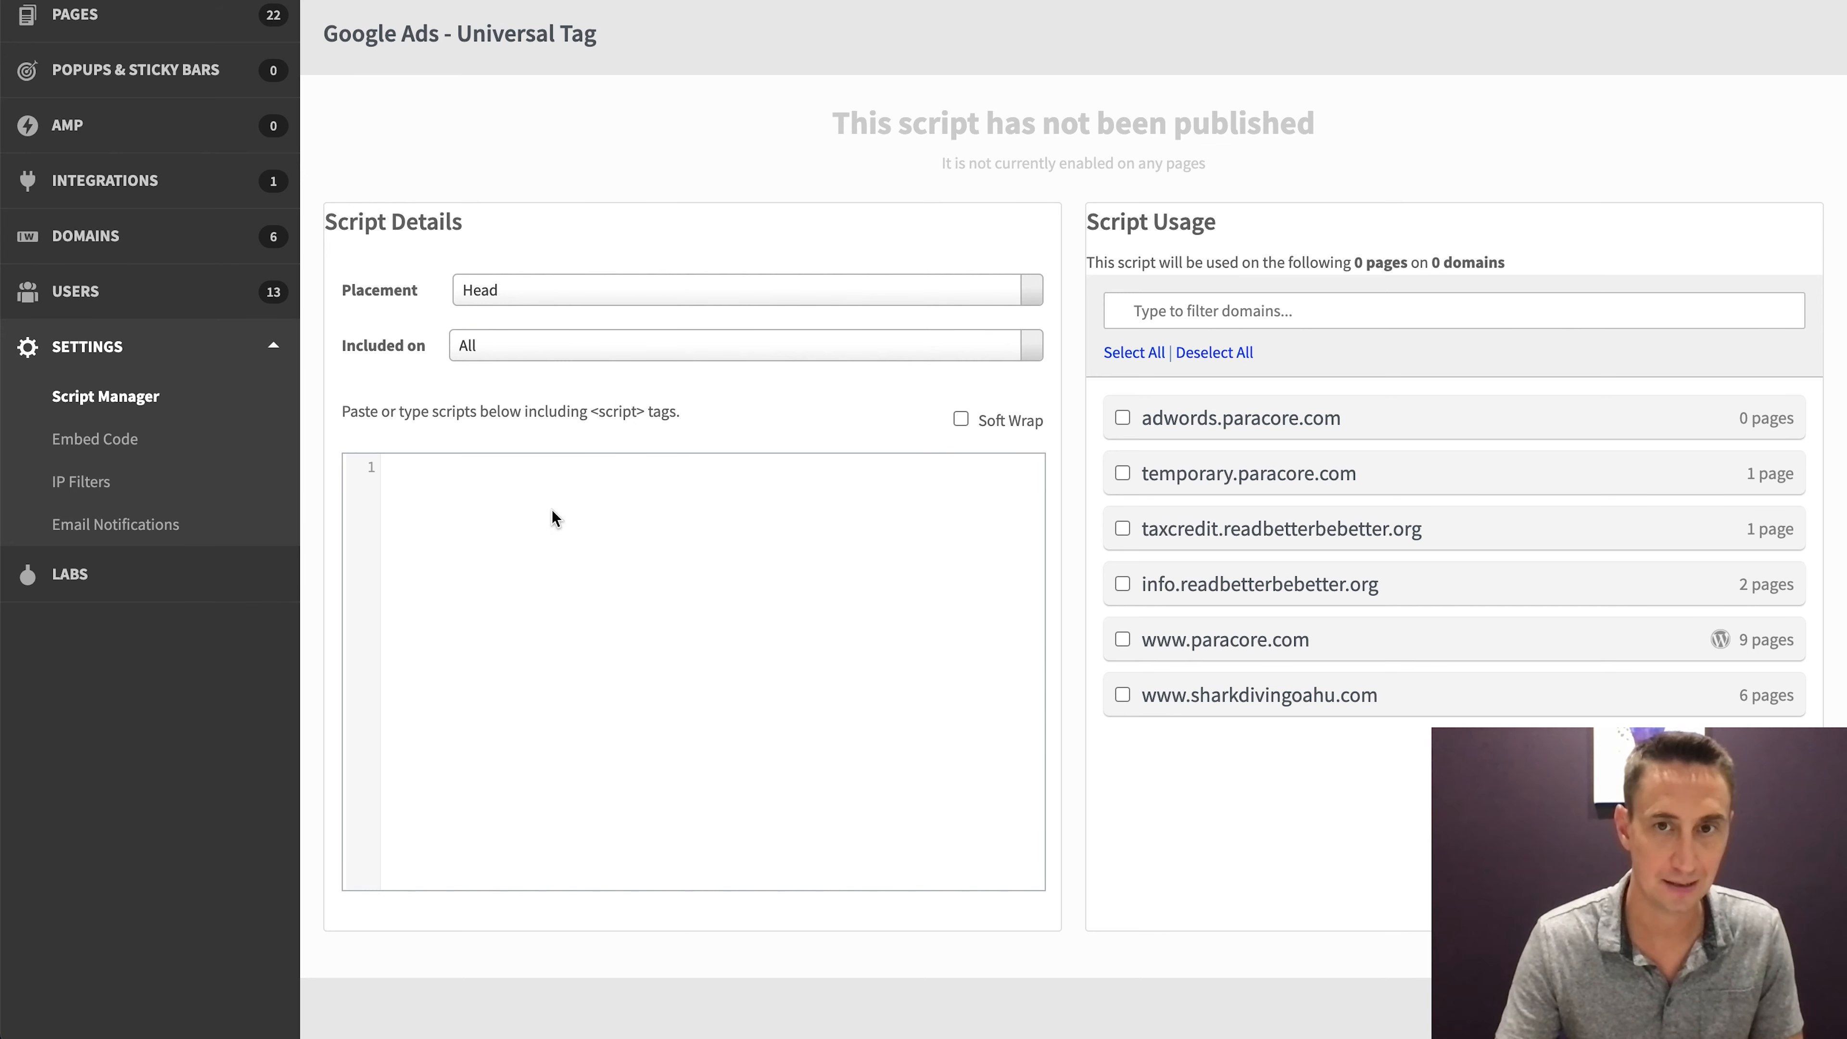
key(ctrl+v)
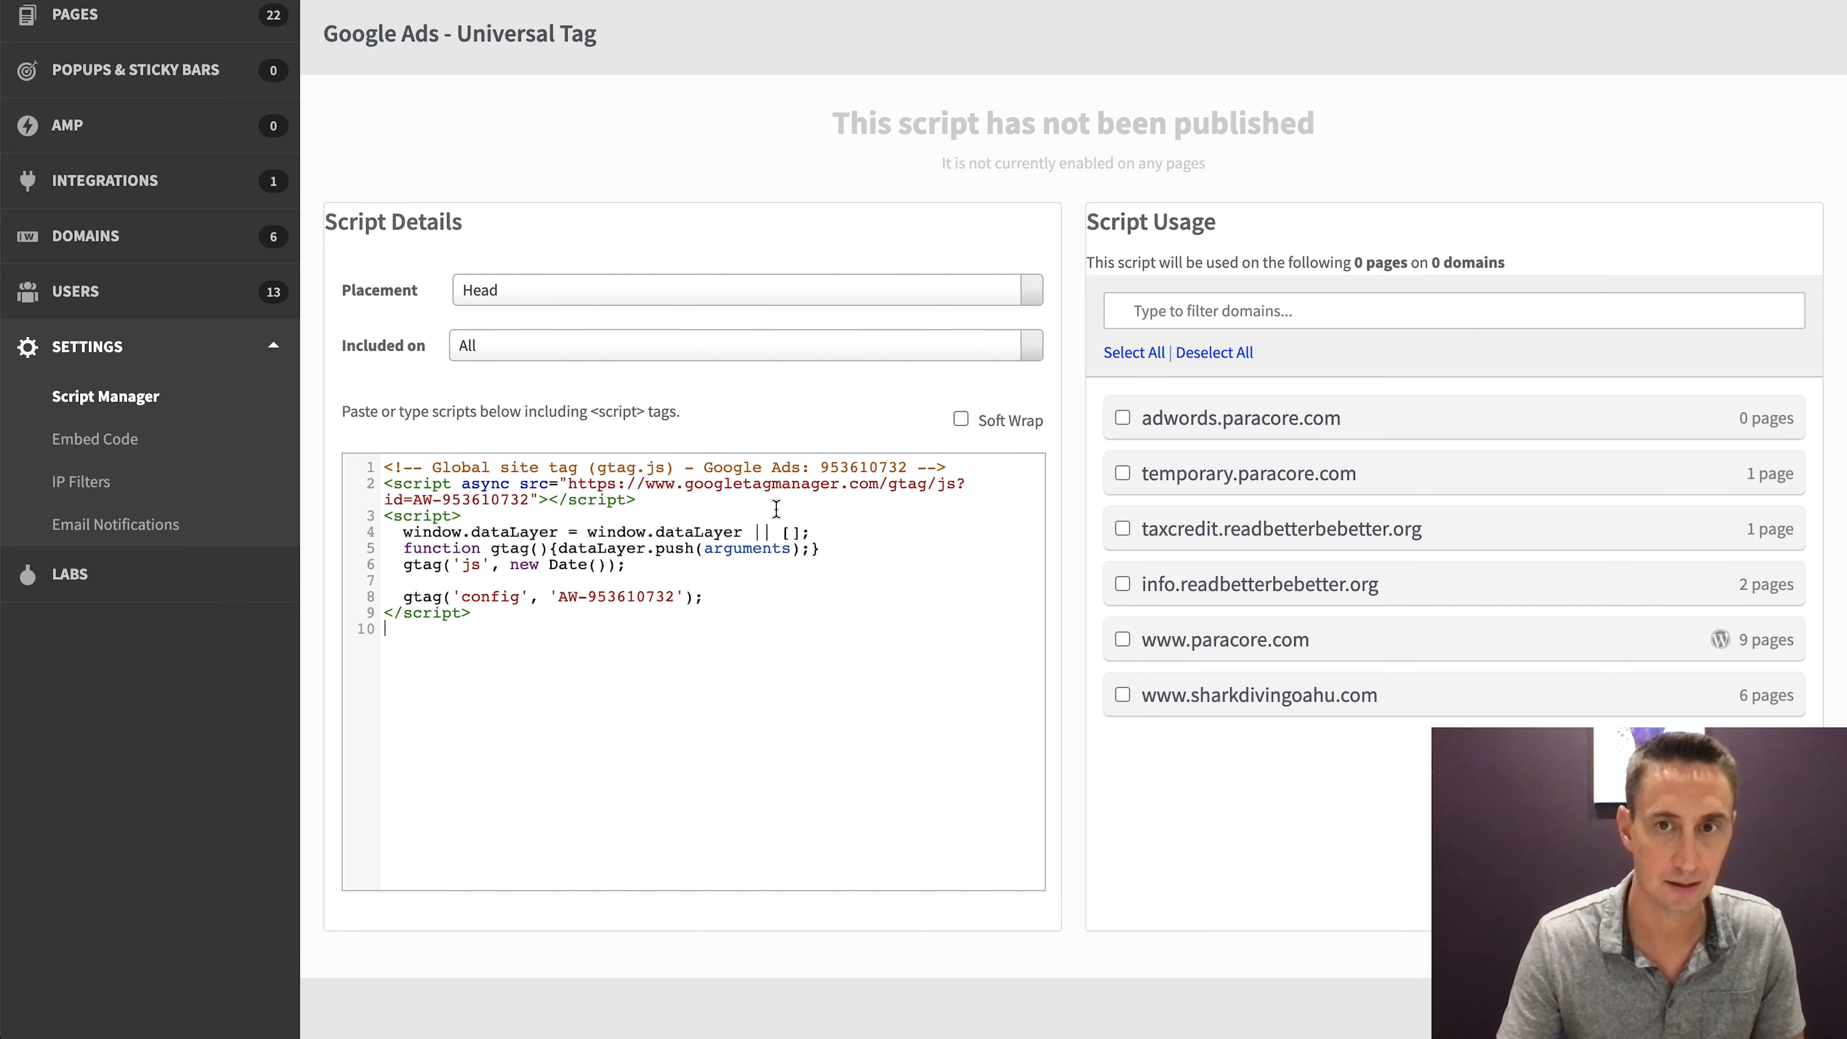
click(1123, 640)
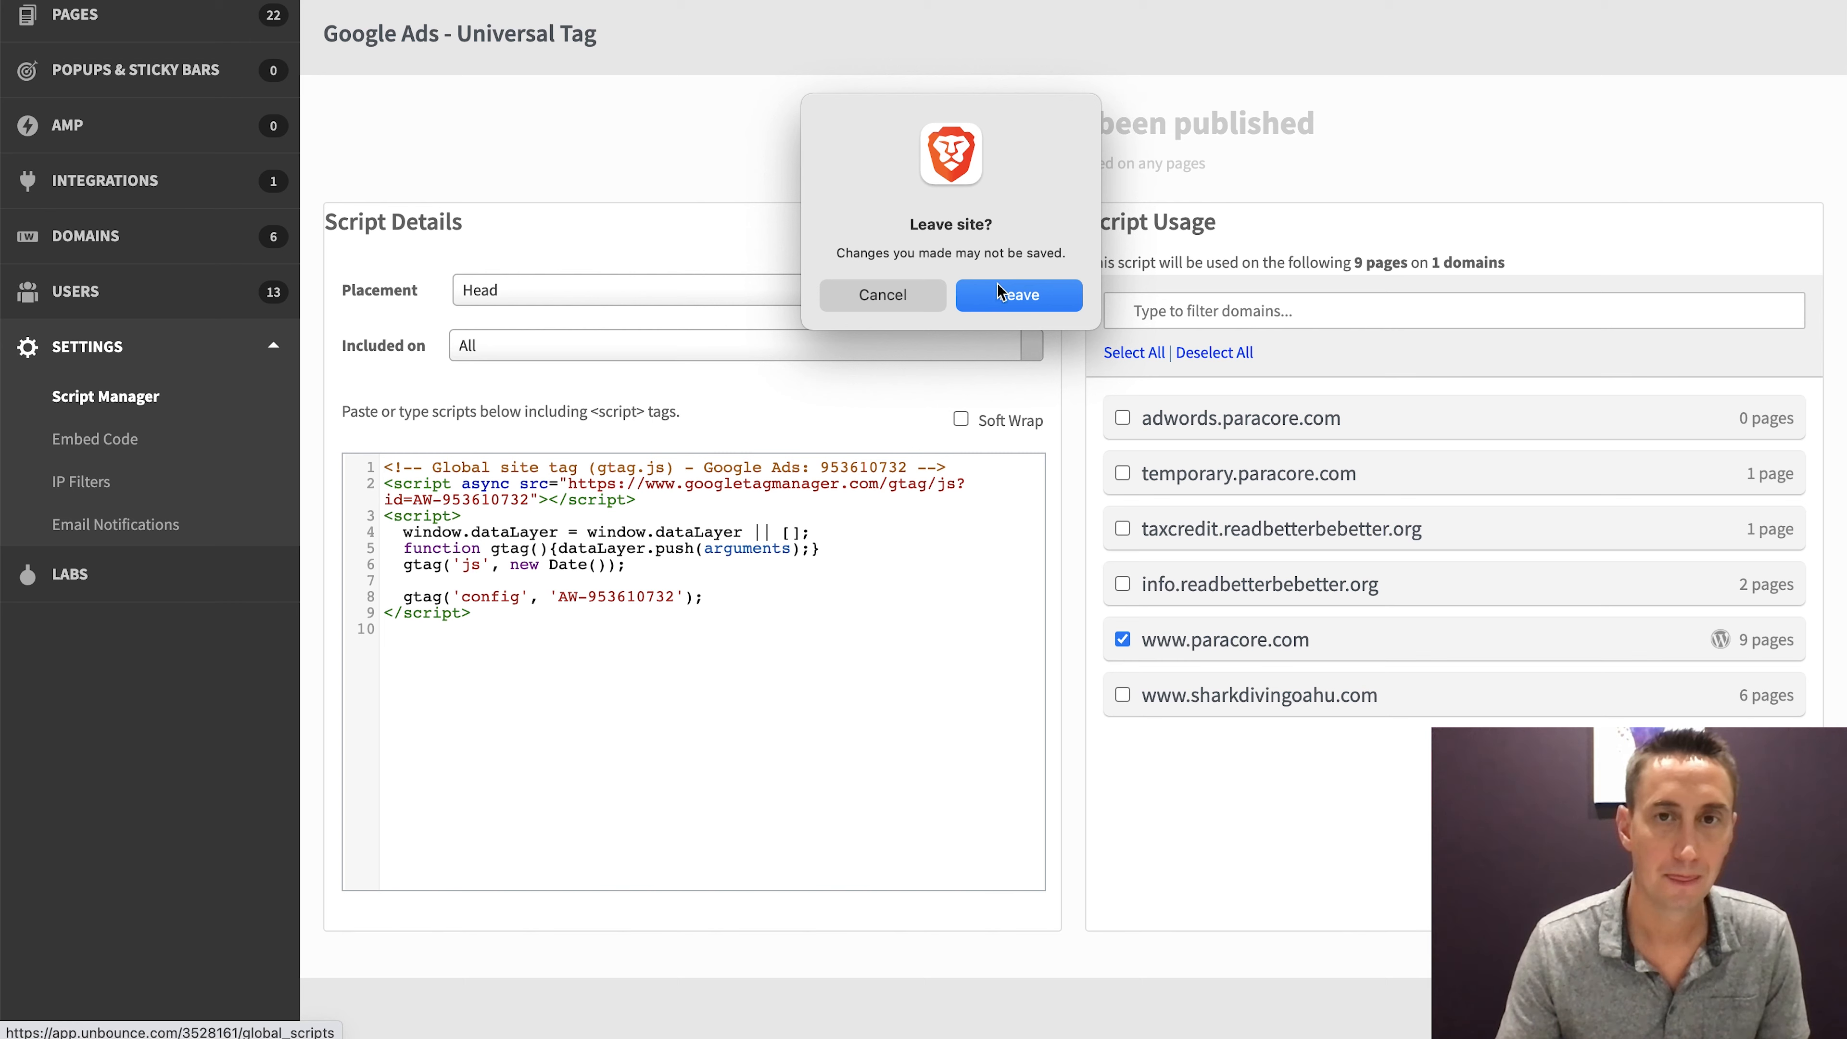
Leave the new script without saving, inspect the existing ParaCore - Google Ads Gtag script and return to the script list
click(999, 294)
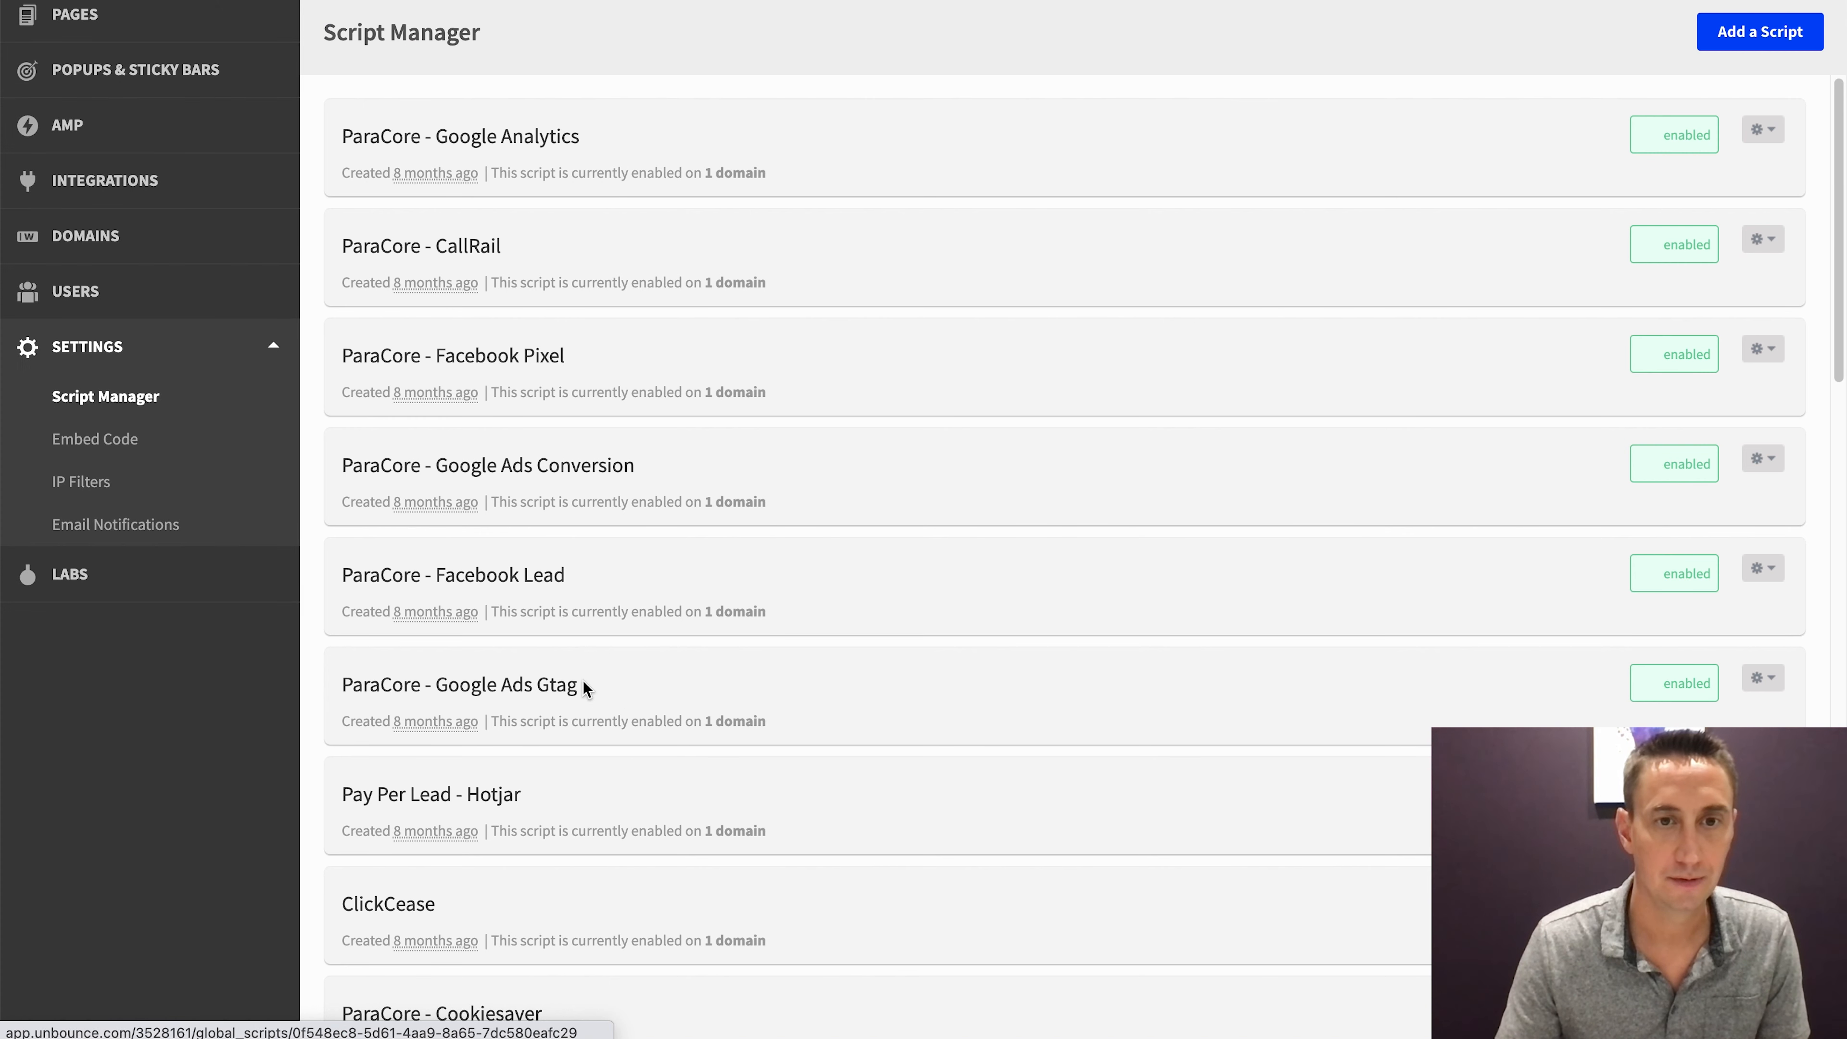
click(511, 685)
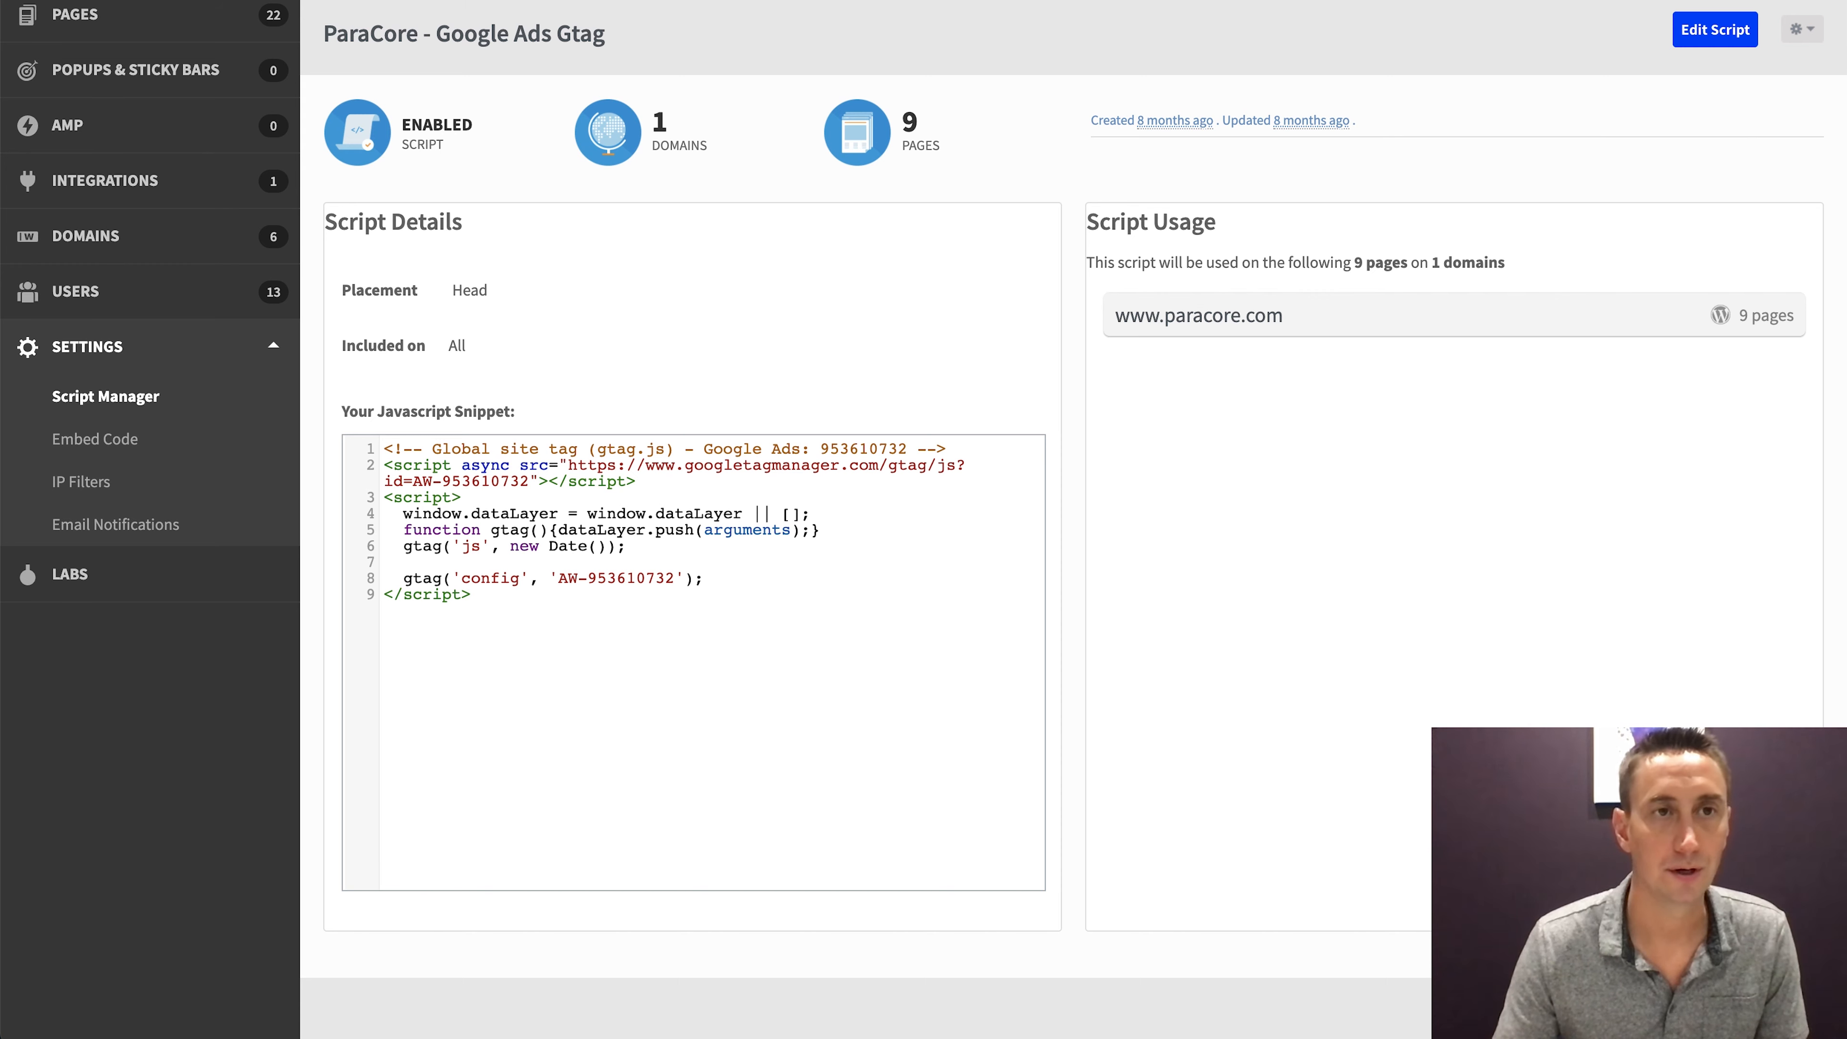
key(super+bracketleft)
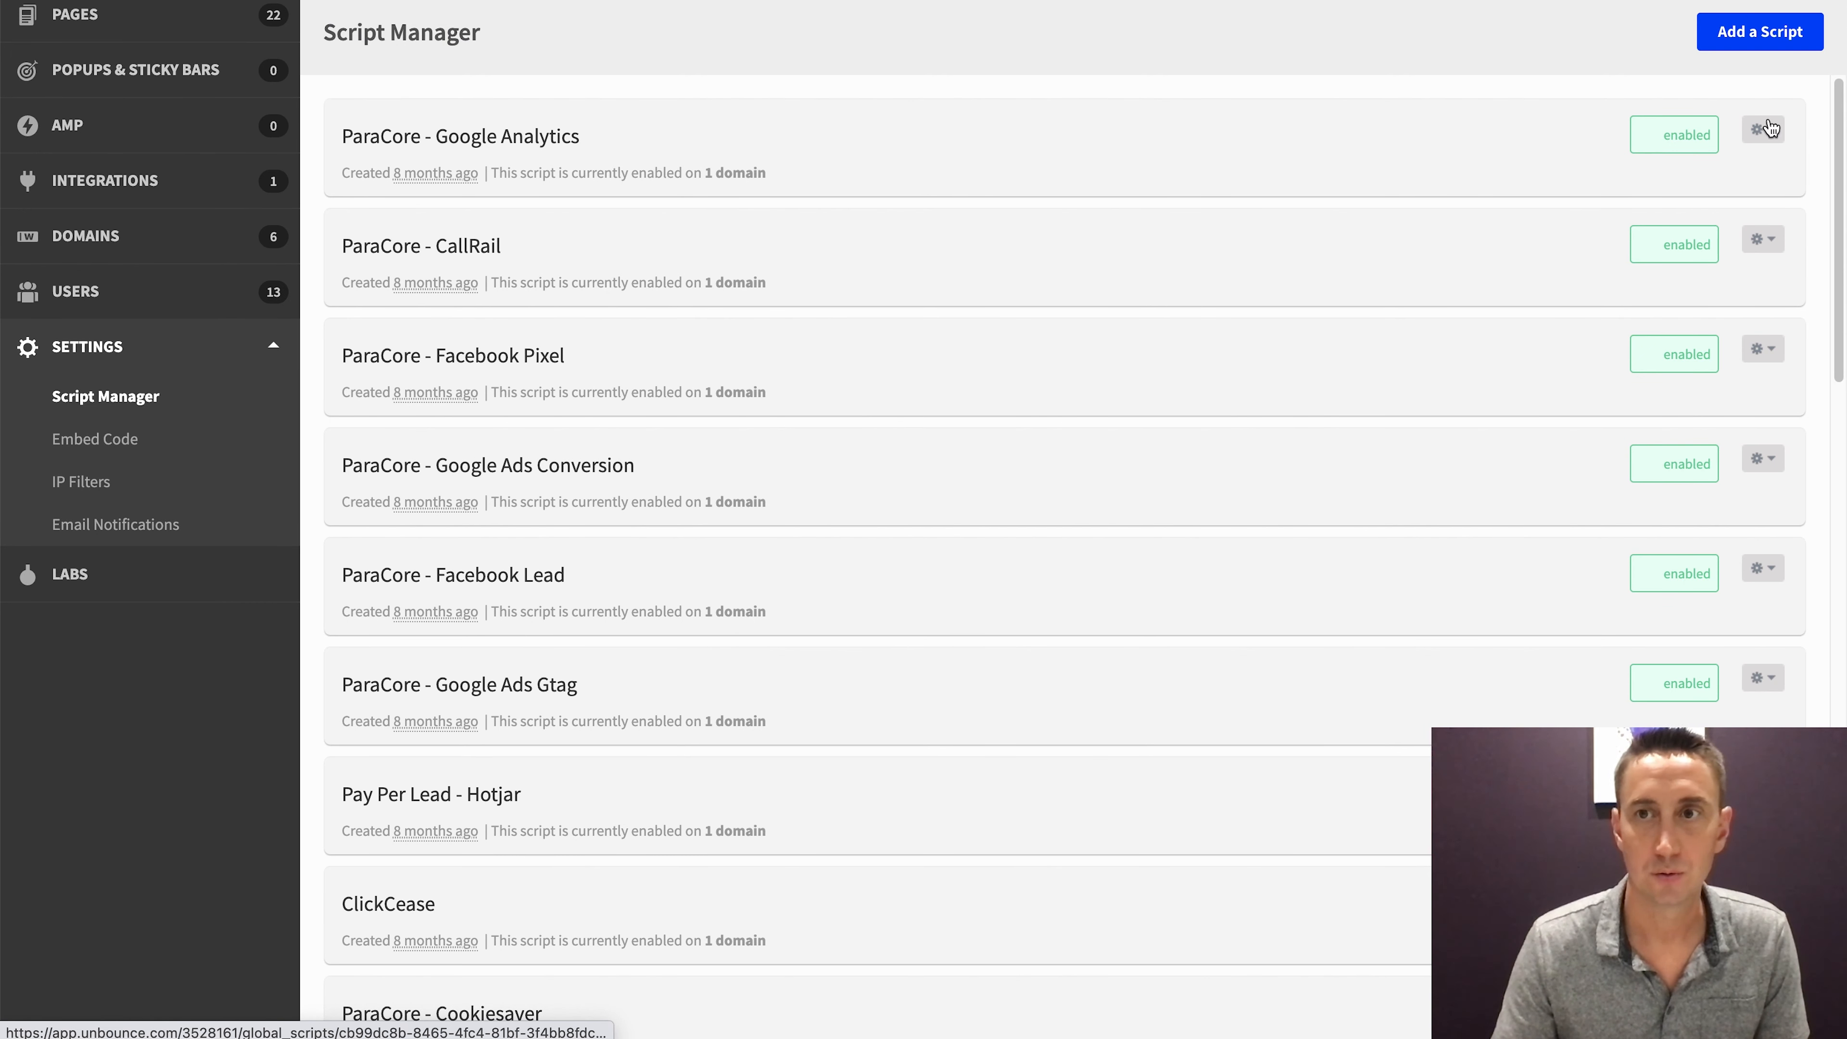
Add a custom script named "Google Ads - Conversion" and continue to its script details
click(1766, 44)
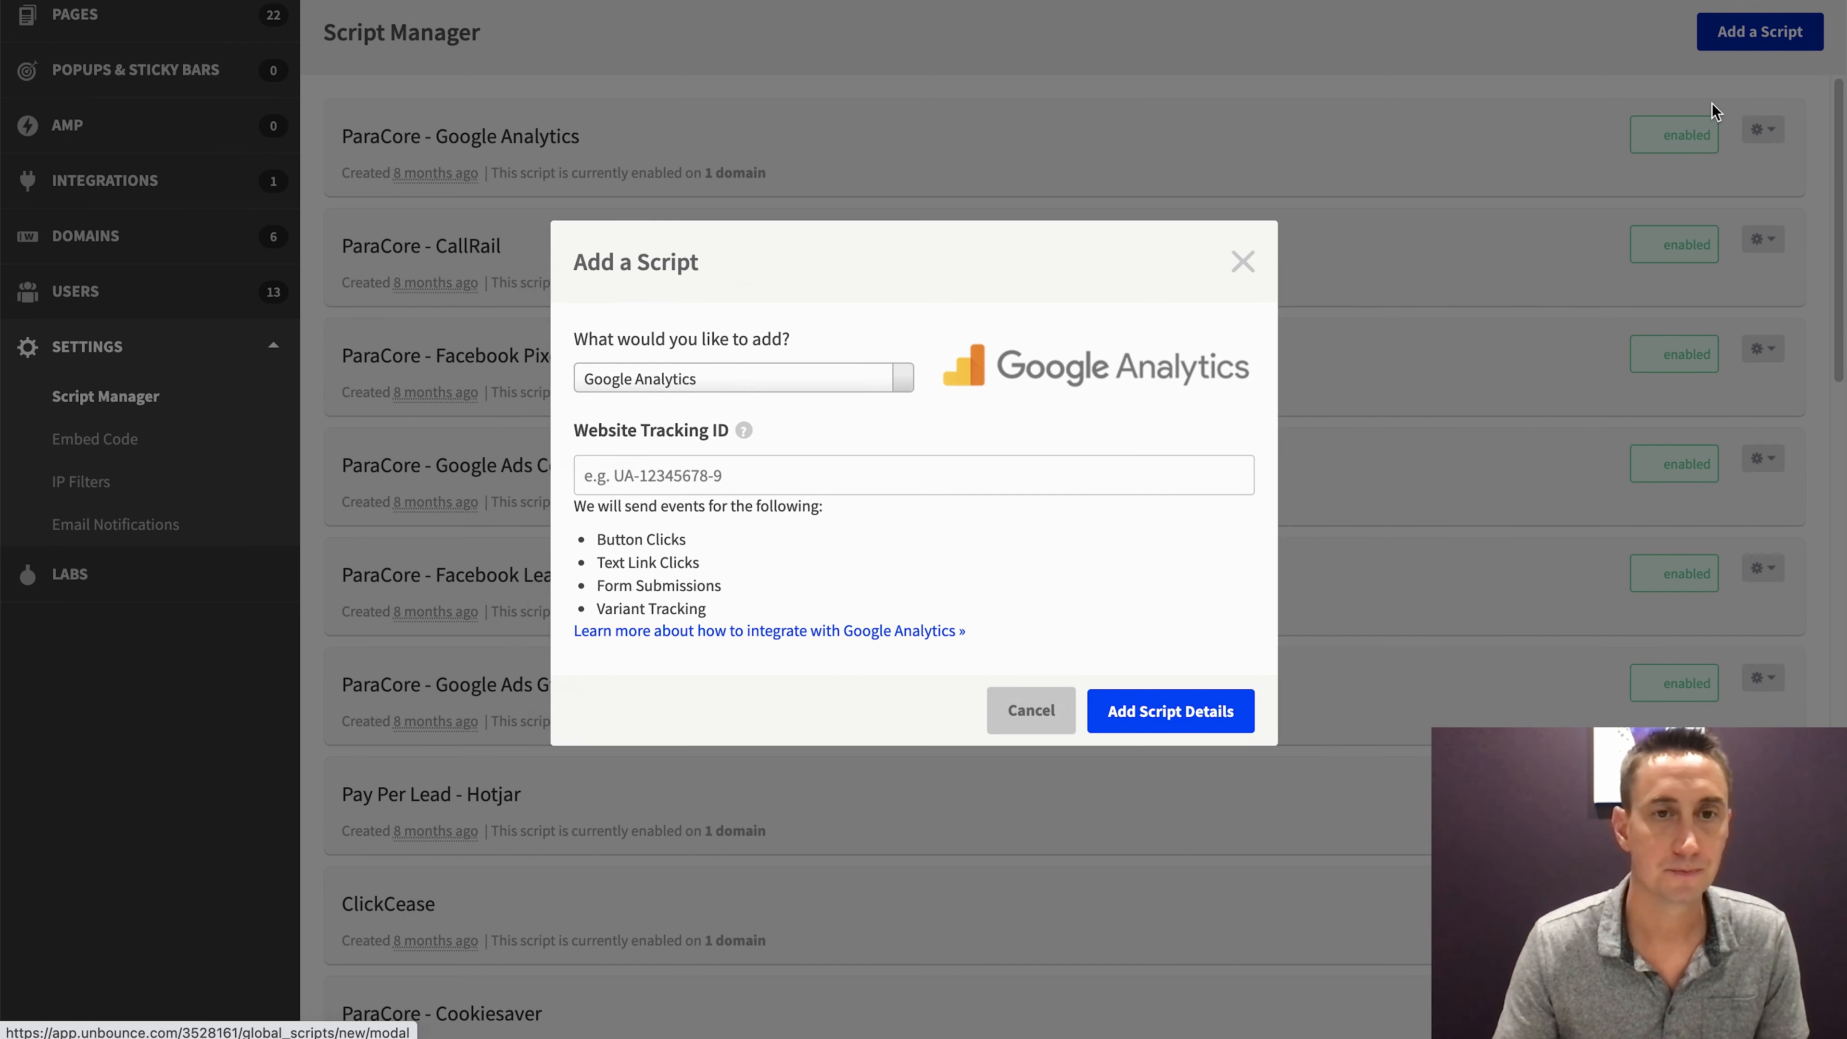
click(890, 380)
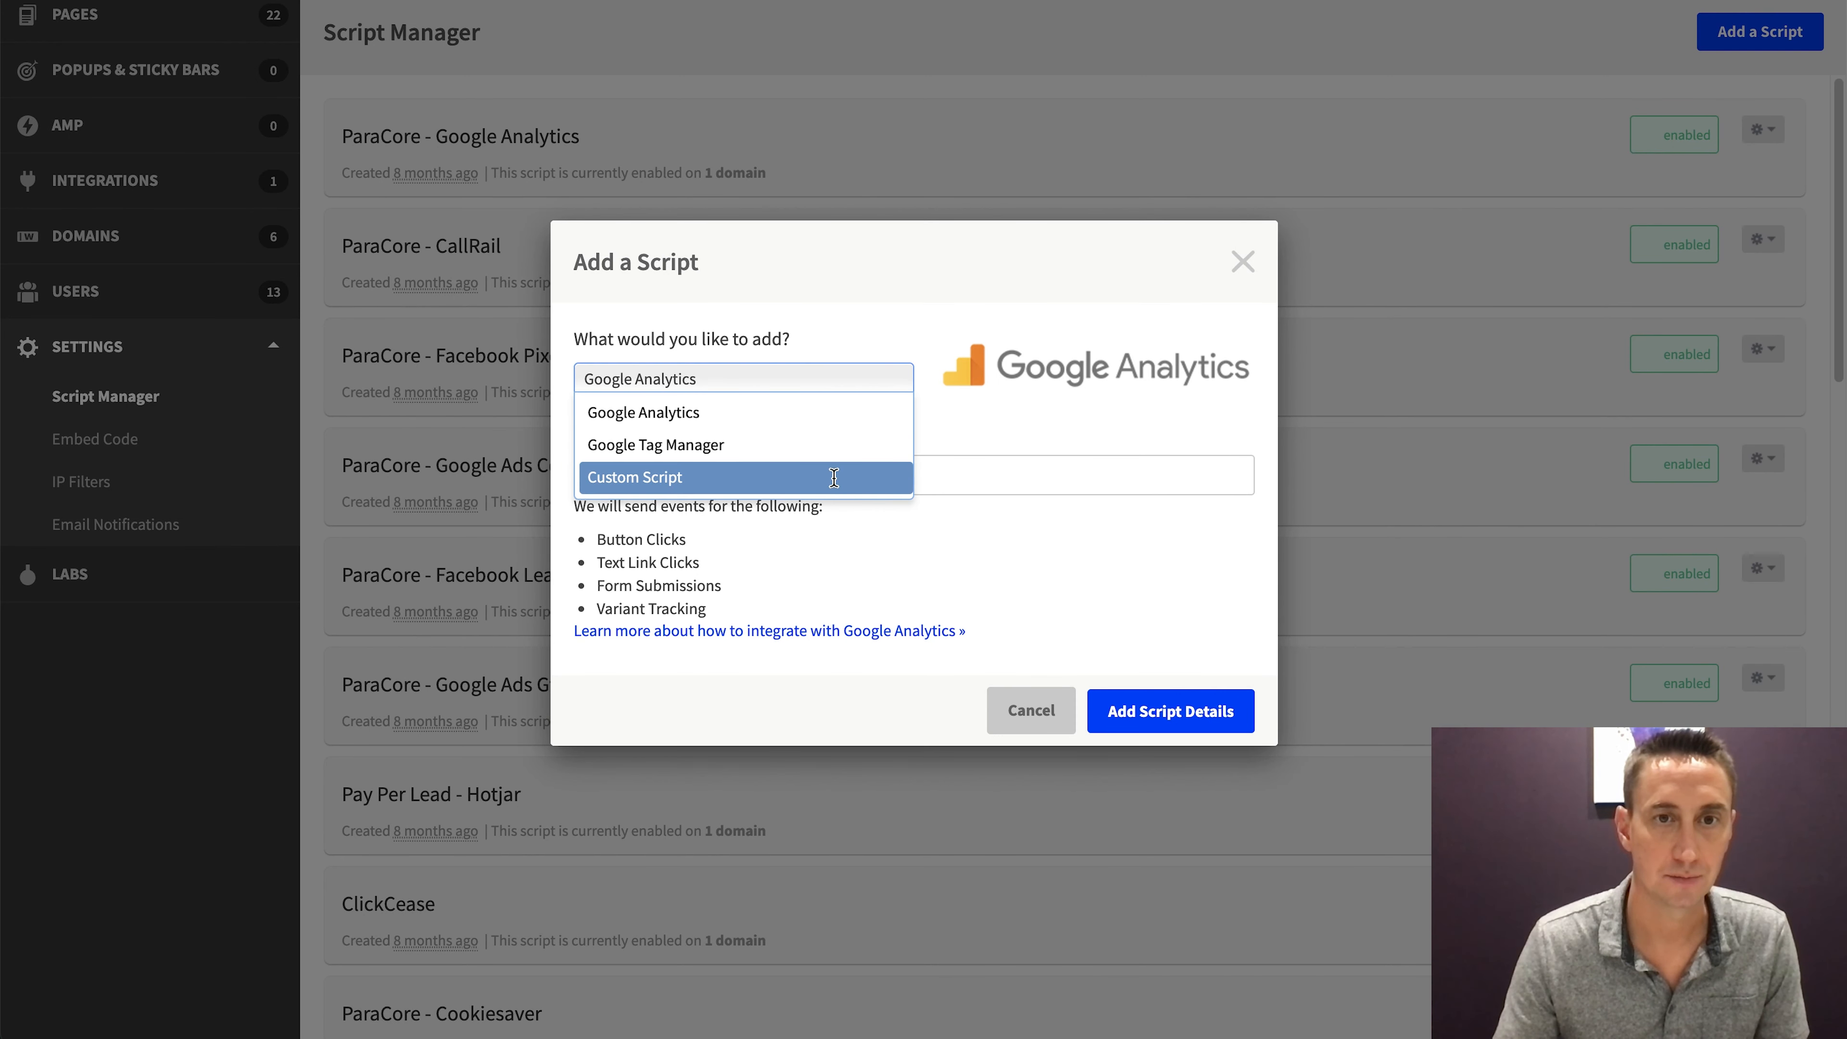
click(843, 476)
click(804, 470)
click(771, 567)
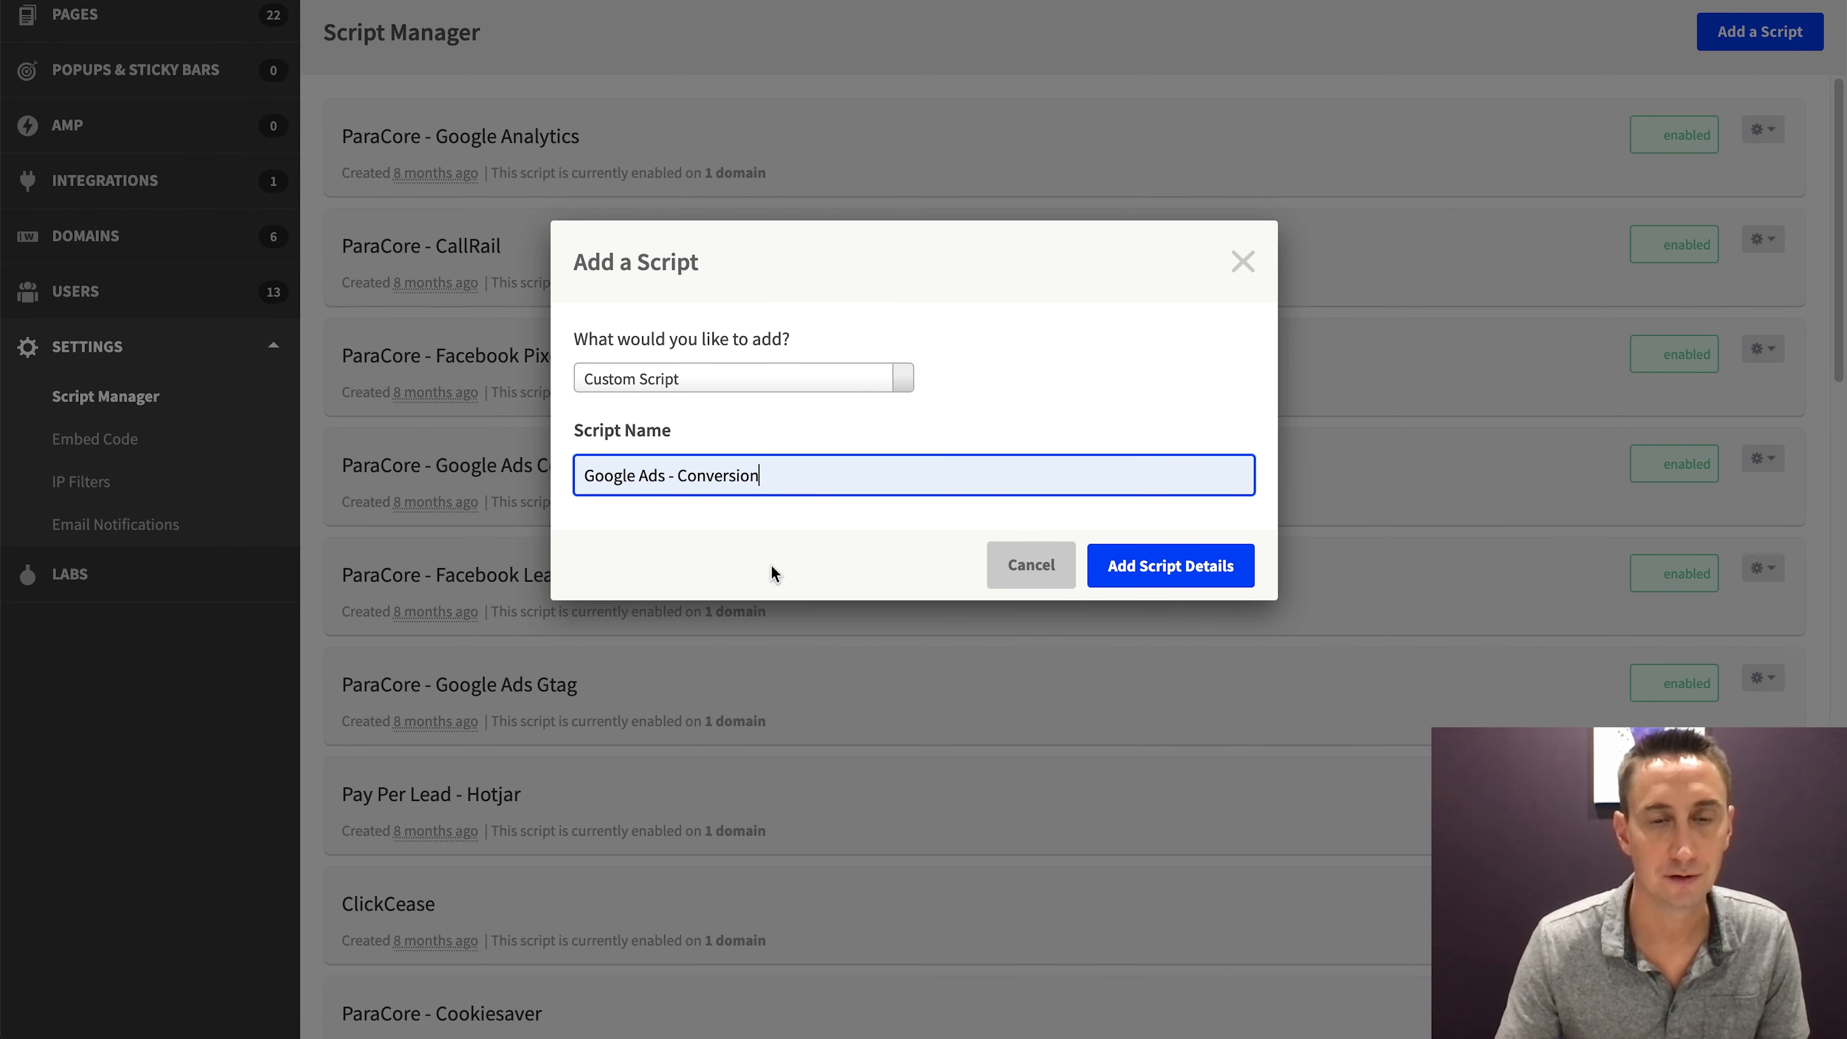
click(1167, 582)
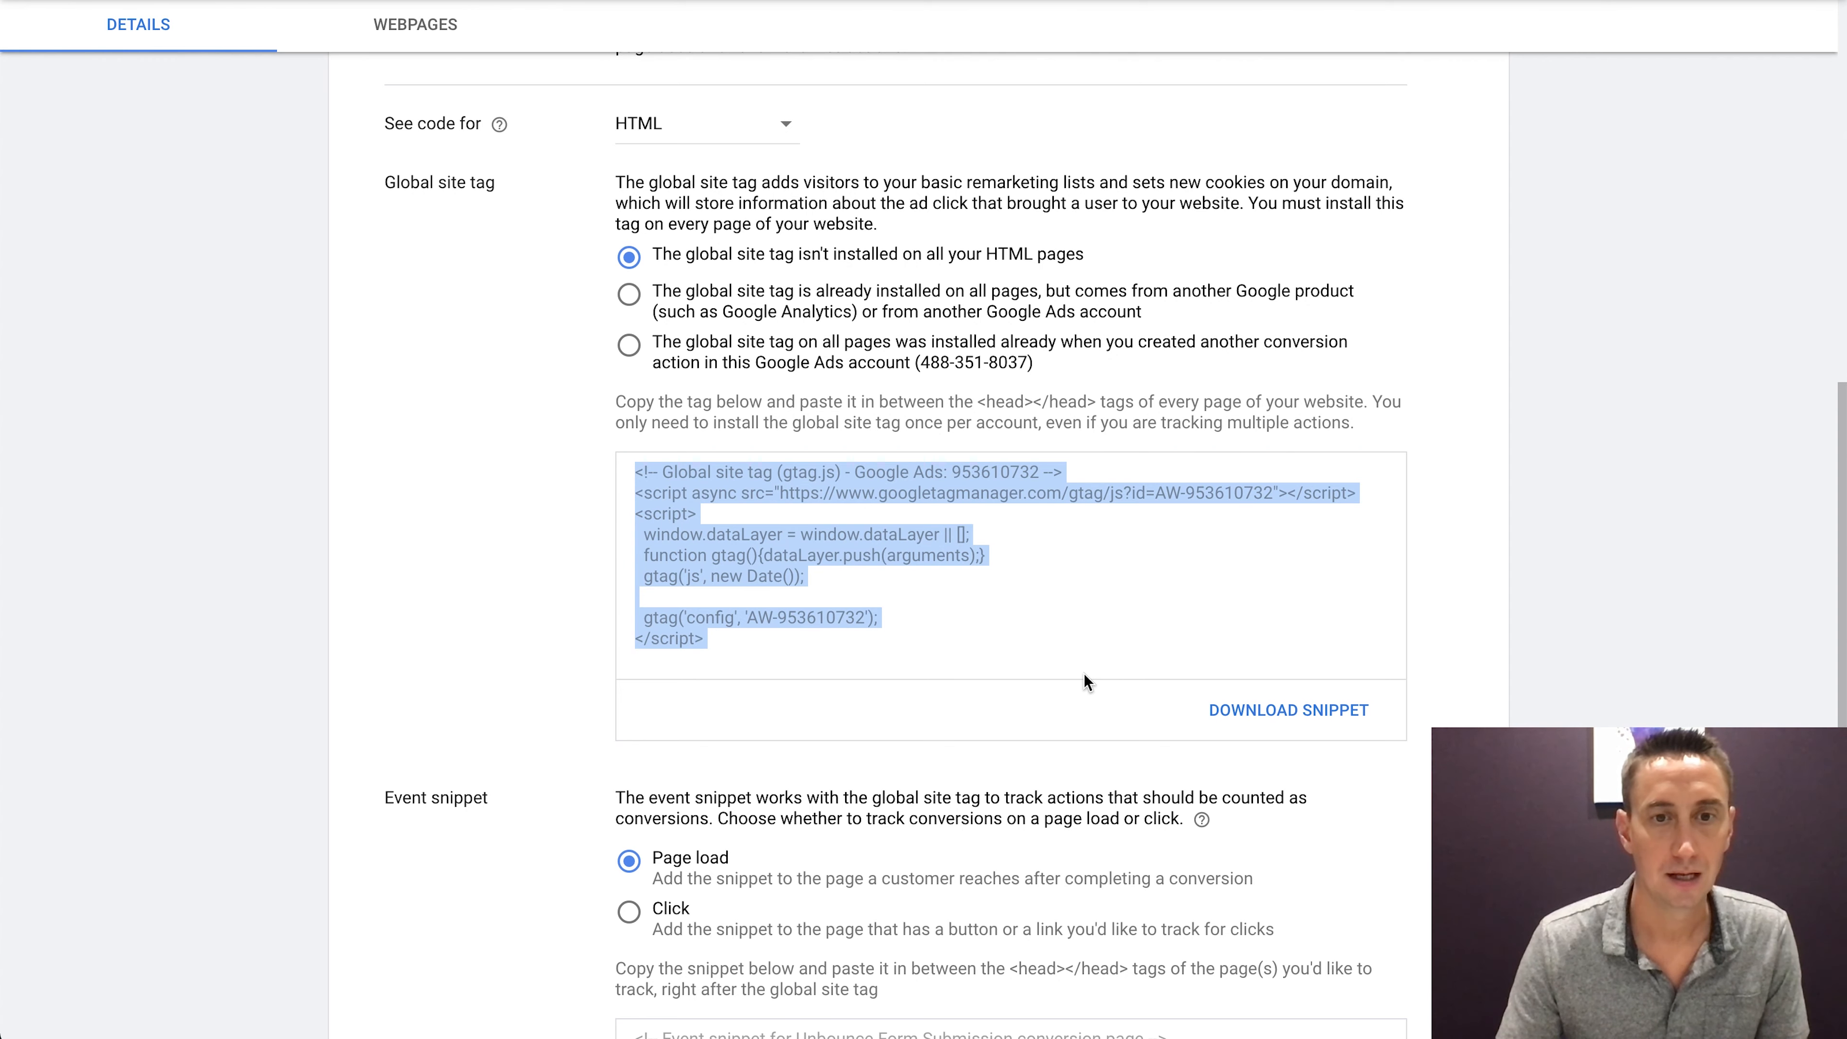
Copy the event snippet code for the Unbounce Form Submission action from its Google Ads tag setup
scroll(726, 800, down, 5)
drag(727, 784, 628, 722)
key(ctrl+c)
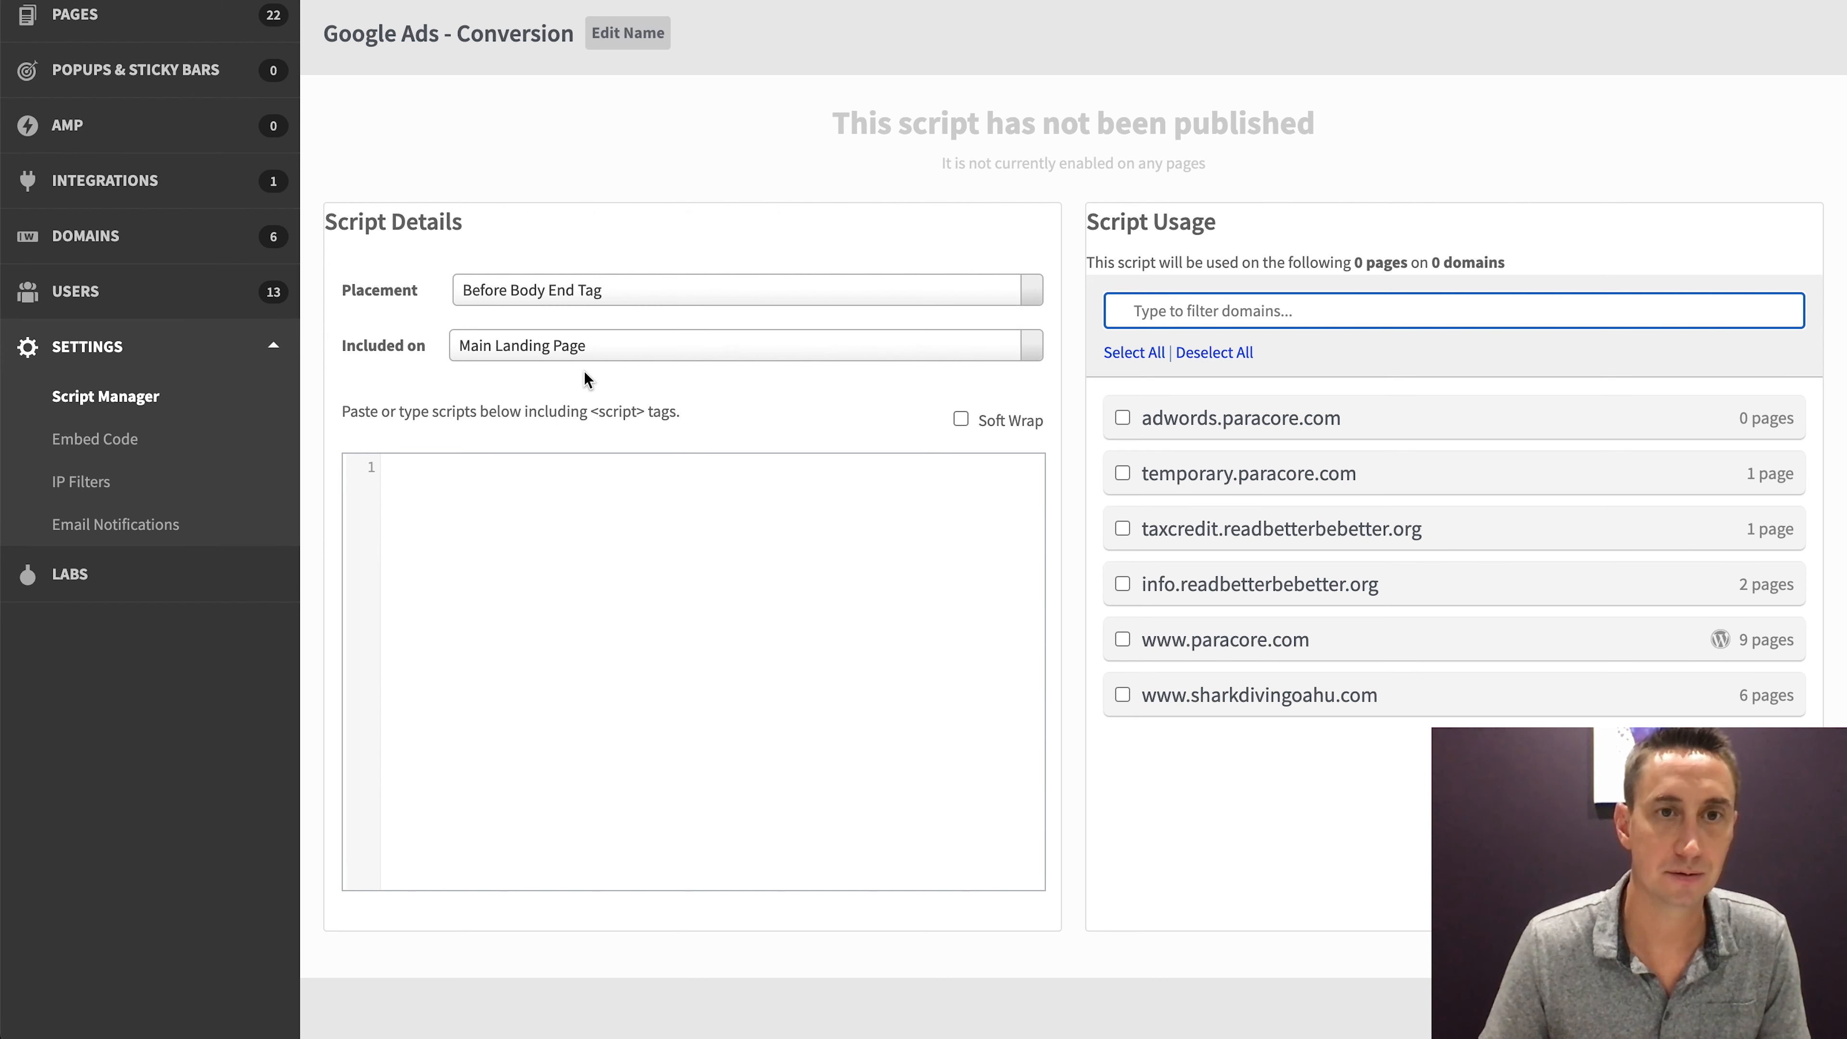
Set the new conversion script's placement to Head and include it on the Form Confirmation Page
click(588, 291)
click(575, 392)
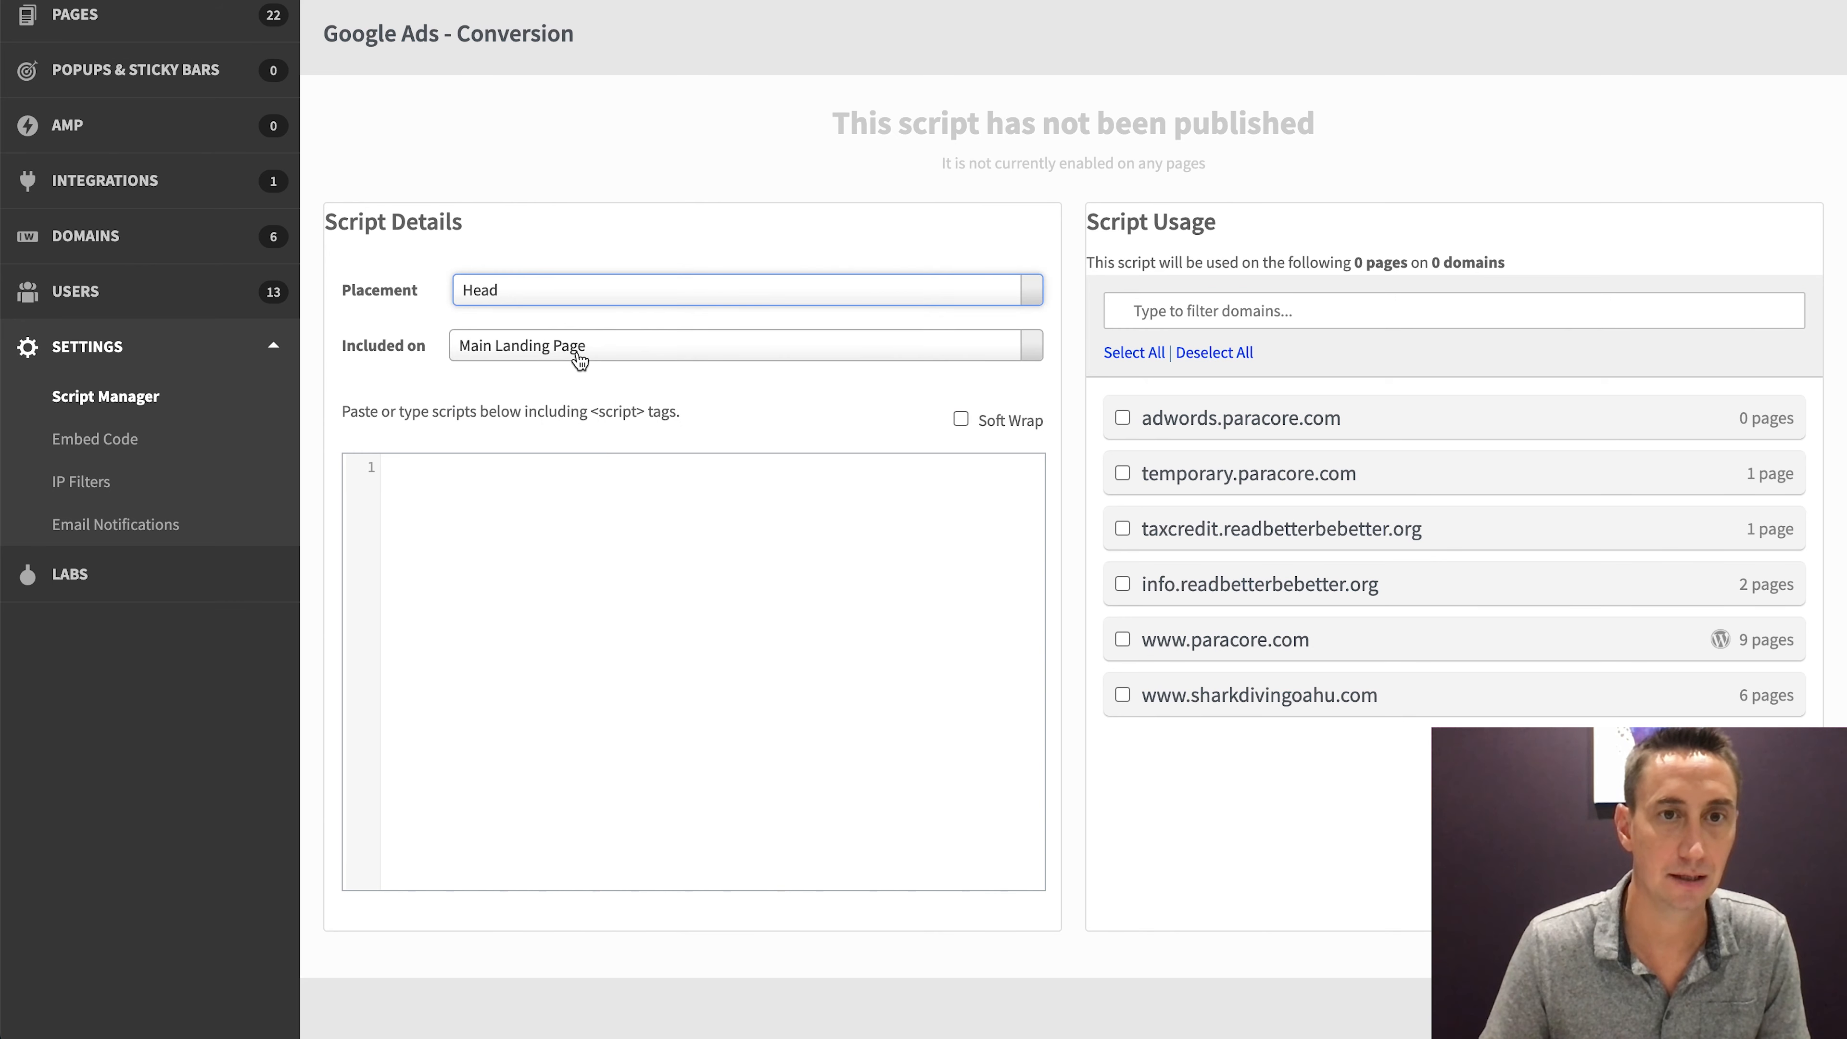
click(577, 349)
click(560, 411)
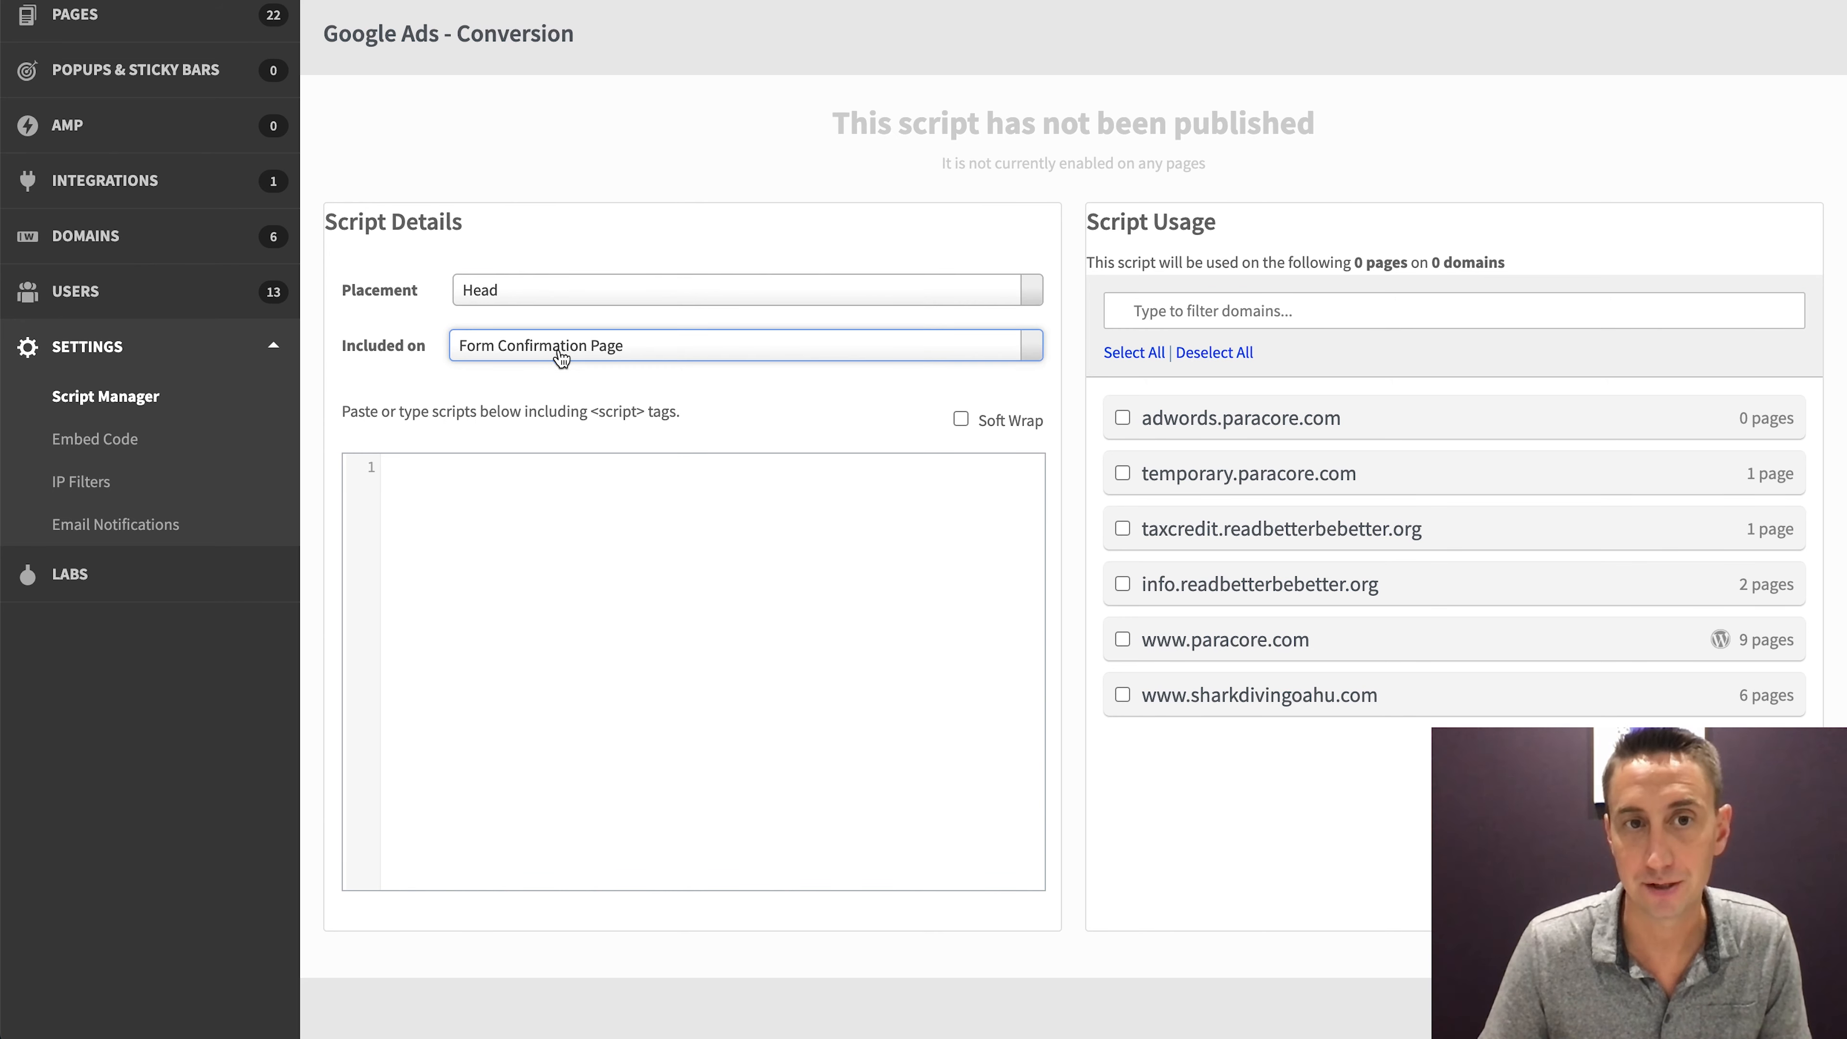
click(582, 502)
key(ctrl+v)
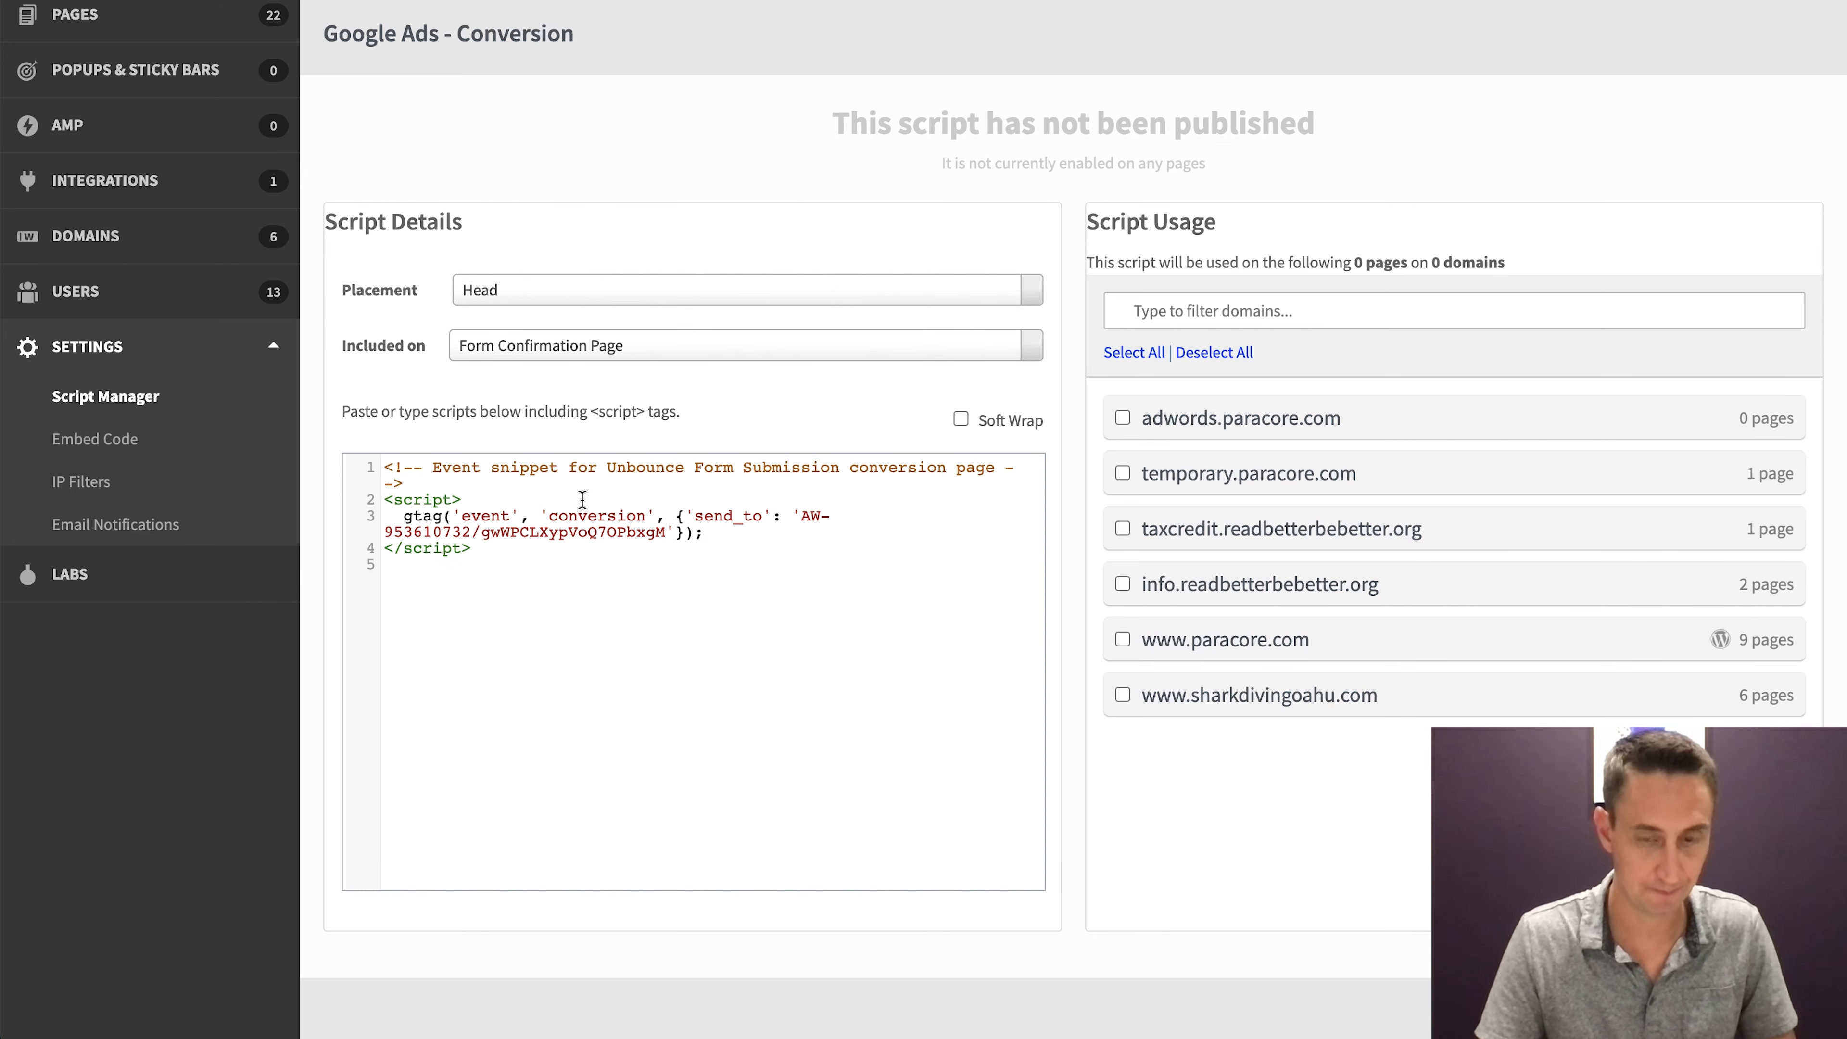
click(1123, 639)
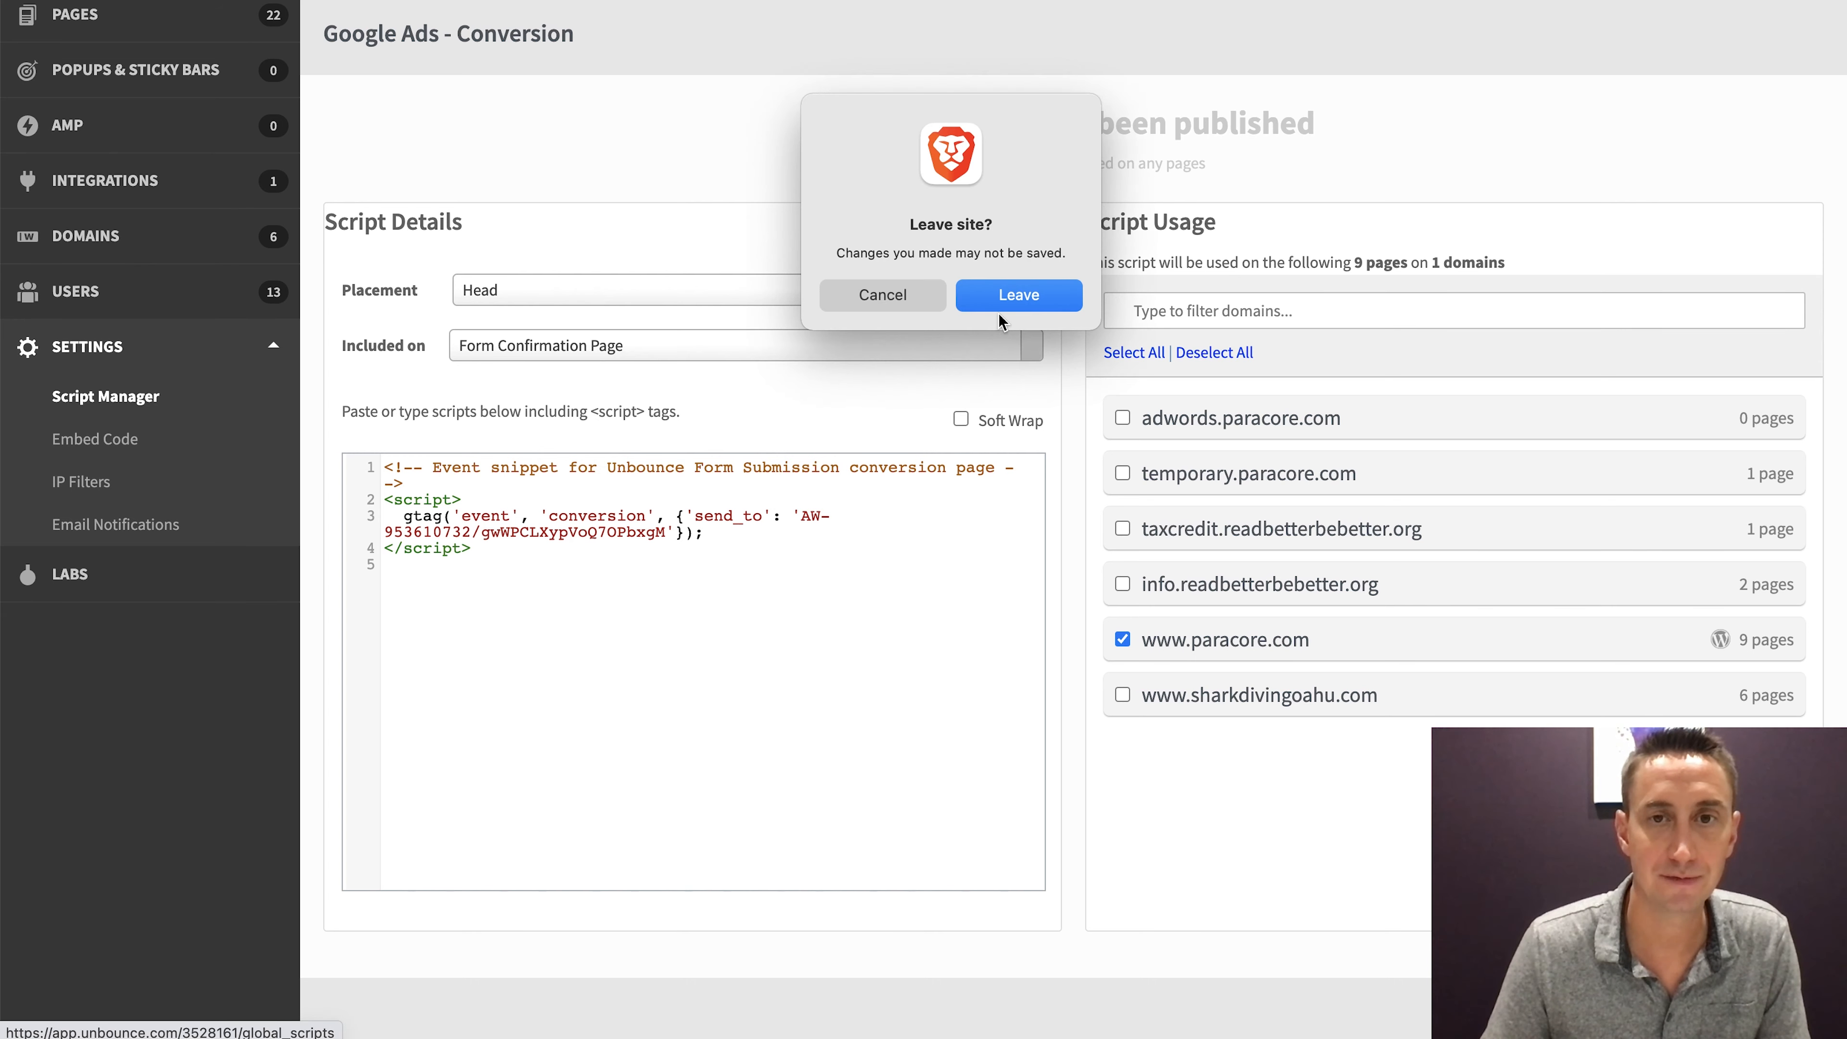
Leave the new script without saving and inspect the placement and included page of the existing ParaCore - Google Ads Conversion script
click(998, 311)
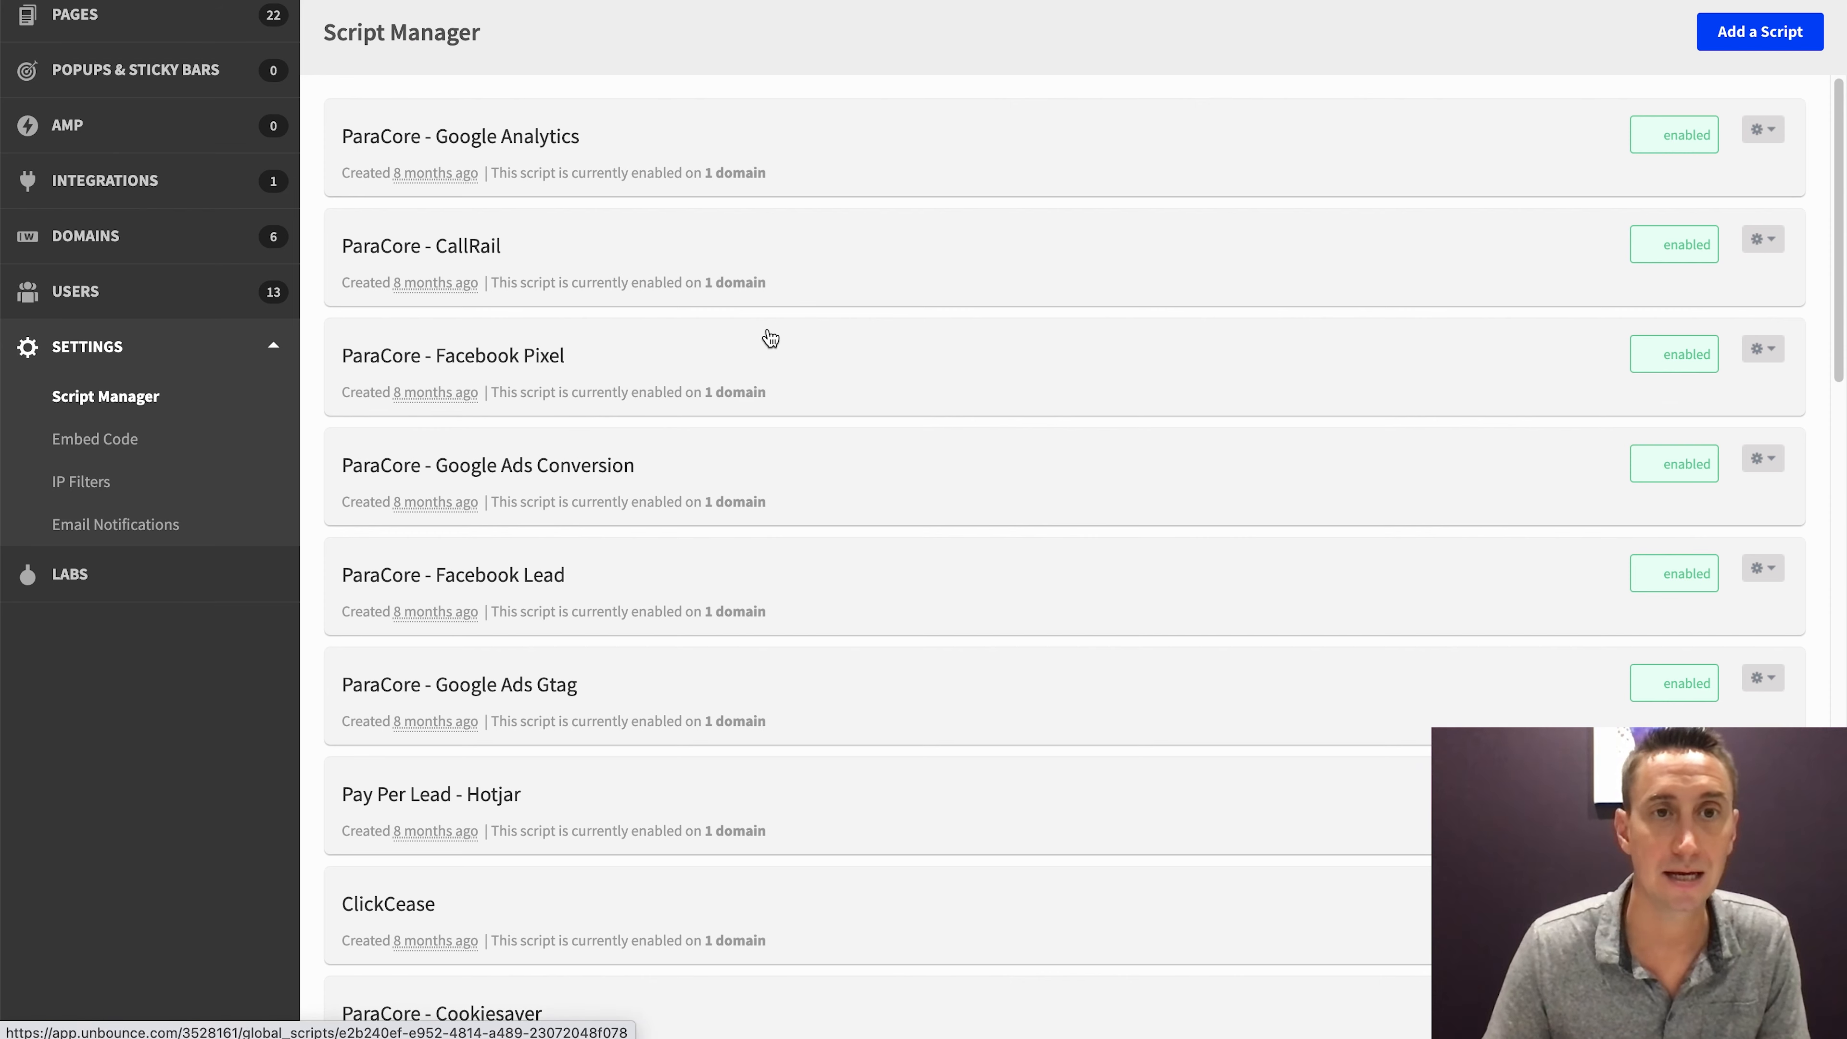
scroll(749, 501, down, 1)
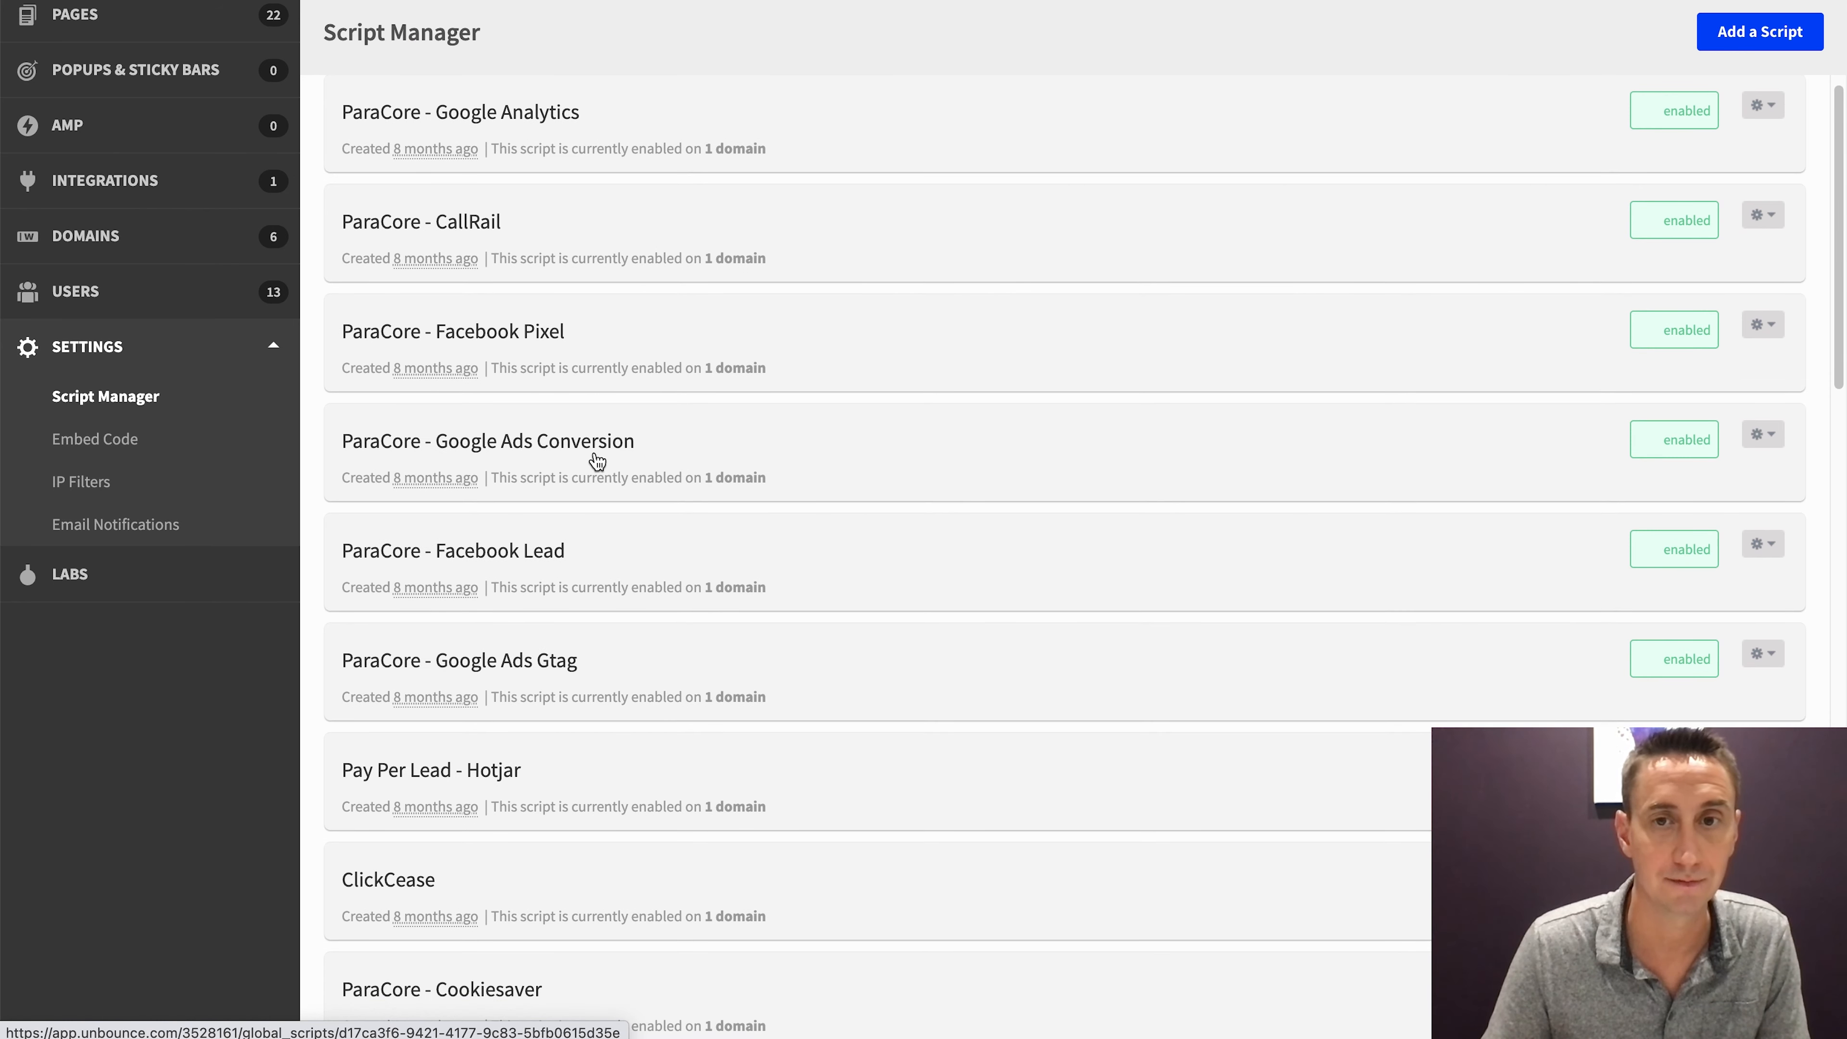
click(614, 457)
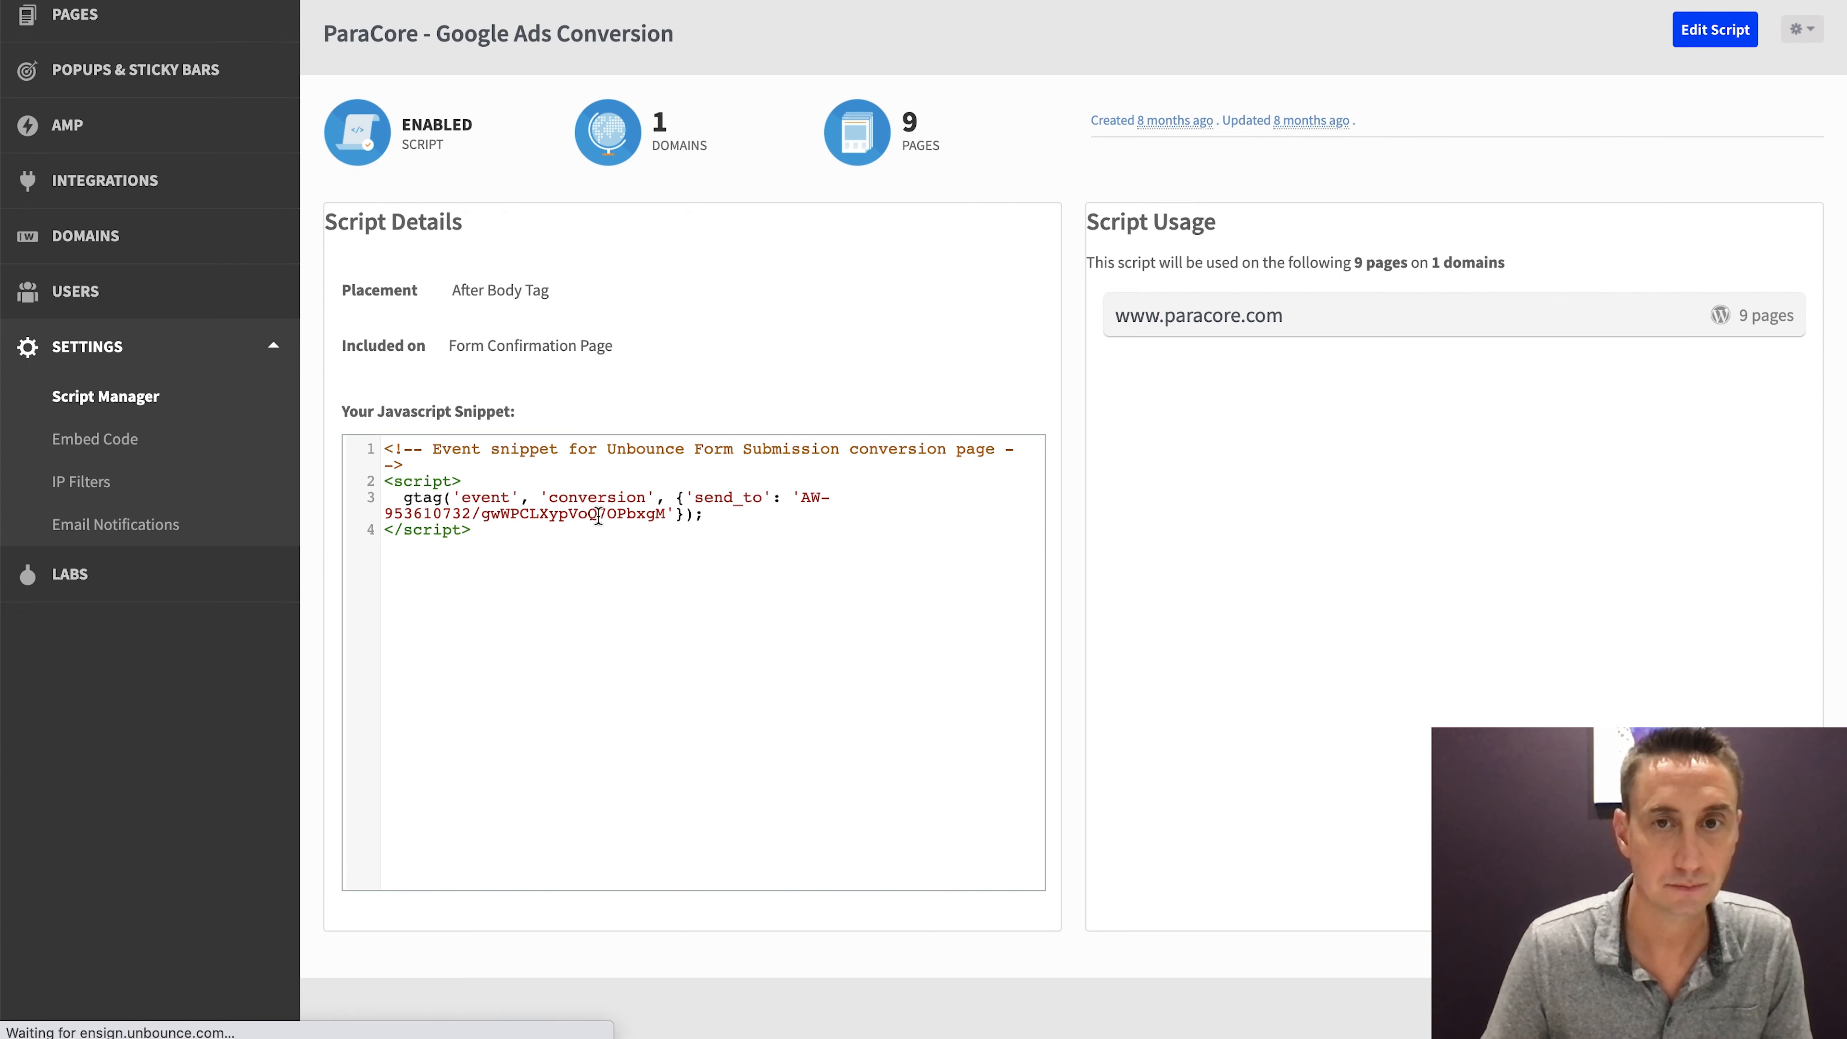
drag(469, 345, 627, 356)
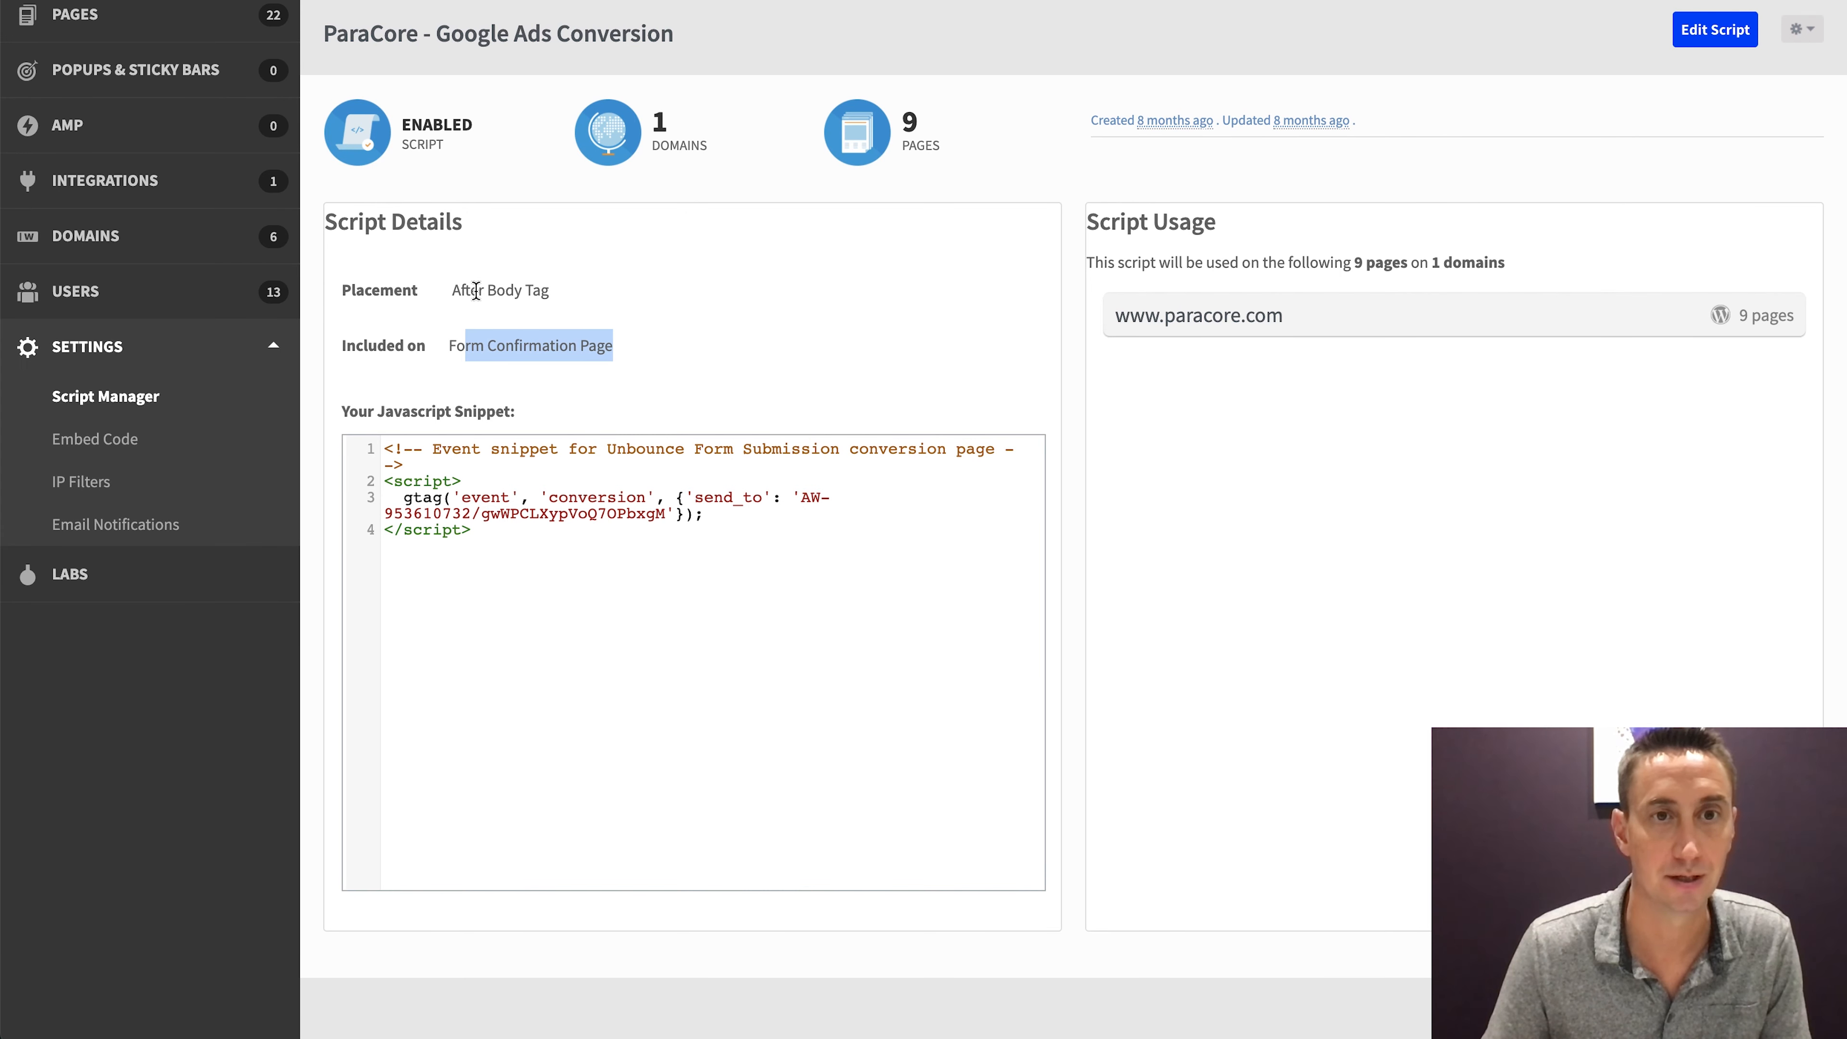
drag(473, 290, 565, 295)
click(566, 293)
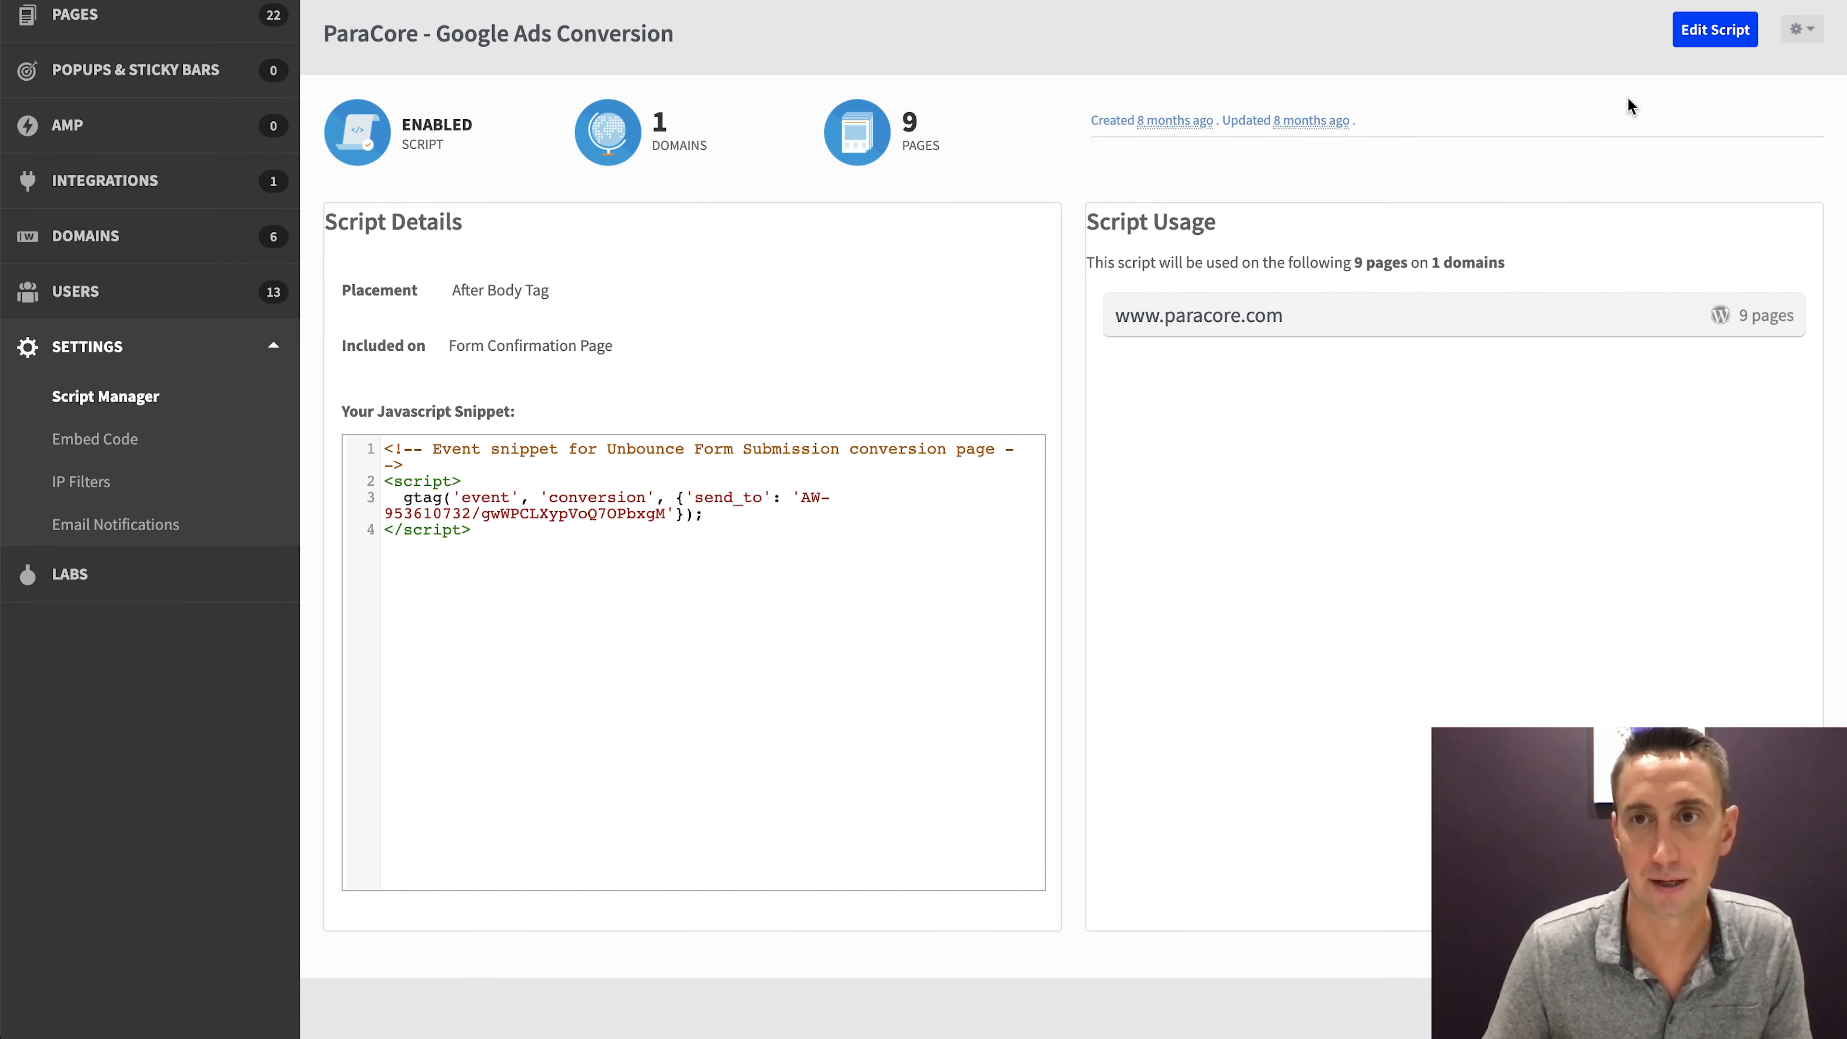
Change the placement of the ParaCore - Google Ads Conversion script to Head and save the script
click(1715, 30)
click(772, 298)
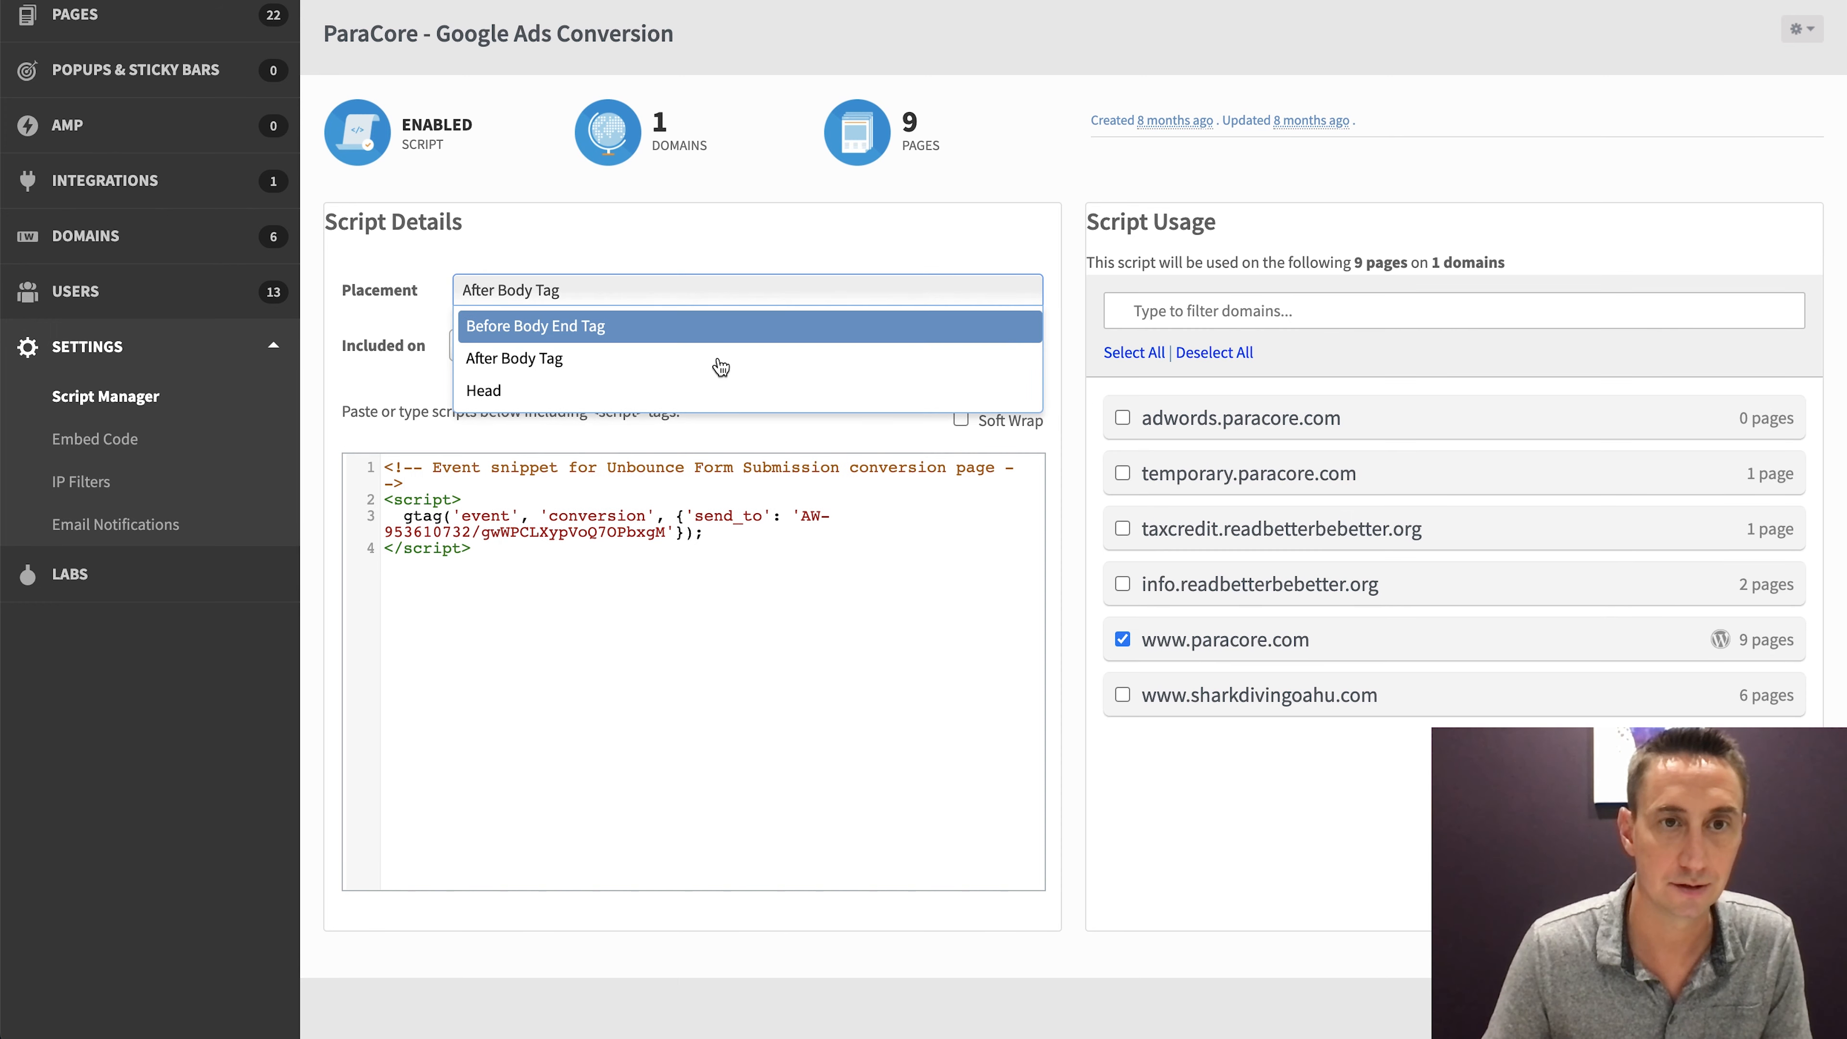
click(725, 388)
click(1731, 1009)
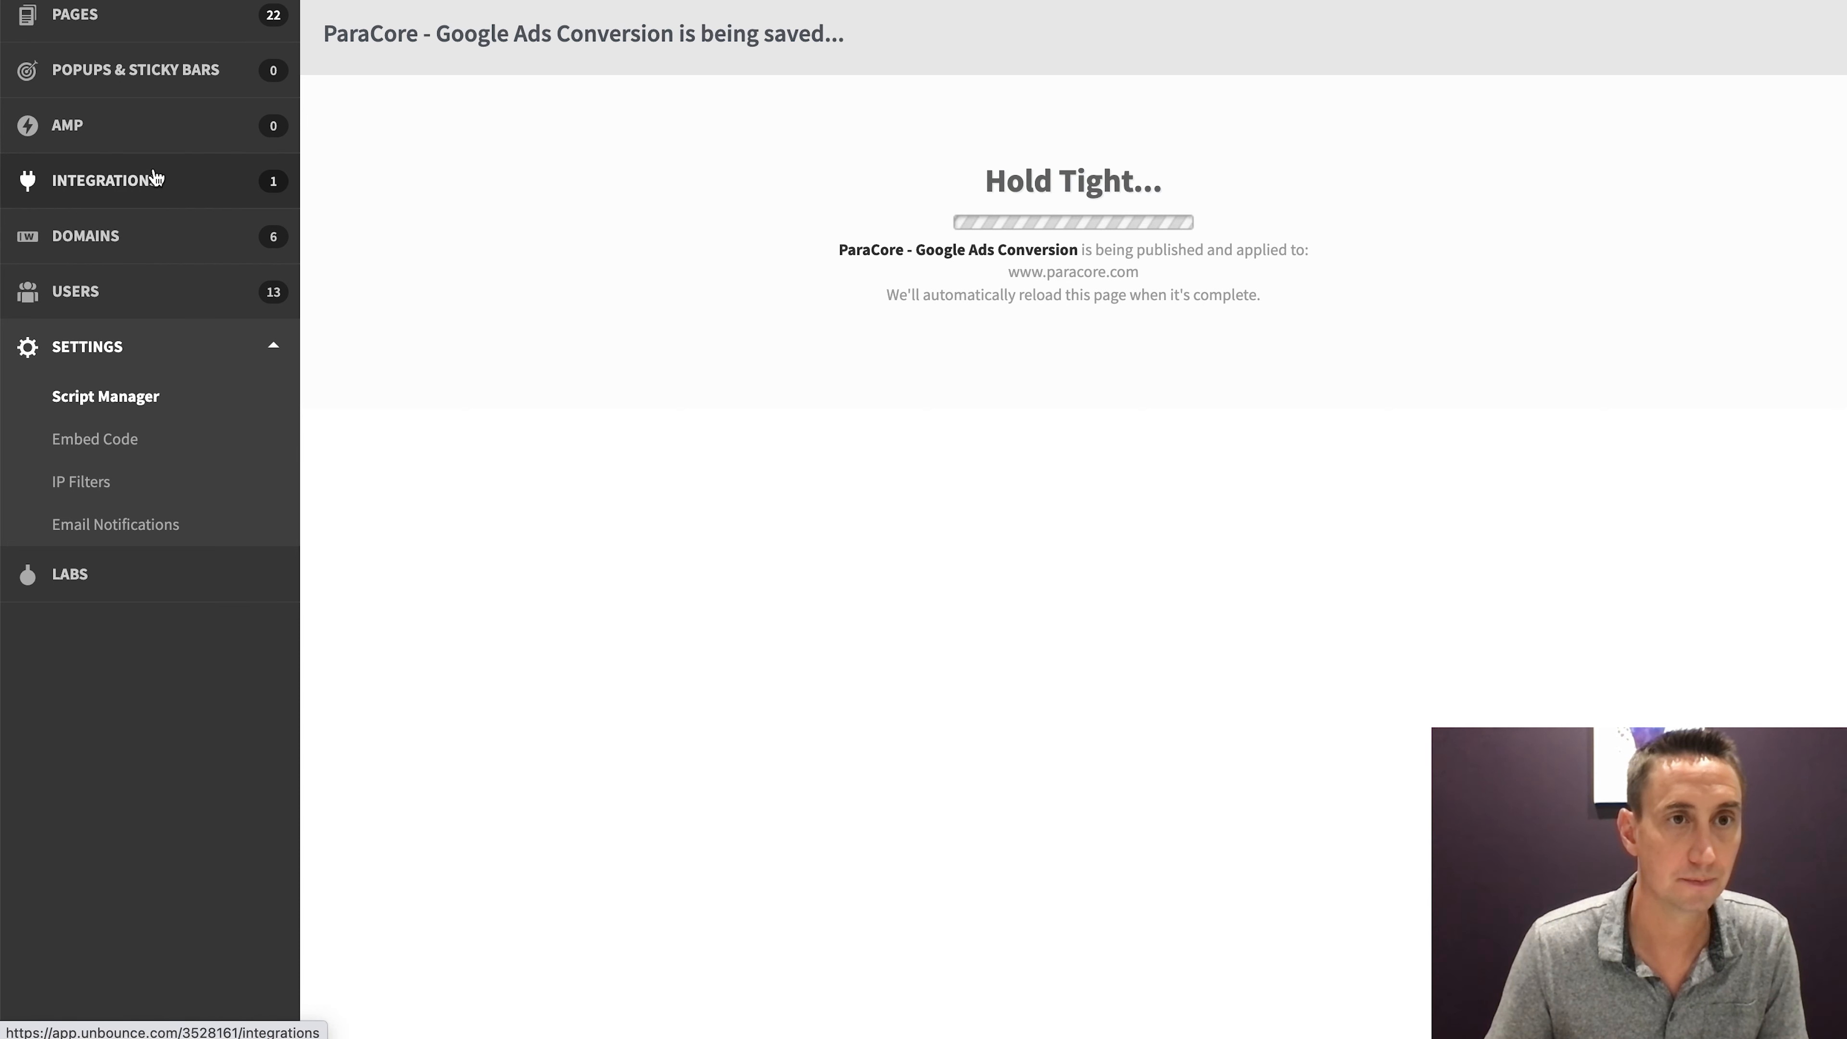
Open PC - Legal Marketing Page 1 from the ParaCore page group and edit its current champion variant in the builder
click(129, 188)
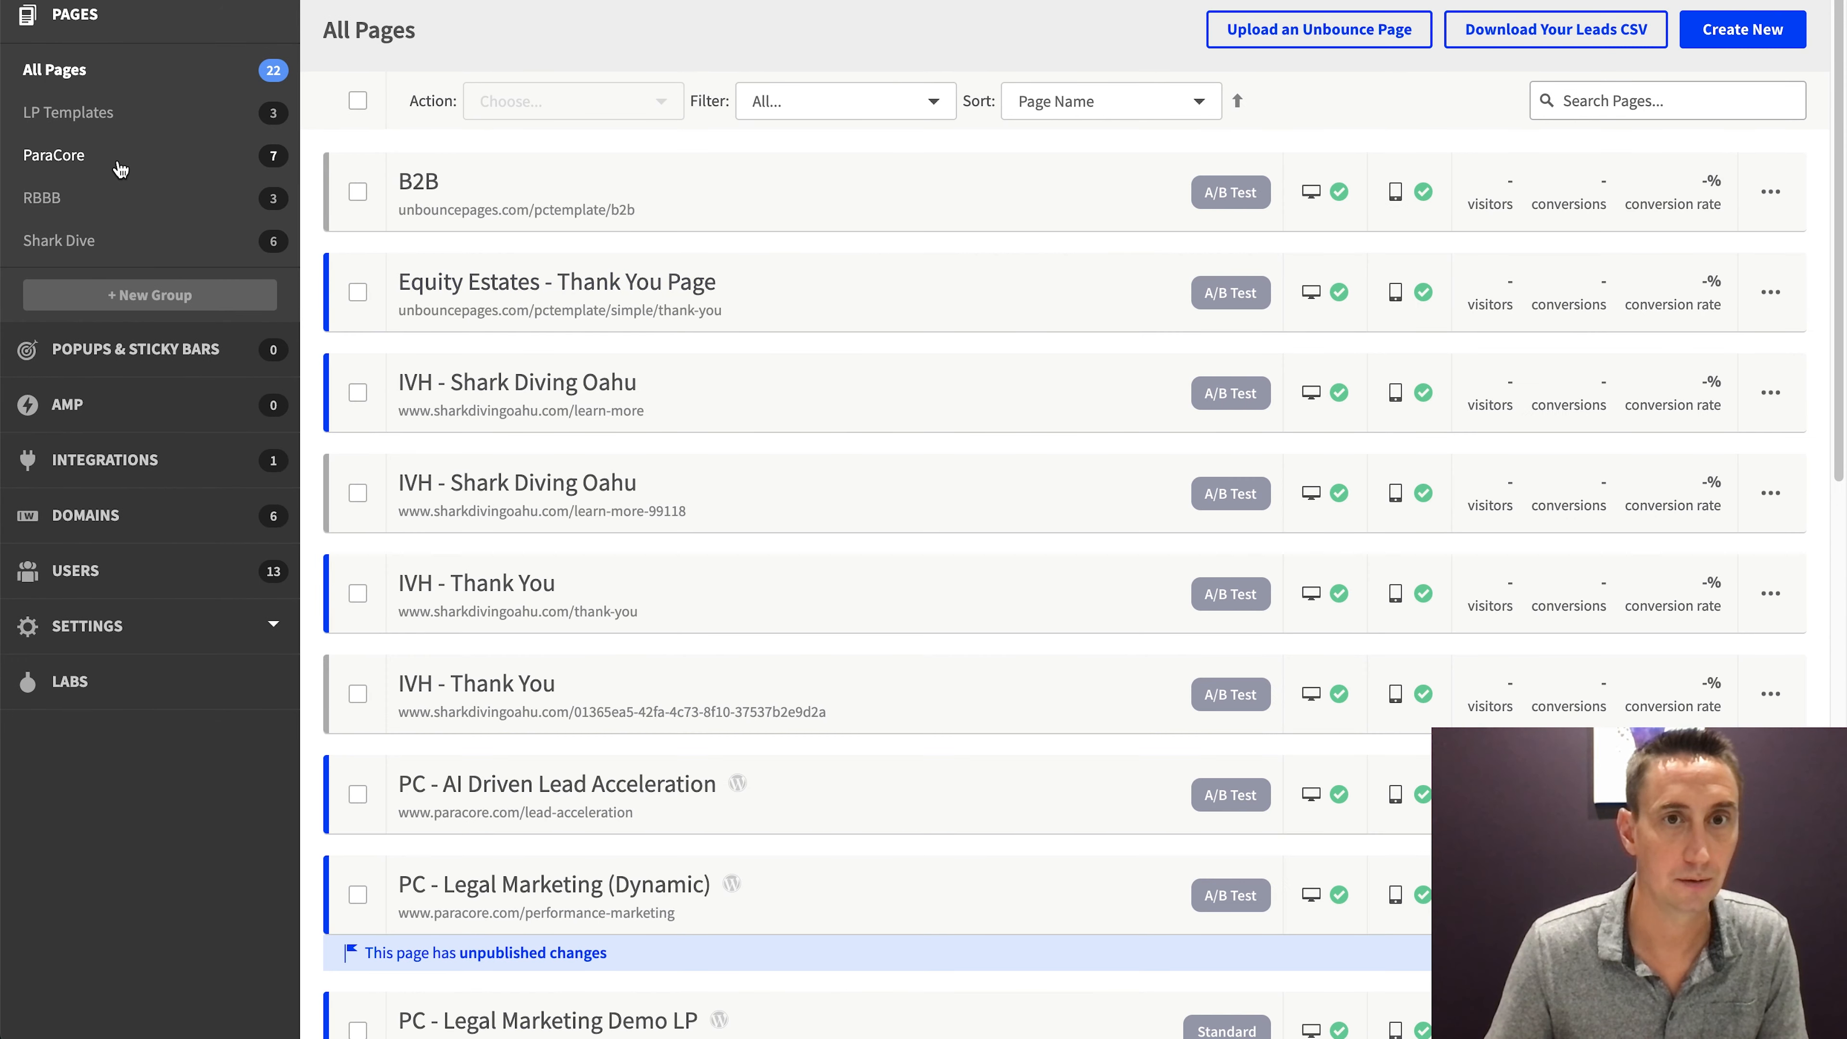
click(120, 169)
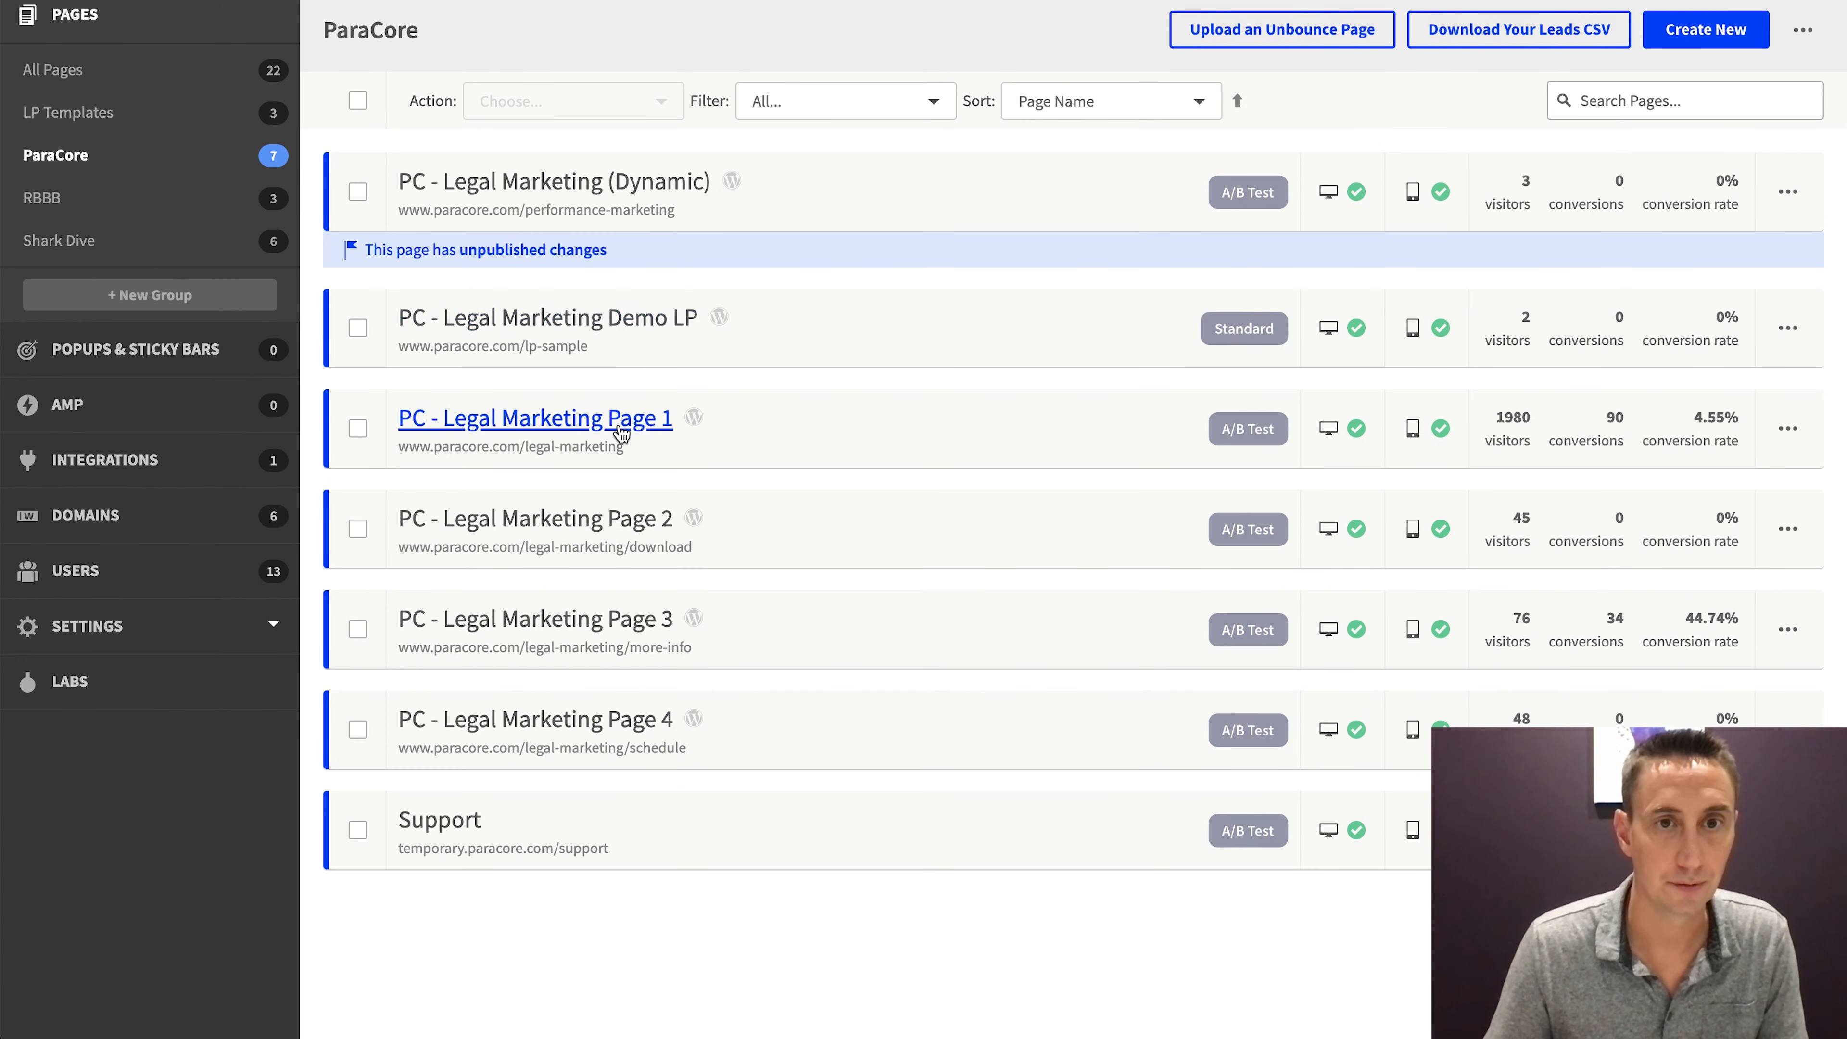
click(617, 430)
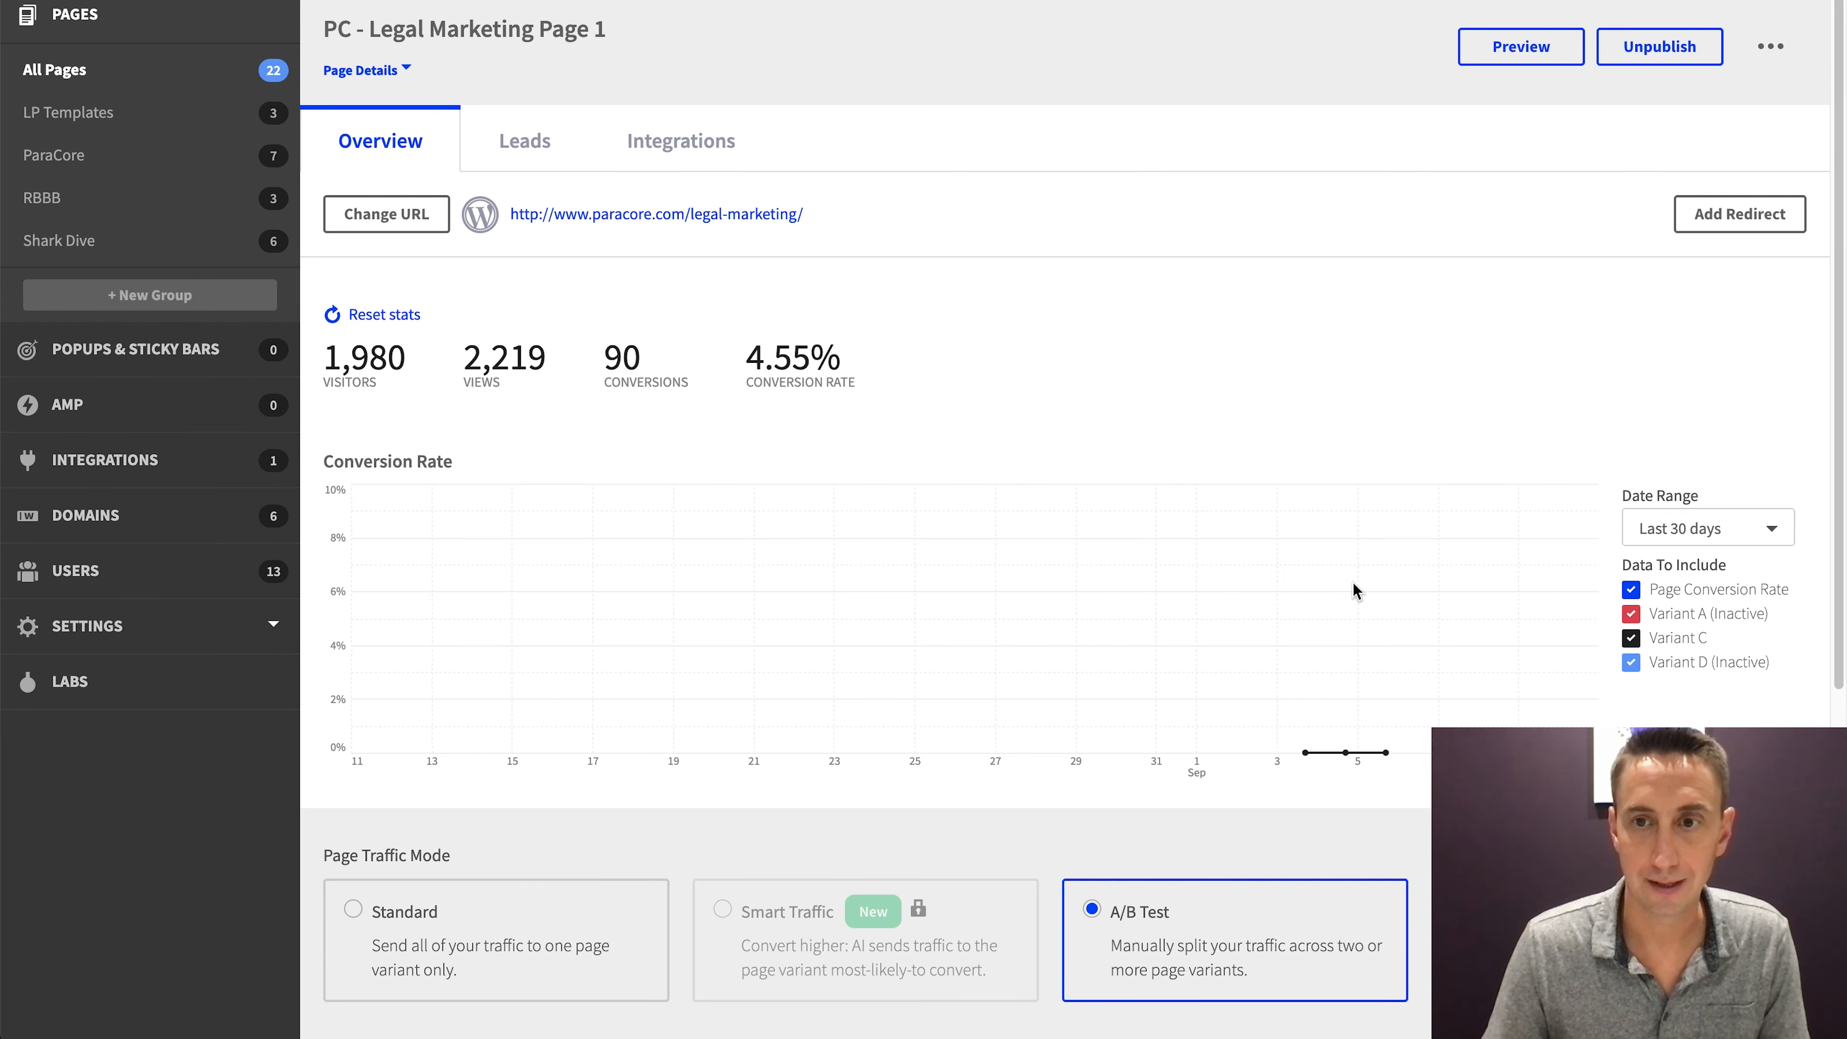
scroll(1572, 574, down, 2)
scroll(1571, 588, down, 5)
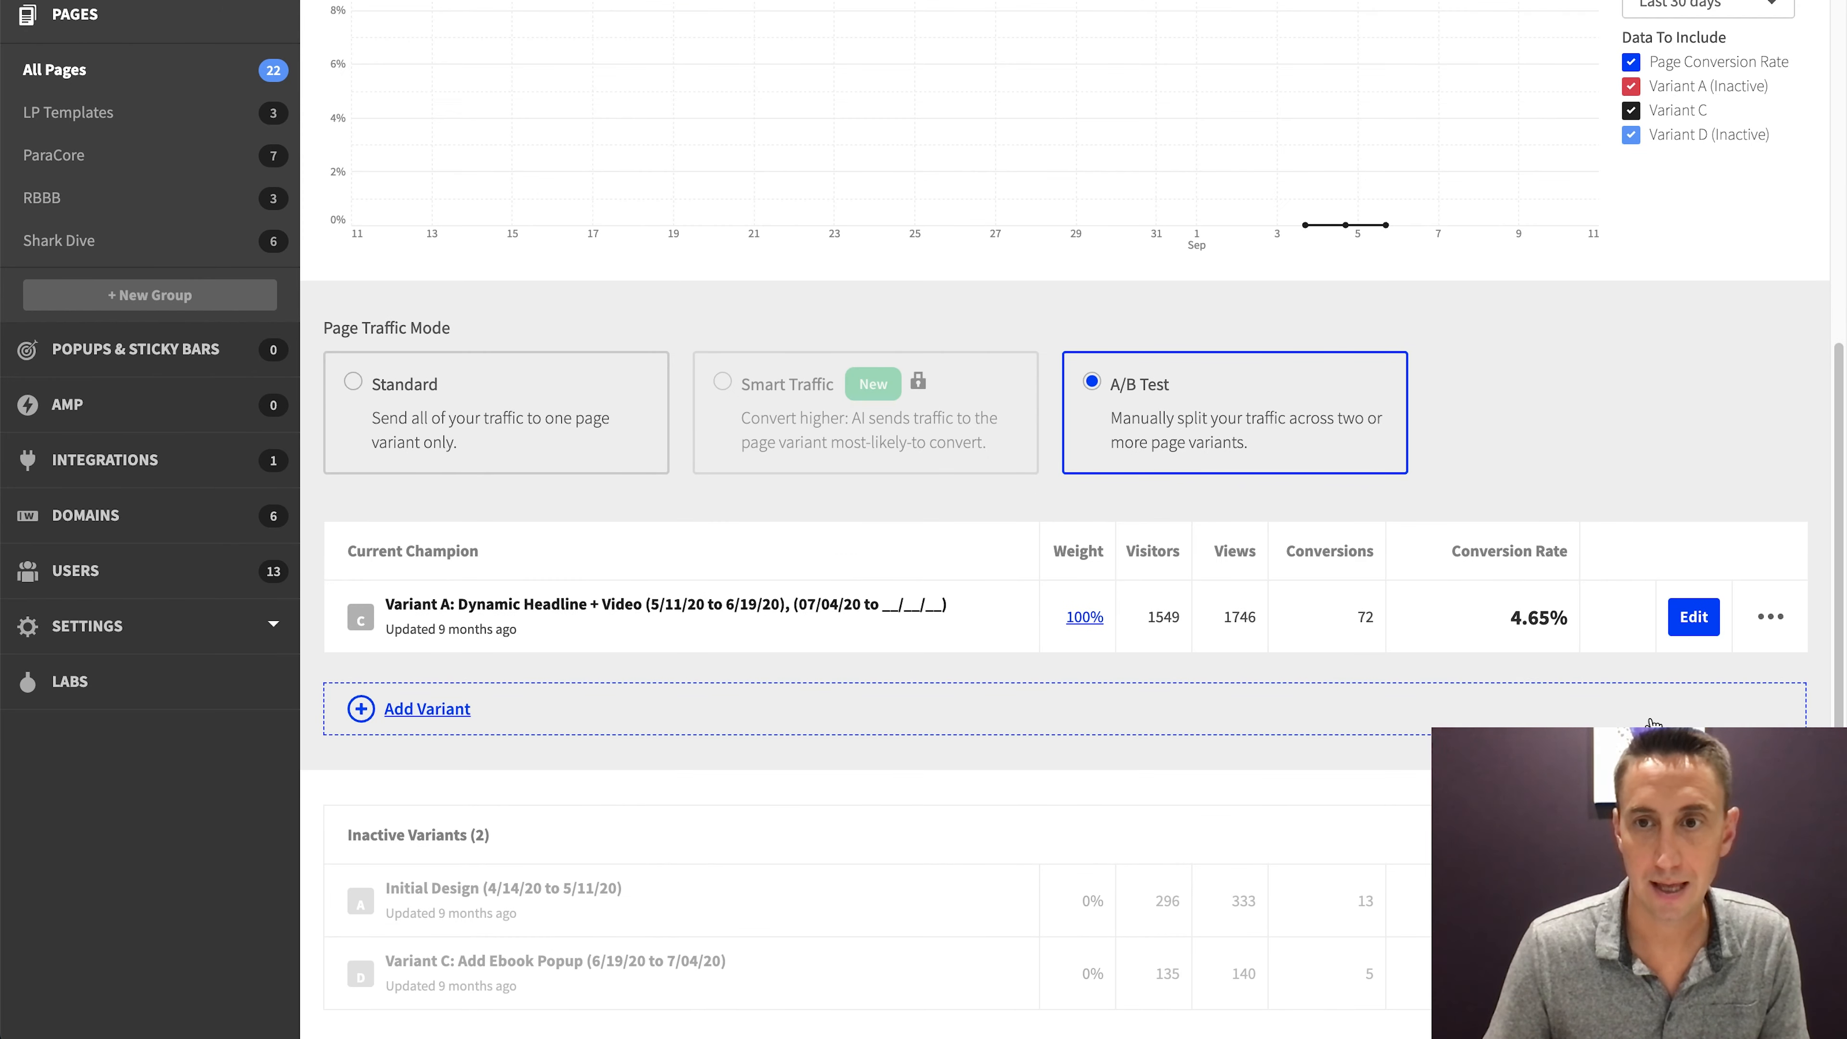
click(1694, 616)
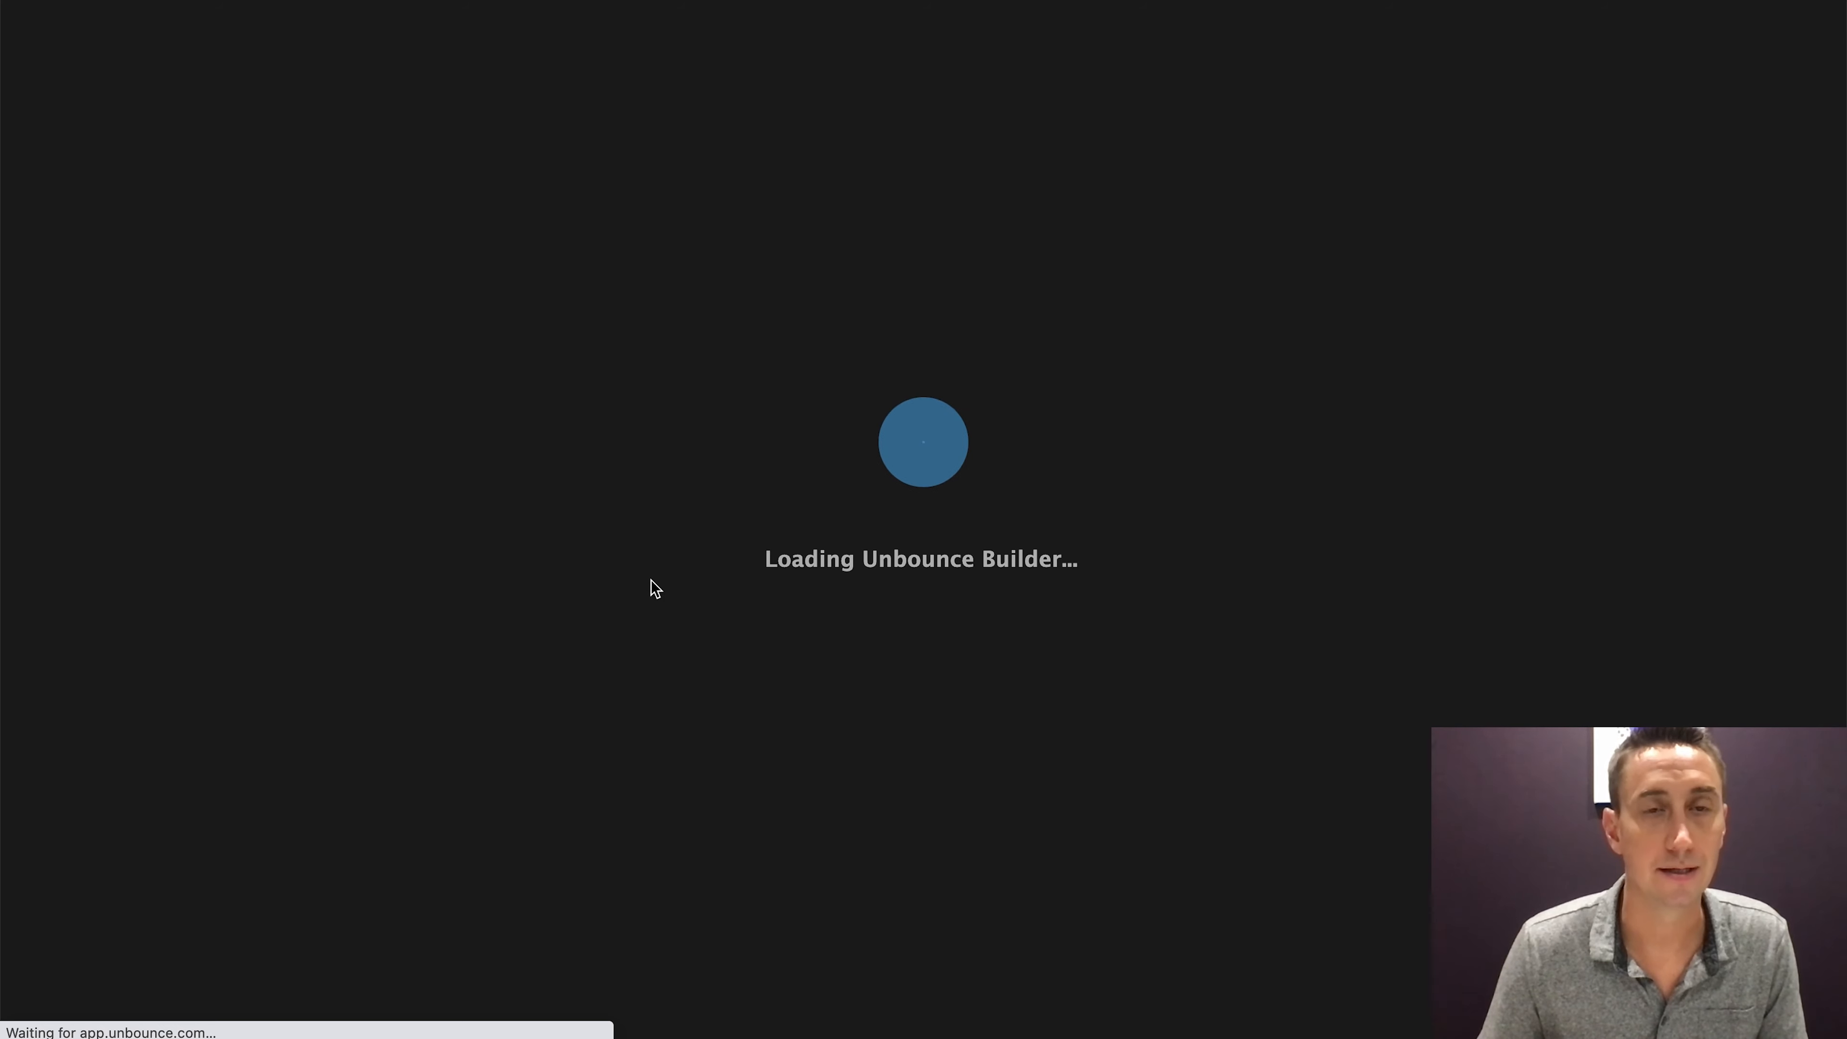
Open the variant's script management, delete the blank script added there and inspect the ParaCore - Google Ads Gtag domain script
scroll(565, 726, down, 5)
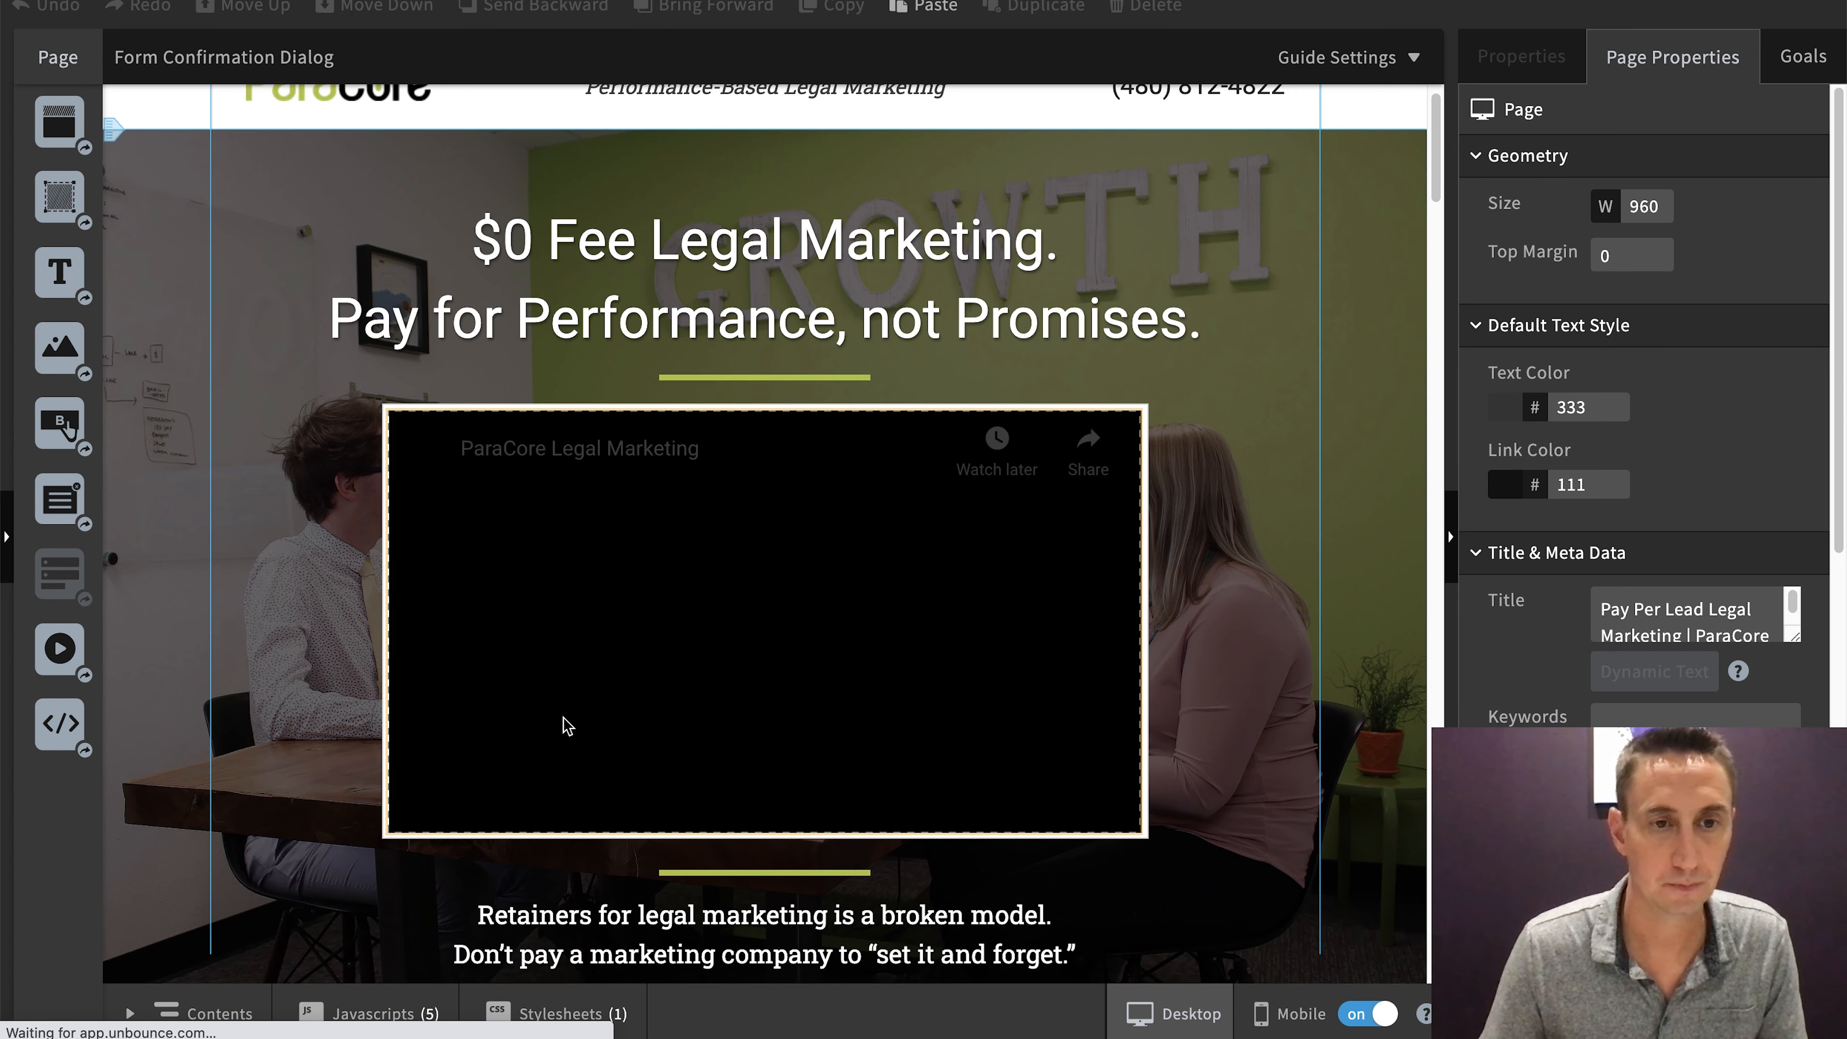
scroll(450, 954, down, 3)
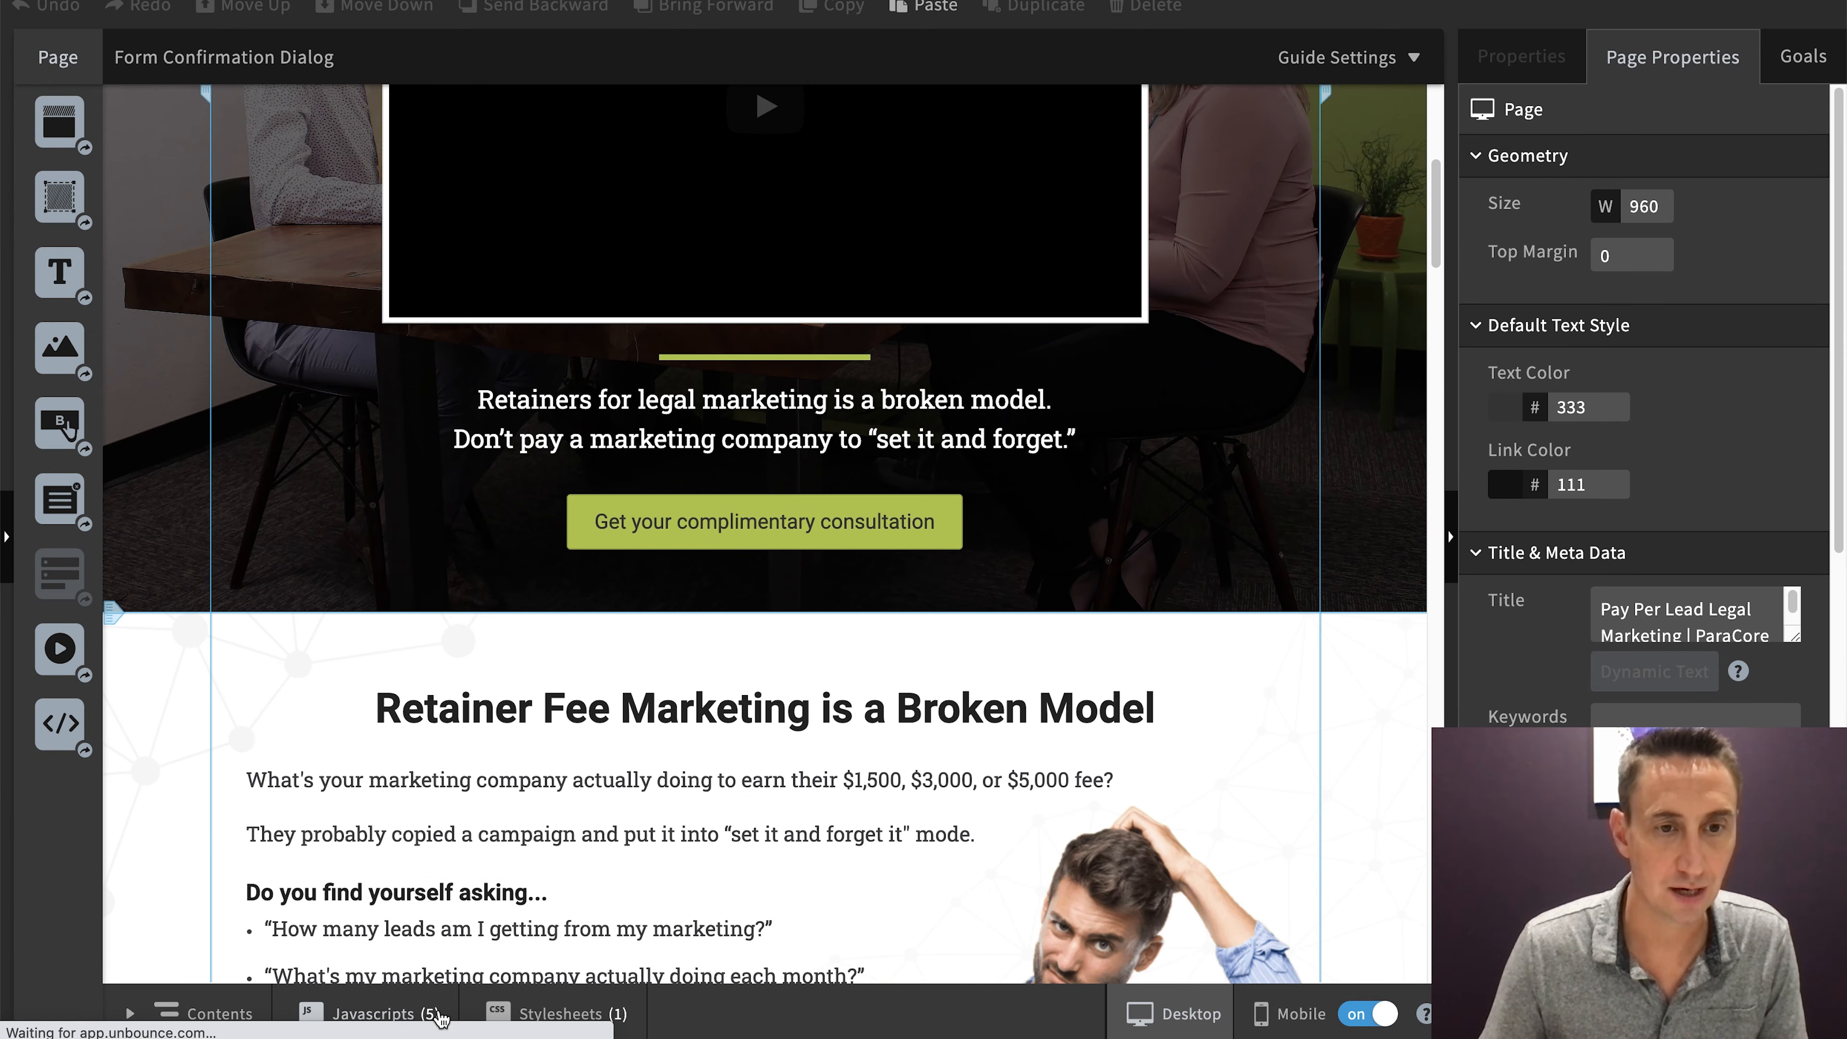
click(412, 1015)
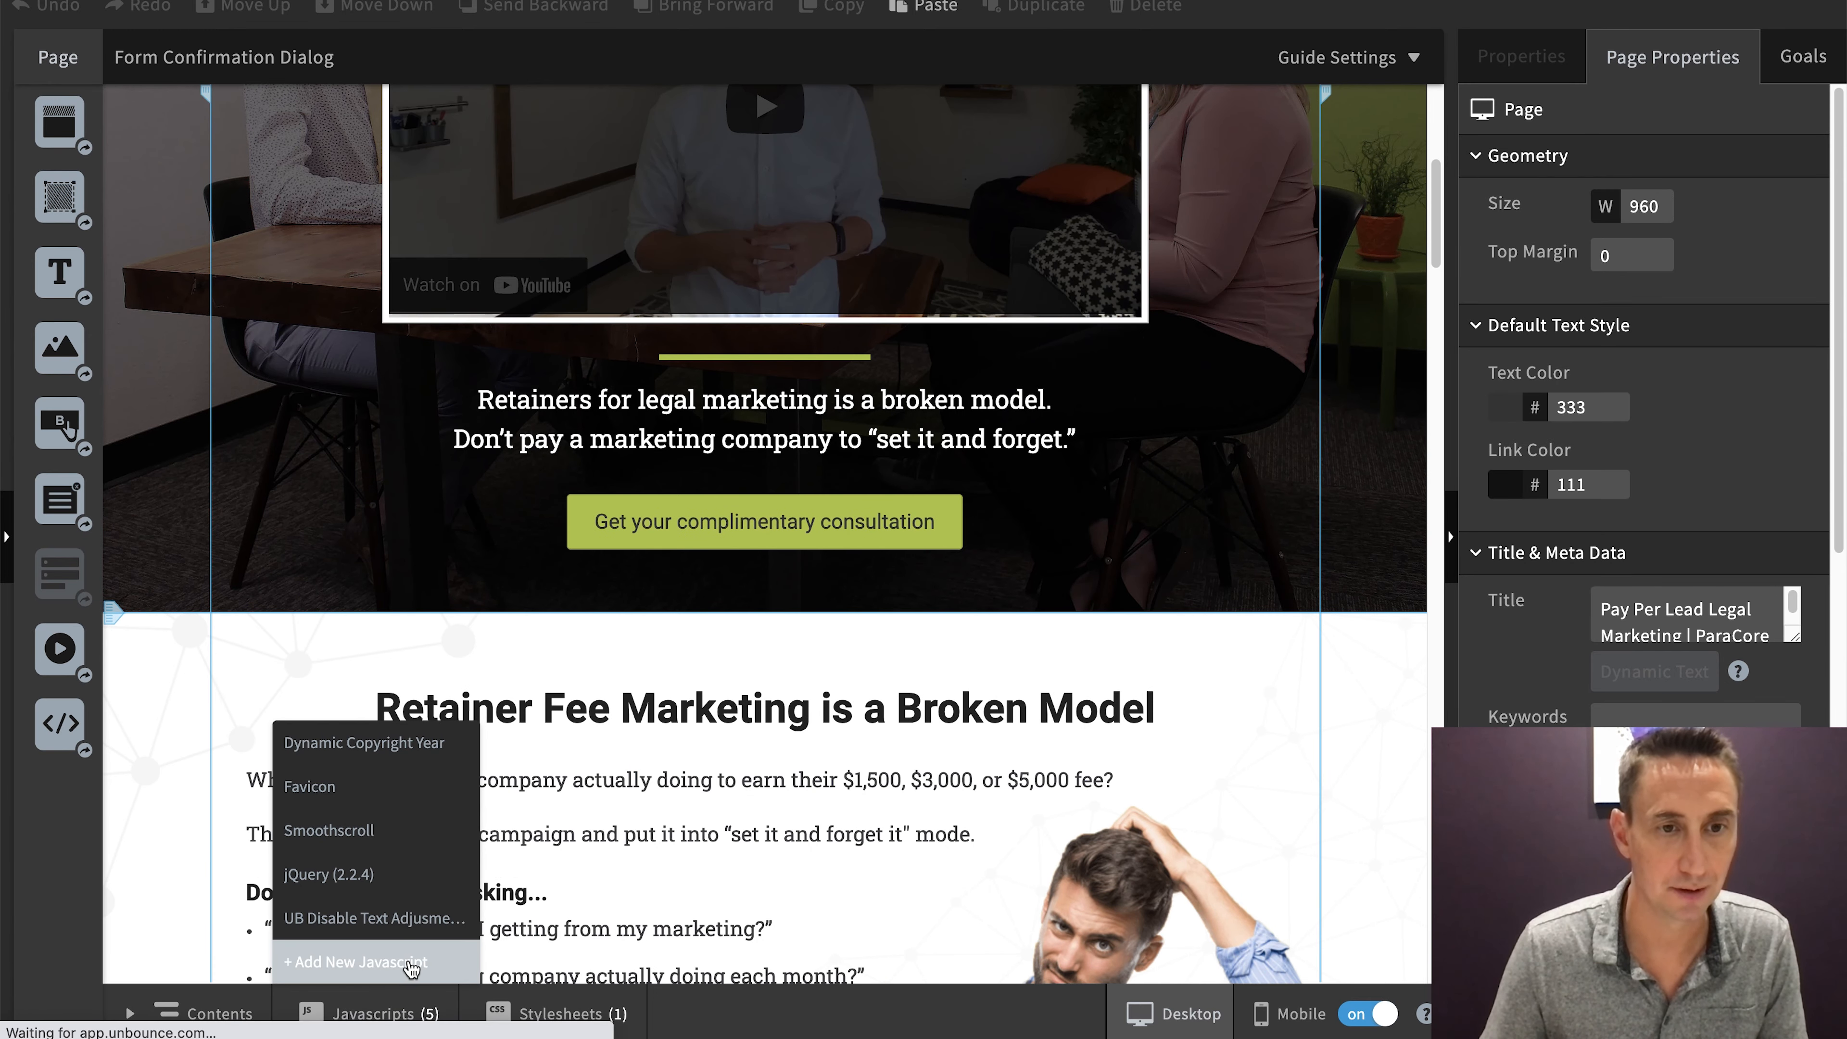
click(411, 962)
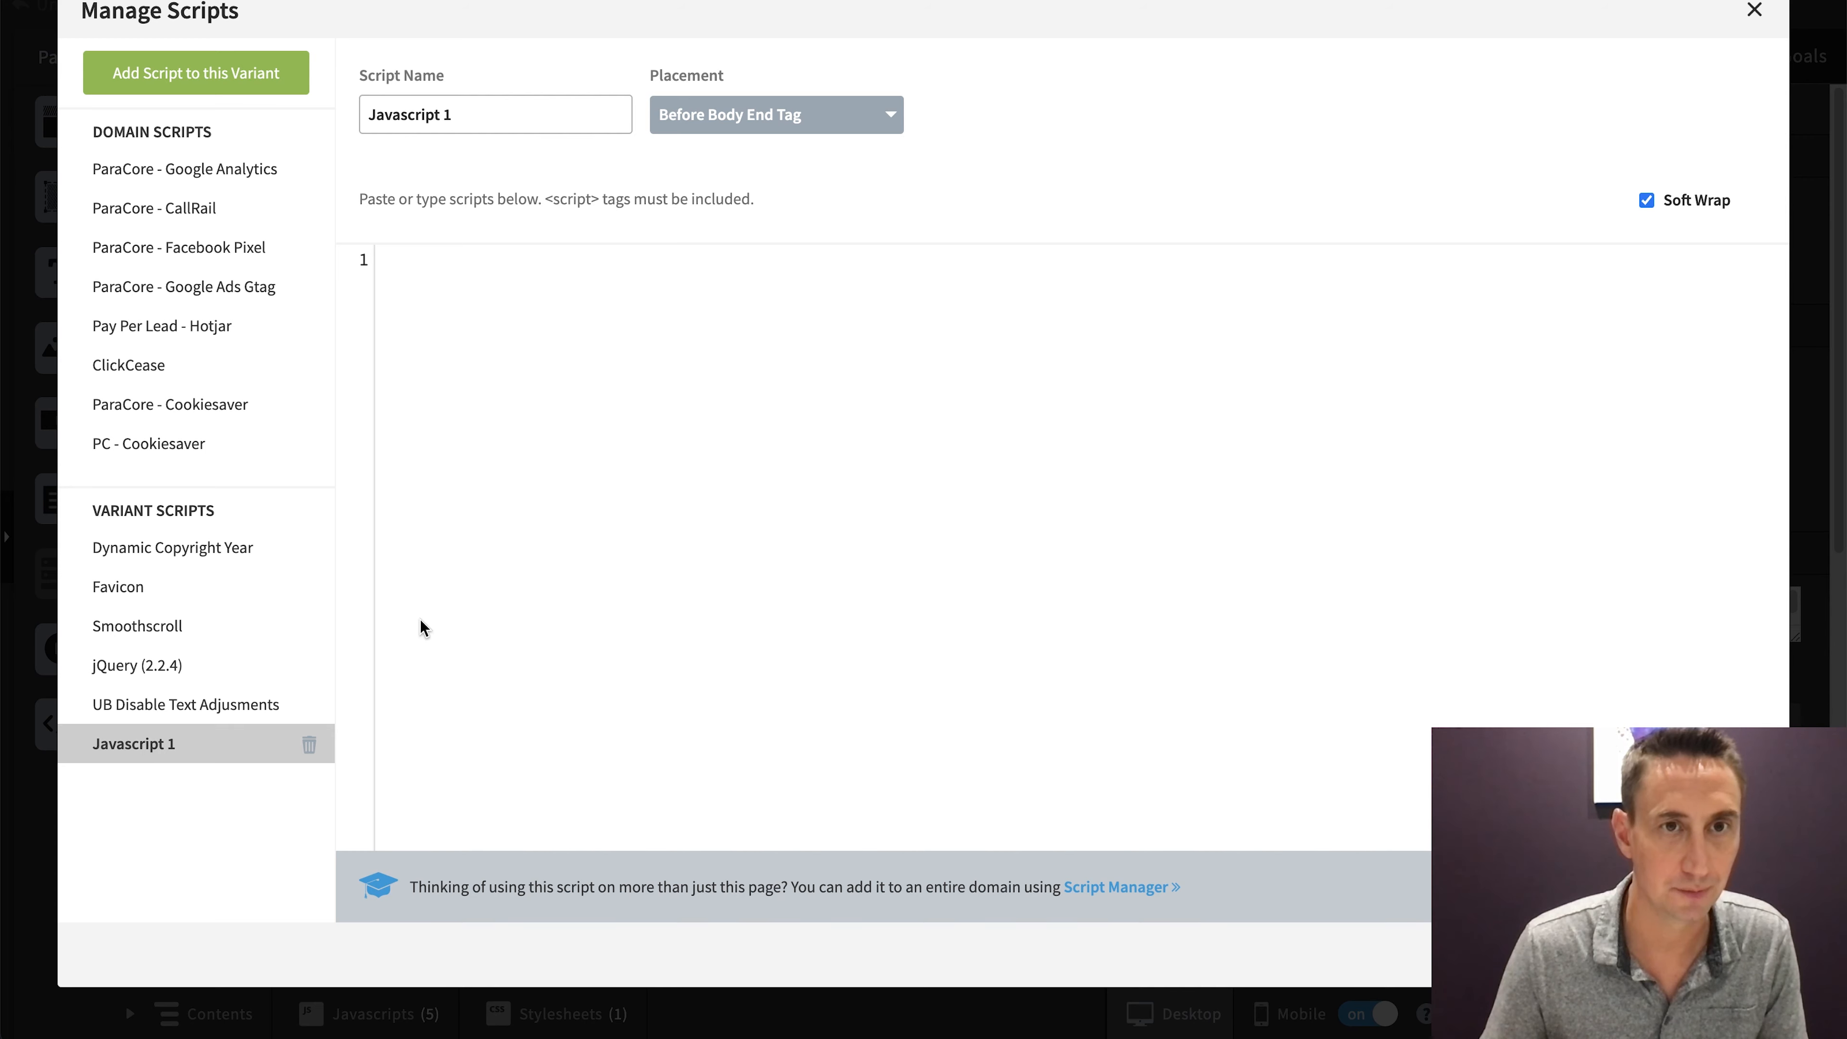
click(312, 749)
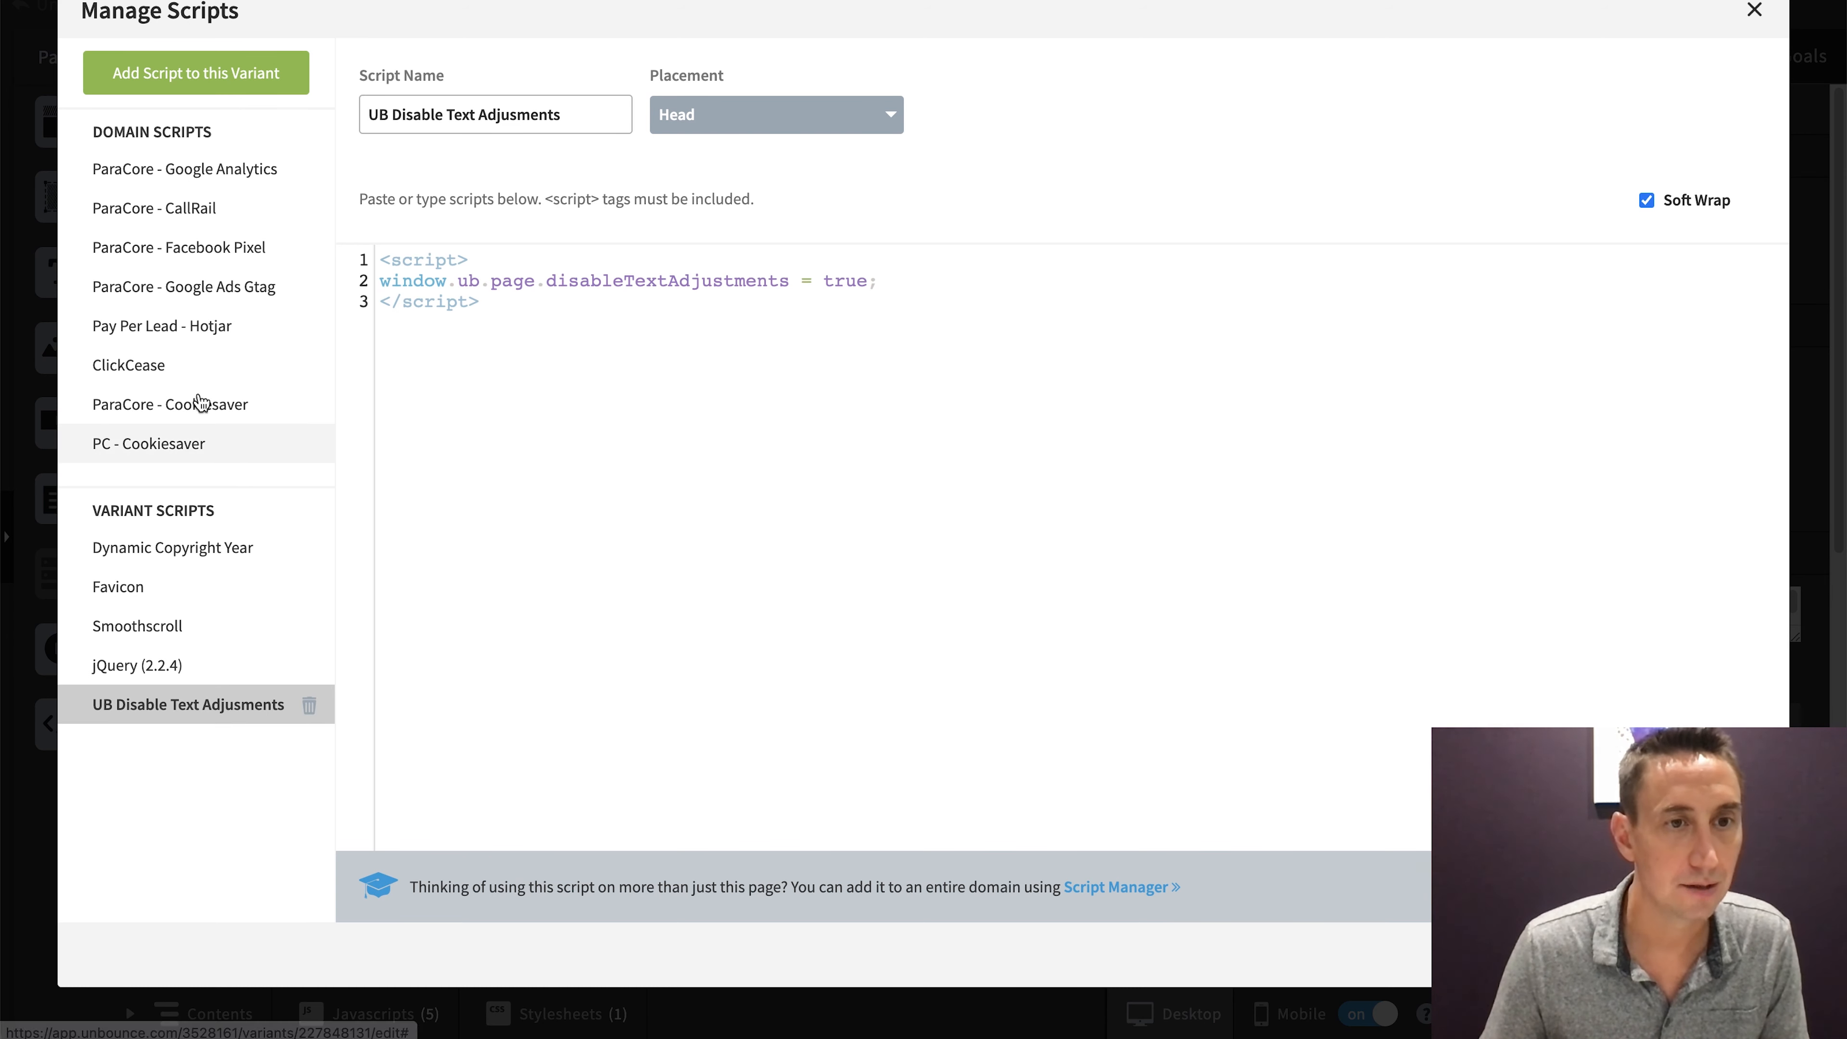
click(182, 297)
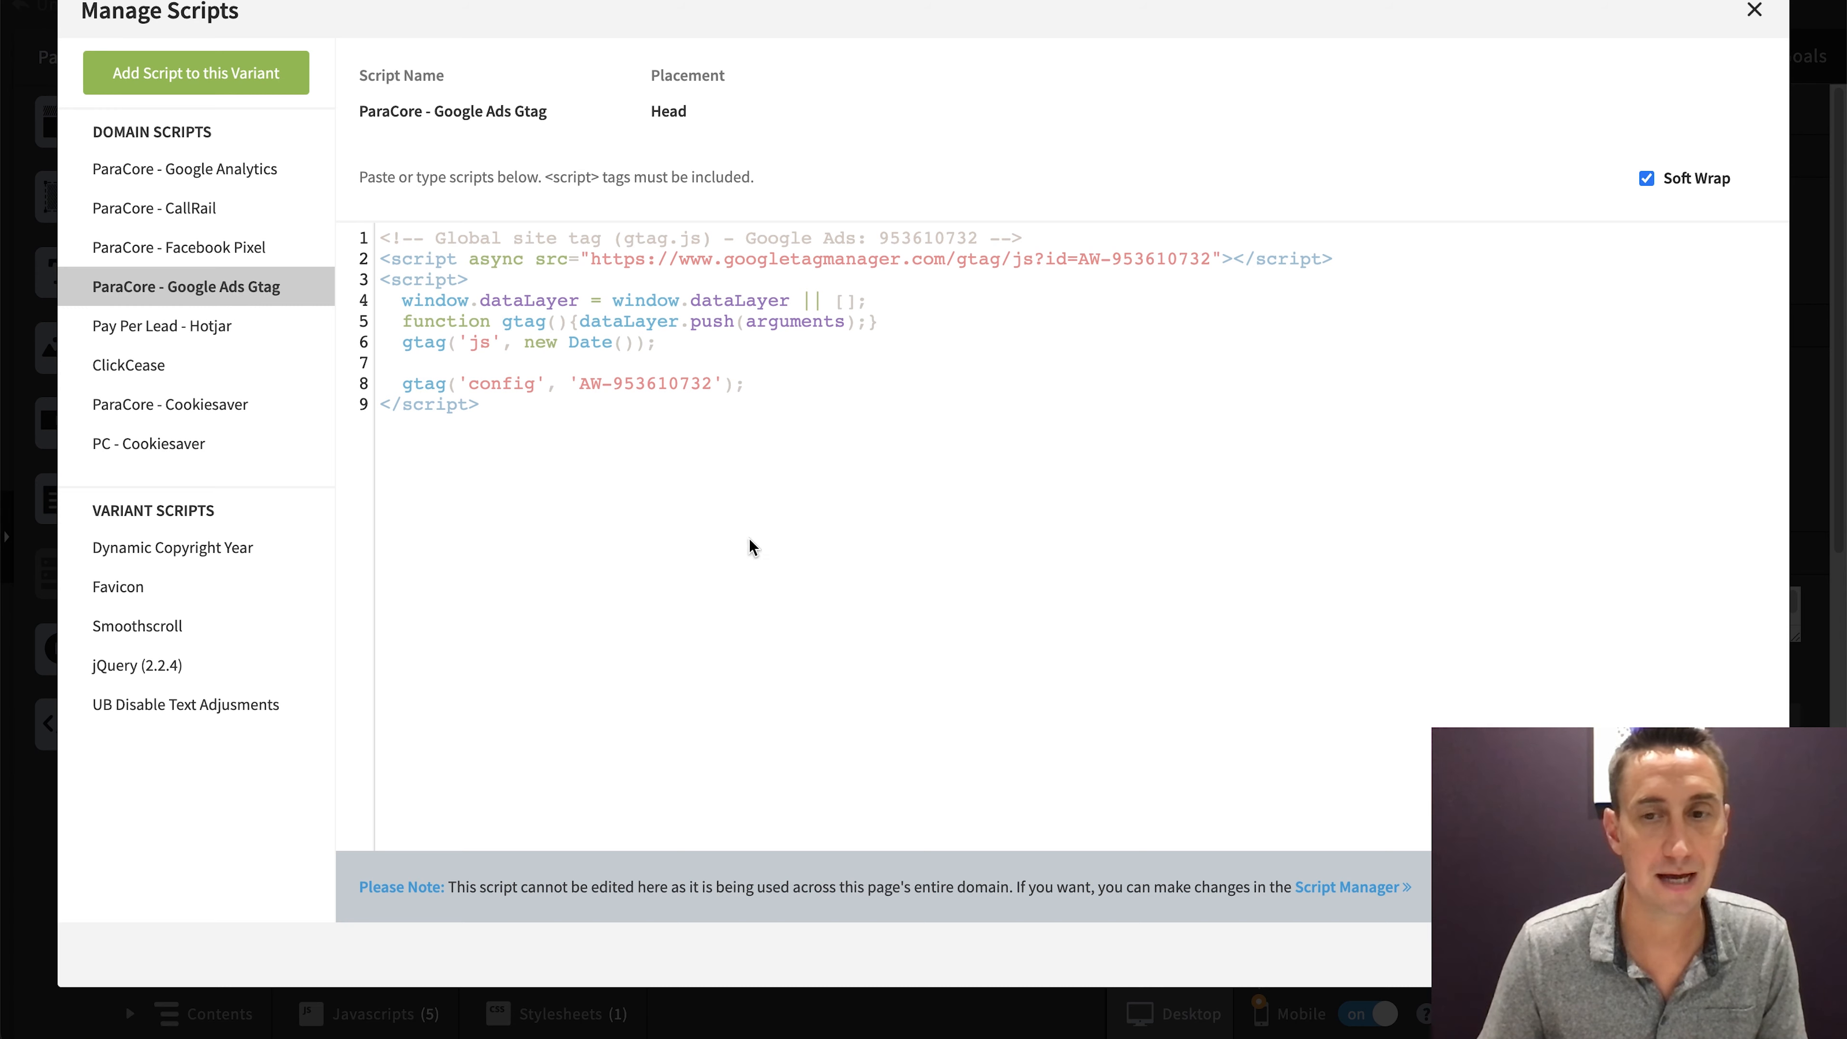
click(1754, 10)
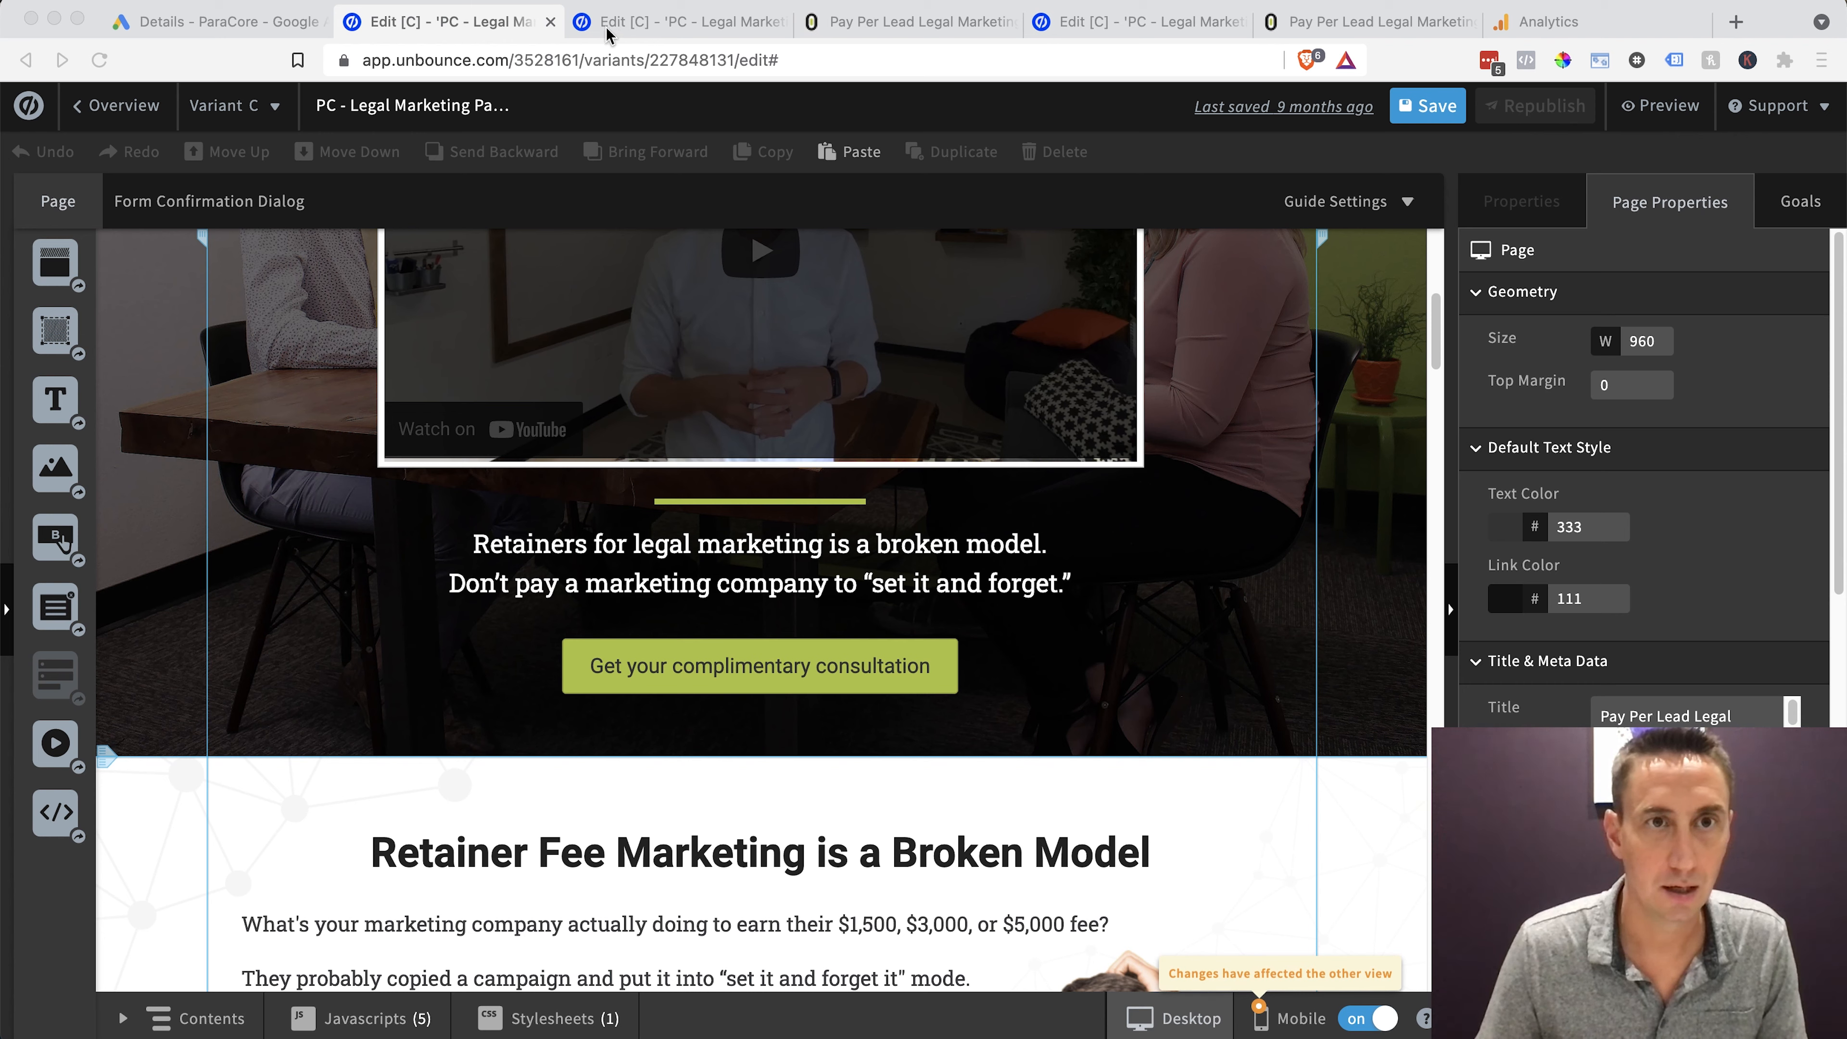
Leave the page builder without saving and view the live paracore.com/legal-marketing page from the page overview
click(479, 22)
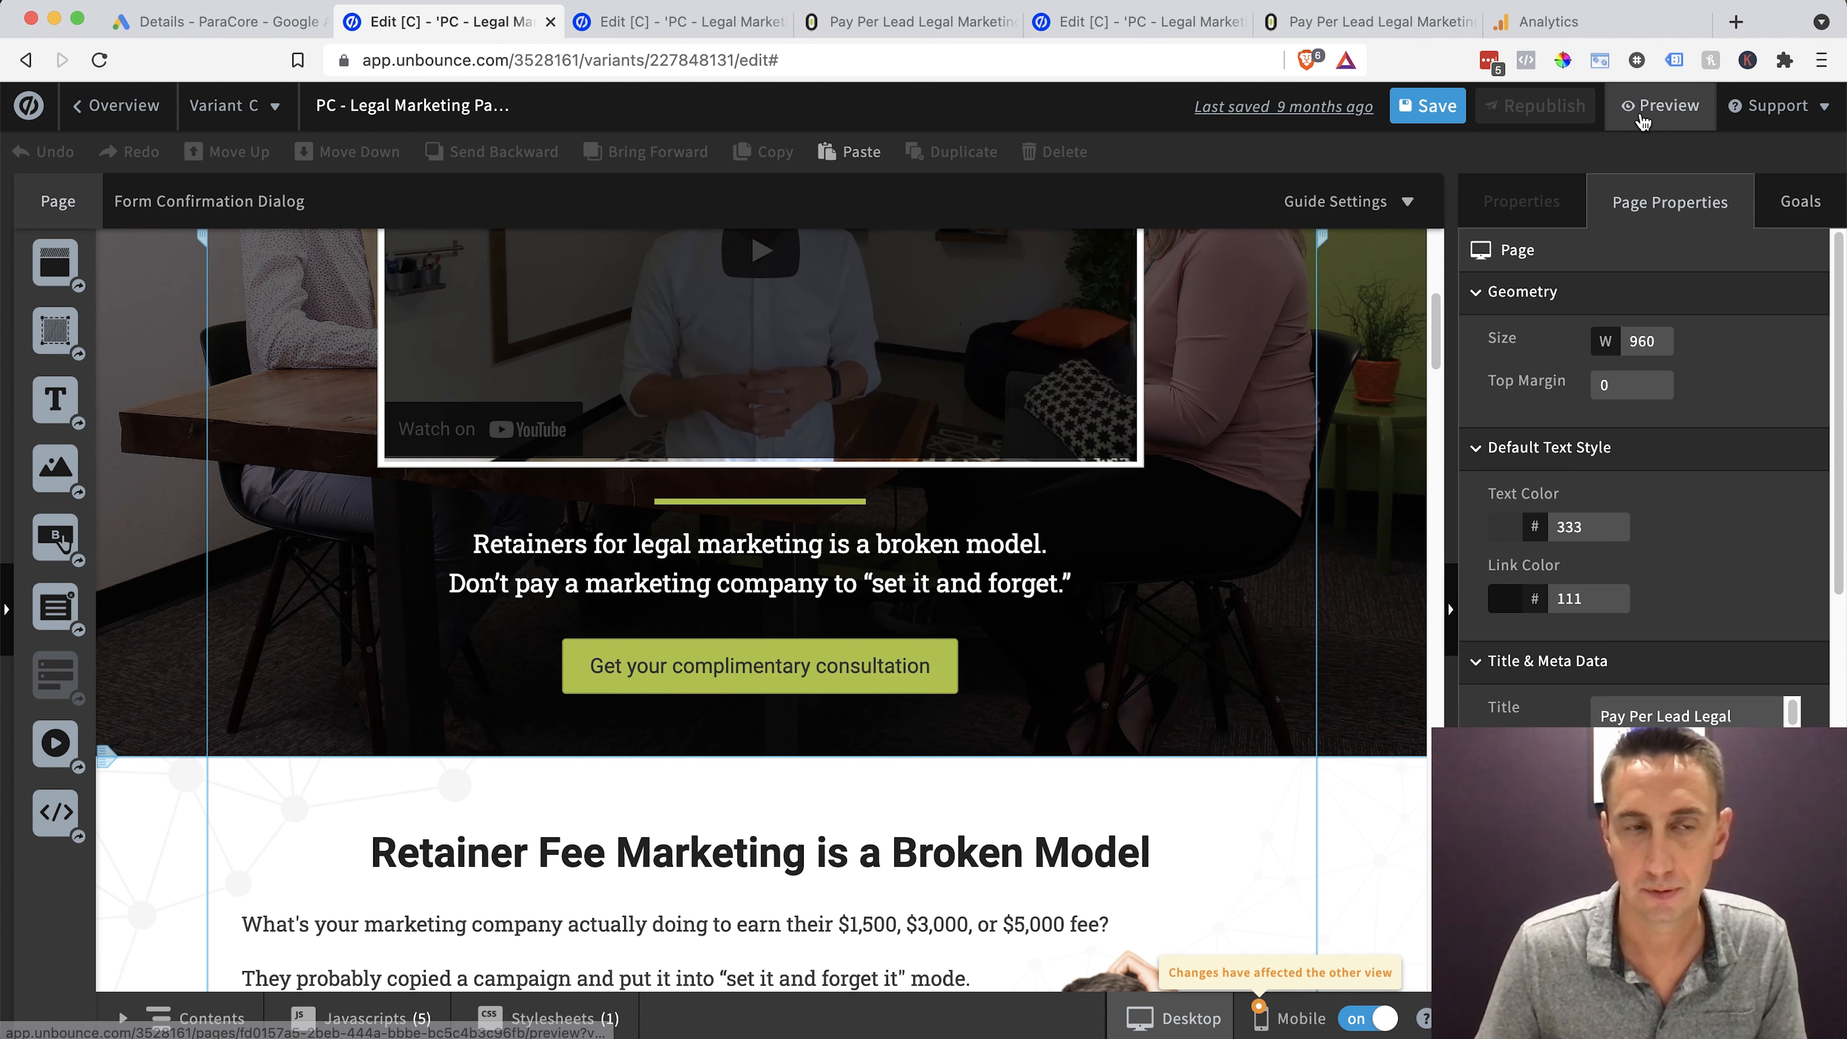
click(26, 59)
click(120, 106)
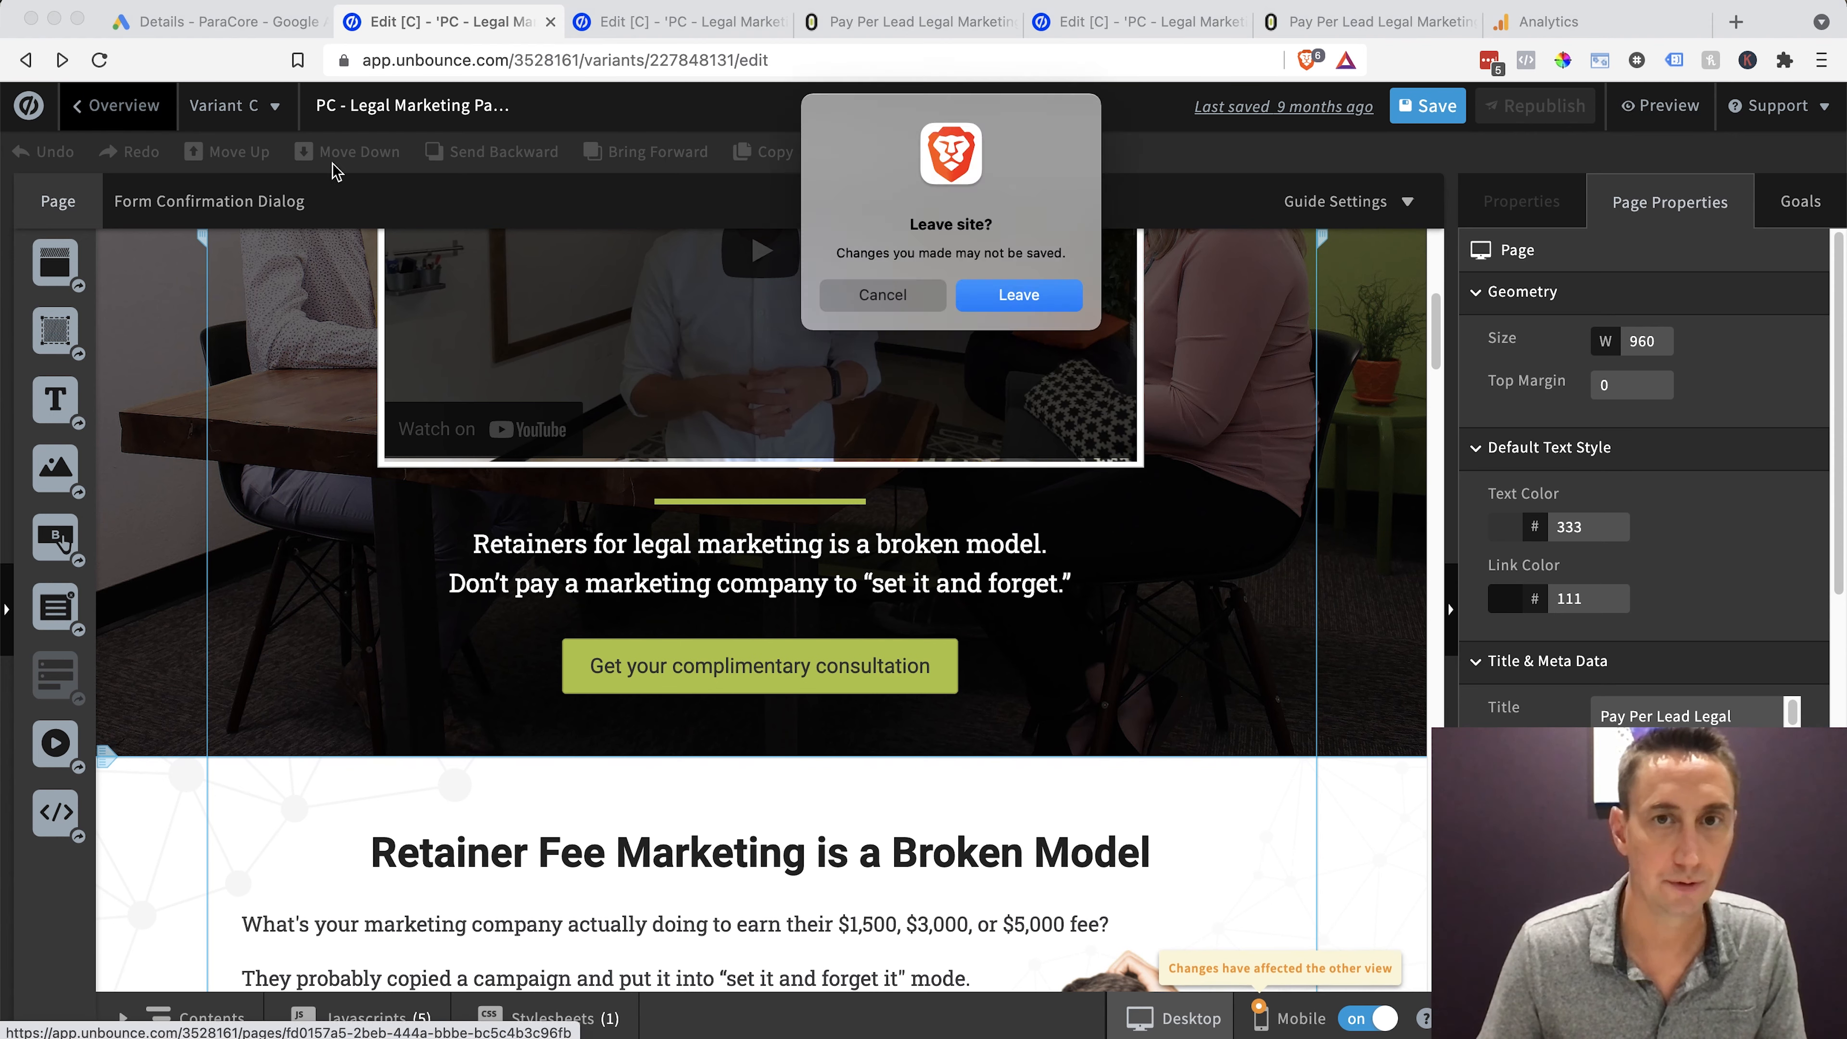
click(1014, 177)
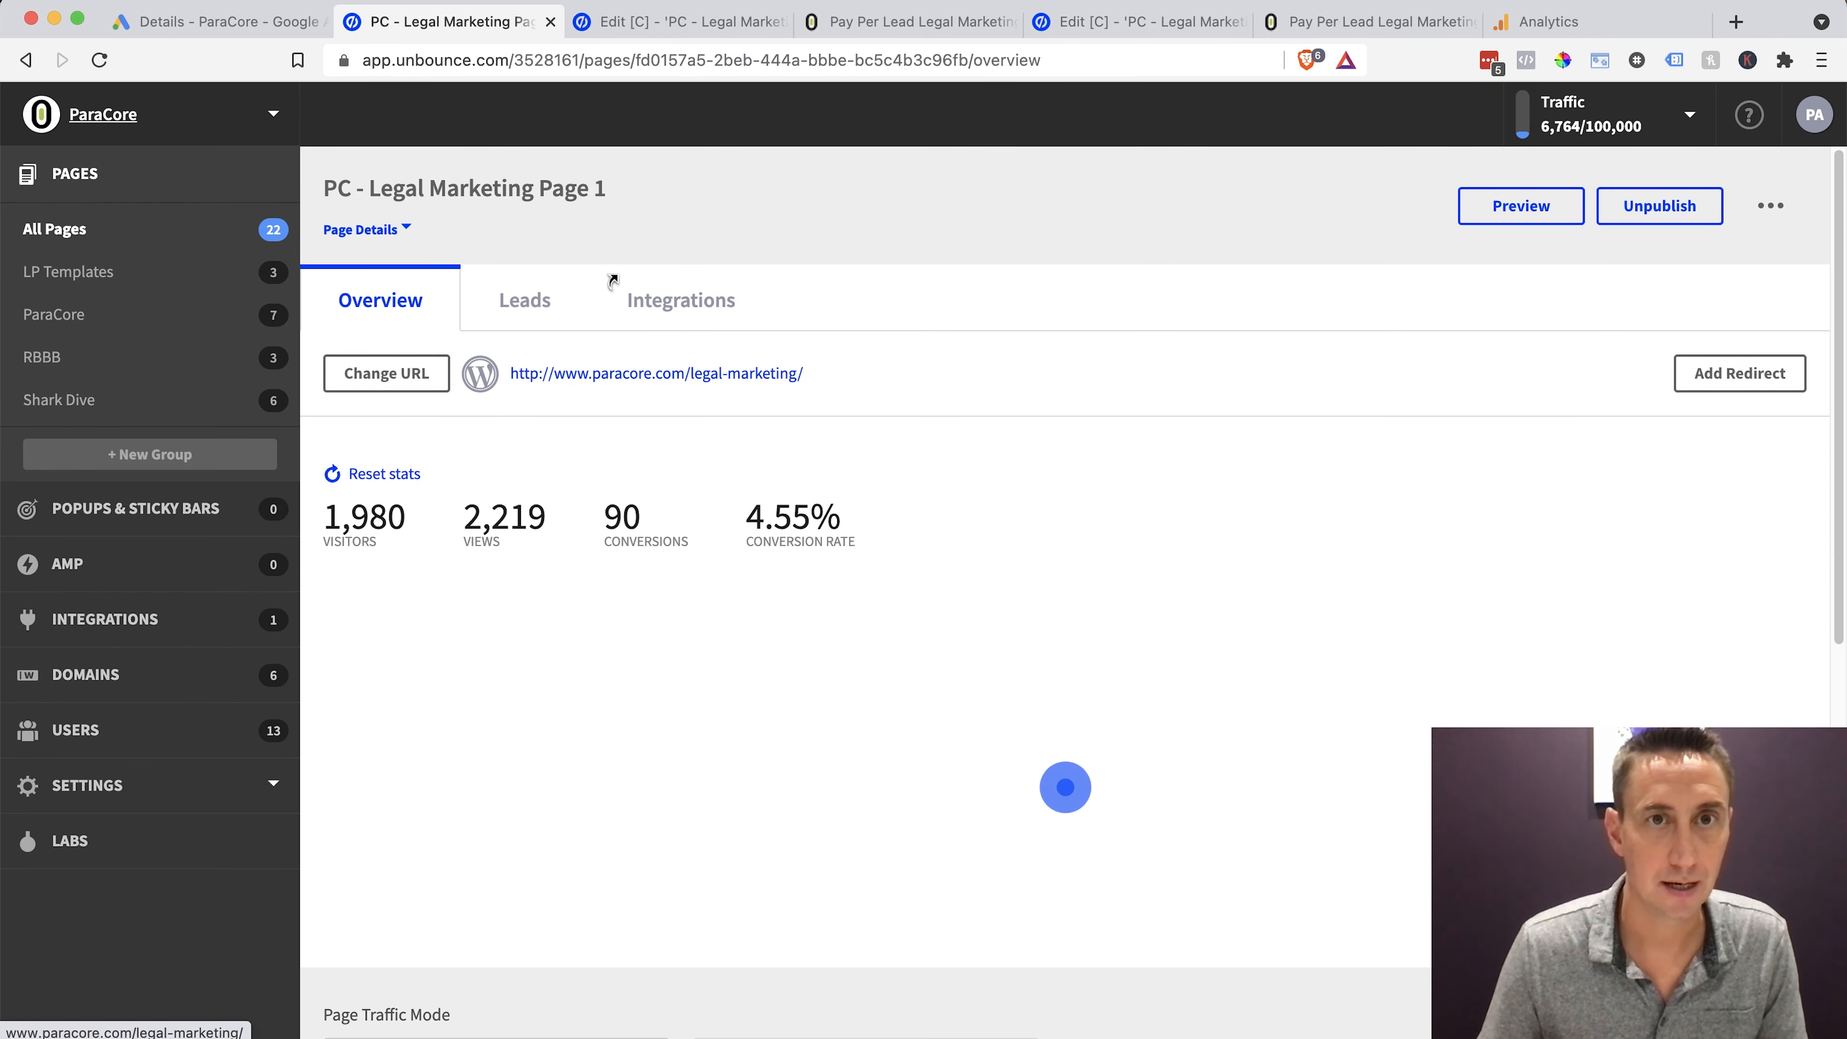
click(617, 24)
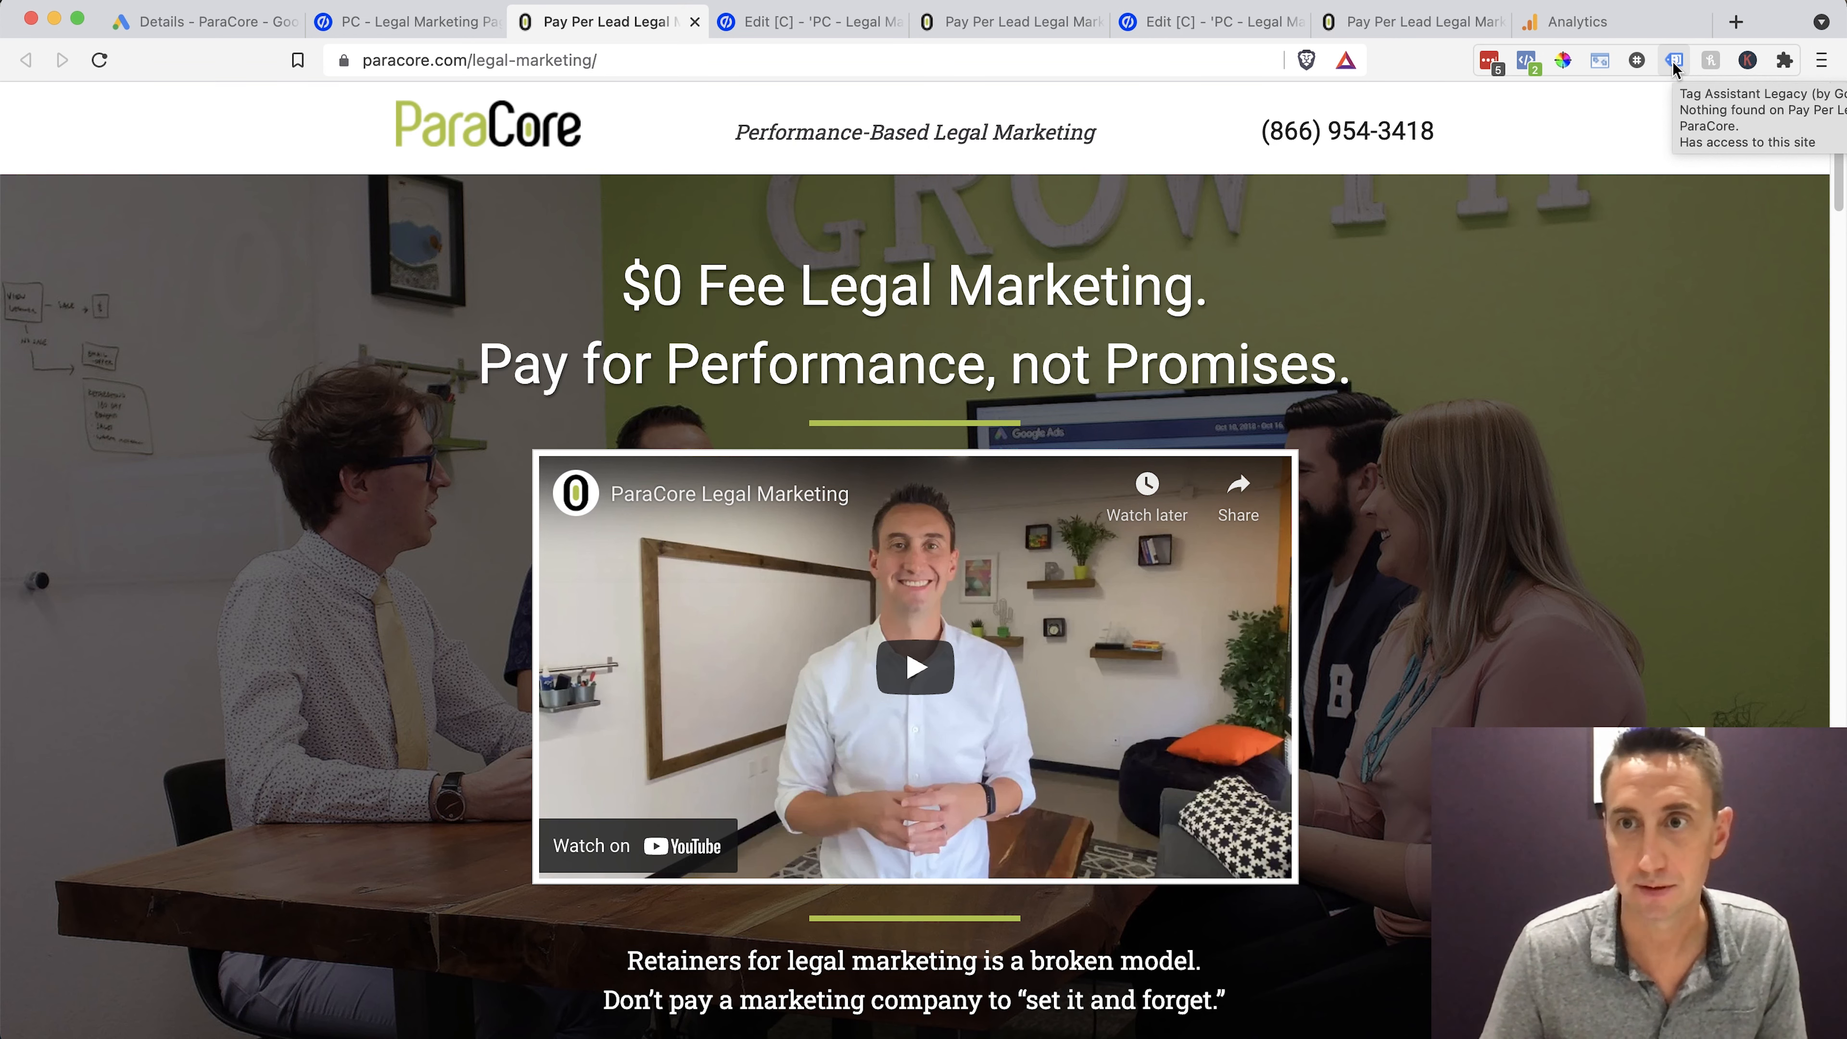
Enable Tag Assistant Legacy on the live landing page, reload the page and review the tag analysis
click(1673, 66)
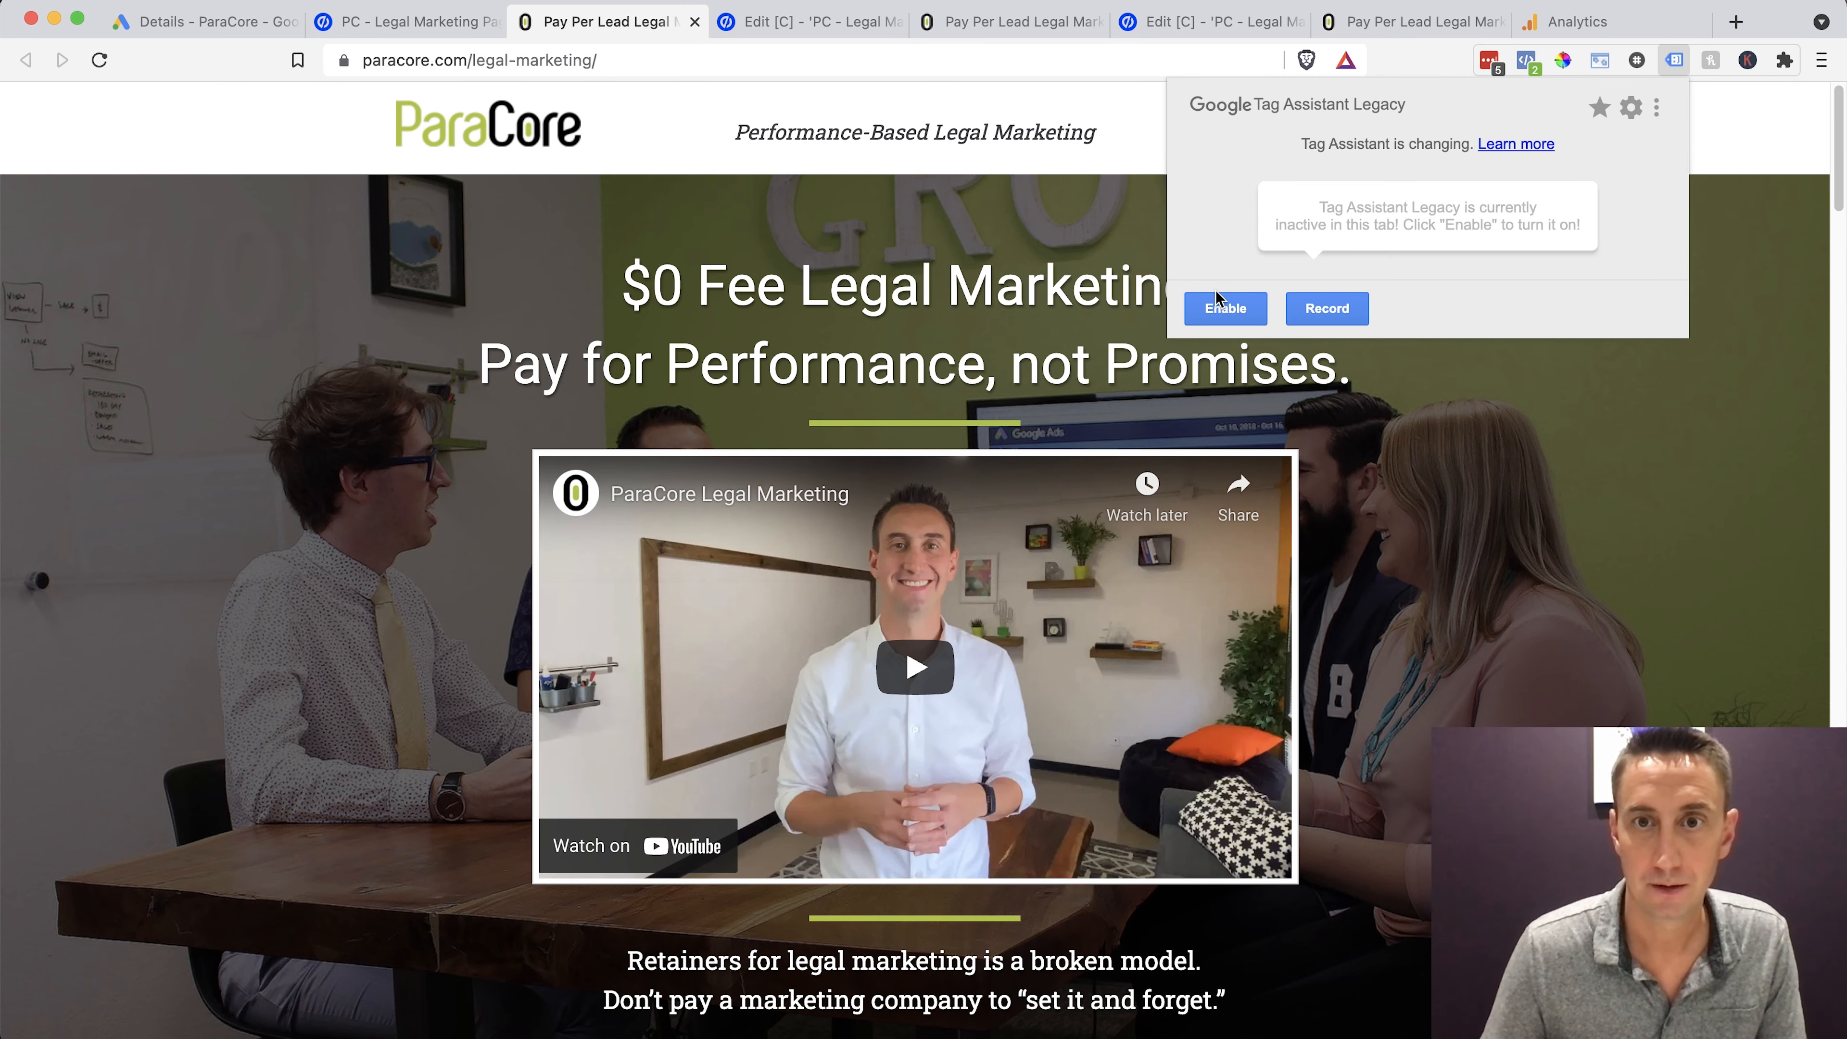
click(1219, 321)
click(1131, 182)
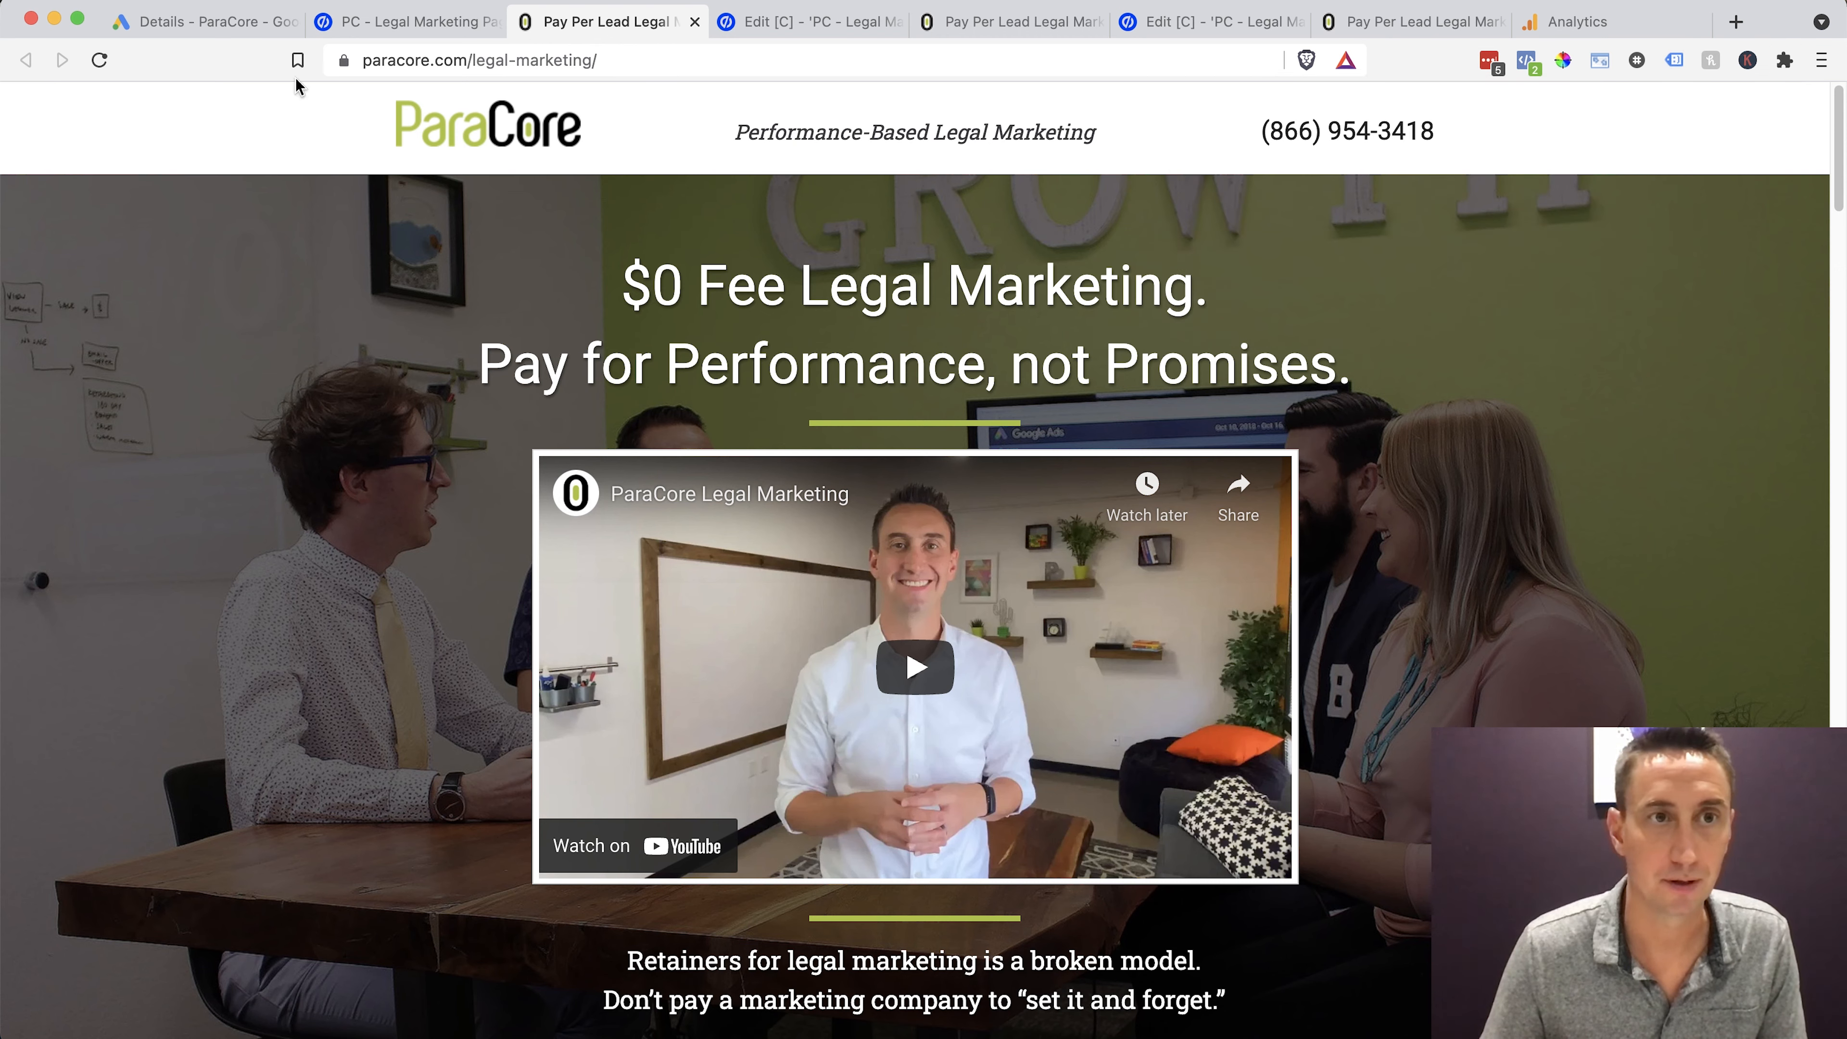
click(99, 59)
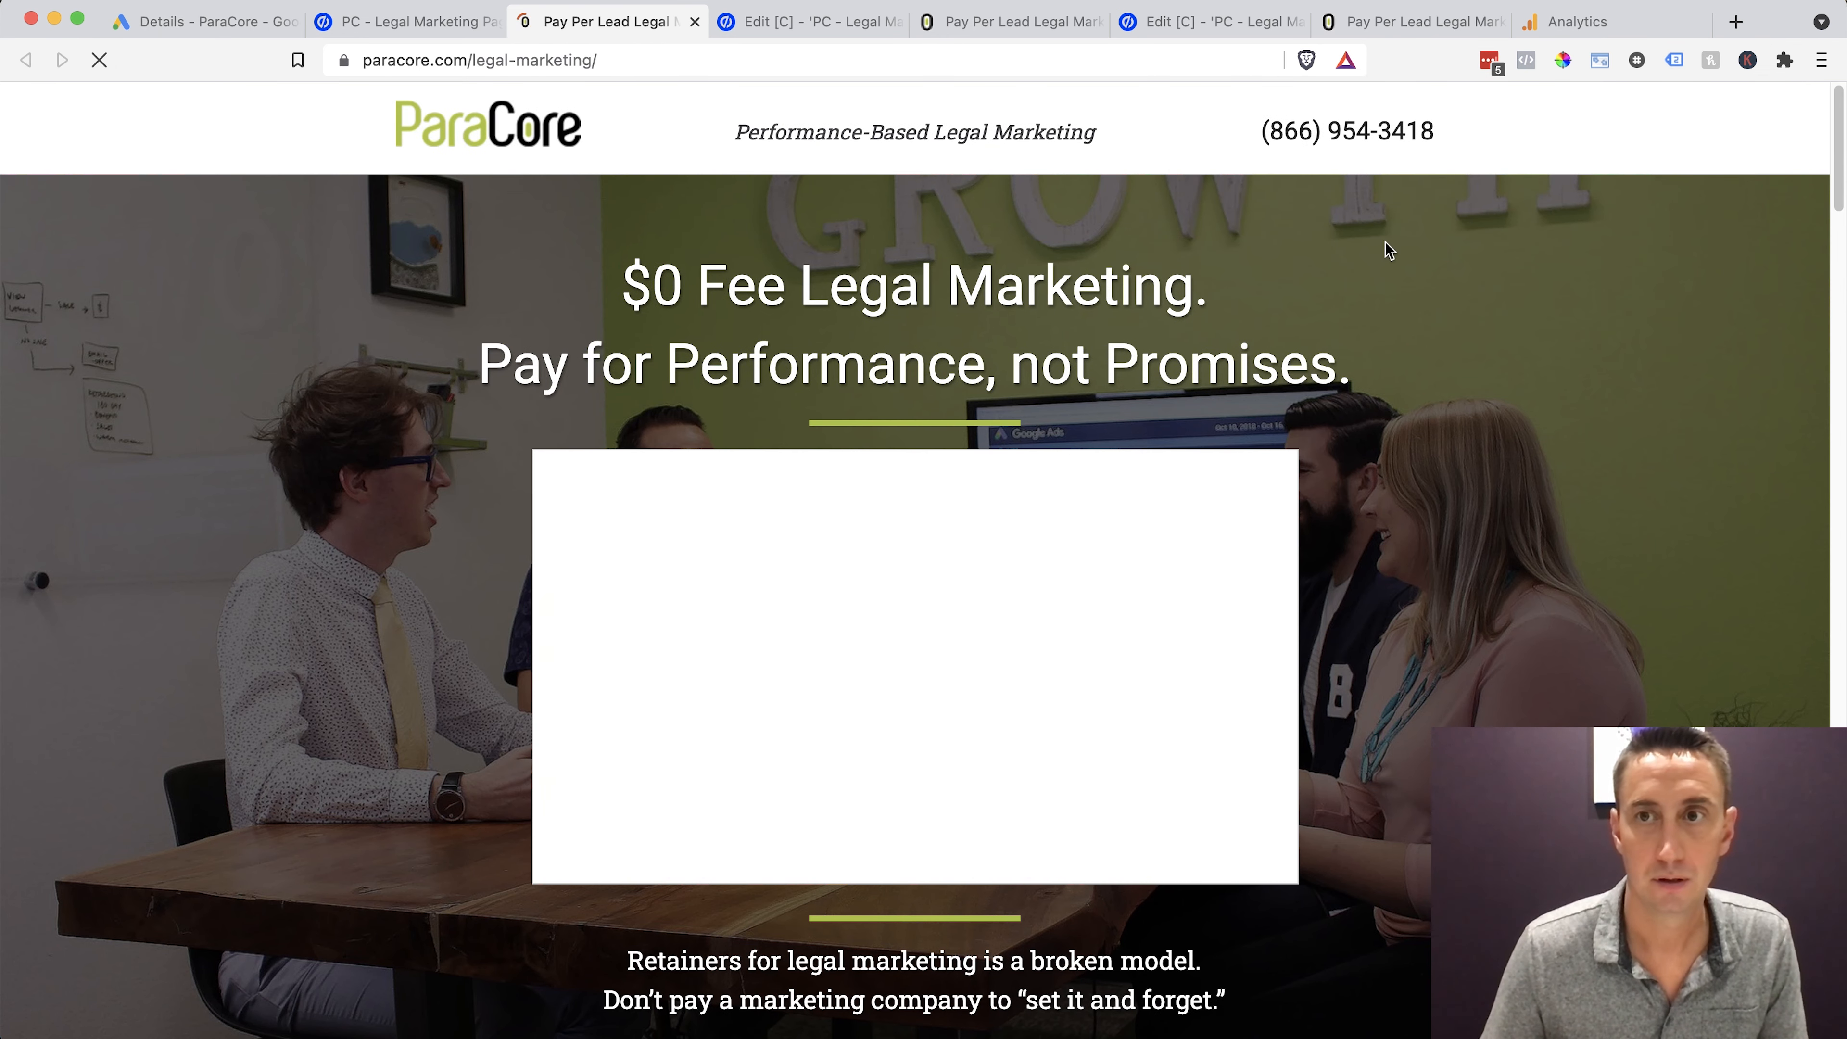
click(1673, 60)
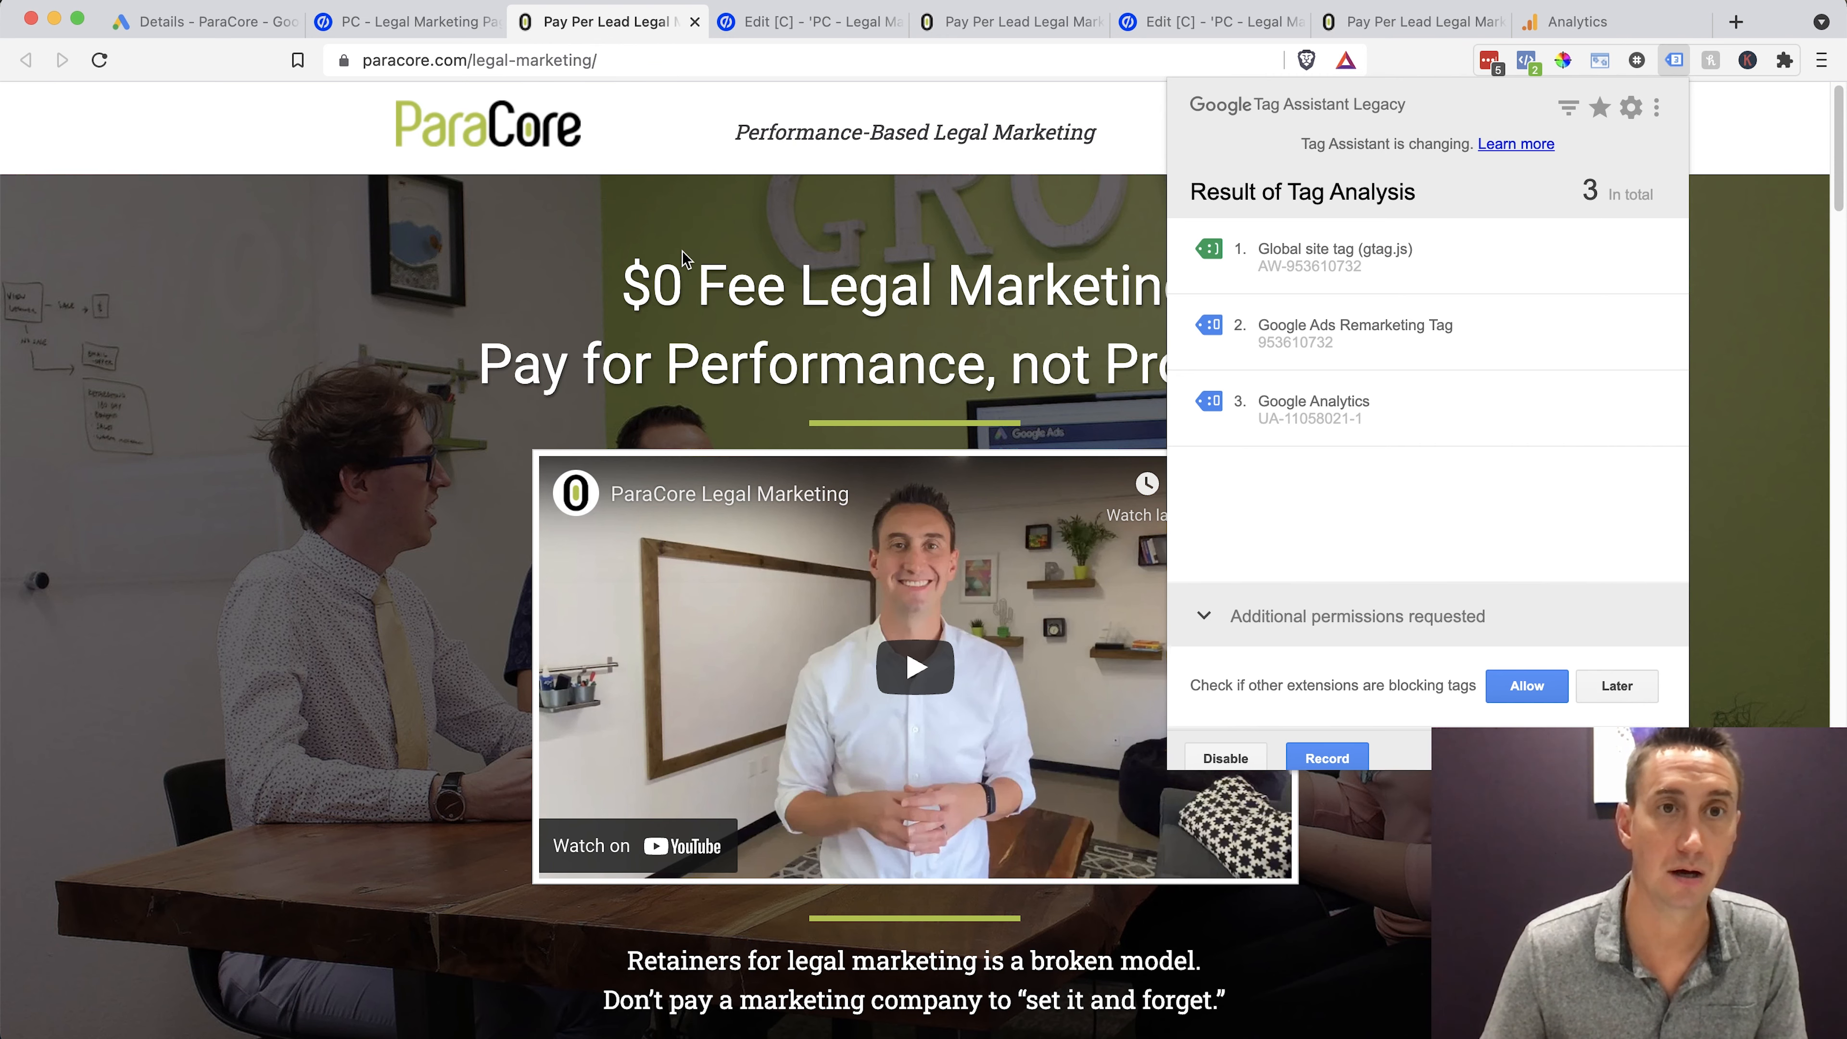
click(638, 241)
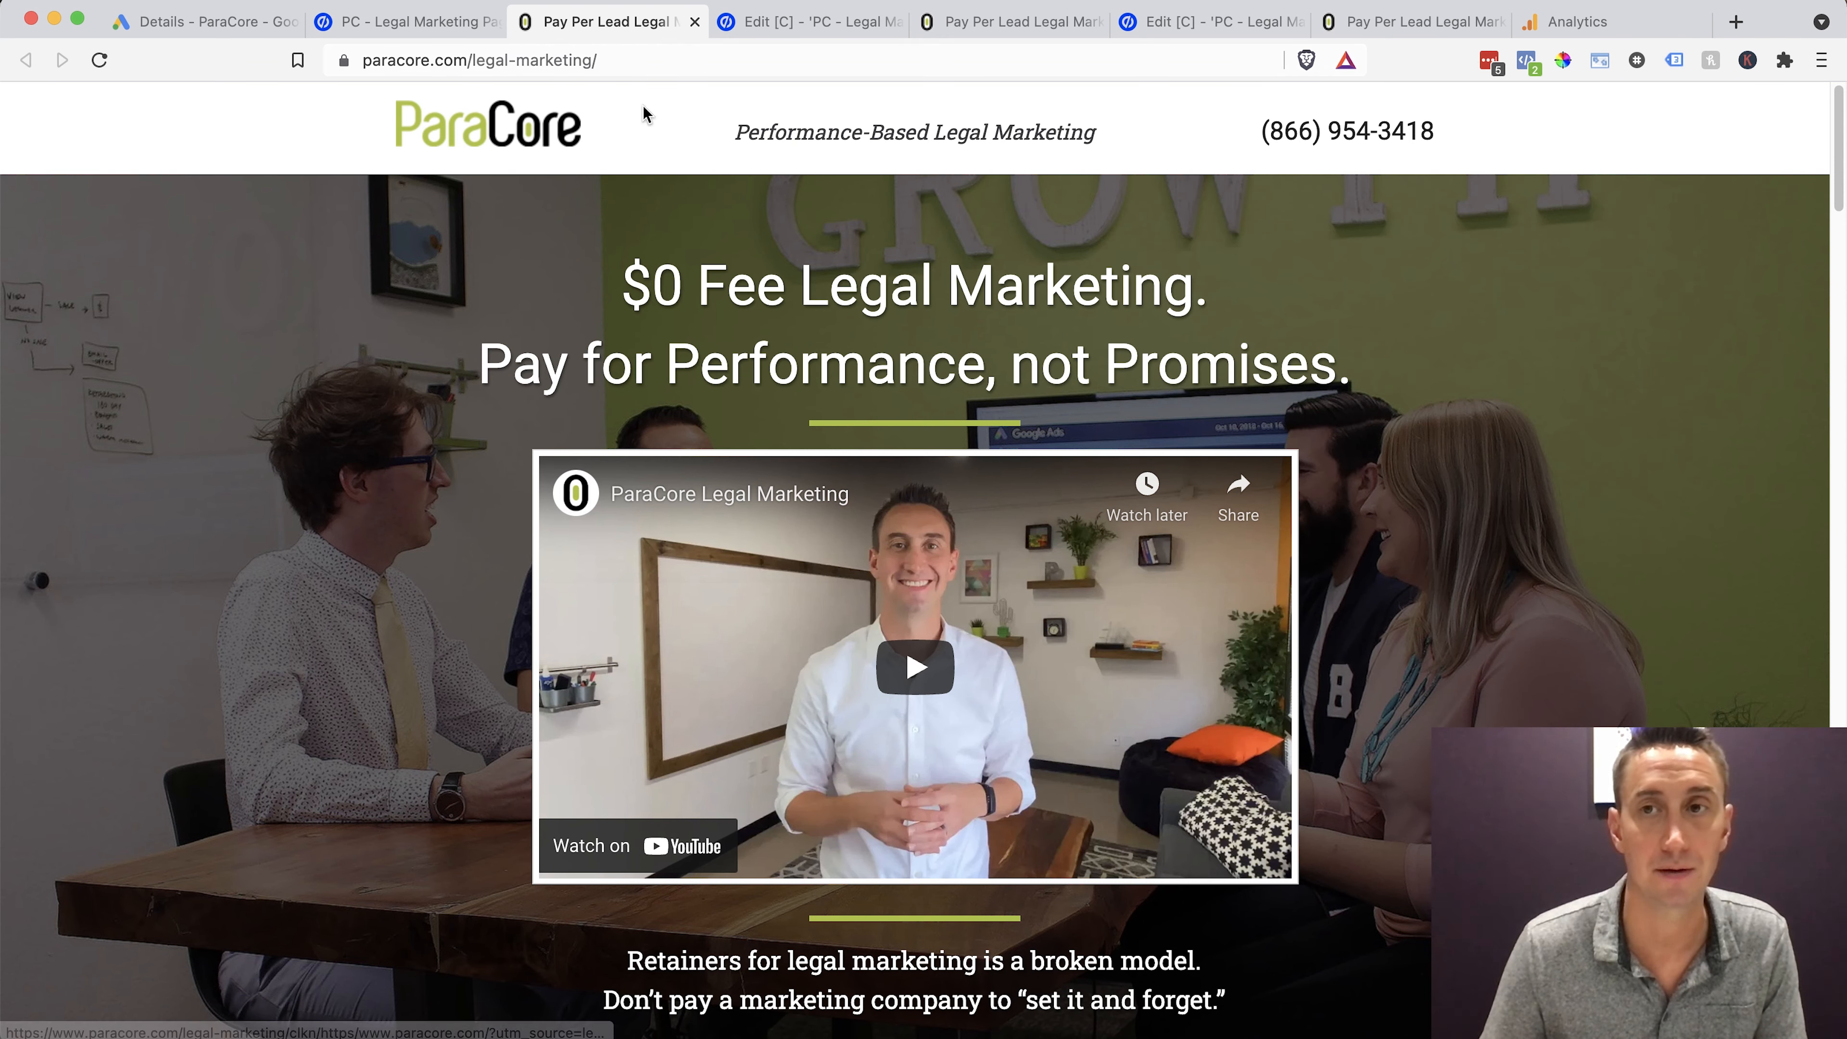
Search the web for google tag assistant in a new tab and open the Tag Assistant Legacy (by Google) extension page
click(1735, 23)
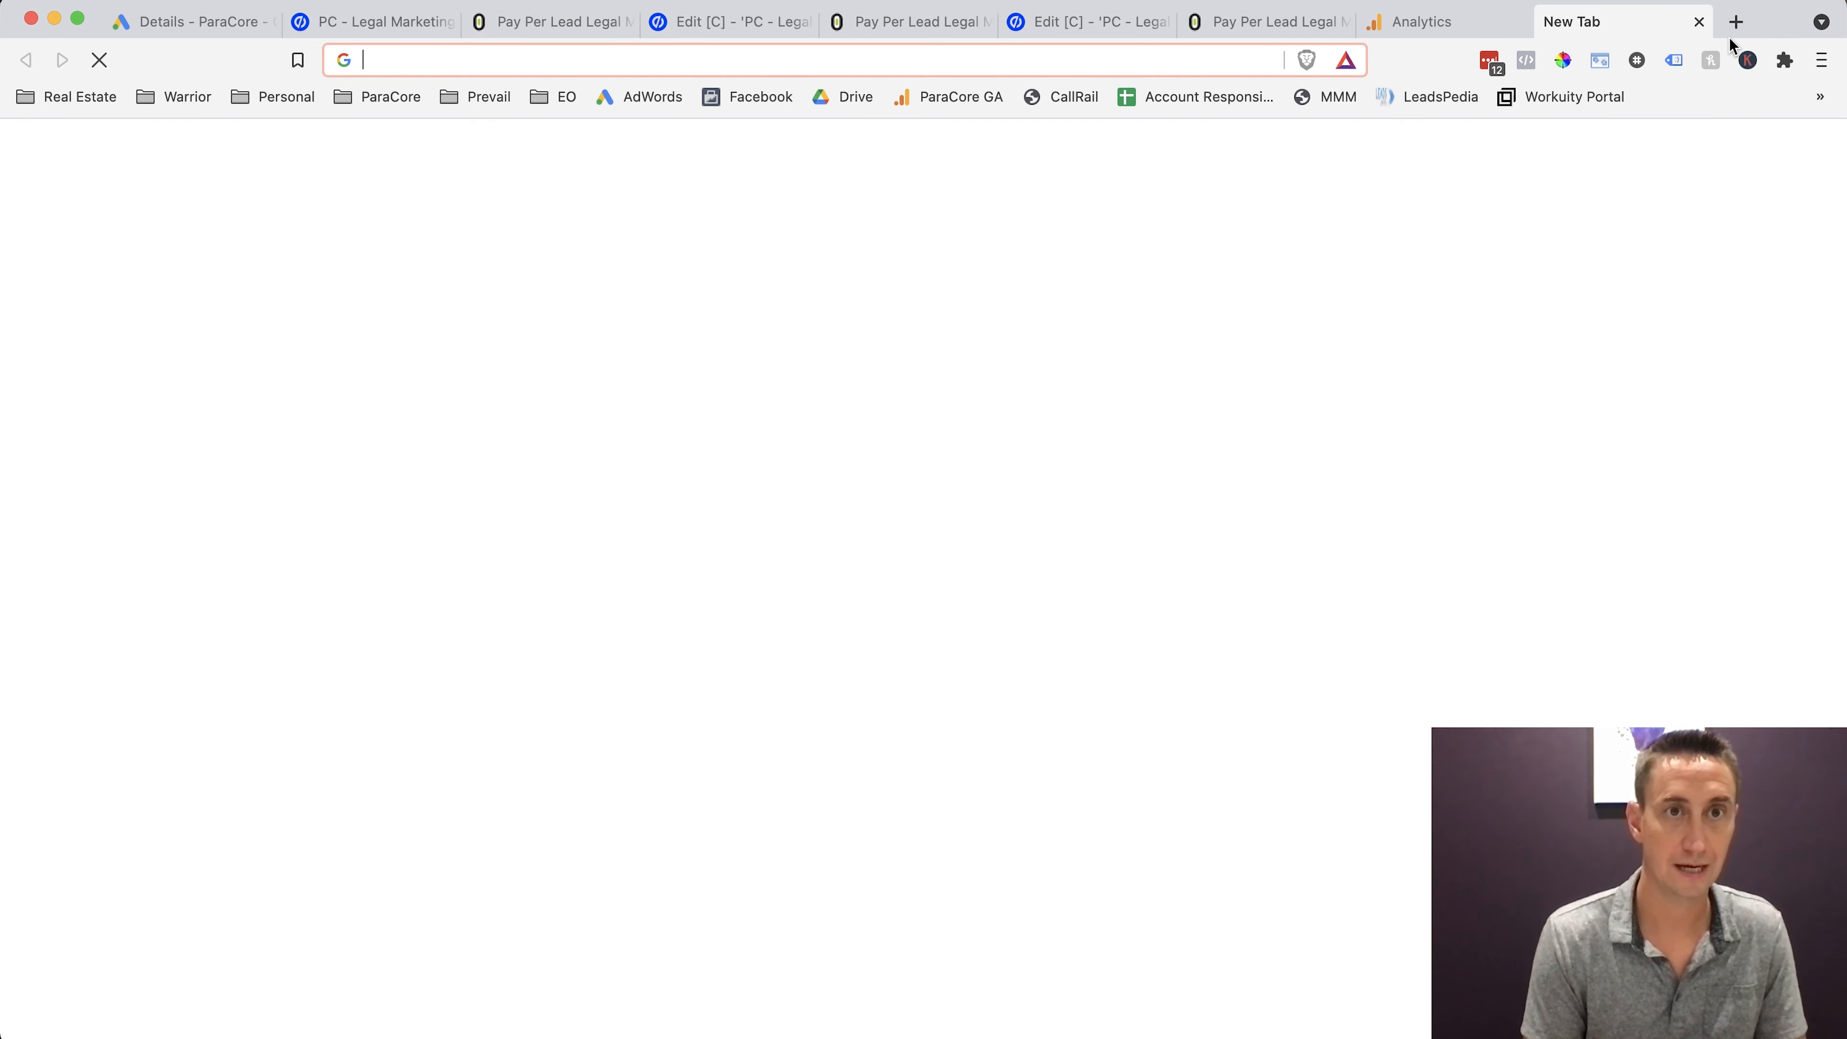
text(gog)
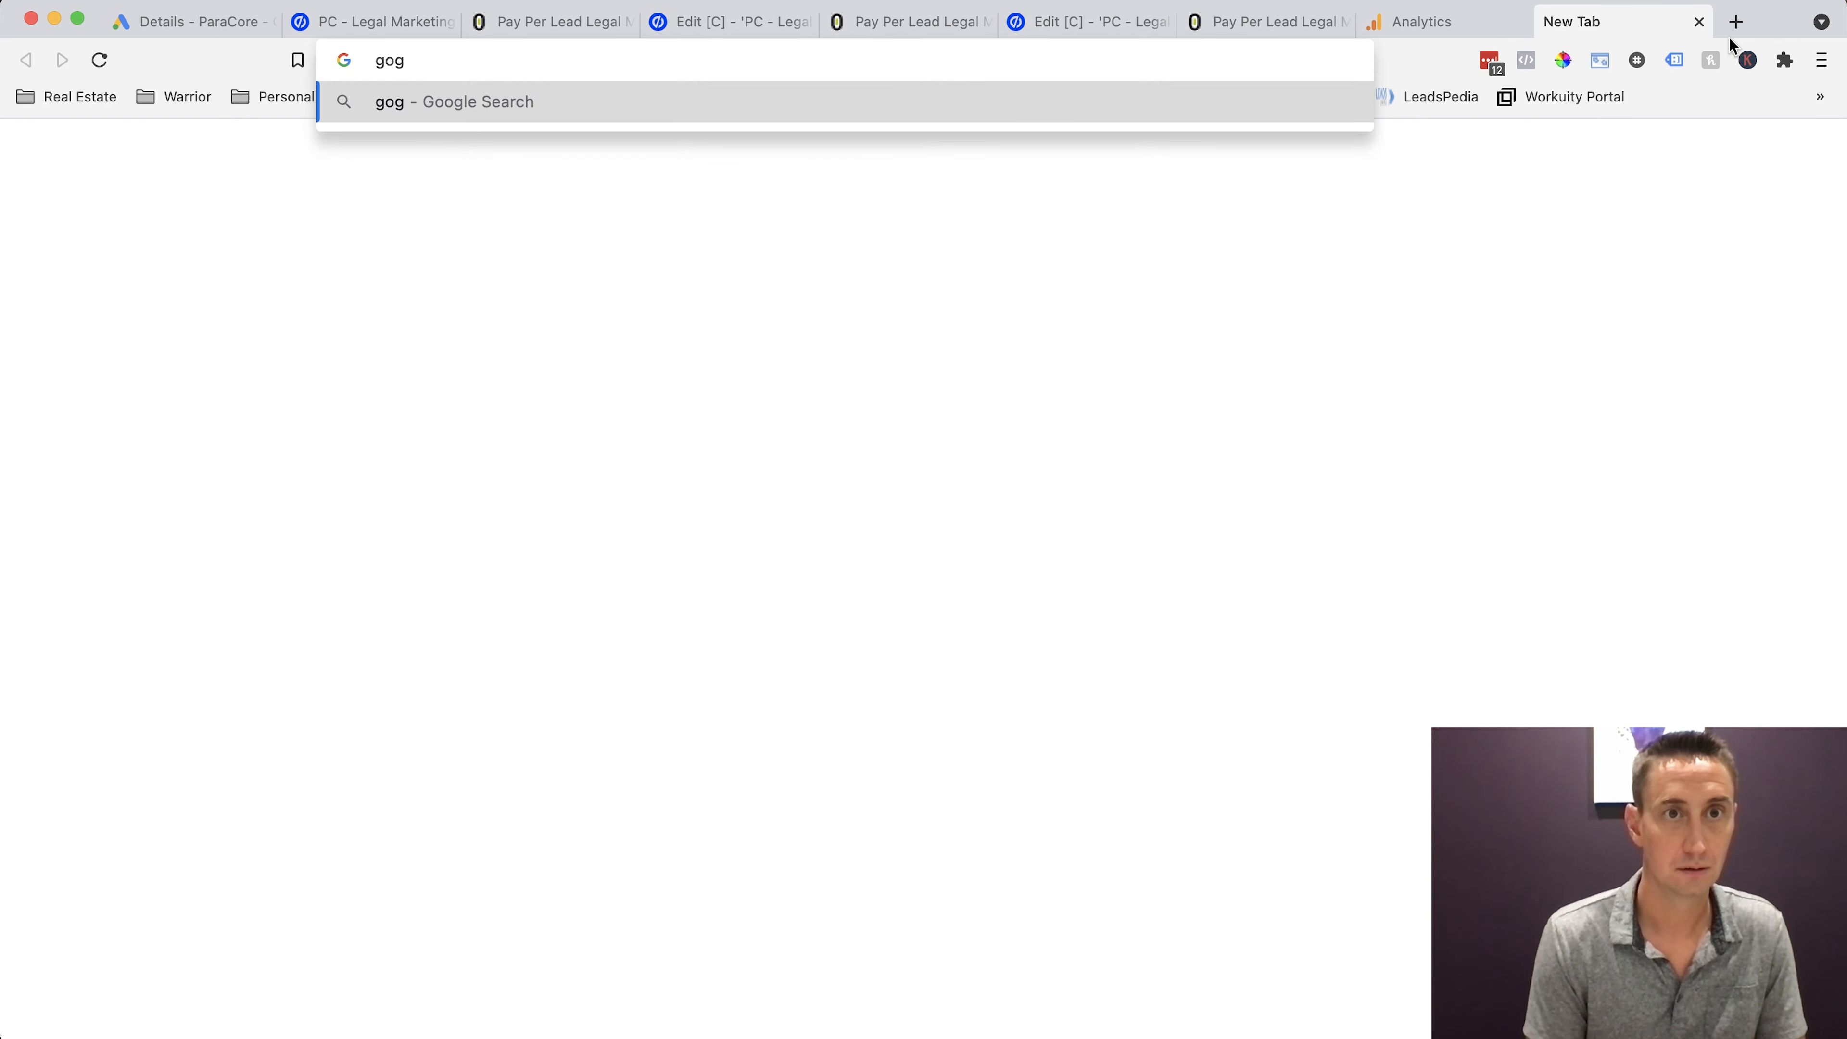
key(BackSpace)
text(ogle tag assistant)
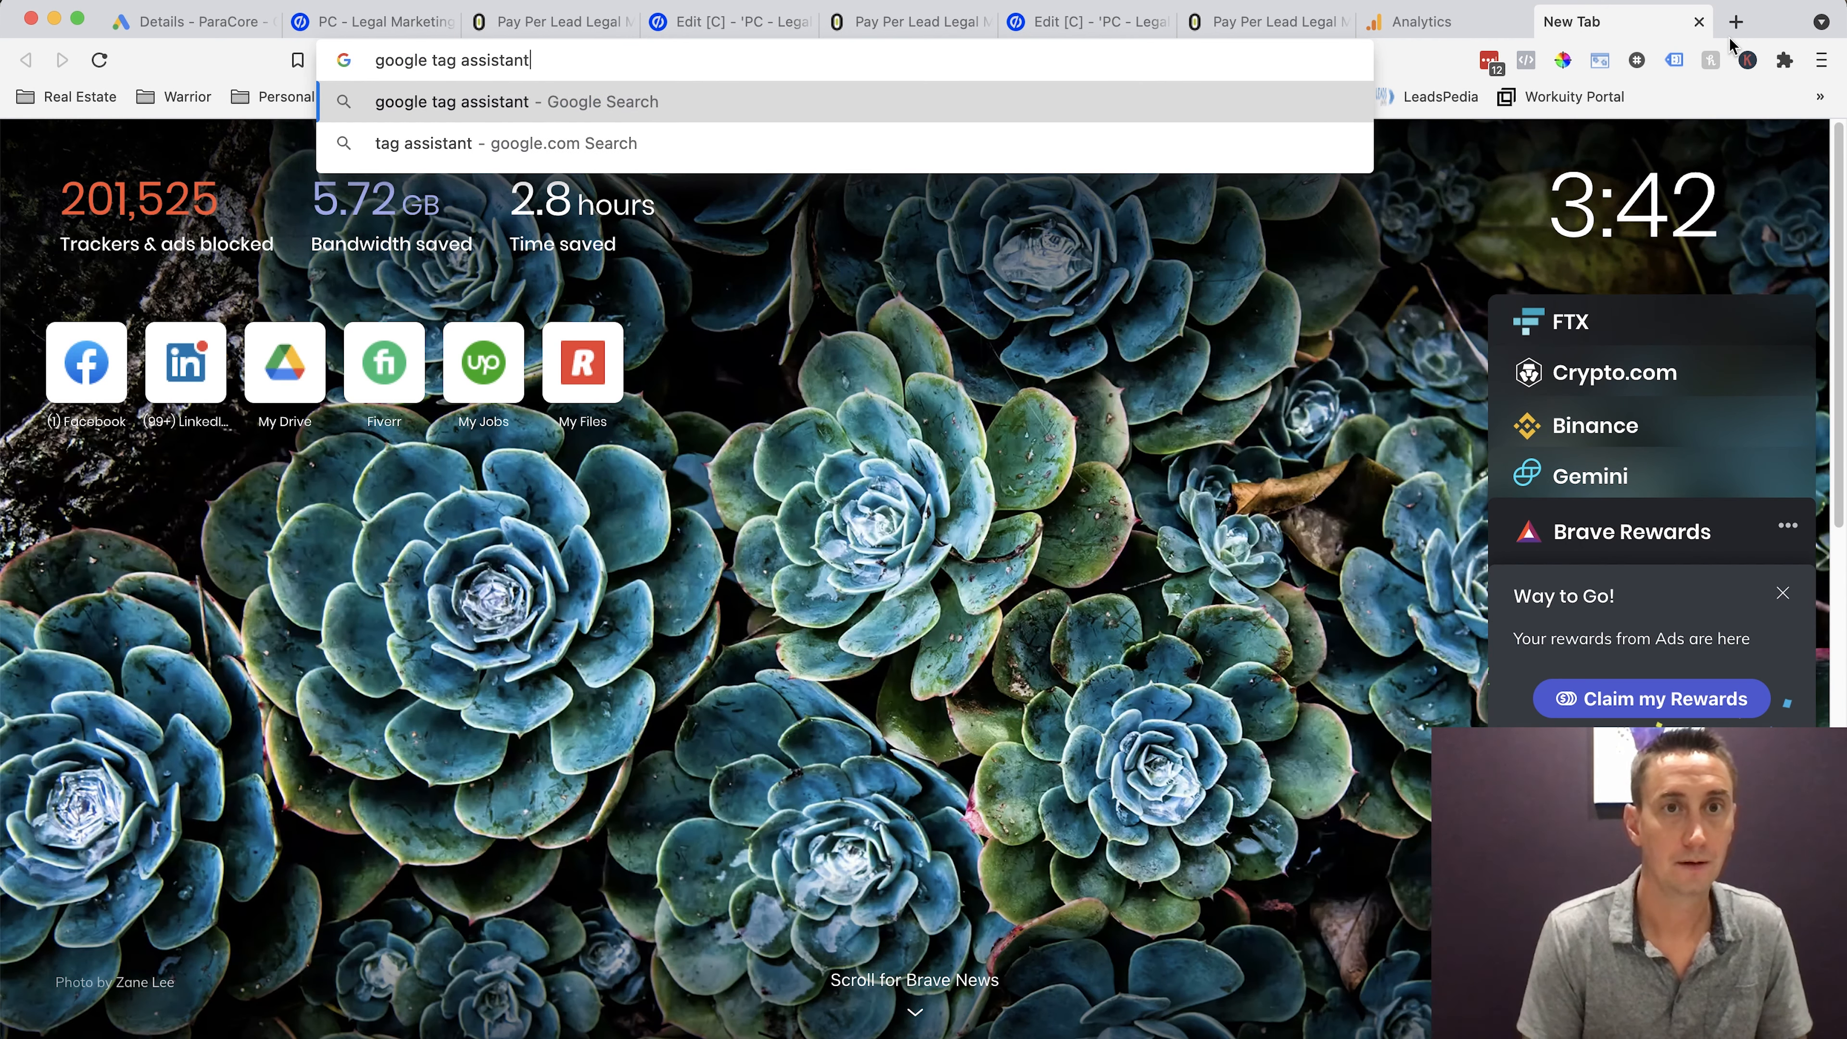
key(Return)
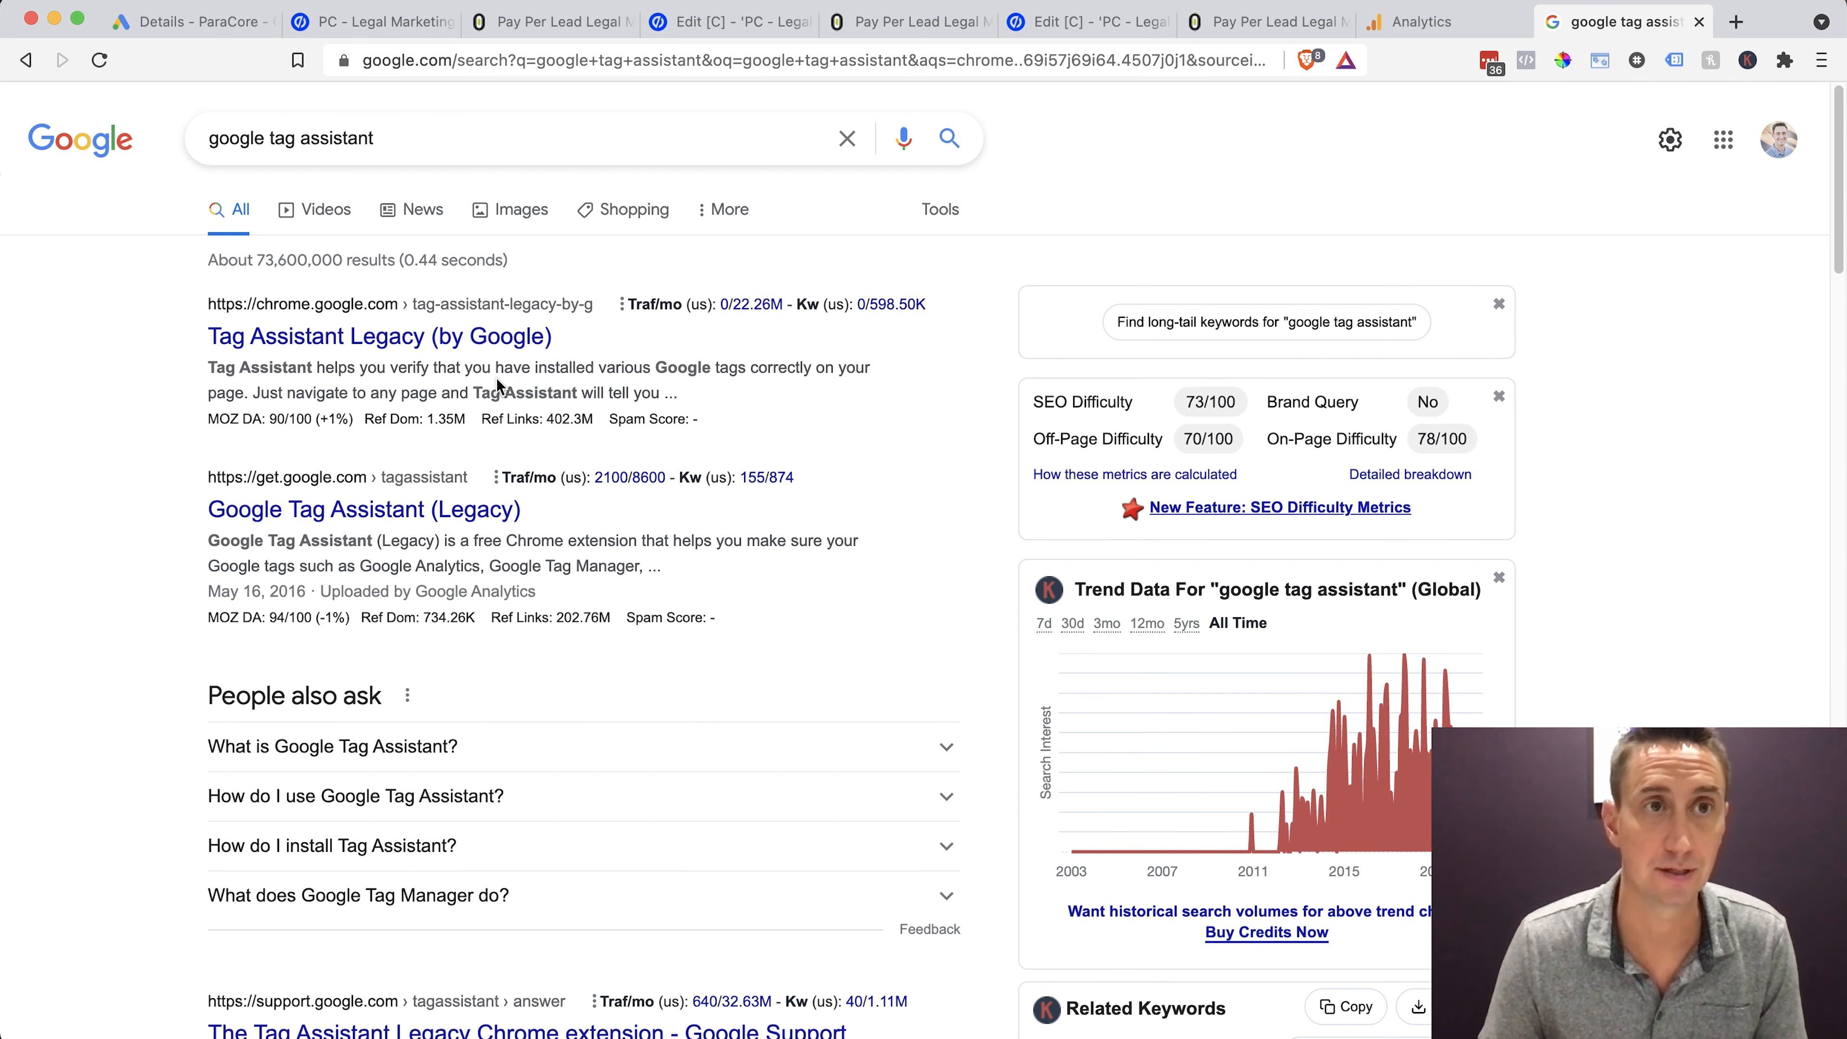
click(497, 336)
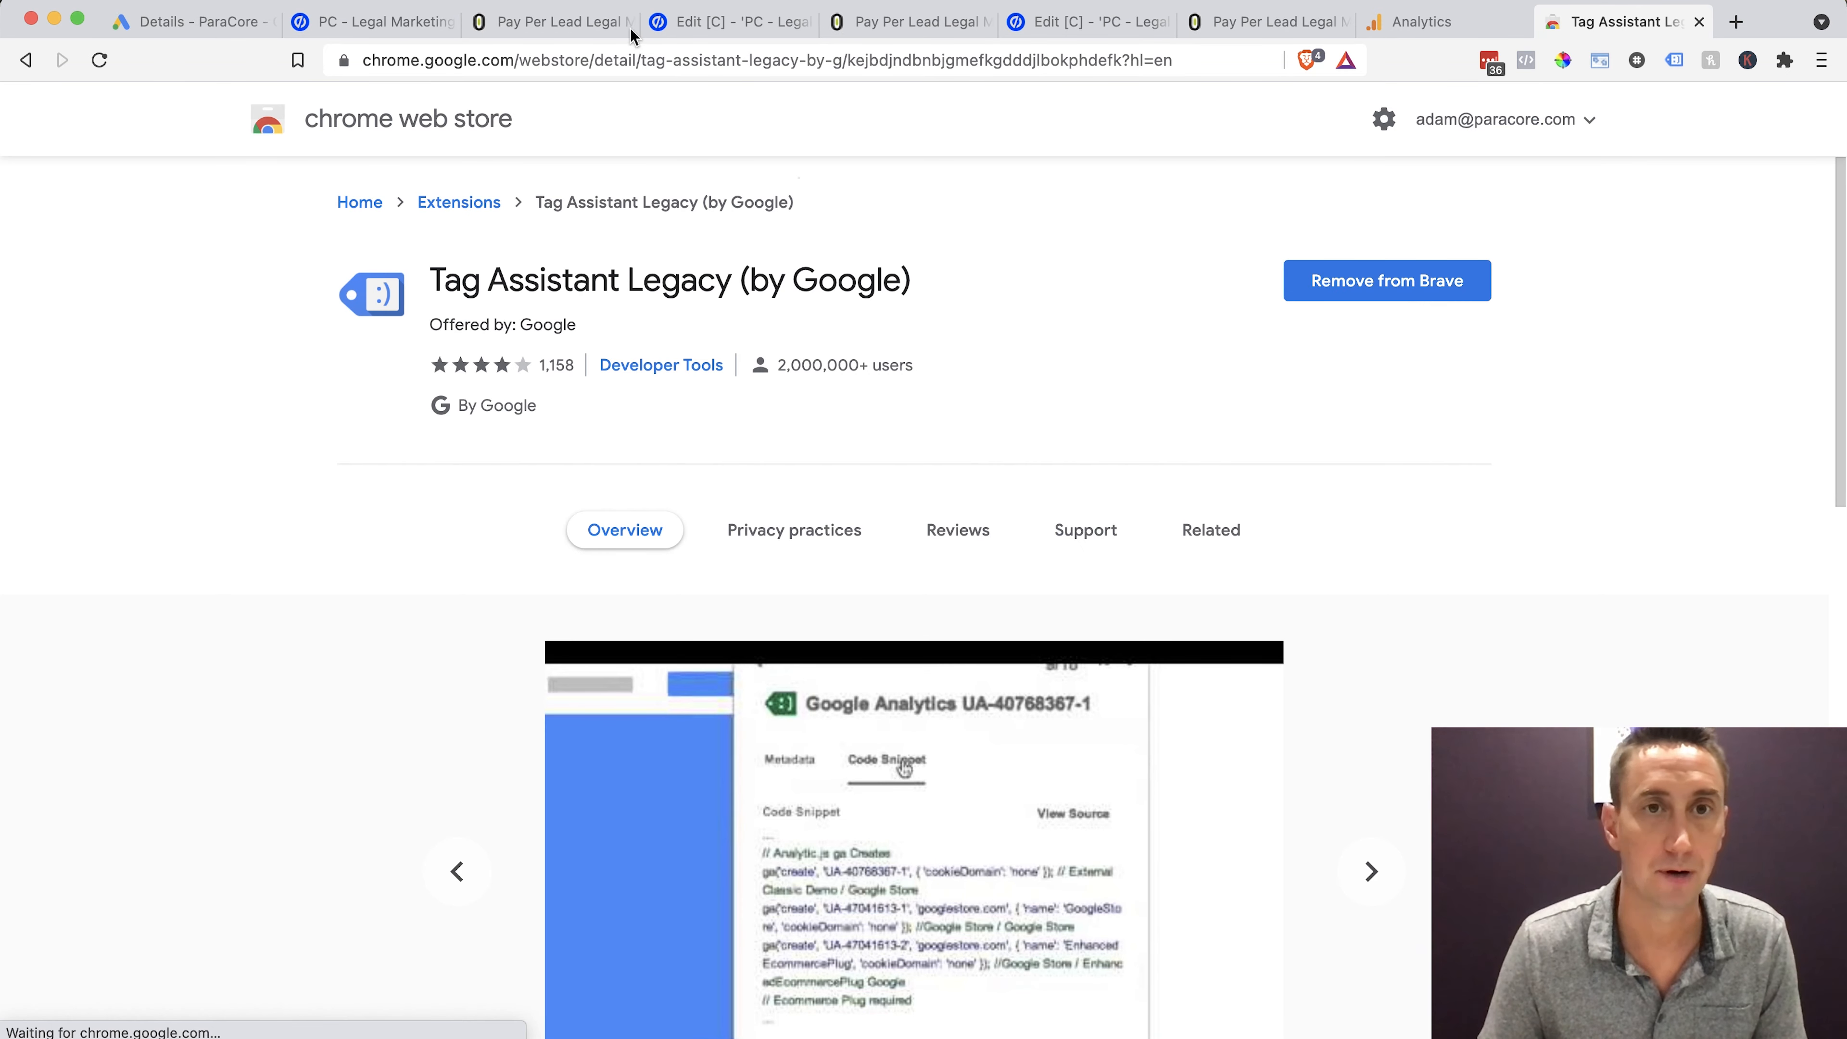
Return to the Variant C editor of the main legal marketing page and select its lead form
click(878, 35)
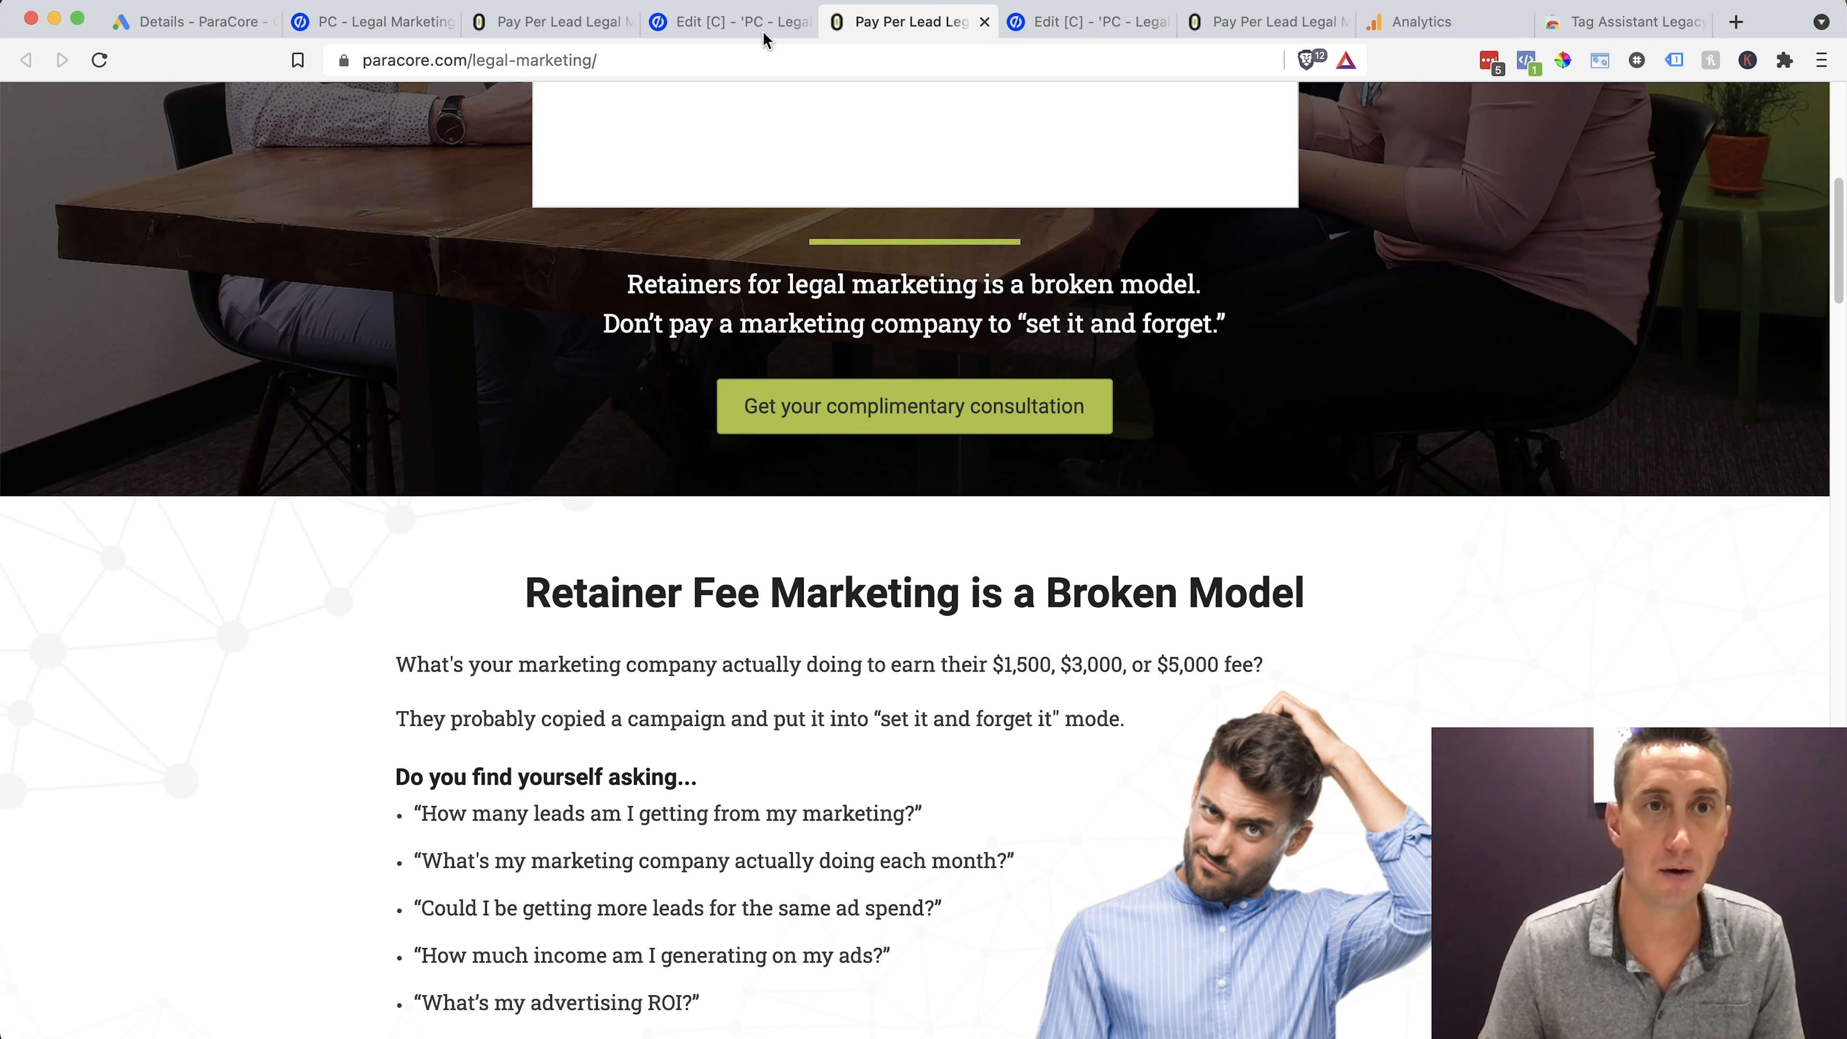
click(556, 28)
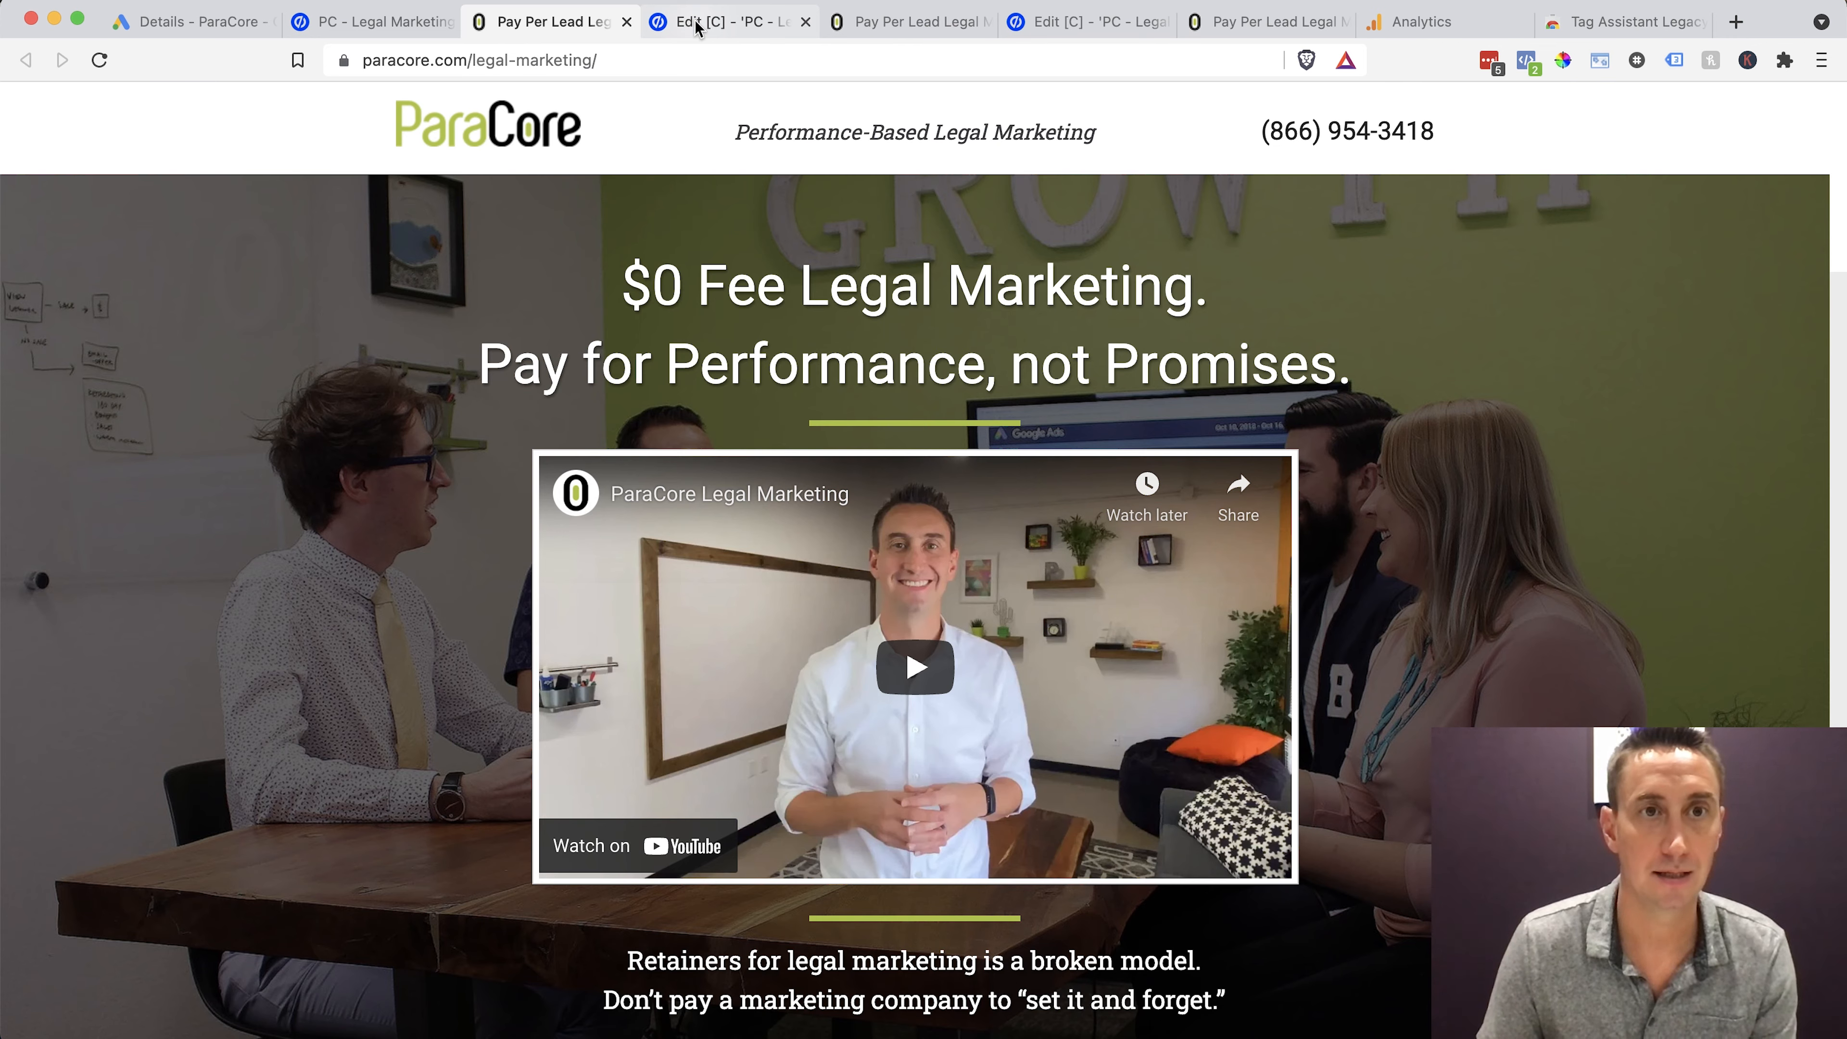
click(684, 29)
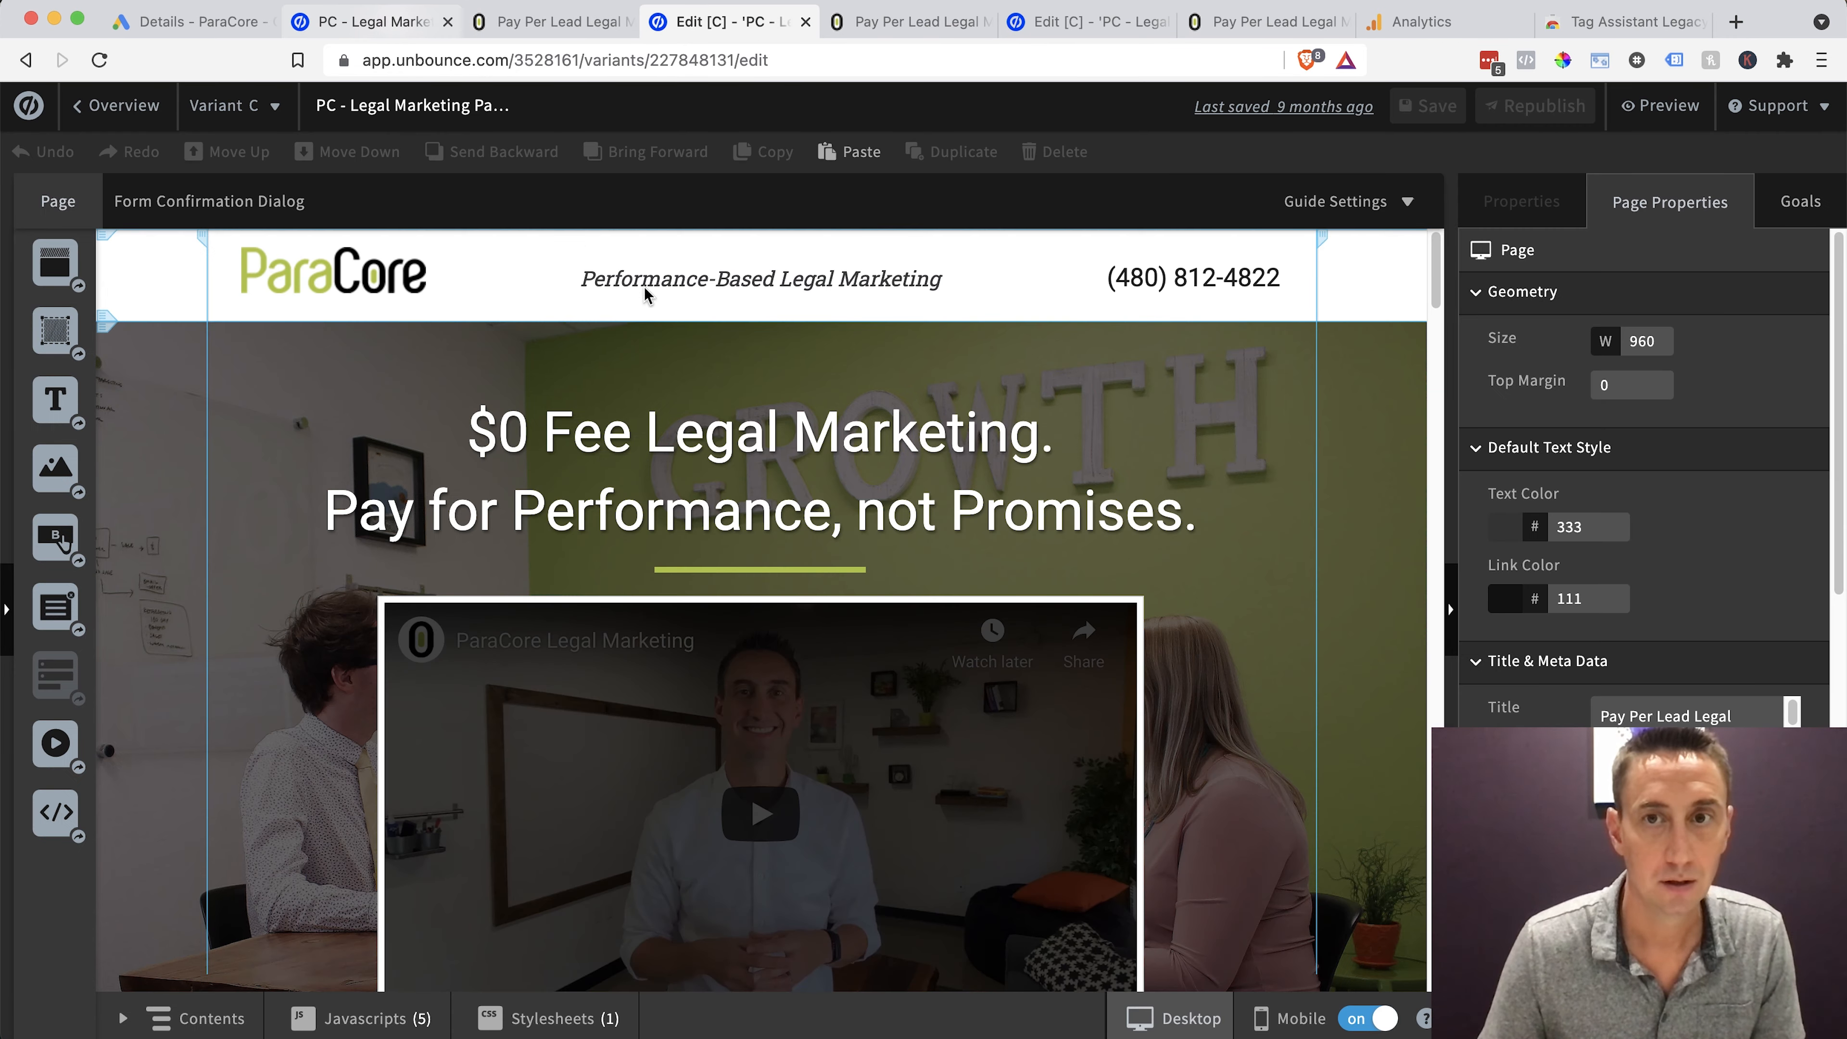
key(super+2)
scroll(1645, 619, down, 7)
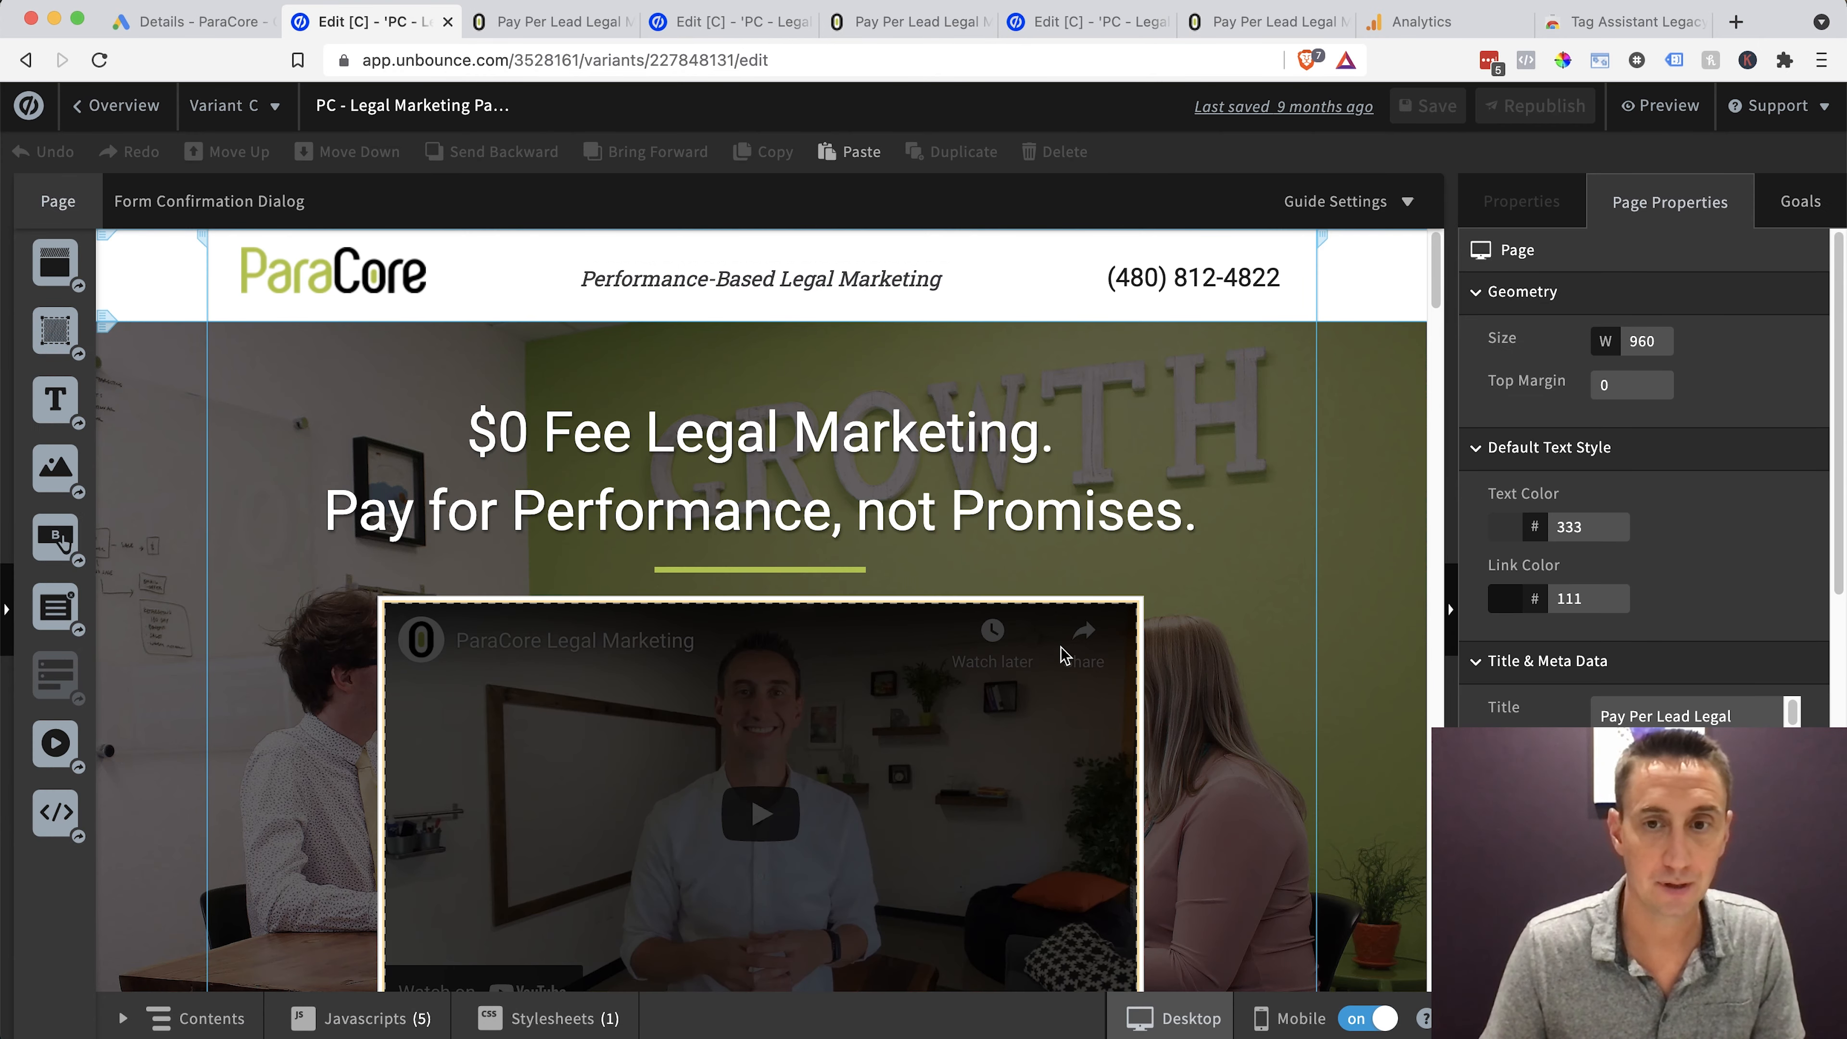
scroll(1063, 655, down, 20)
scroll(1063, 655, down, 10)
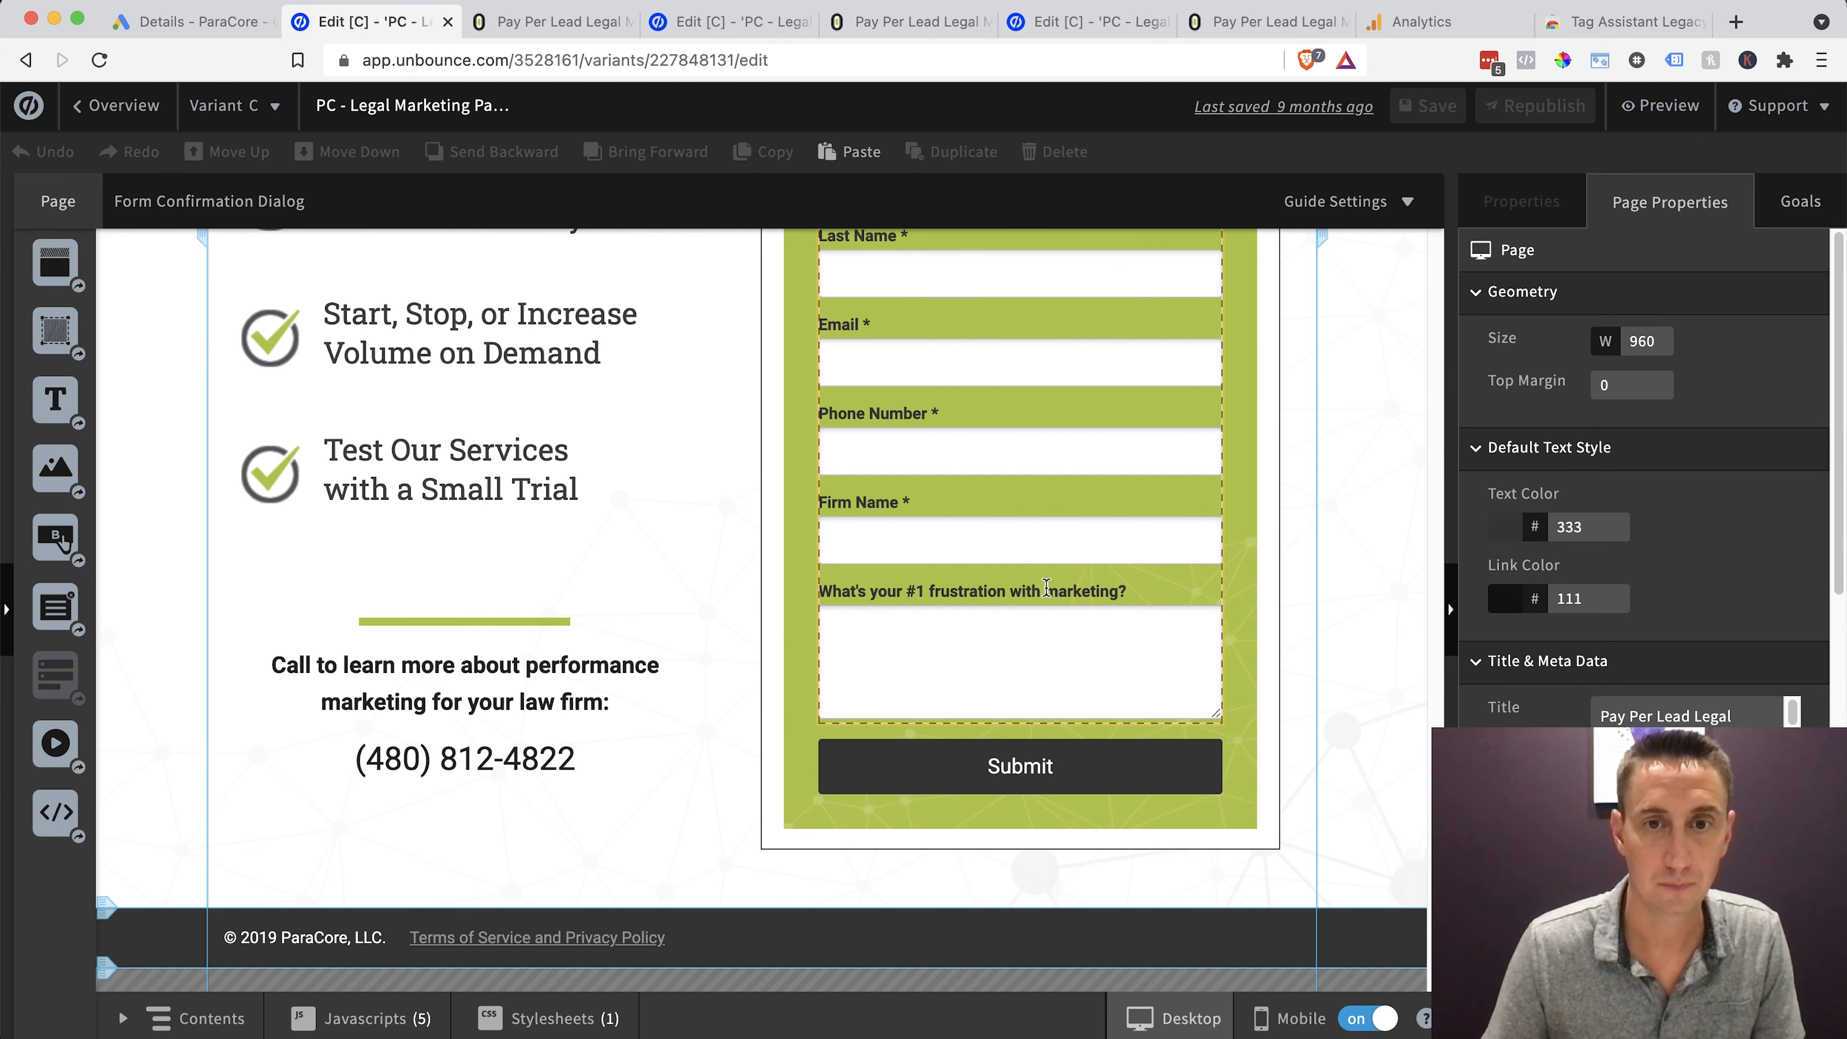
click(1036, 532)
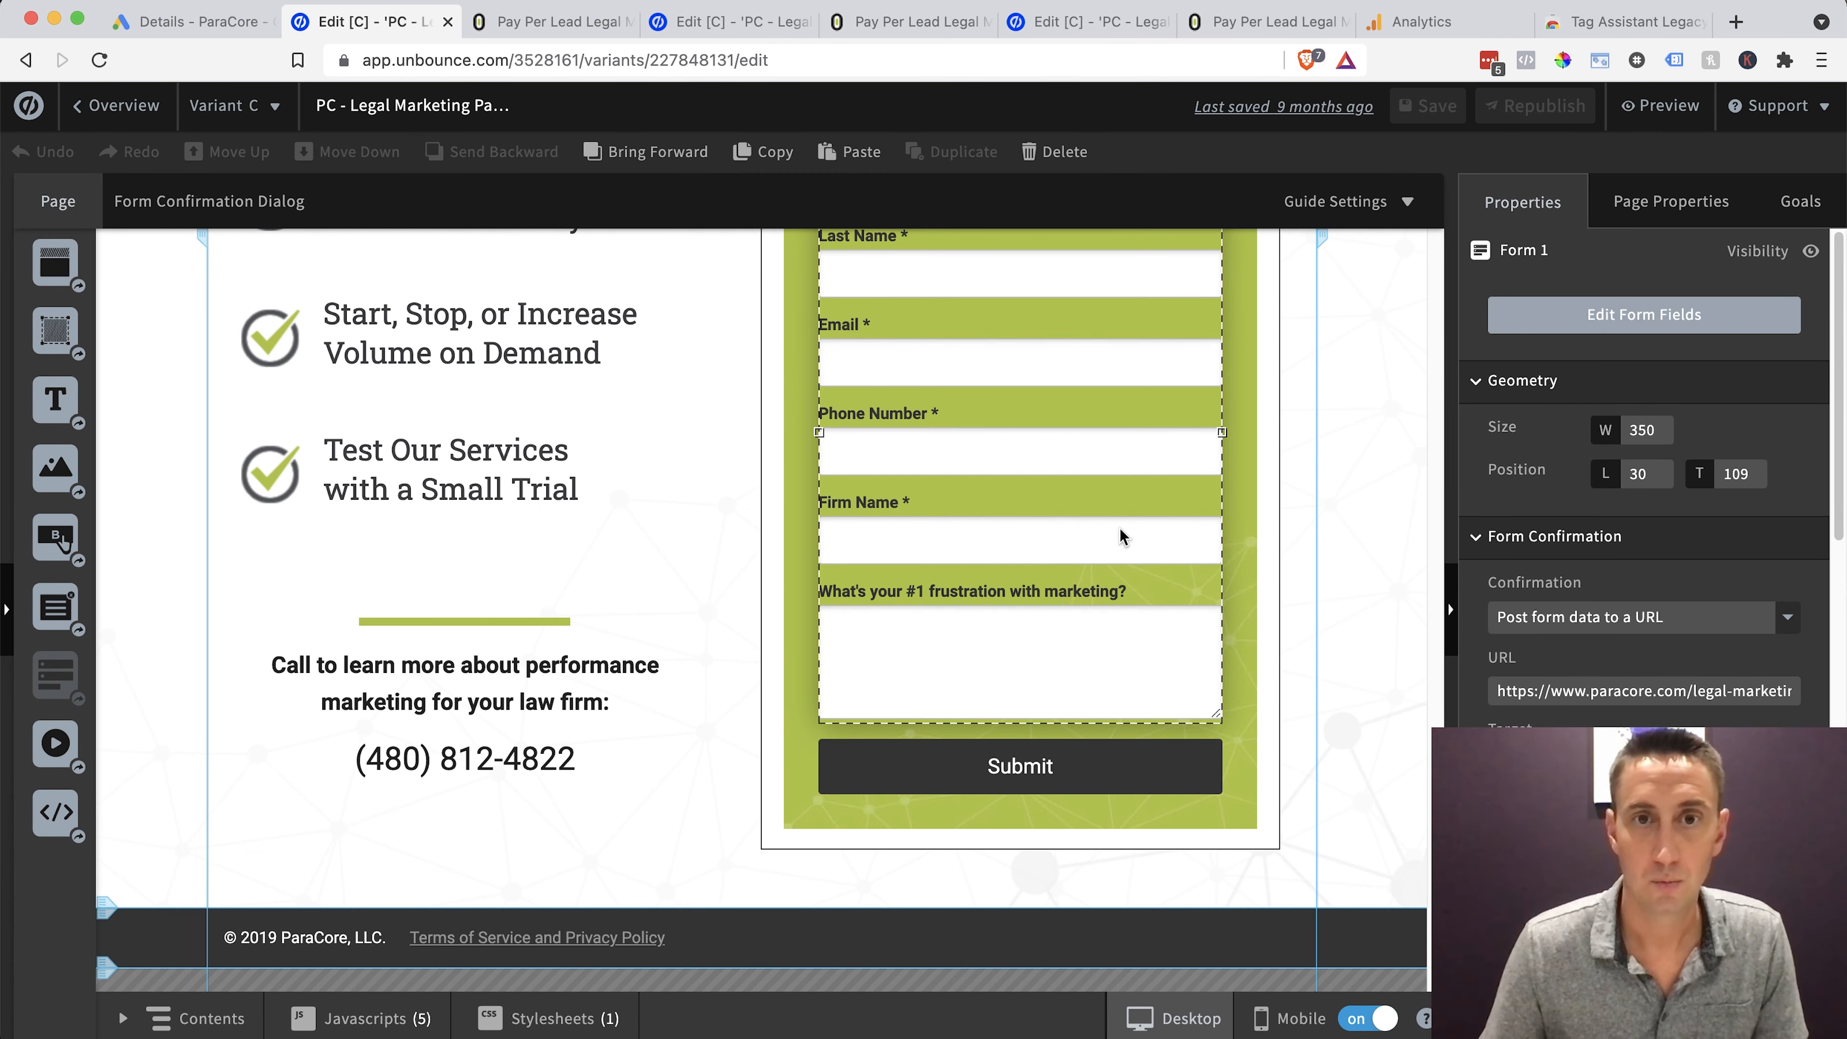
Examine the confirmation options available for the lead form, keeping the form selected
scroll(1125, 533, up, 2)
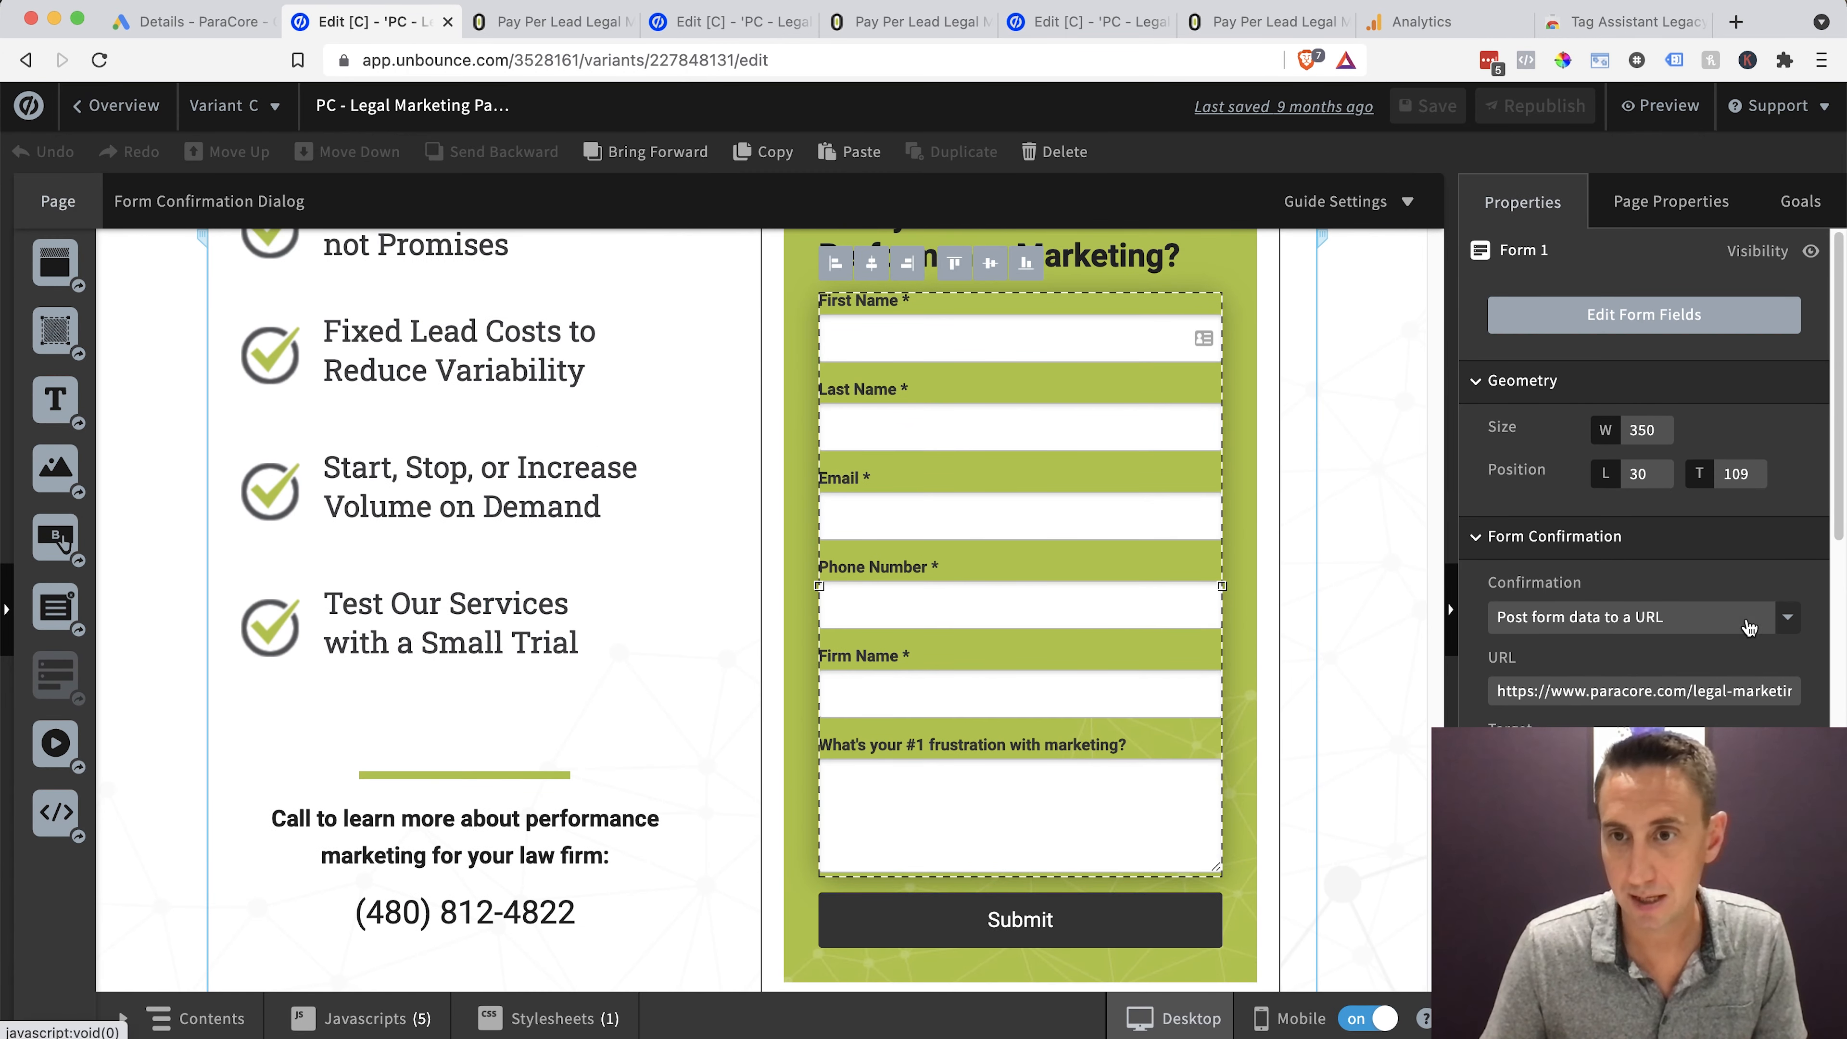
click(1789, 626)
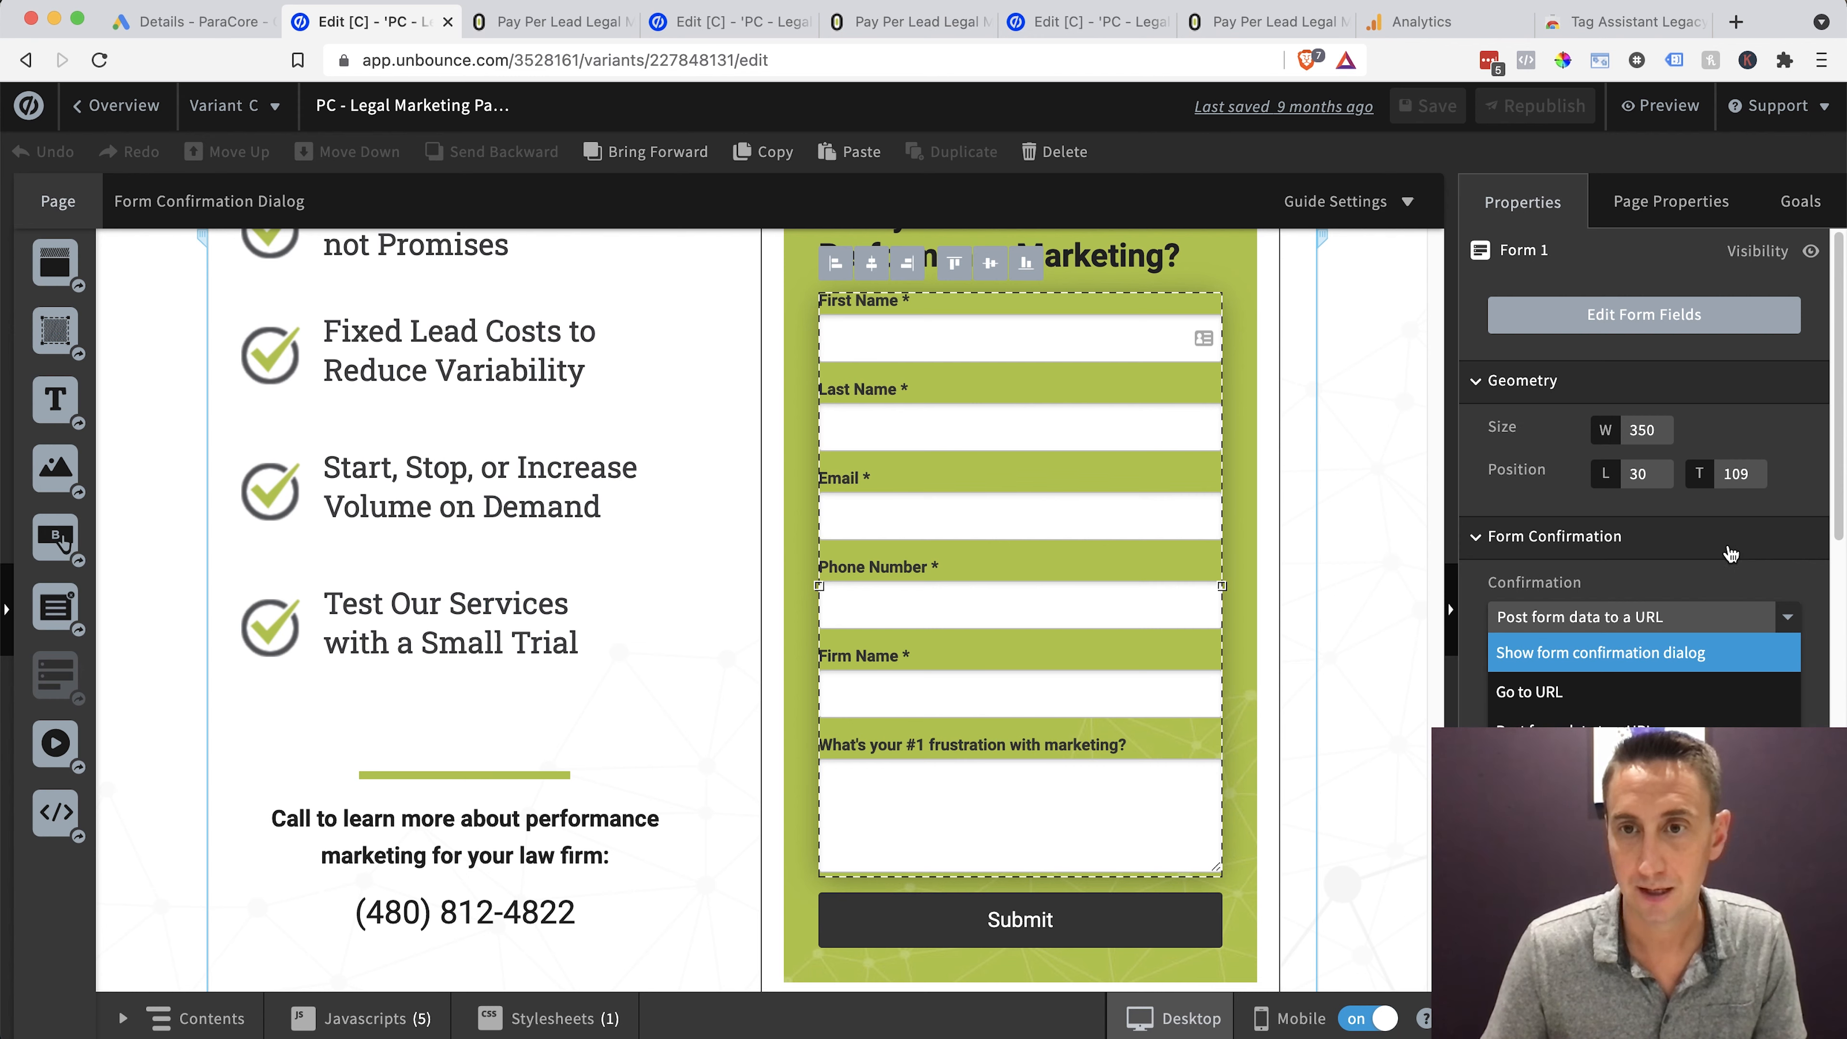
click(1400, 587)
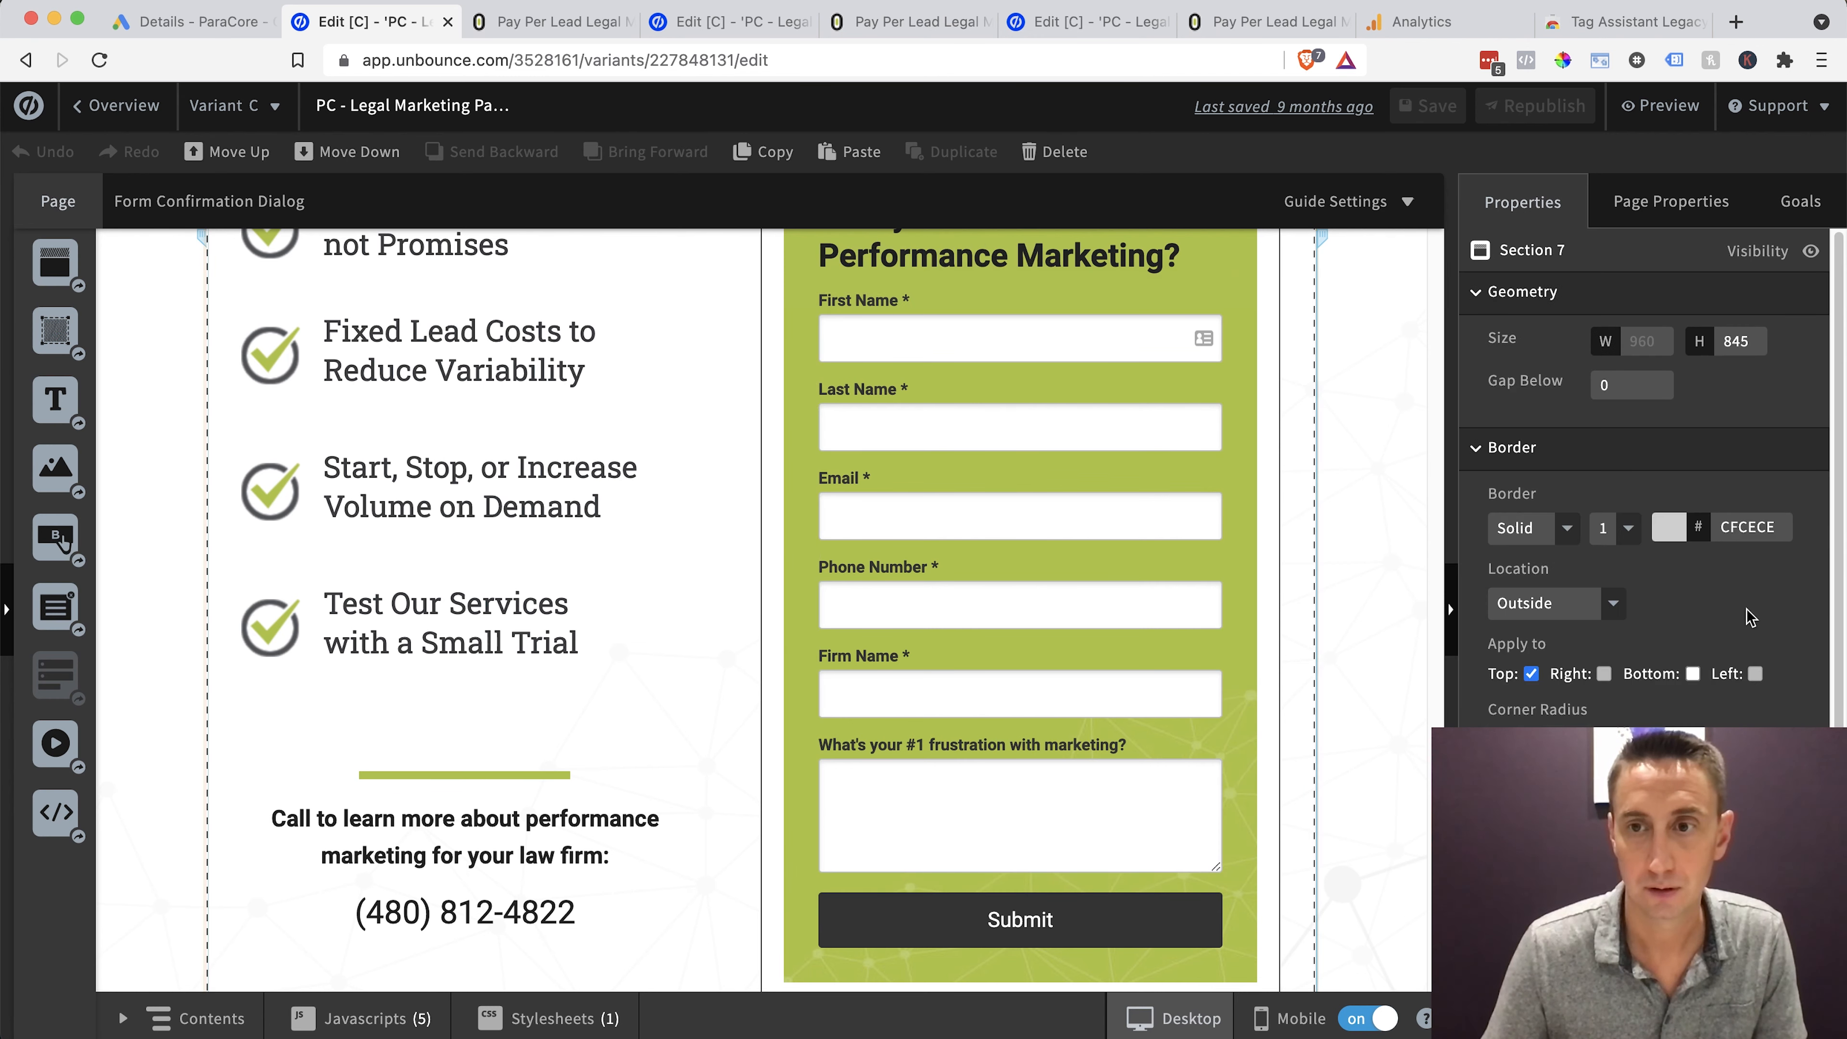
click(1118, 624)
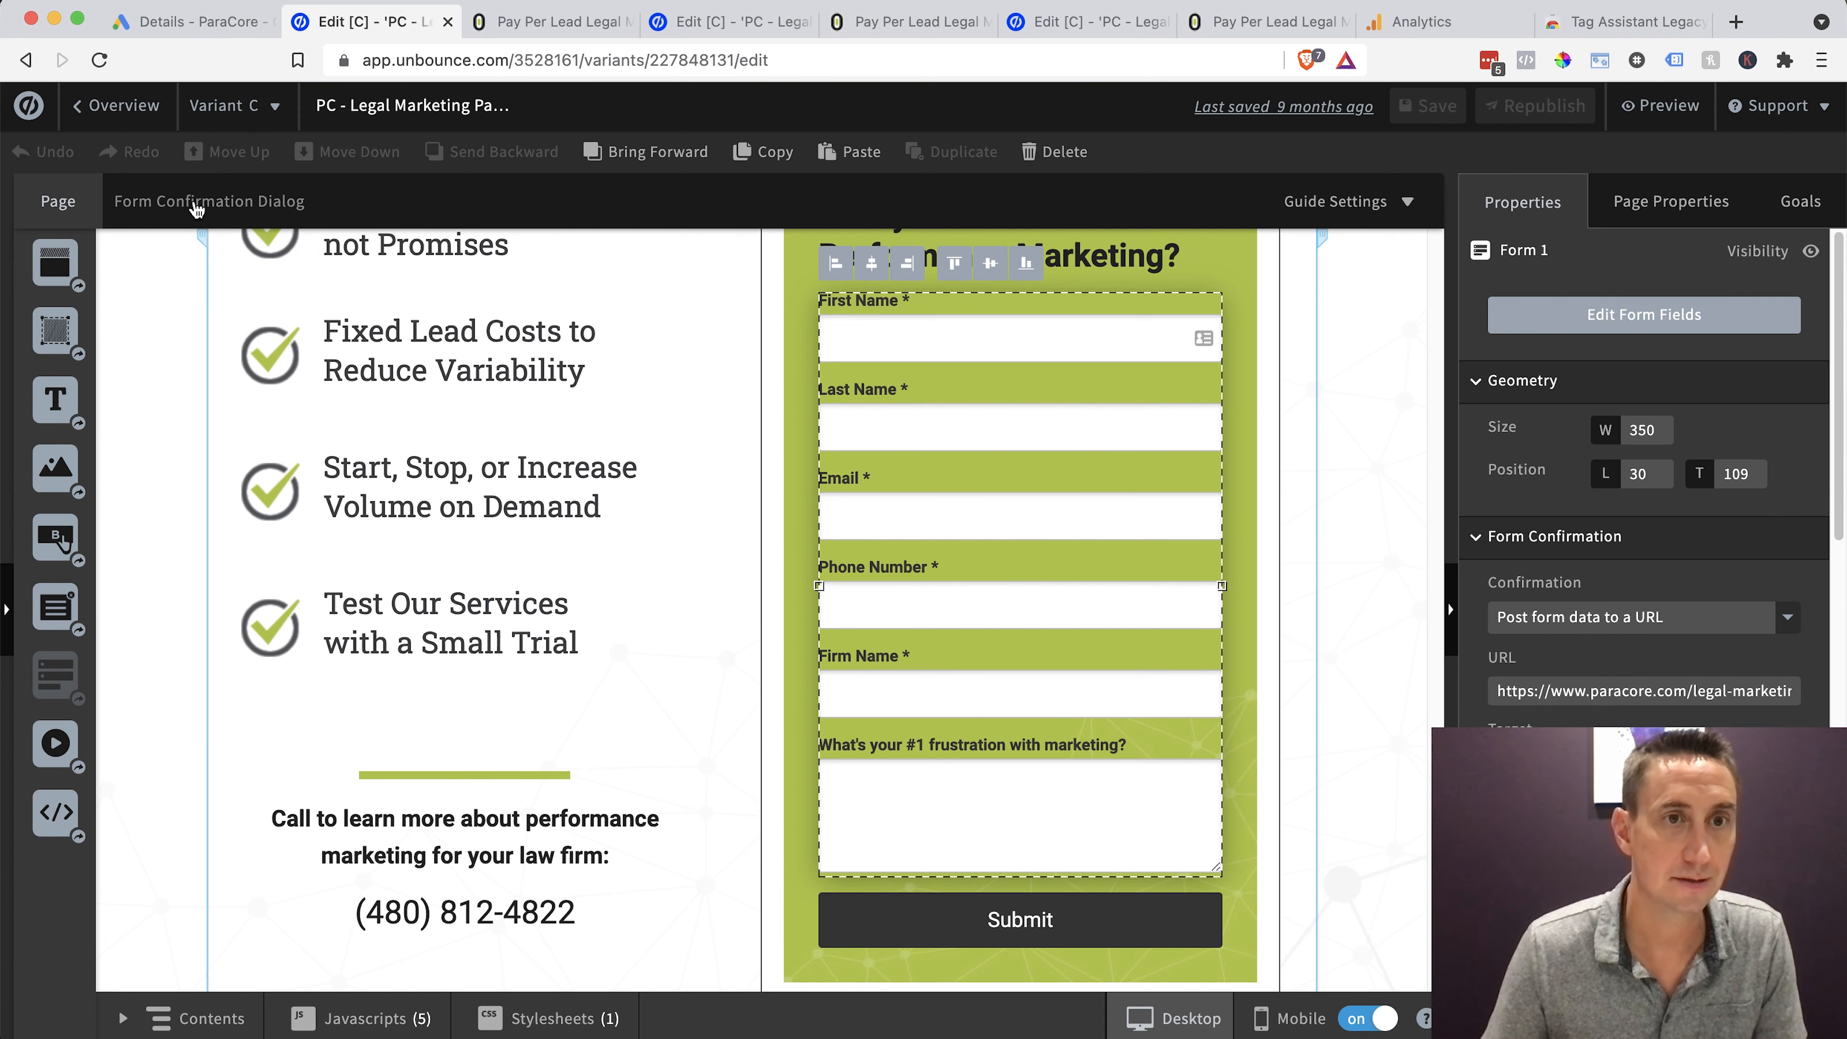
View the Form Confirmation Dialog, and inspect the /more-info ending of the lead form's confirmation URL on the main page
click(229, 209)
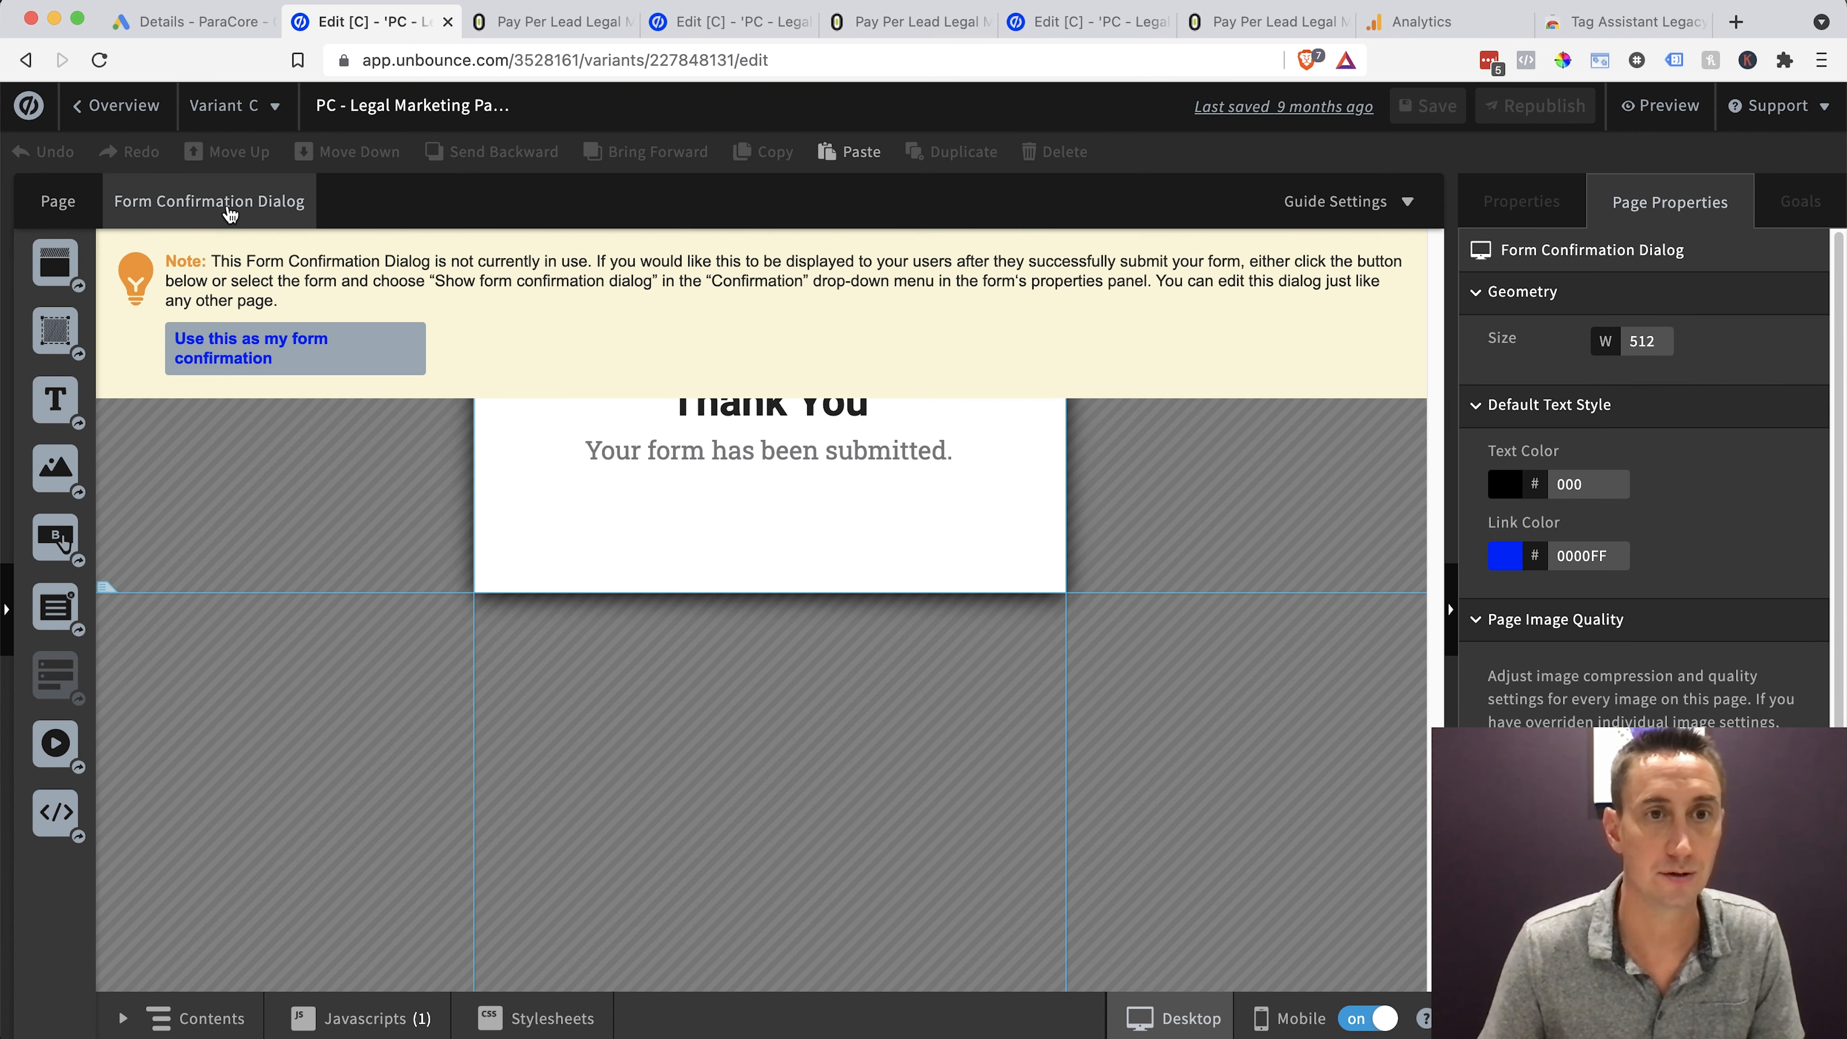
click(373, 335)
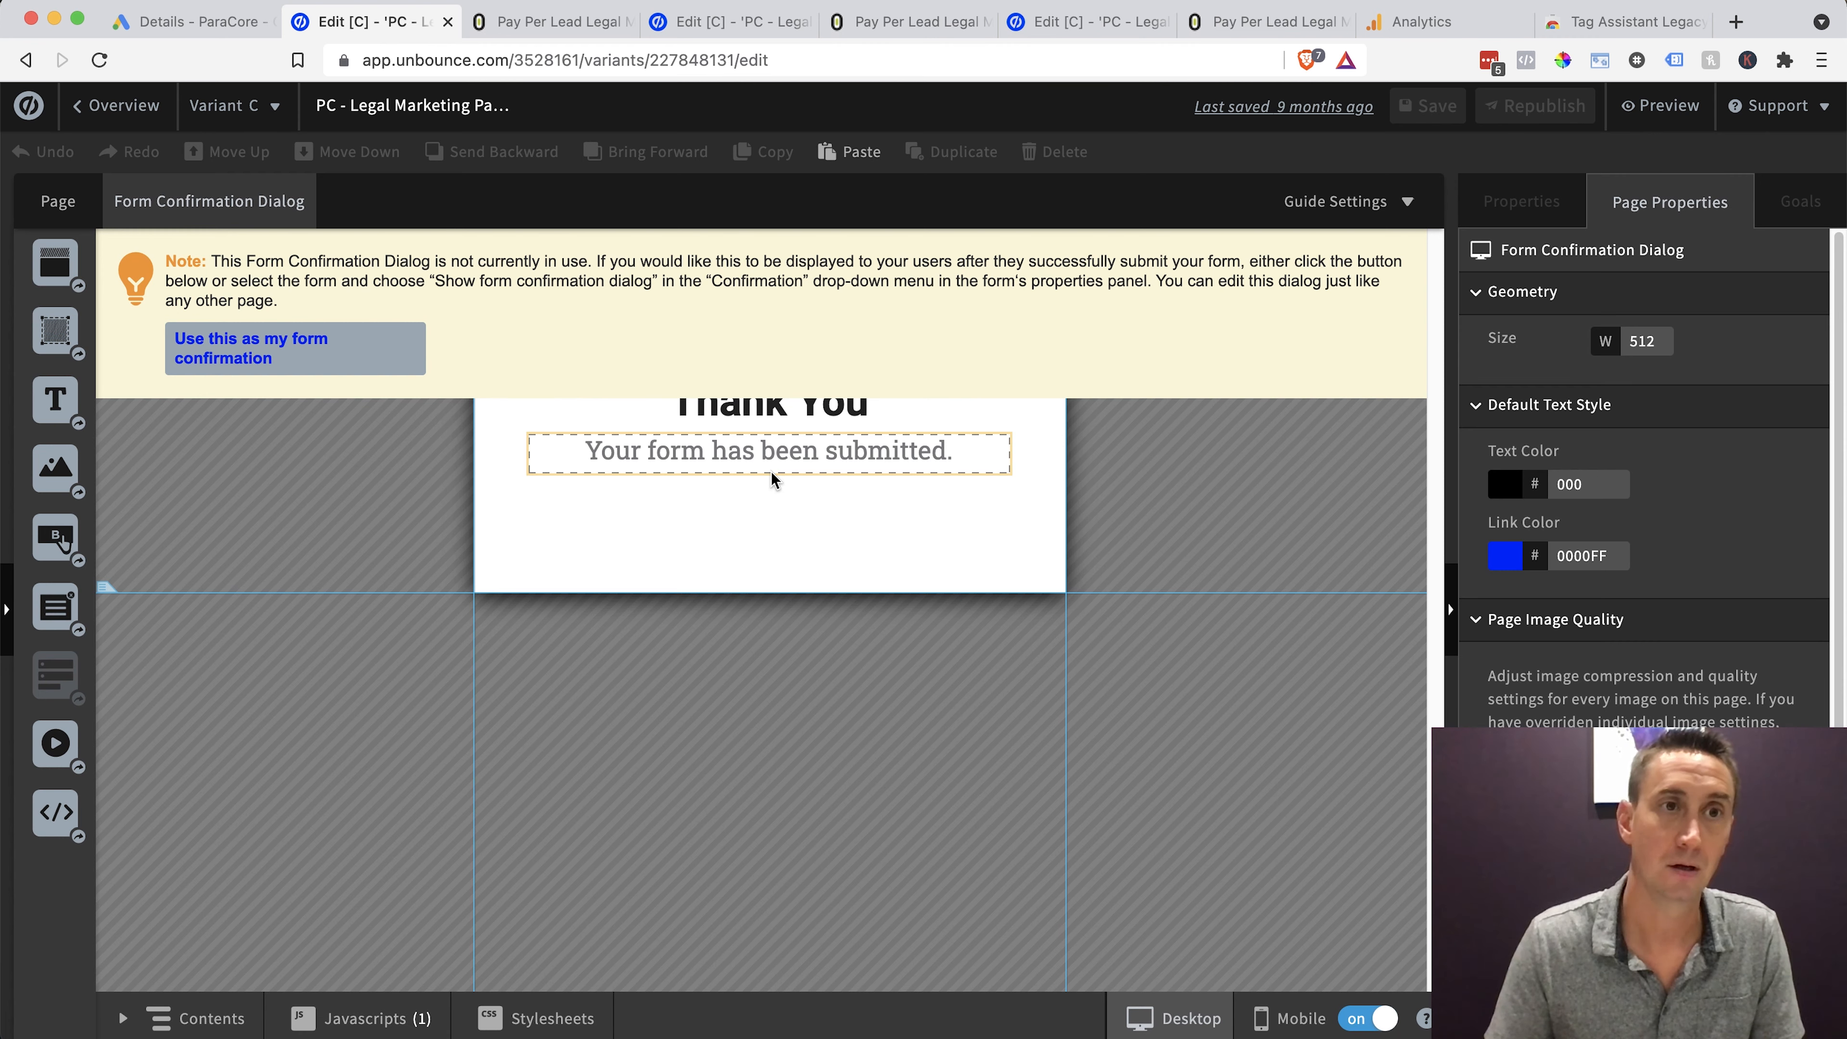
click(61, 209)
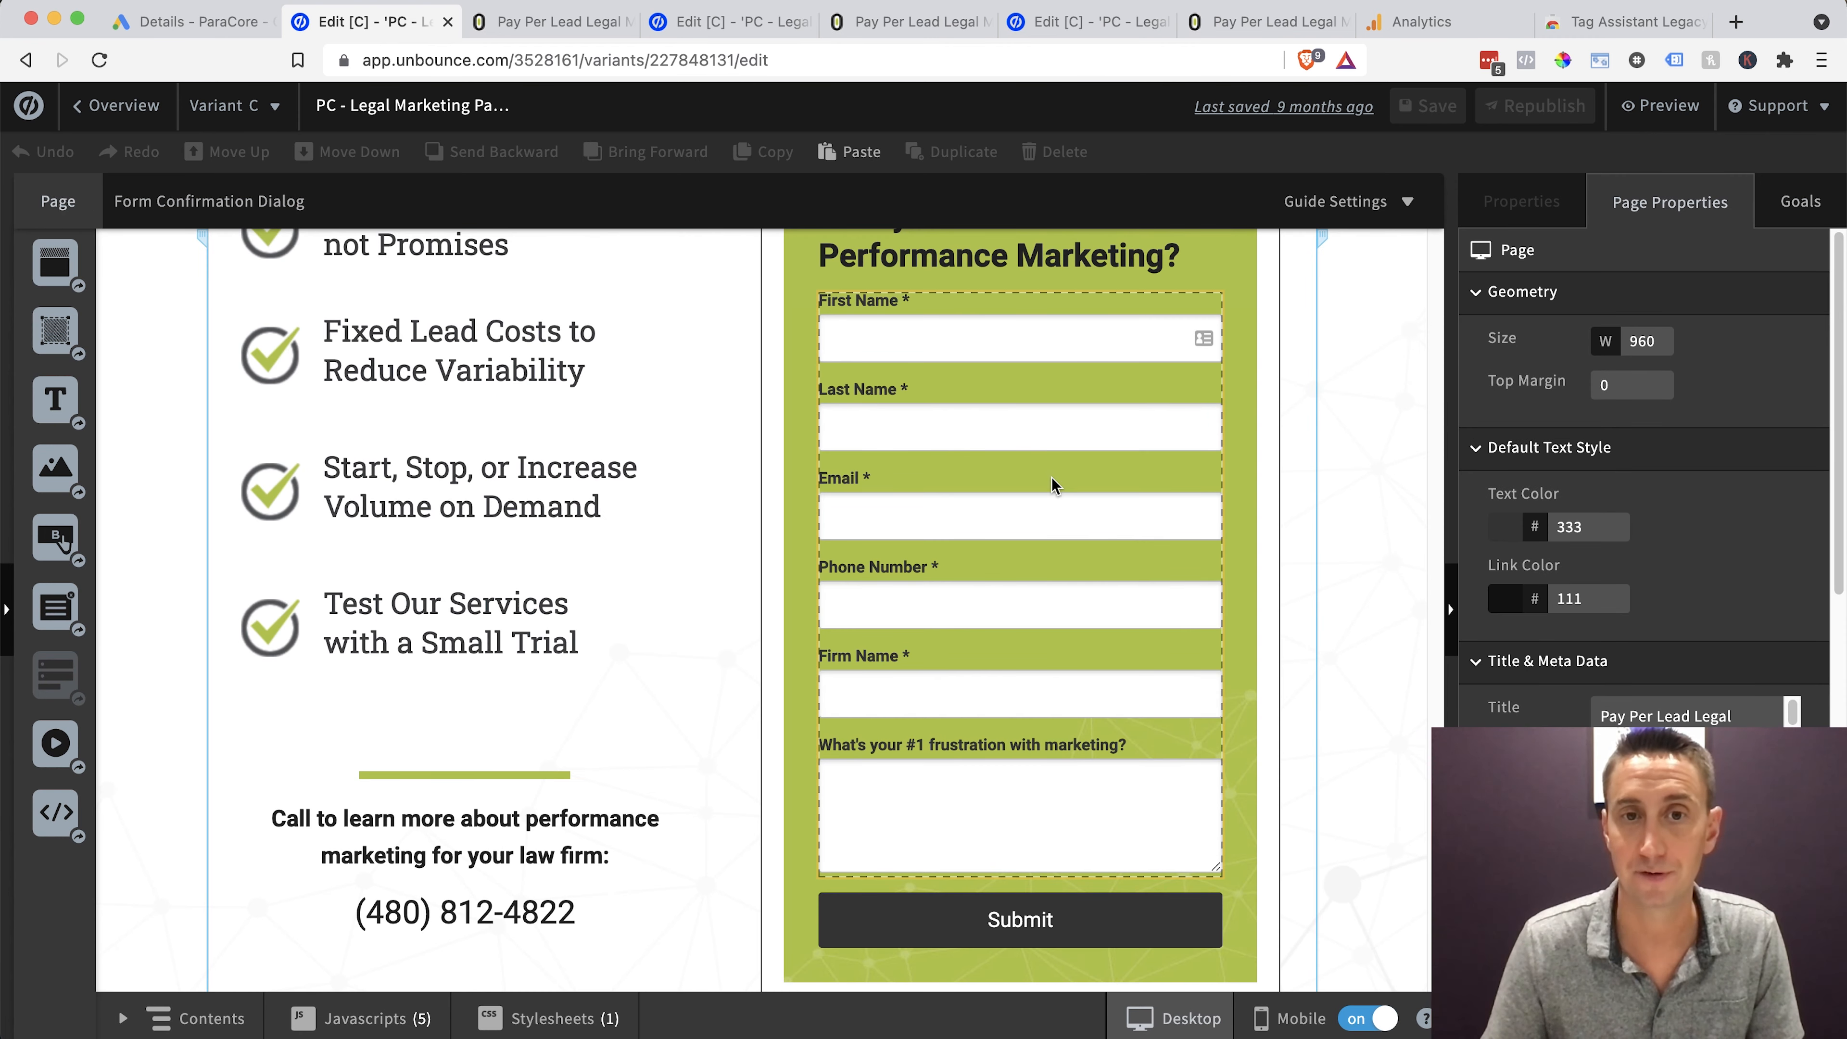
click(1054, 485)
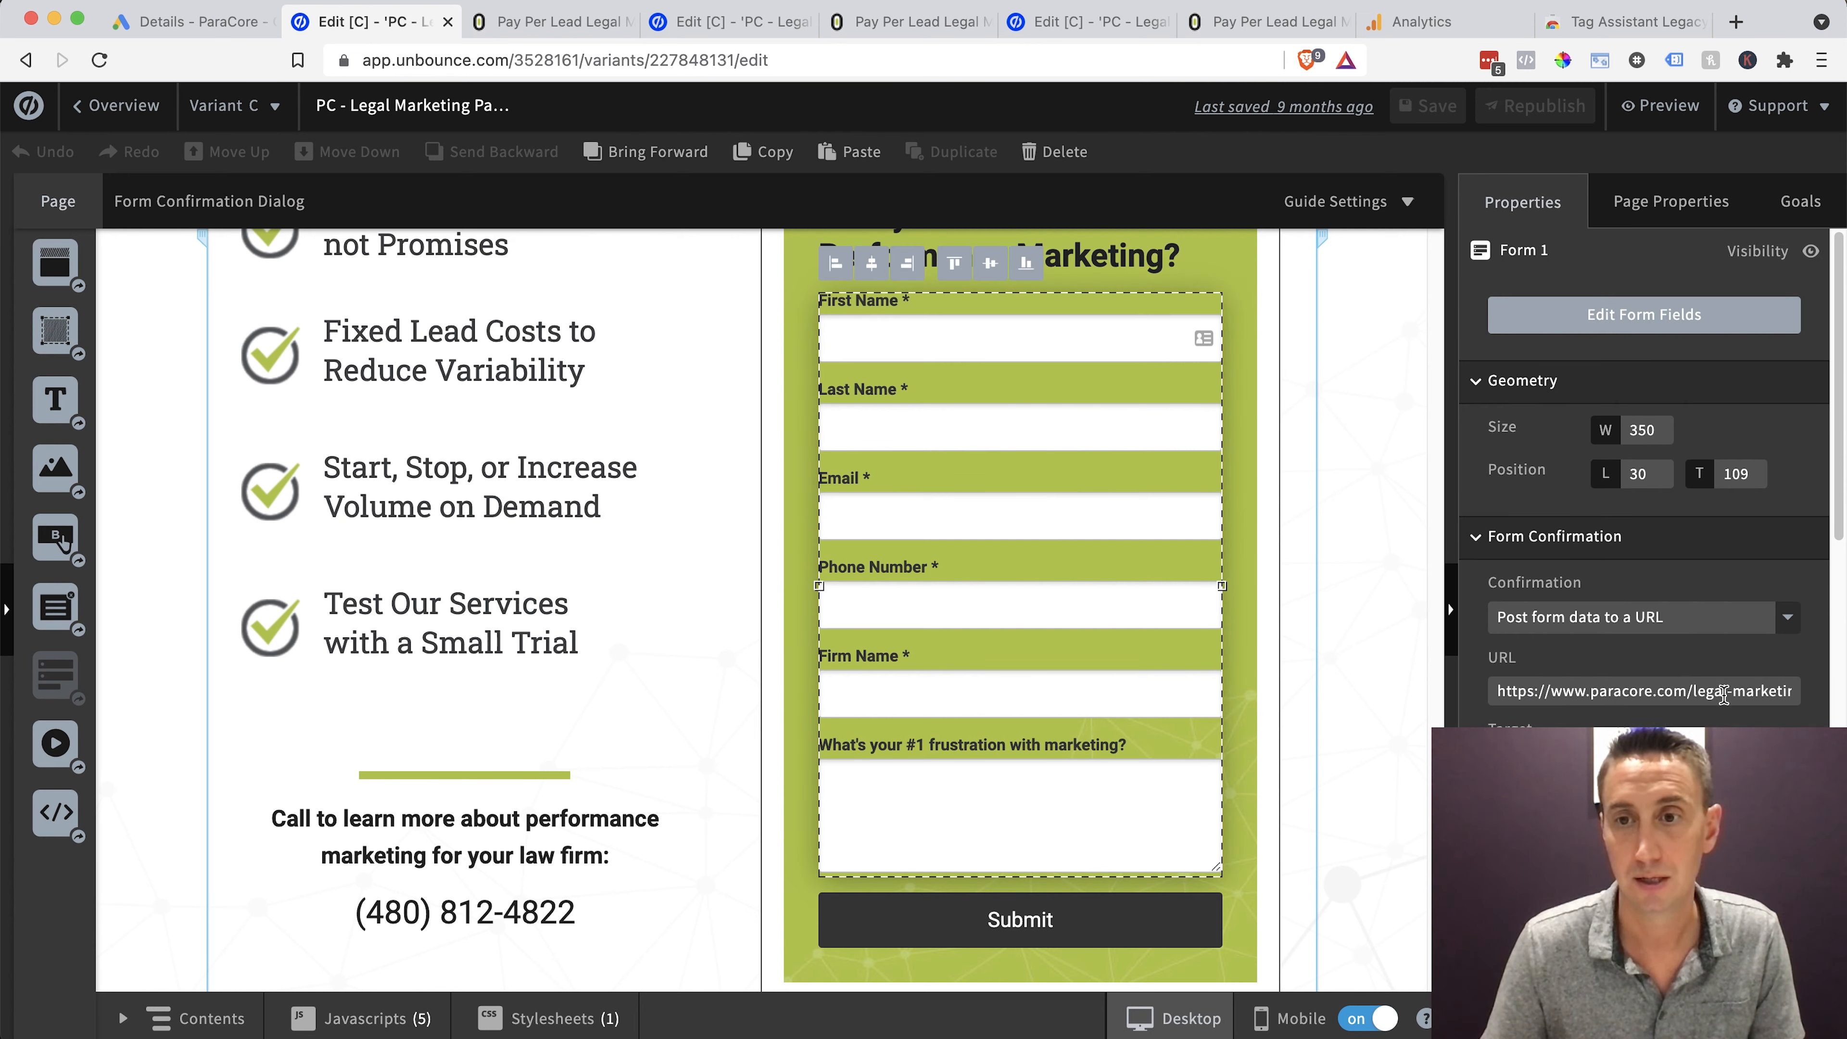
drag(1699, 691, 1809, 710)
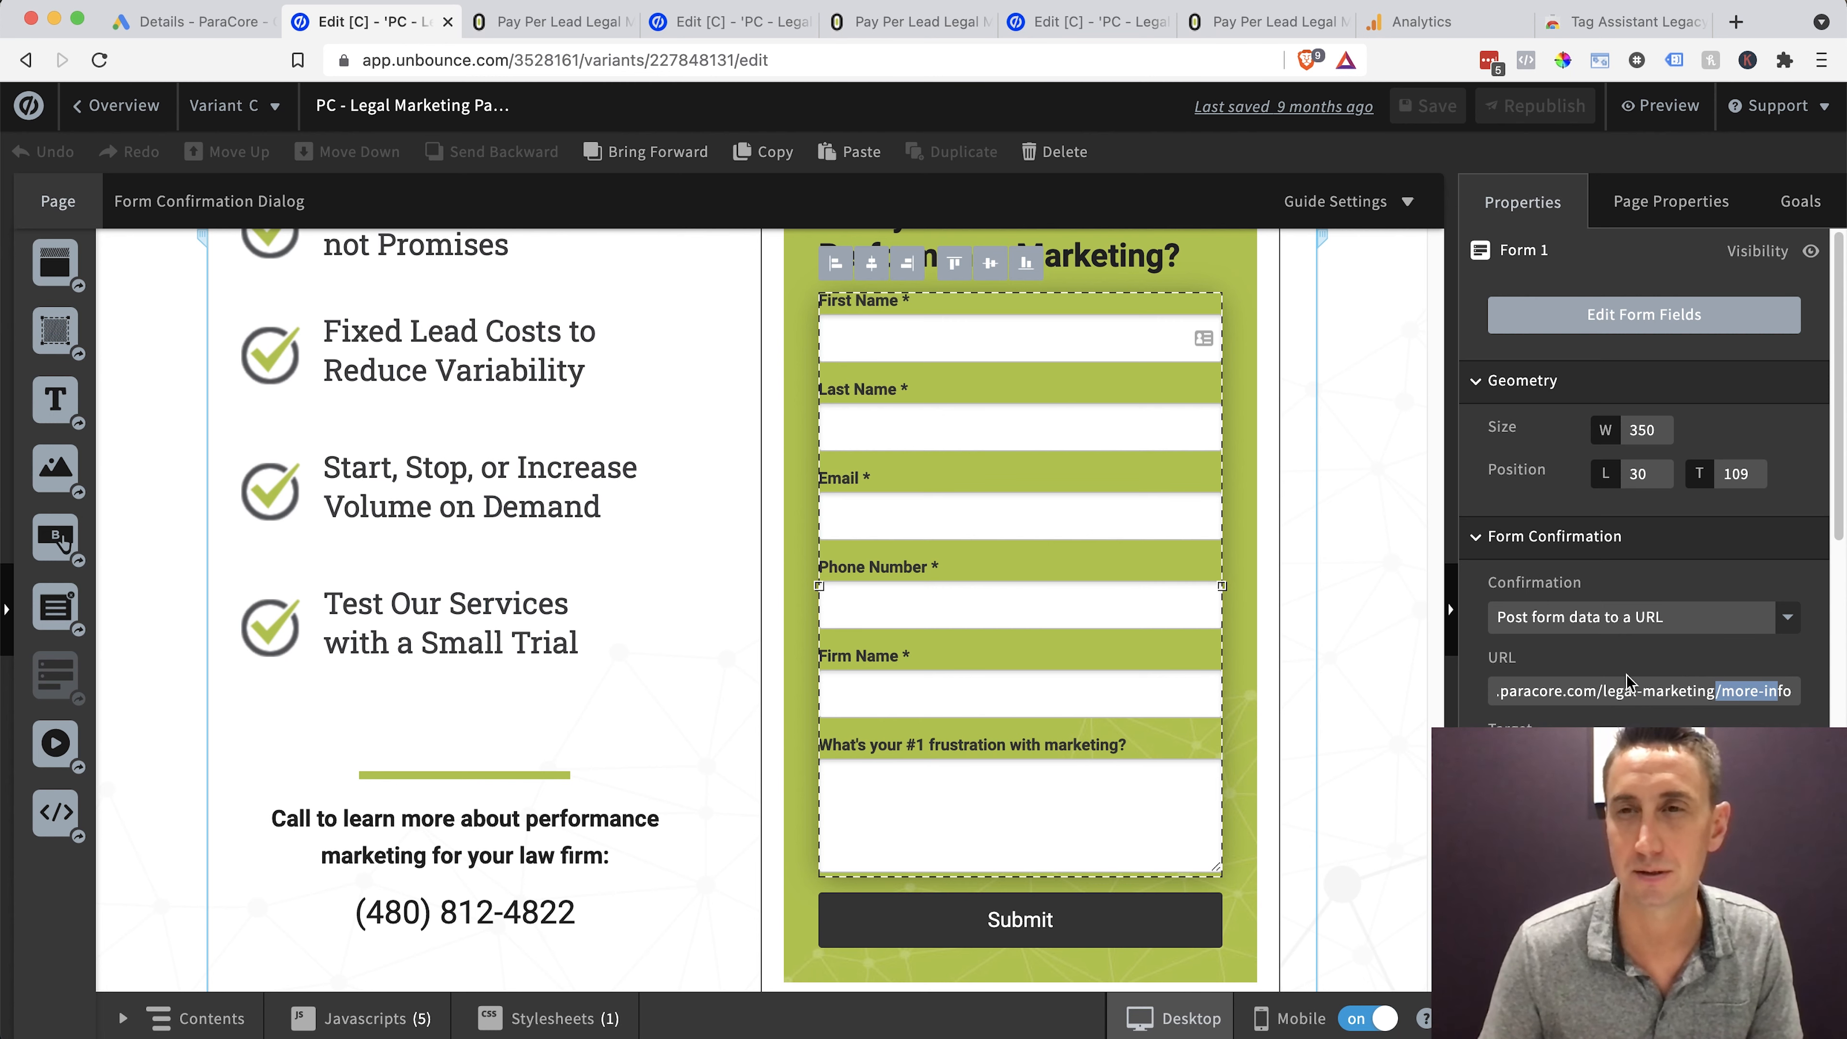
Open the live paracore.com/legal-marketing/more-info page, reload it and look over its Tell Us More About Your Practice form
click(883, 30)
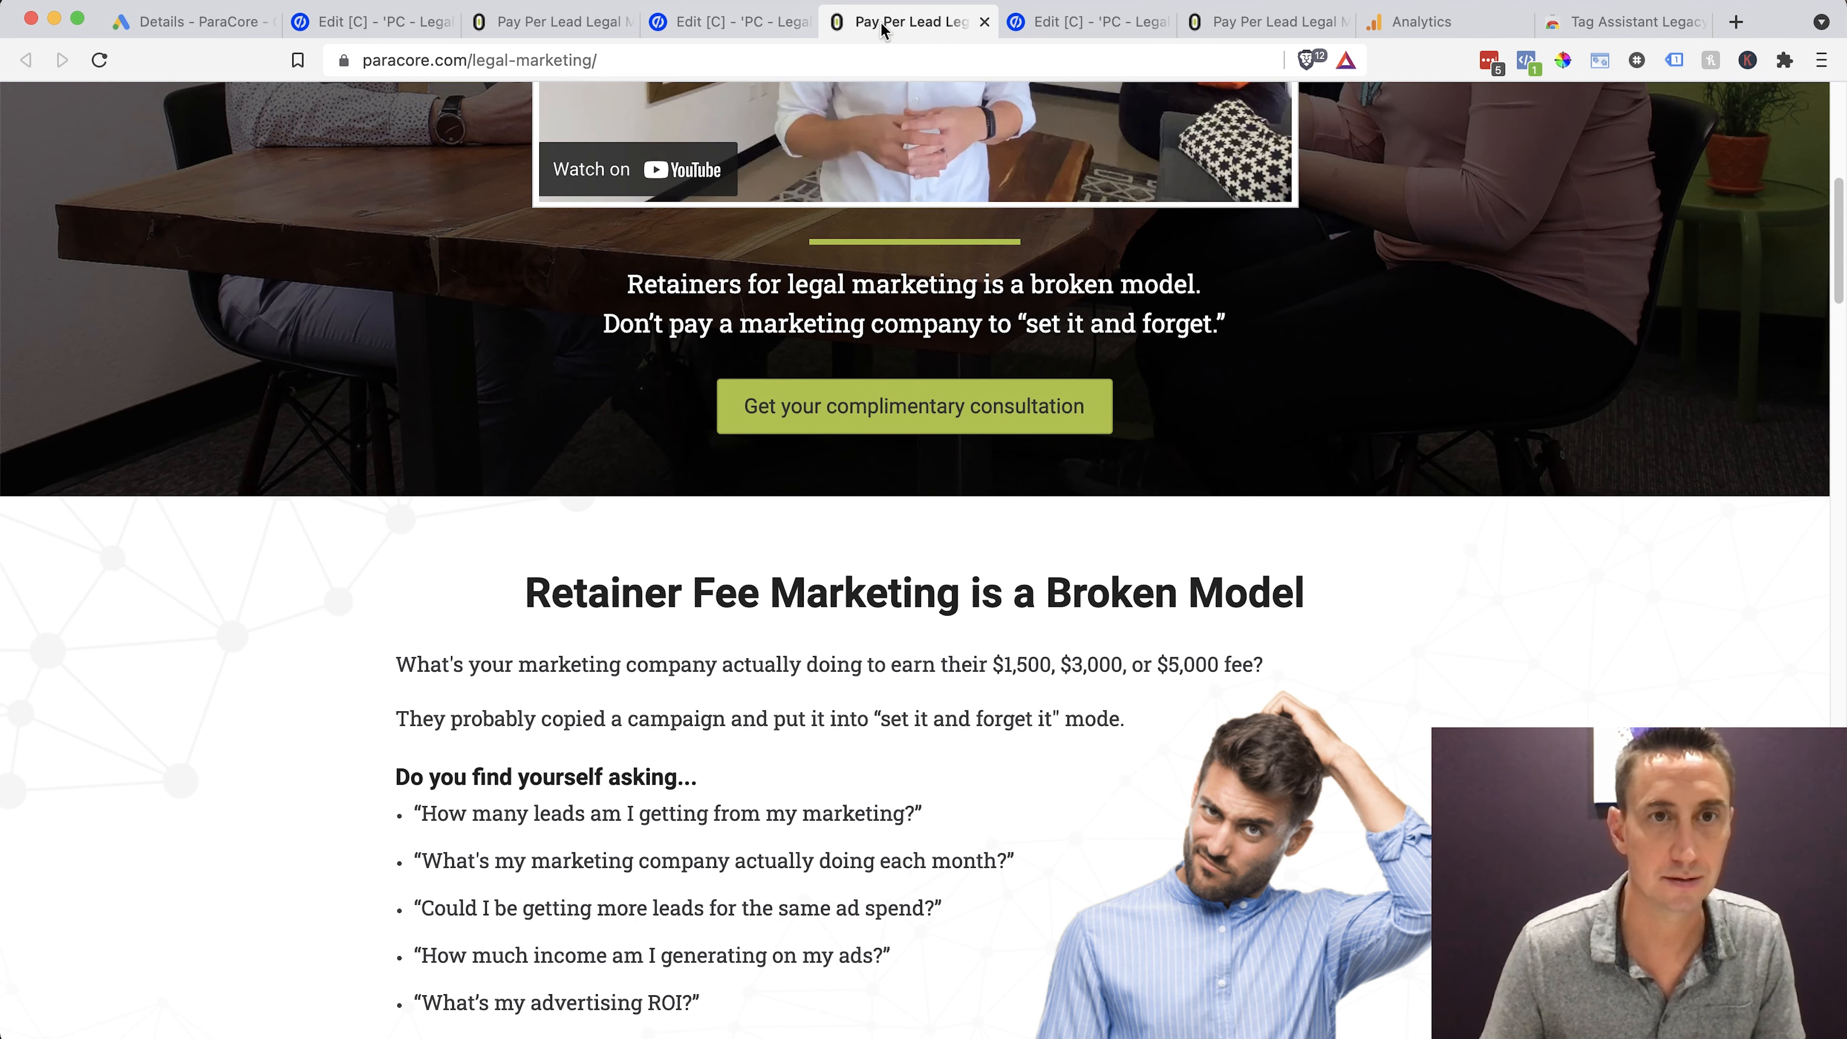
click(1259, 24)
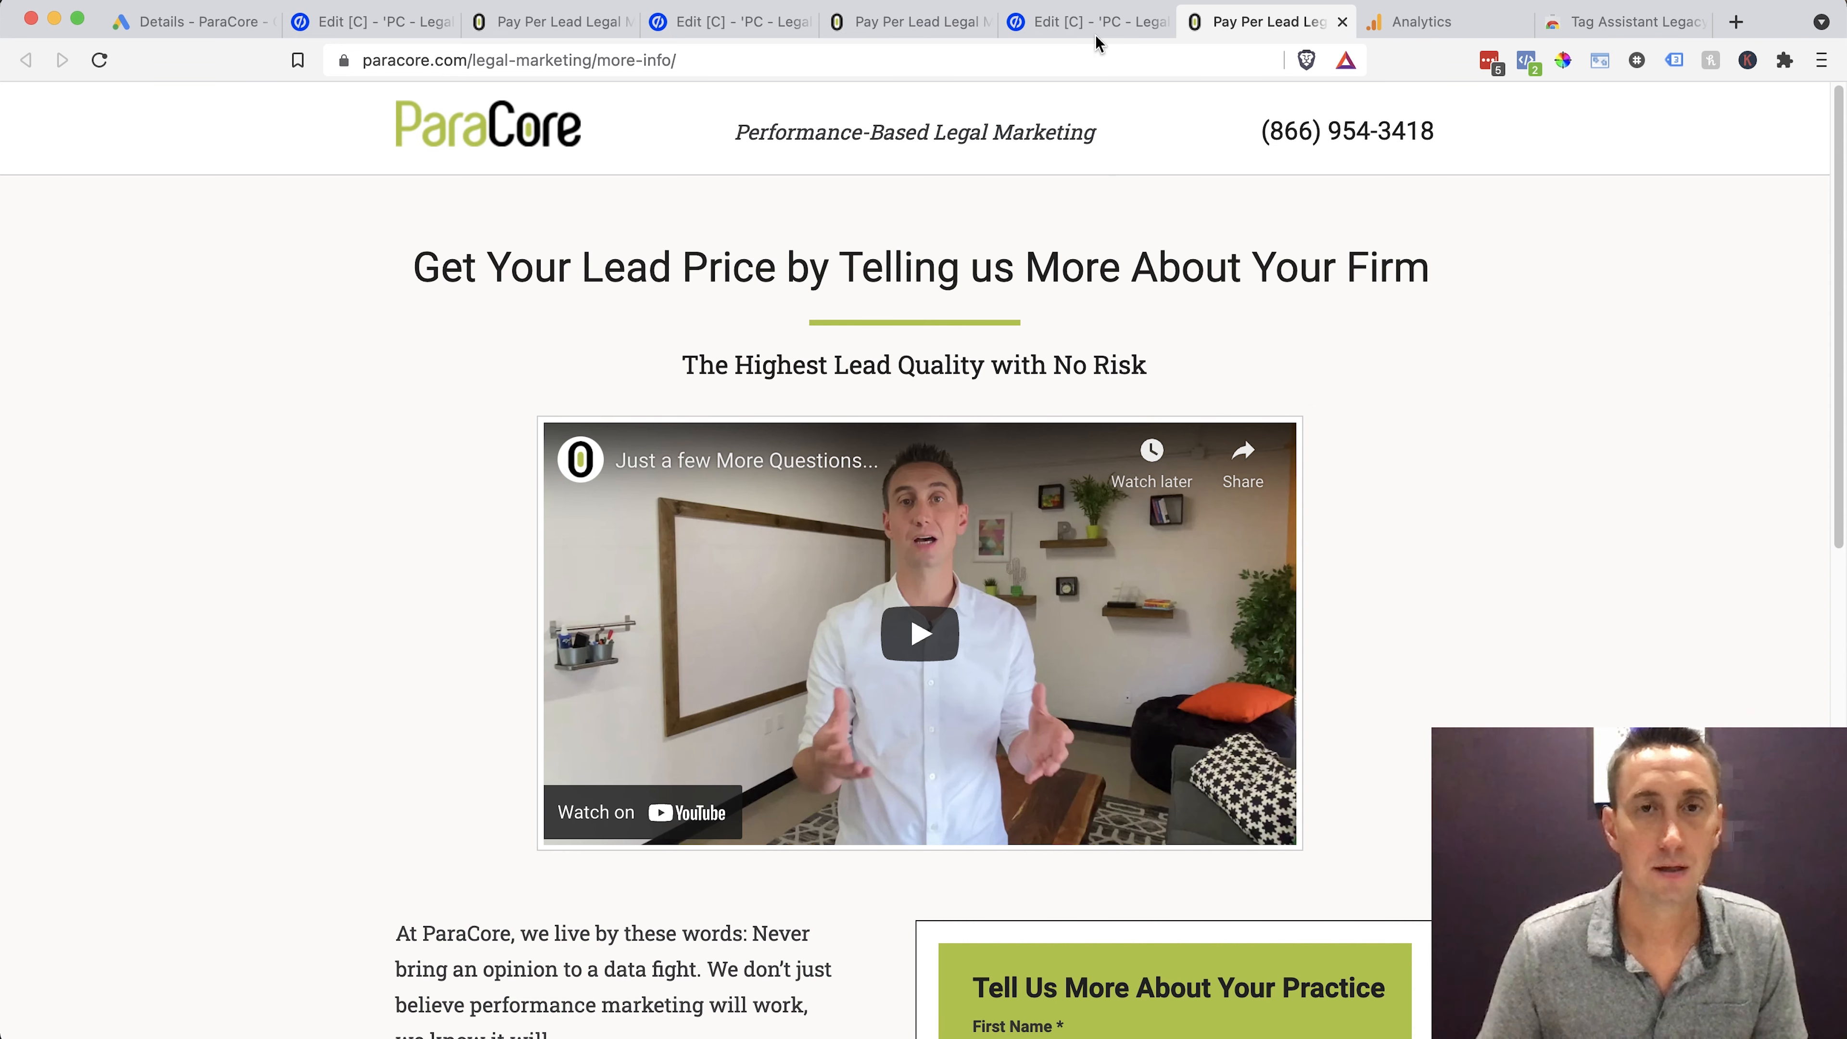
click(100, 60)
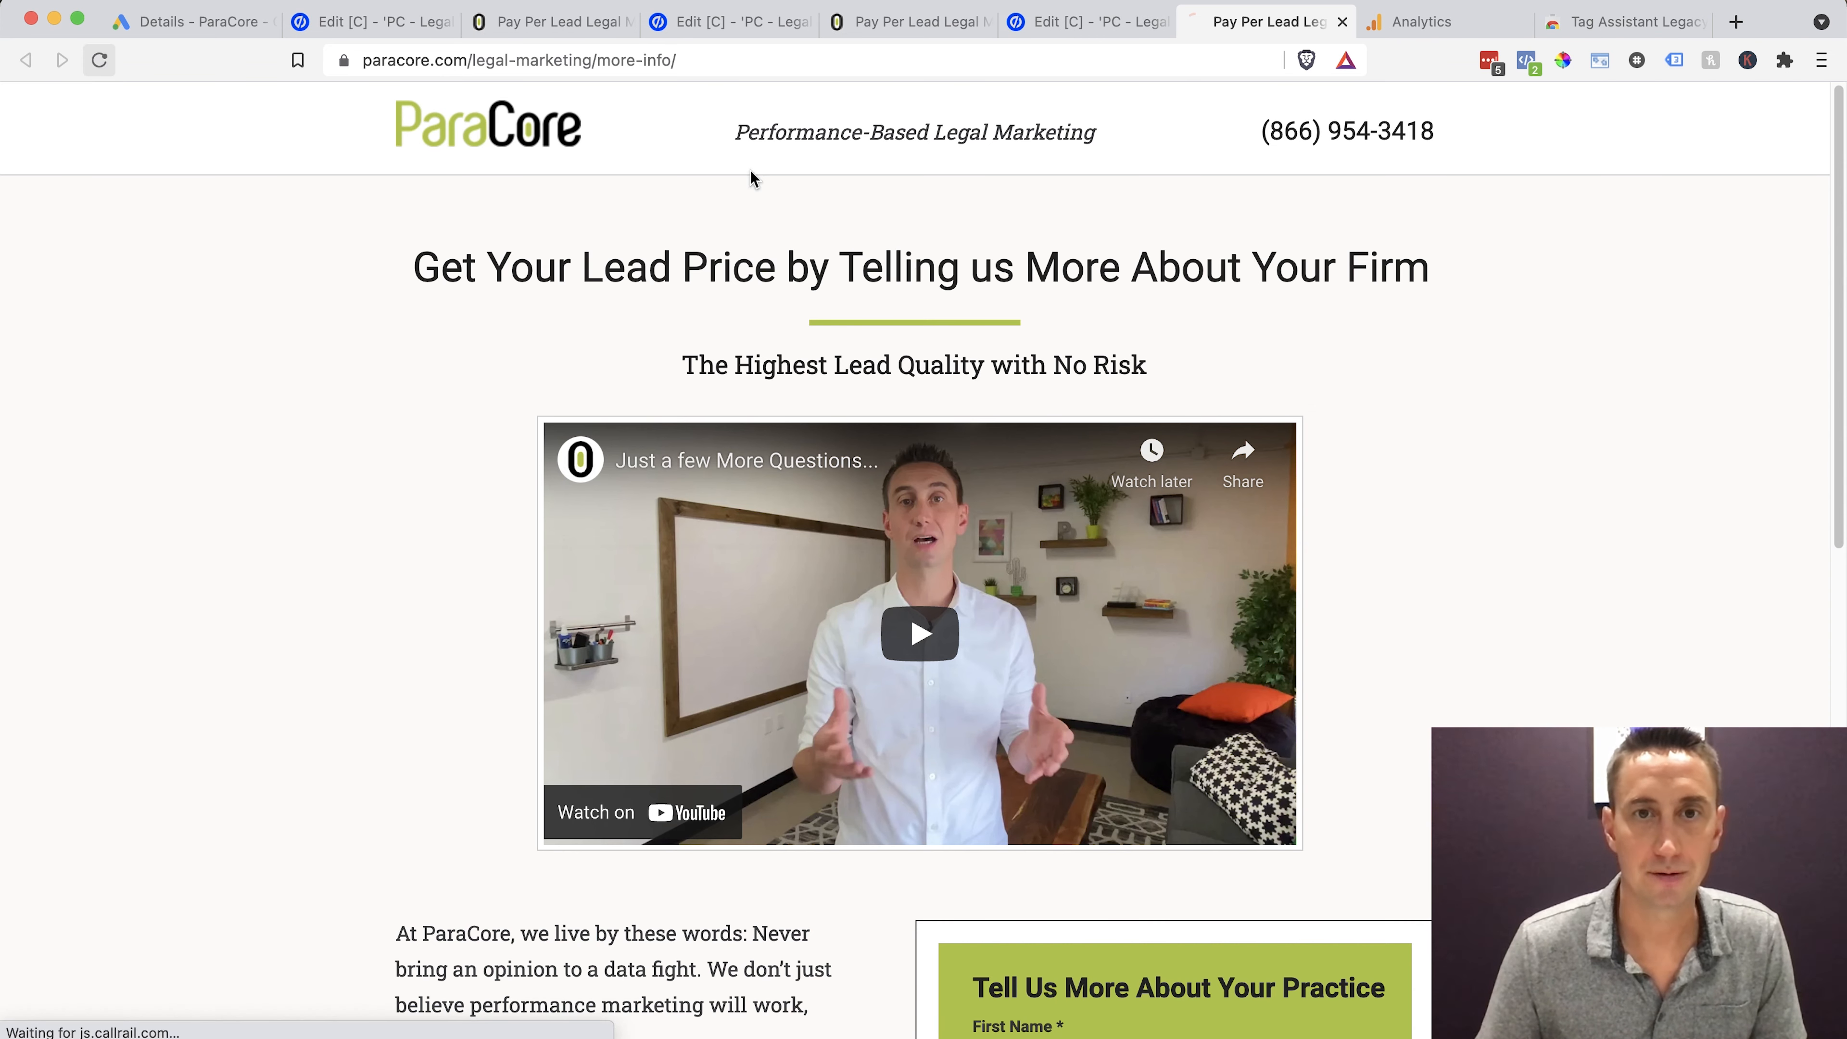
scroll(1382, 458, down, 8)
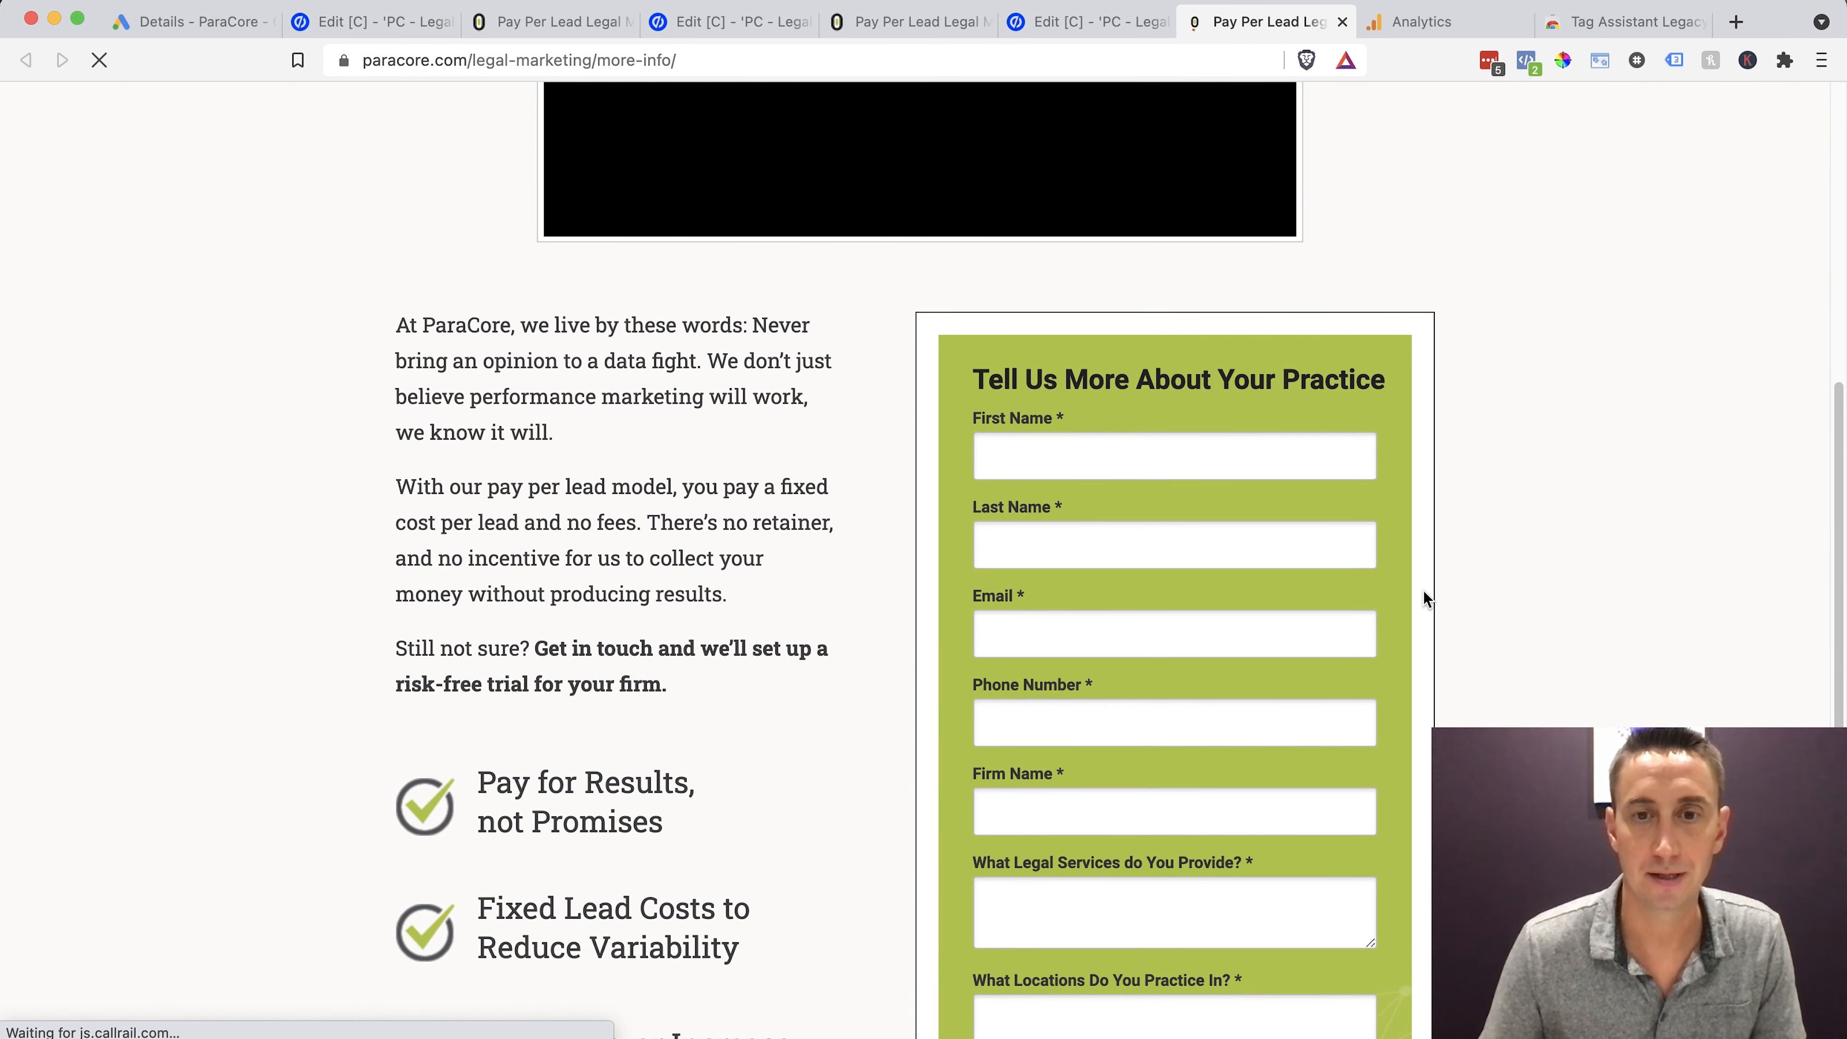
scroll(1422, 598, down, 5)
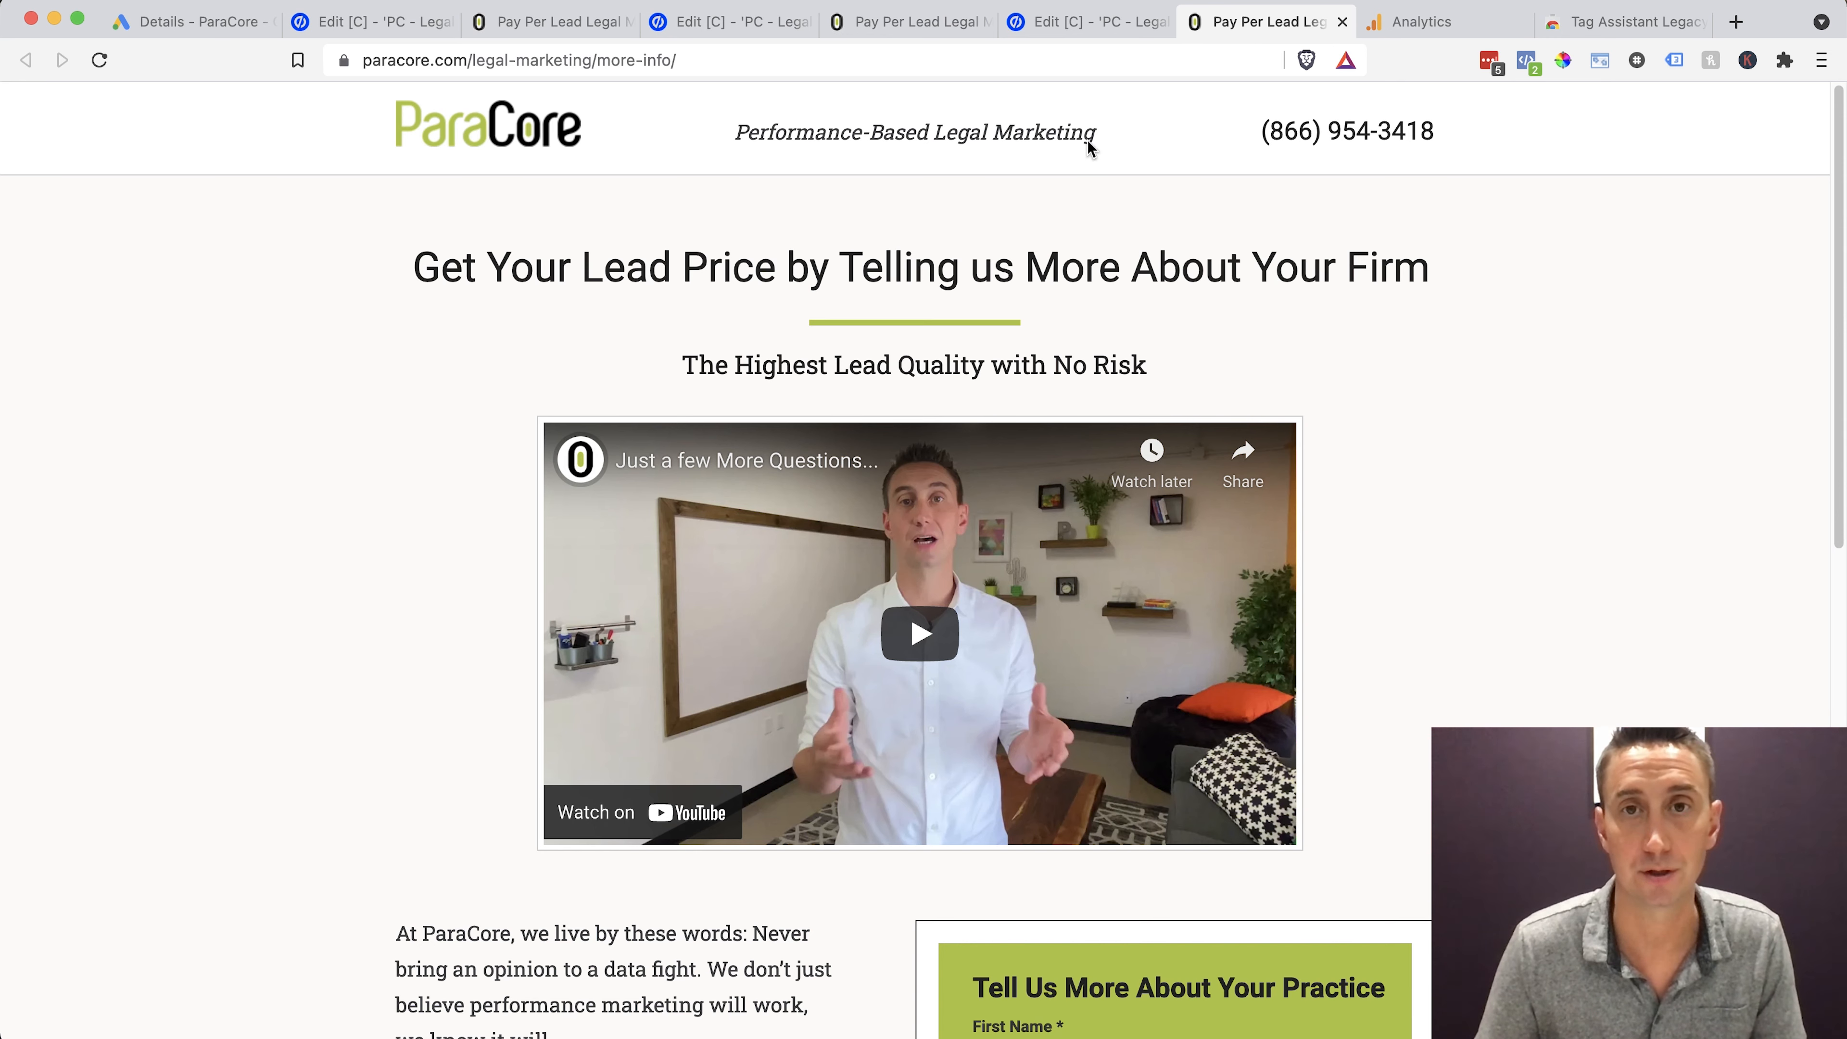
Switch to the more-info page's Variant C editor, dismiss the republish message and add a new JavaScript to the variant
click(1097, 34)
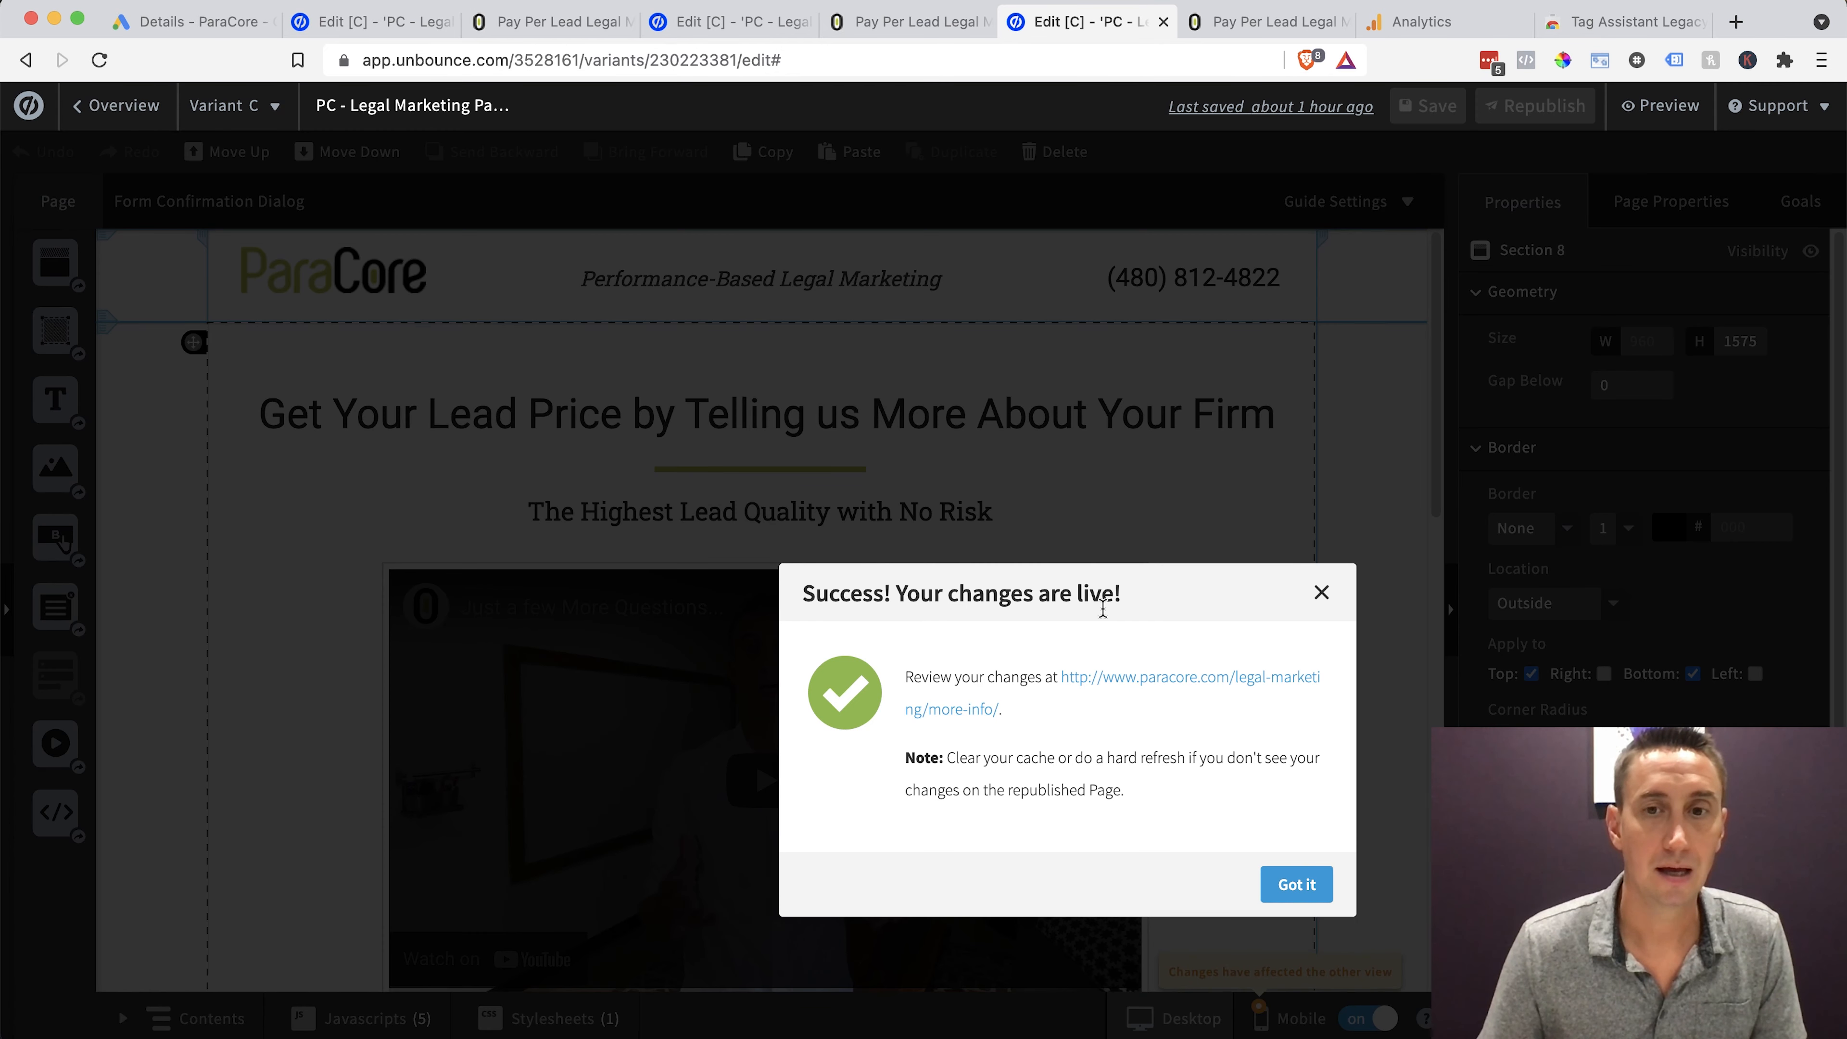
click(1322, 592)
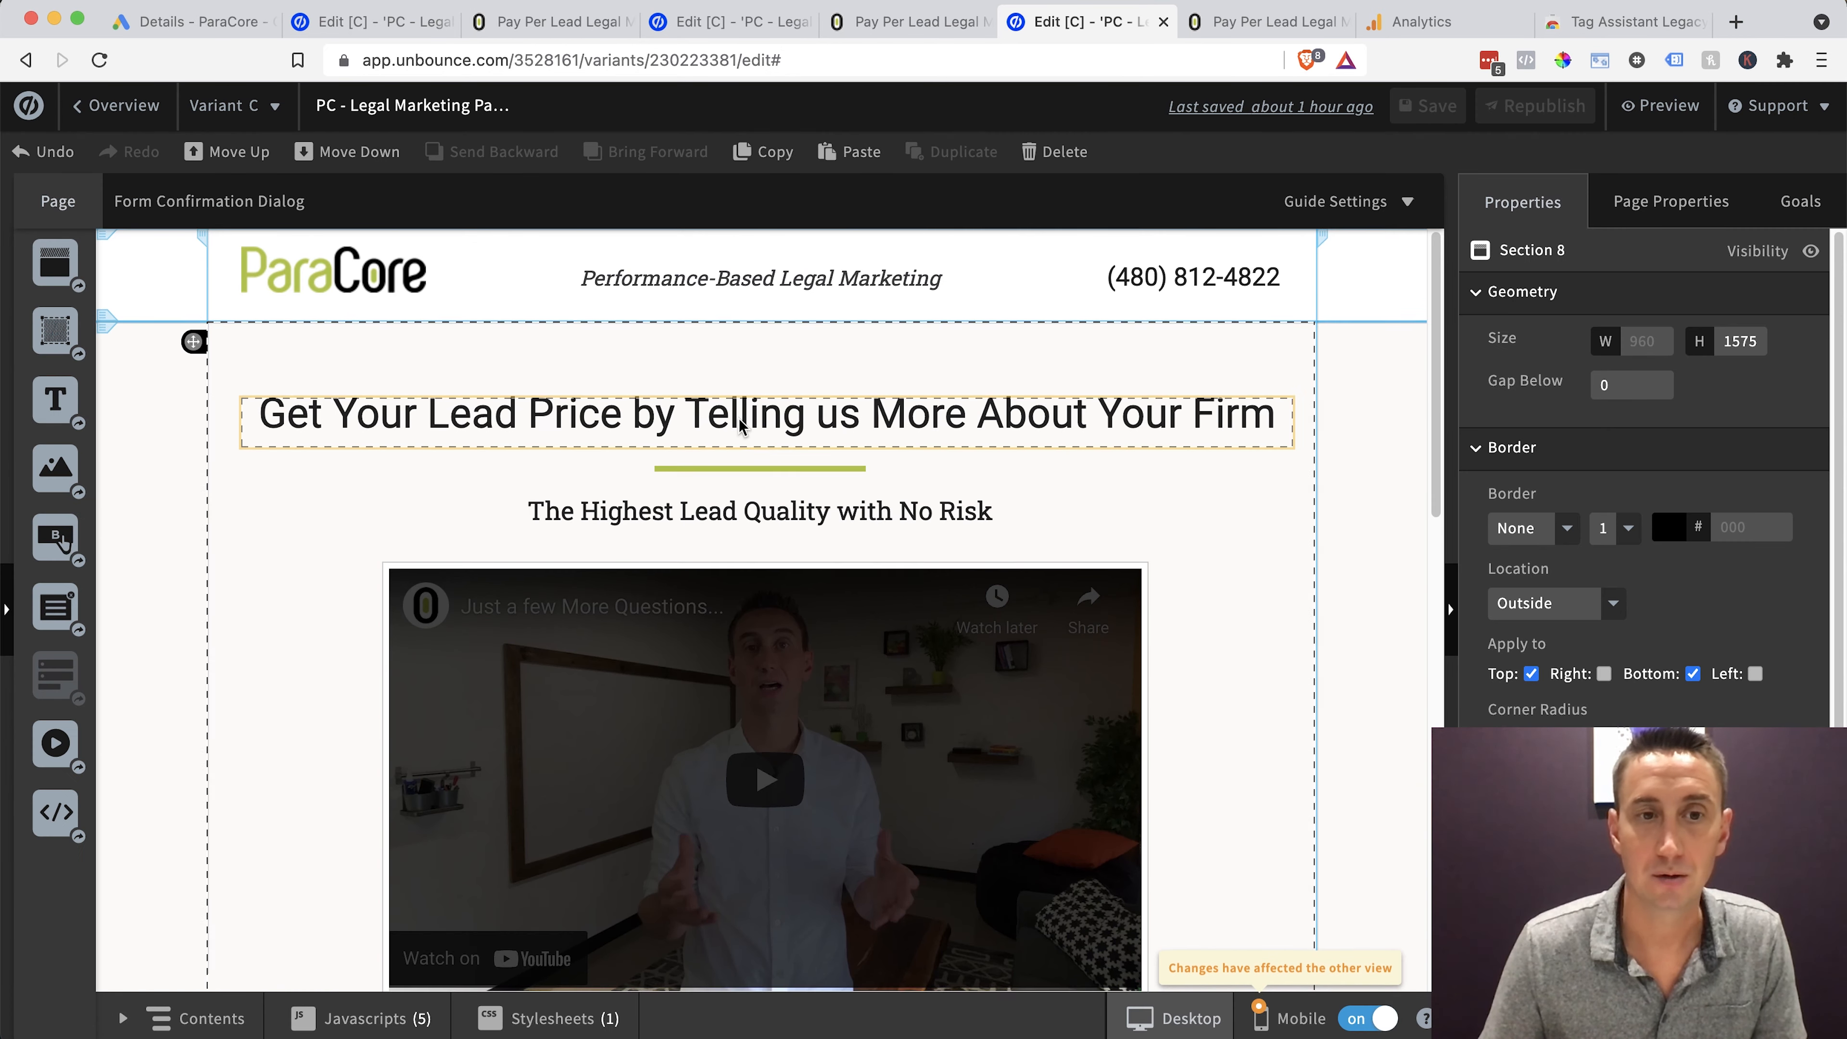
scroll(742, 426, down, 4)
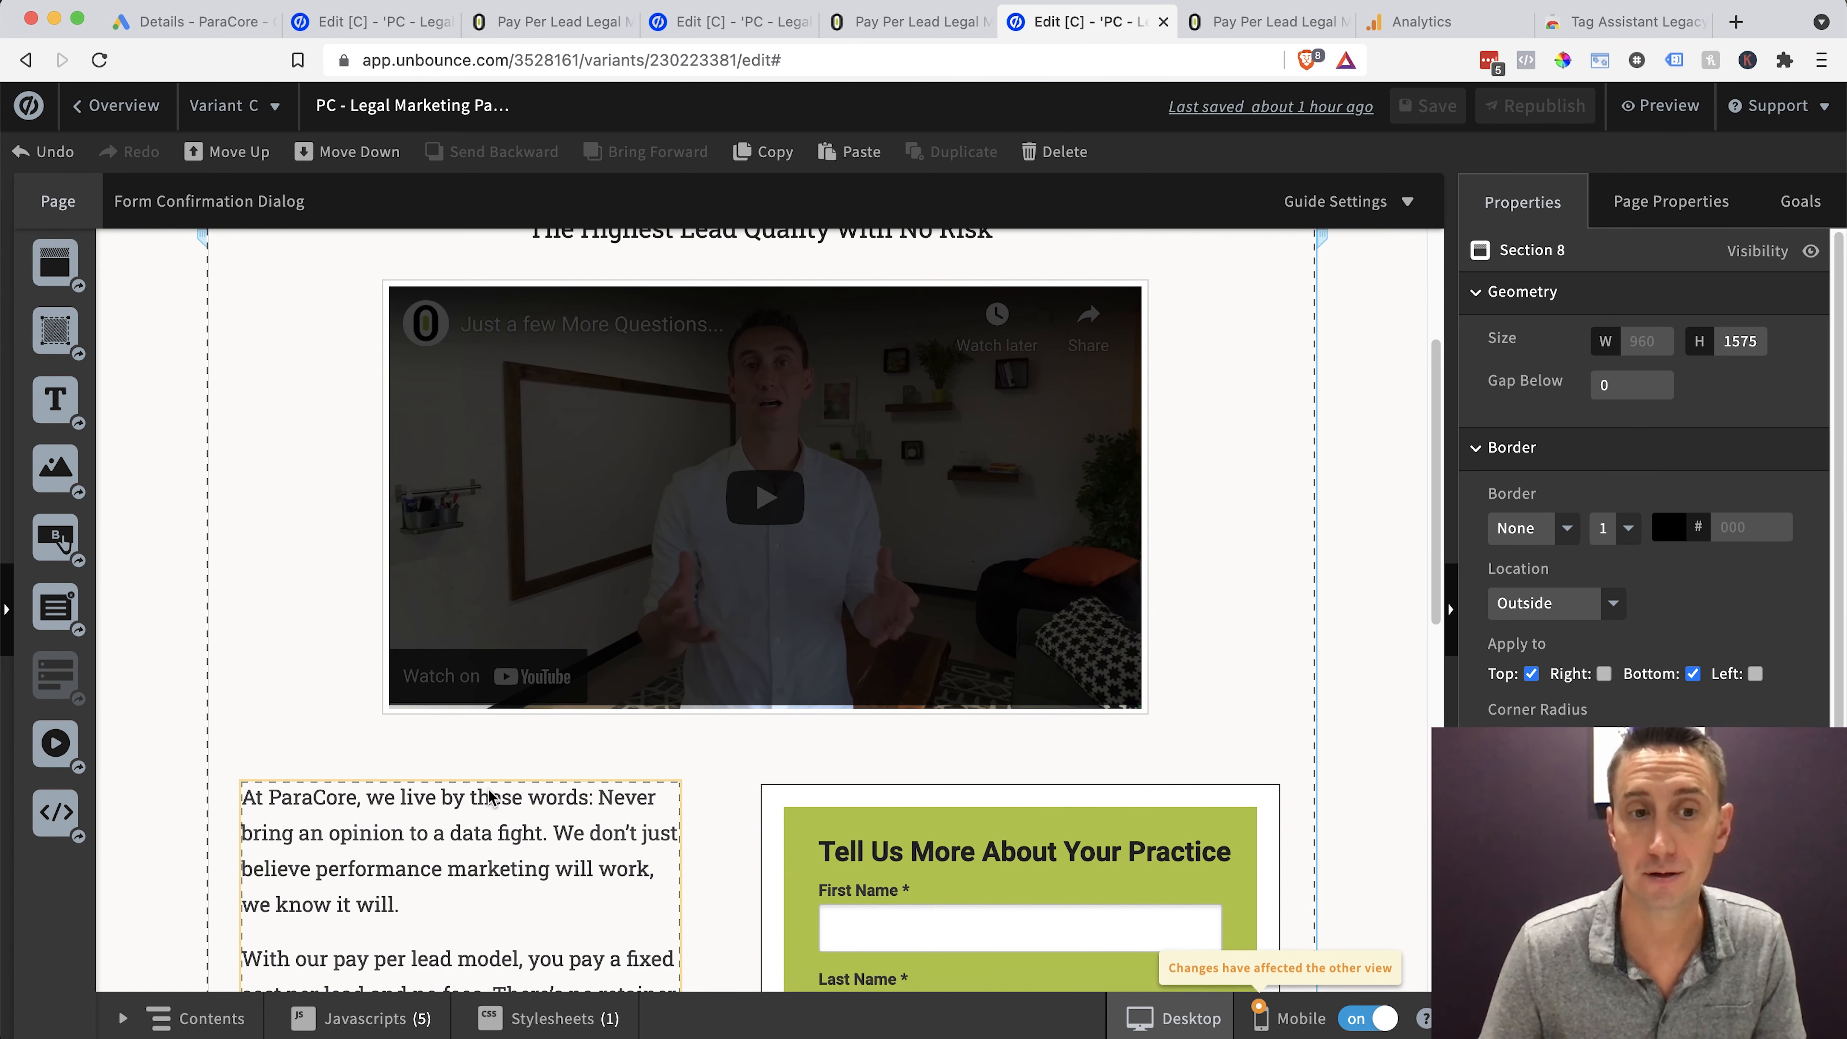
click(384, 1021)
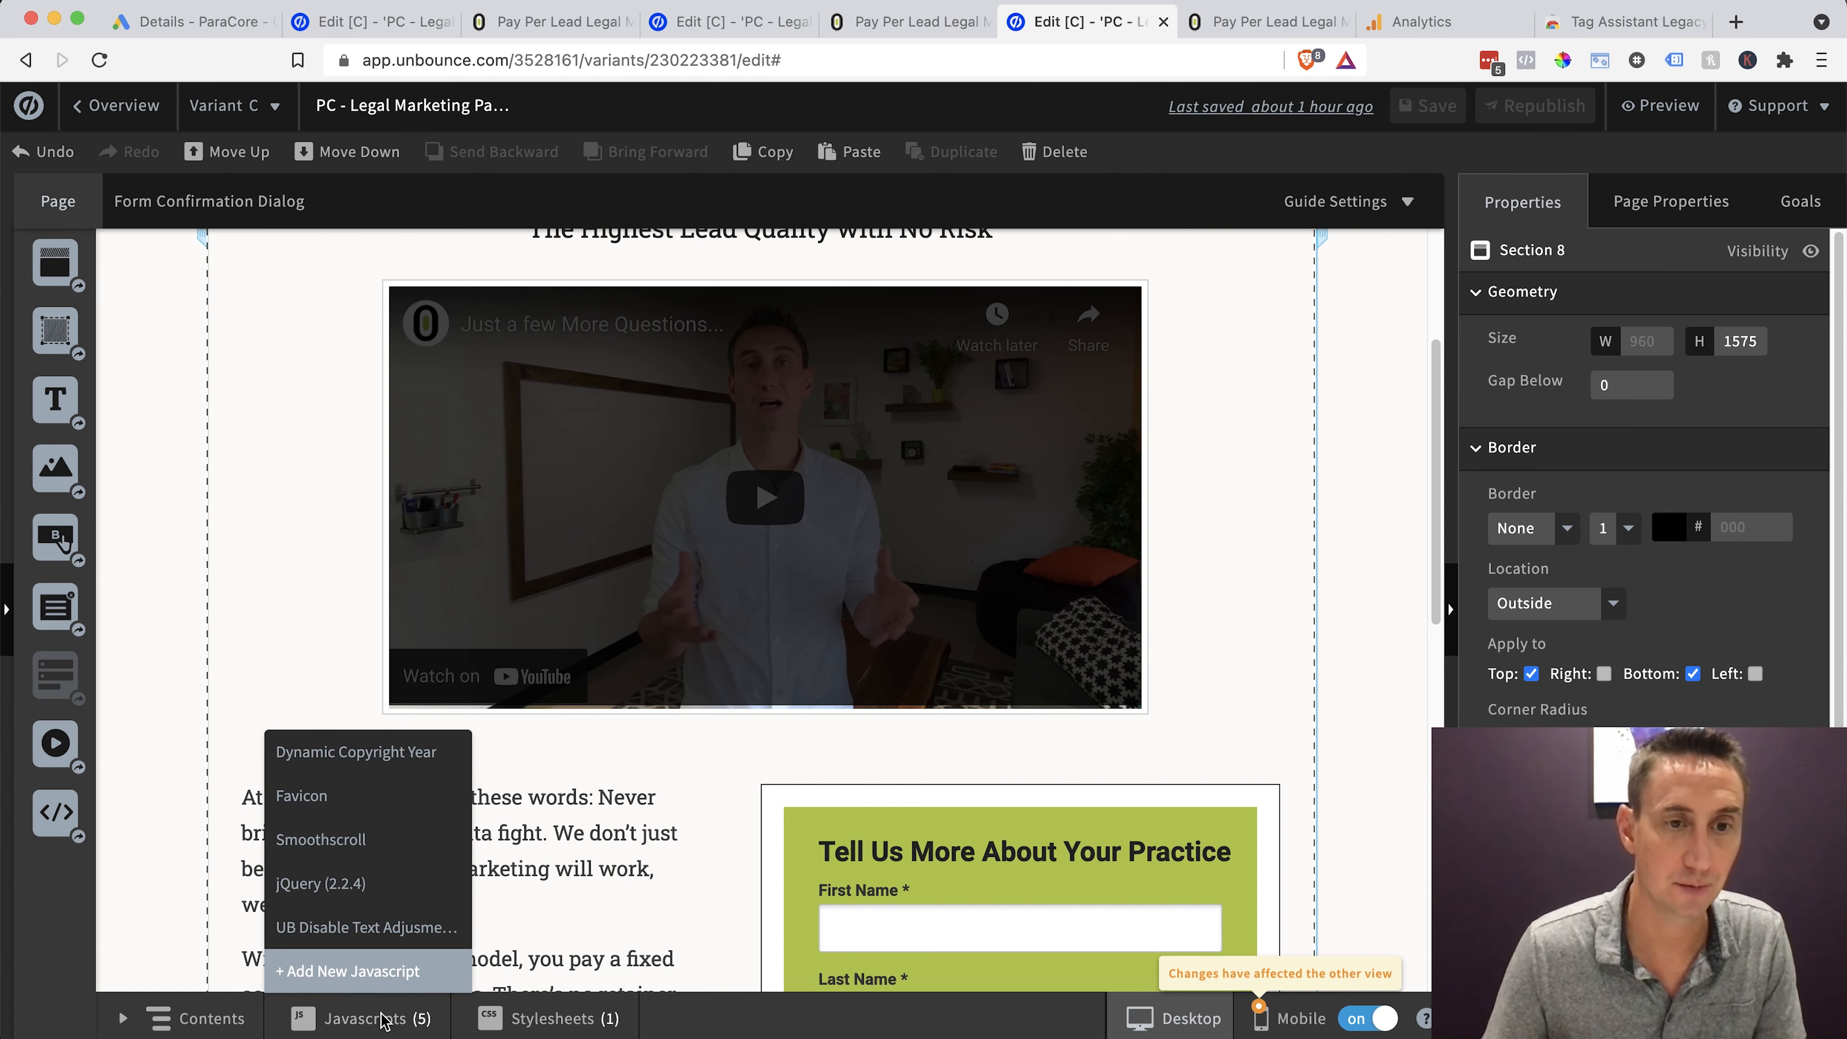
click(364, 973)
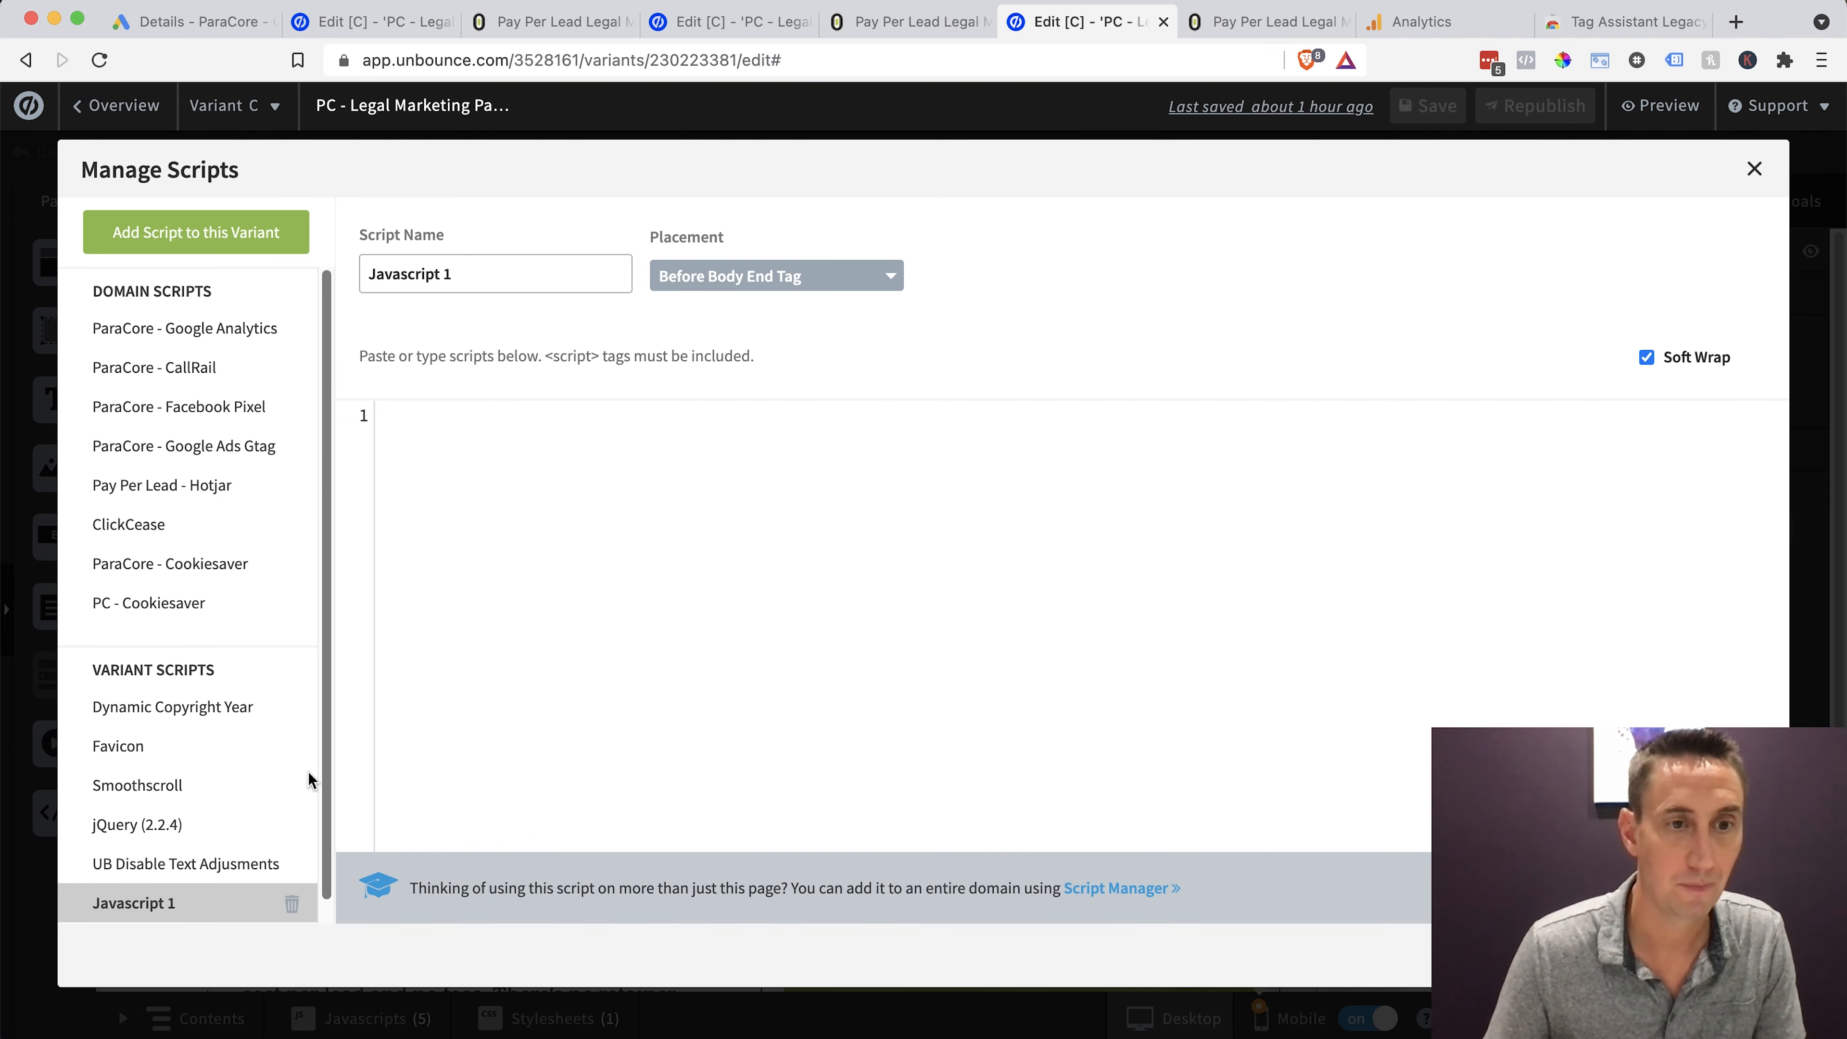
Name the new variant script Google Ads Conversion and set its placement to Head
click(456, 276)
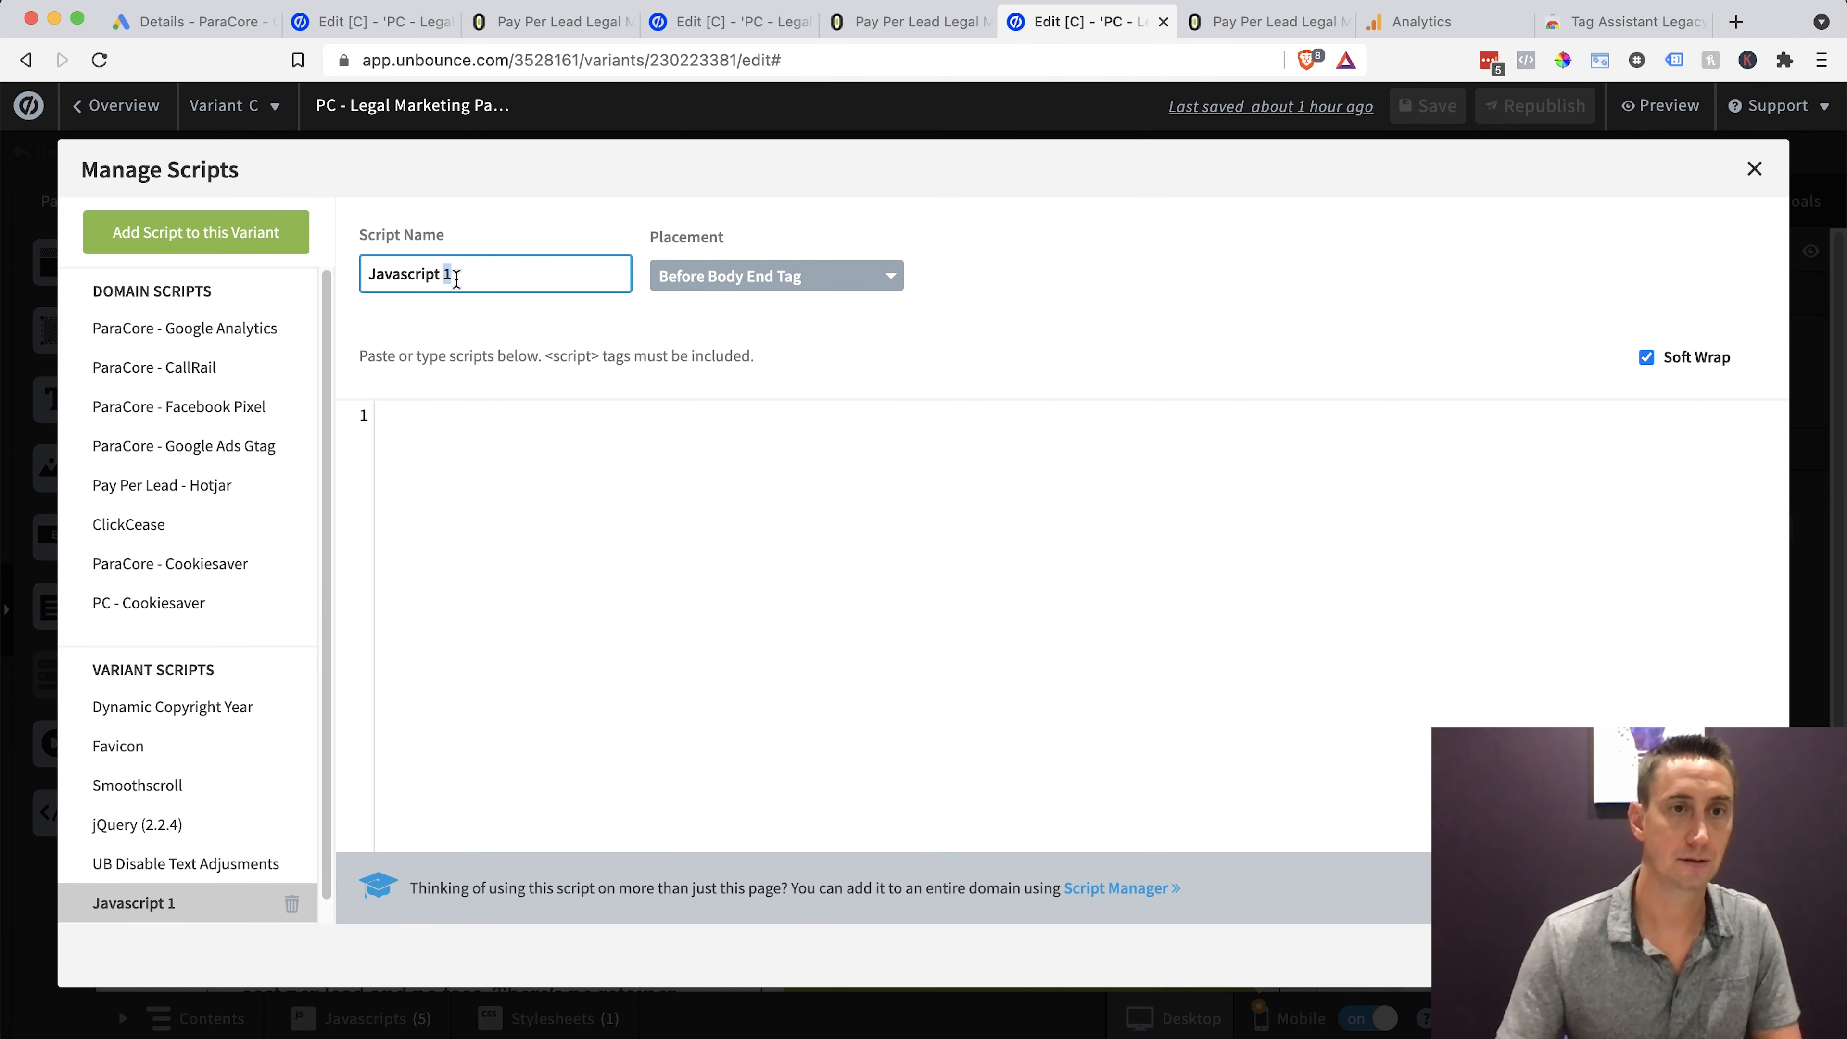
triple_click(456, 276)
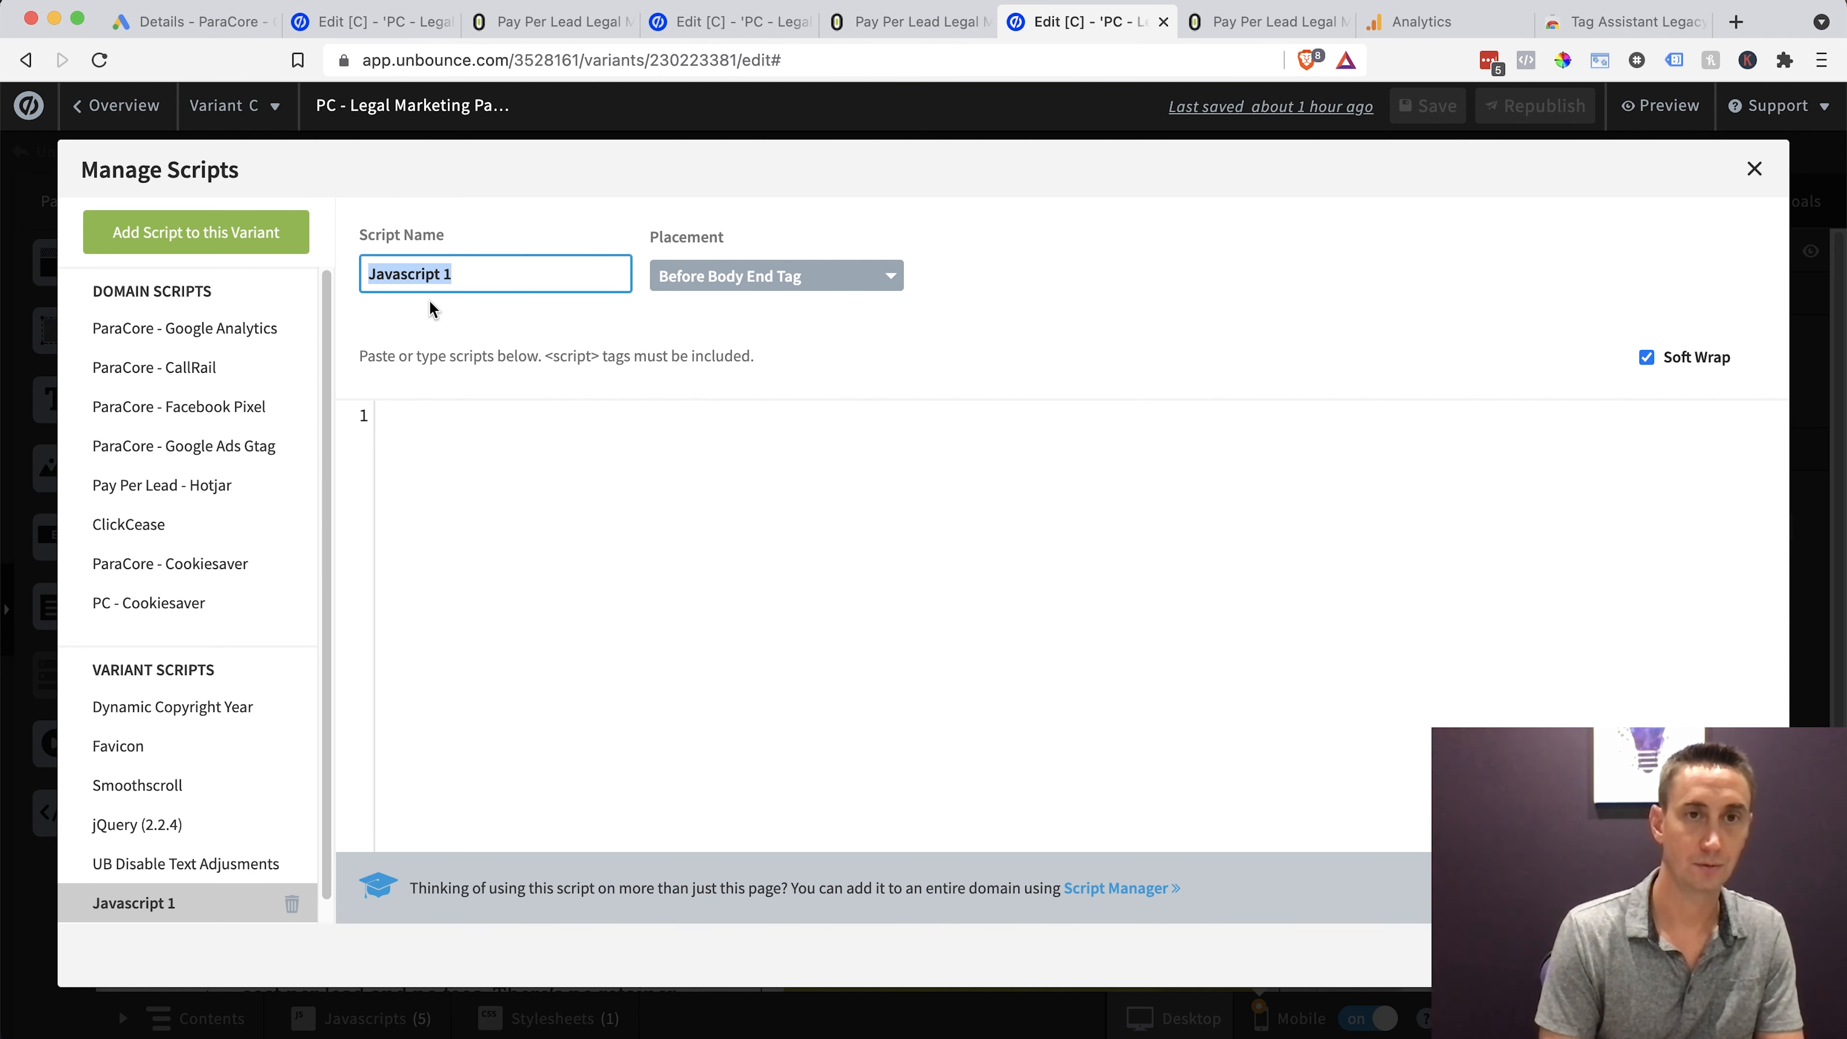
text(Google ADs)
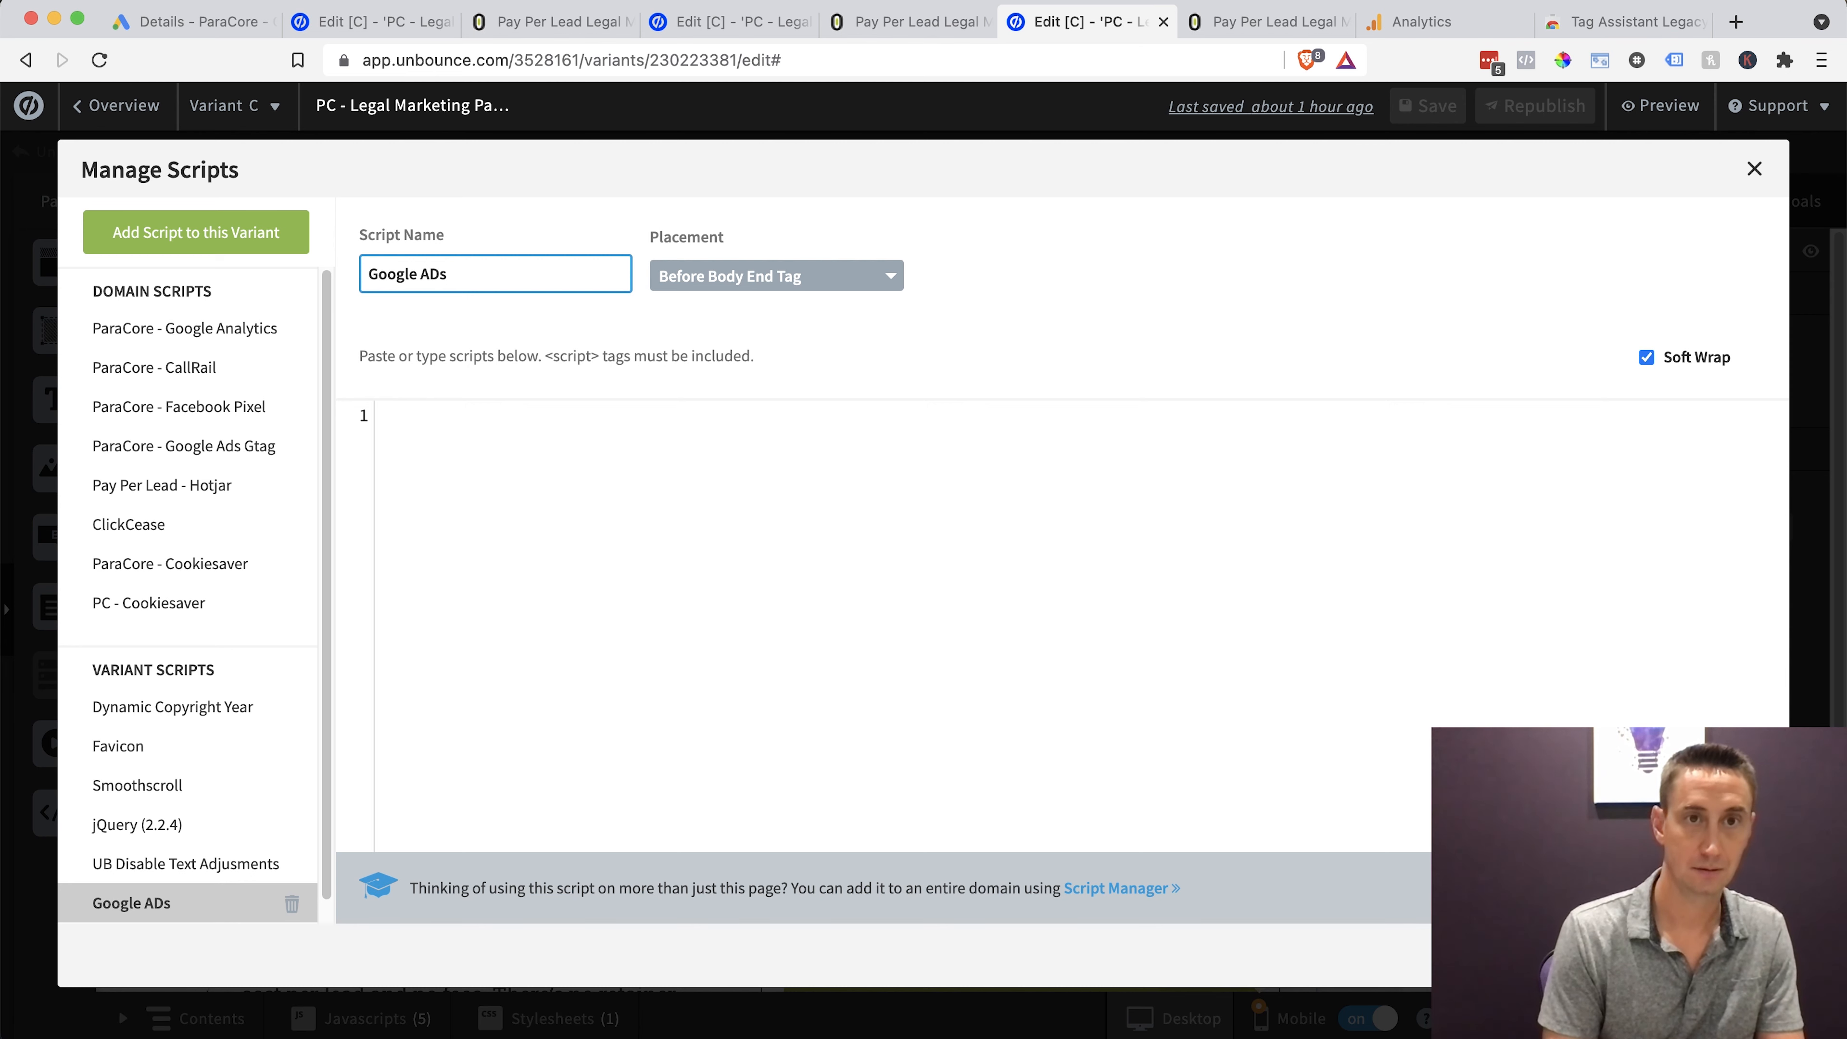
text( Conversion)
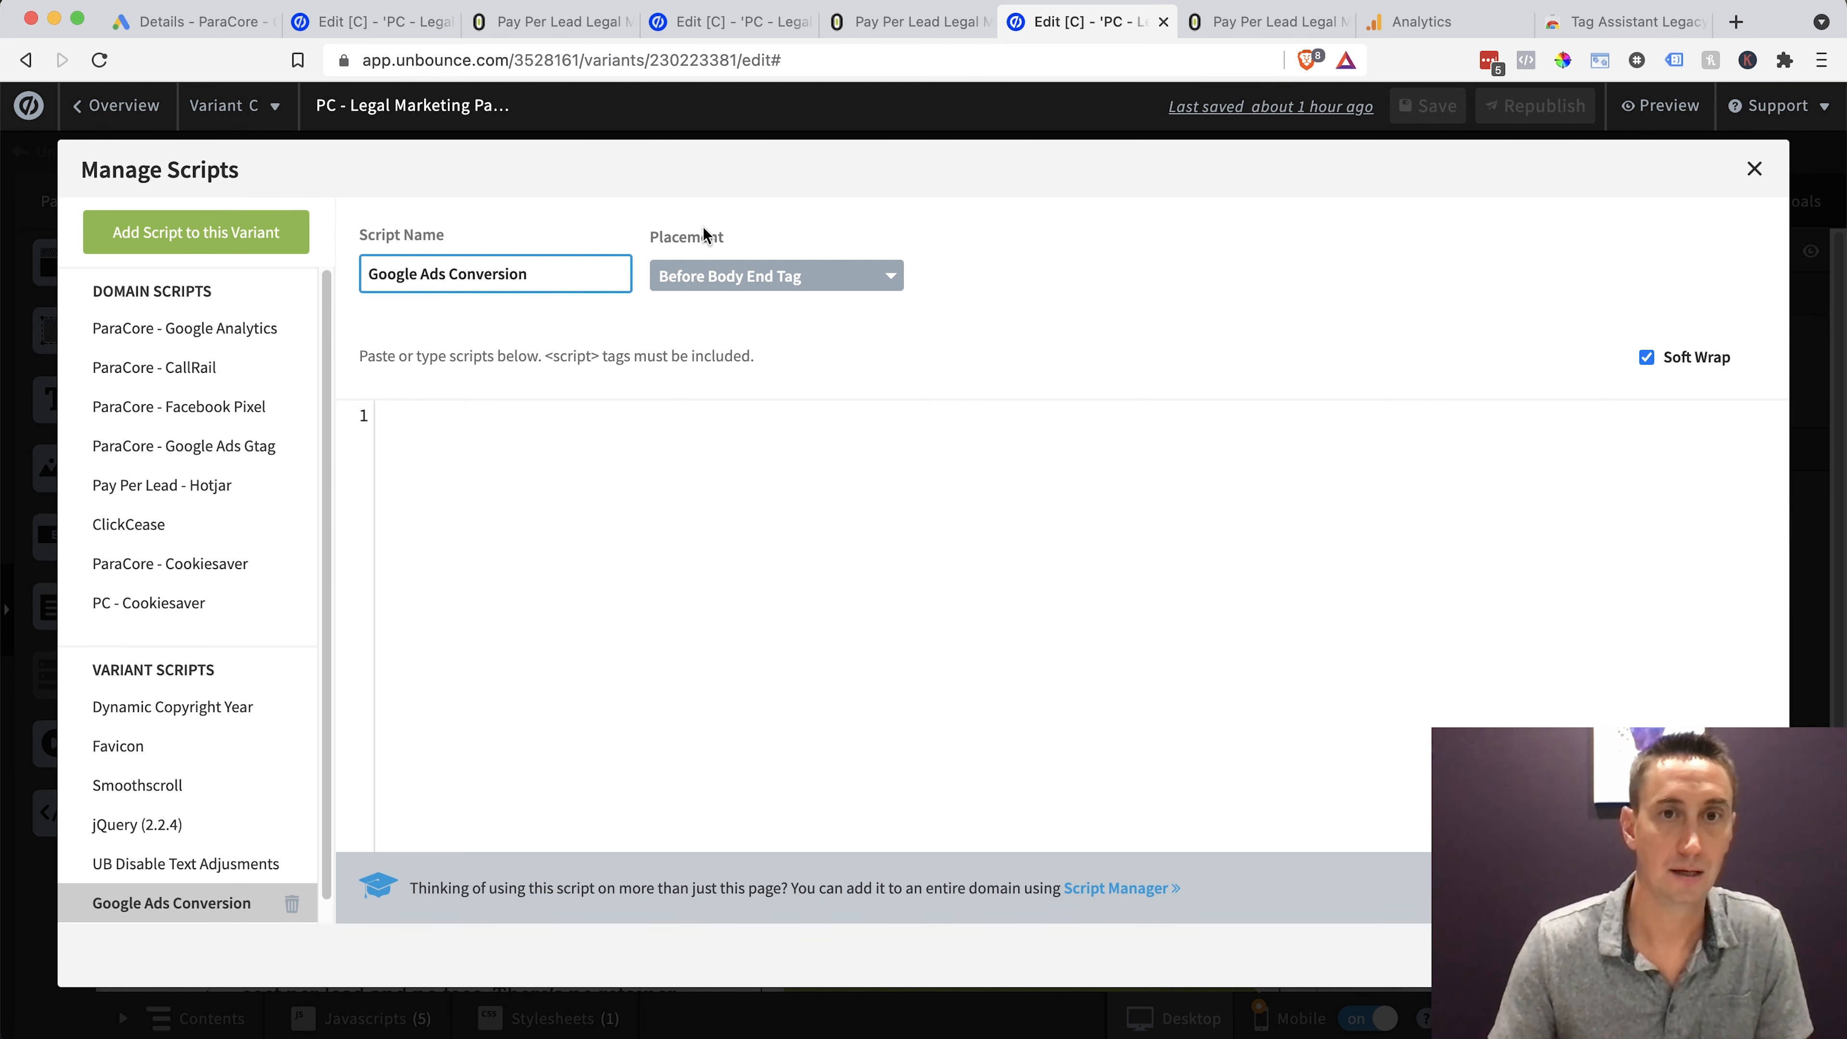
click(777, 277)
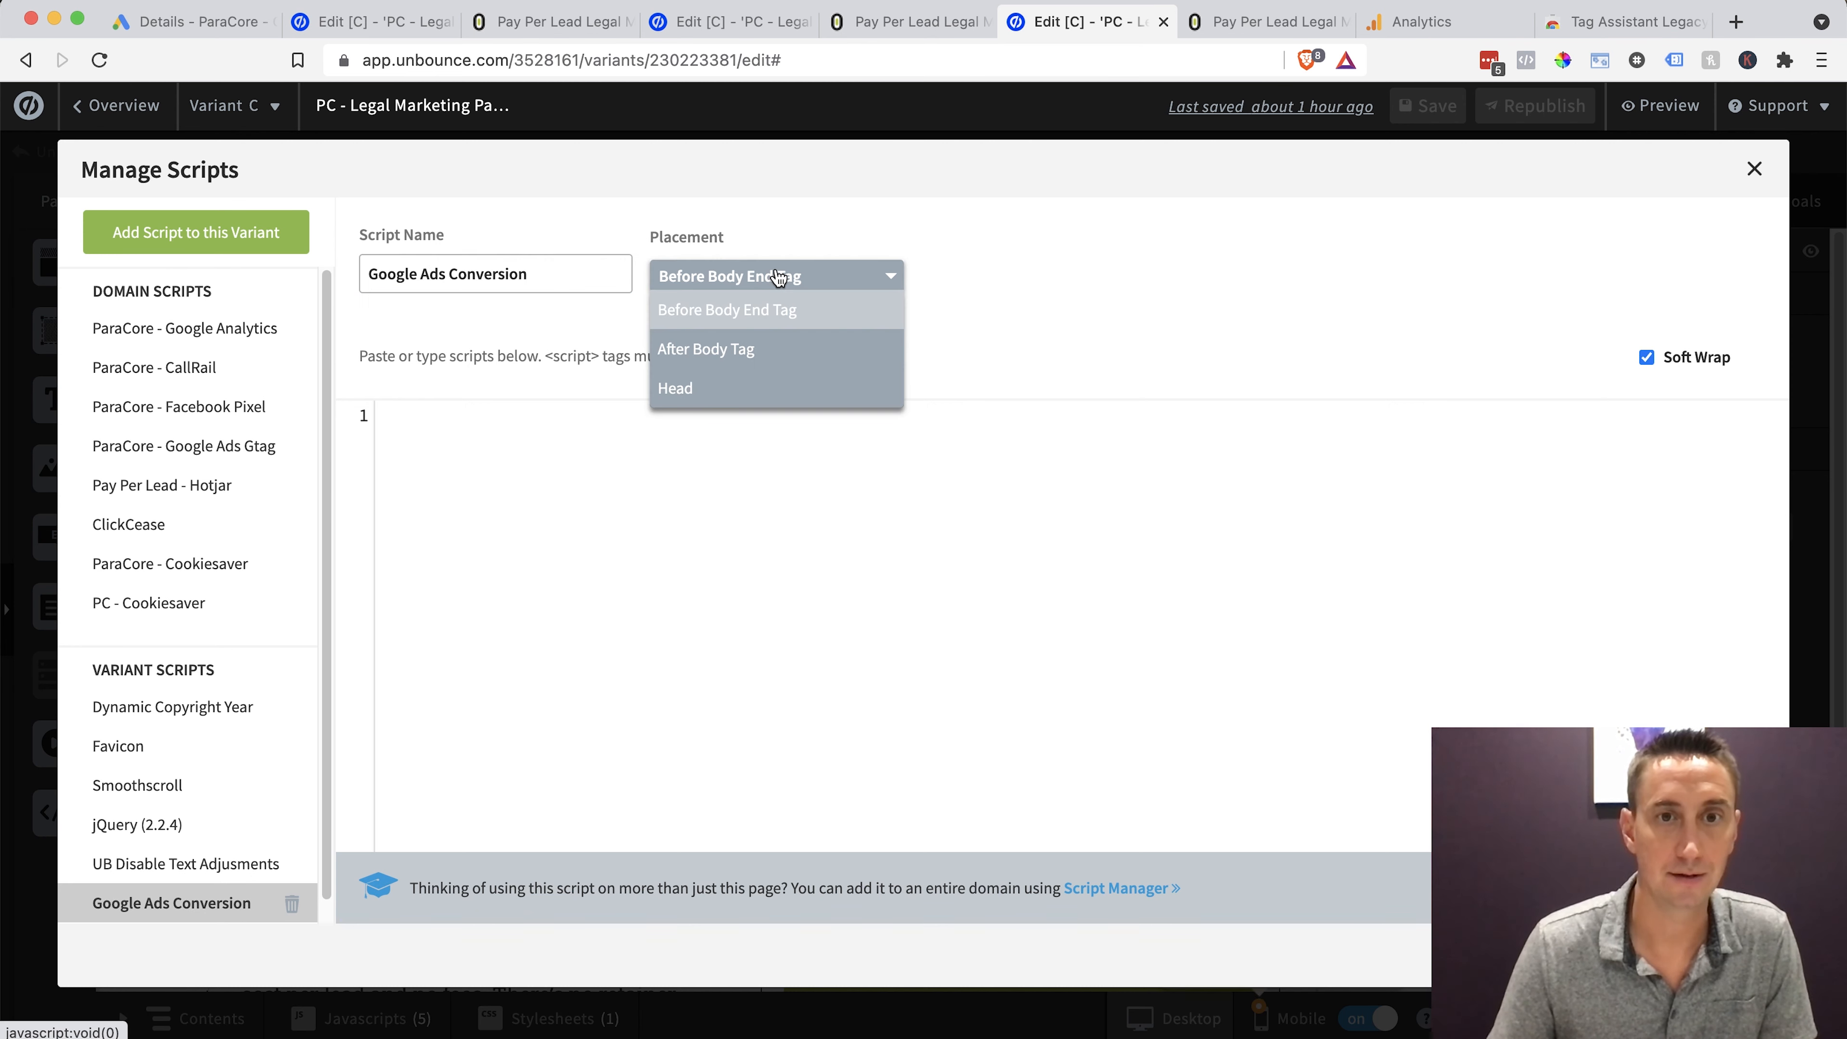
click(748, 389)
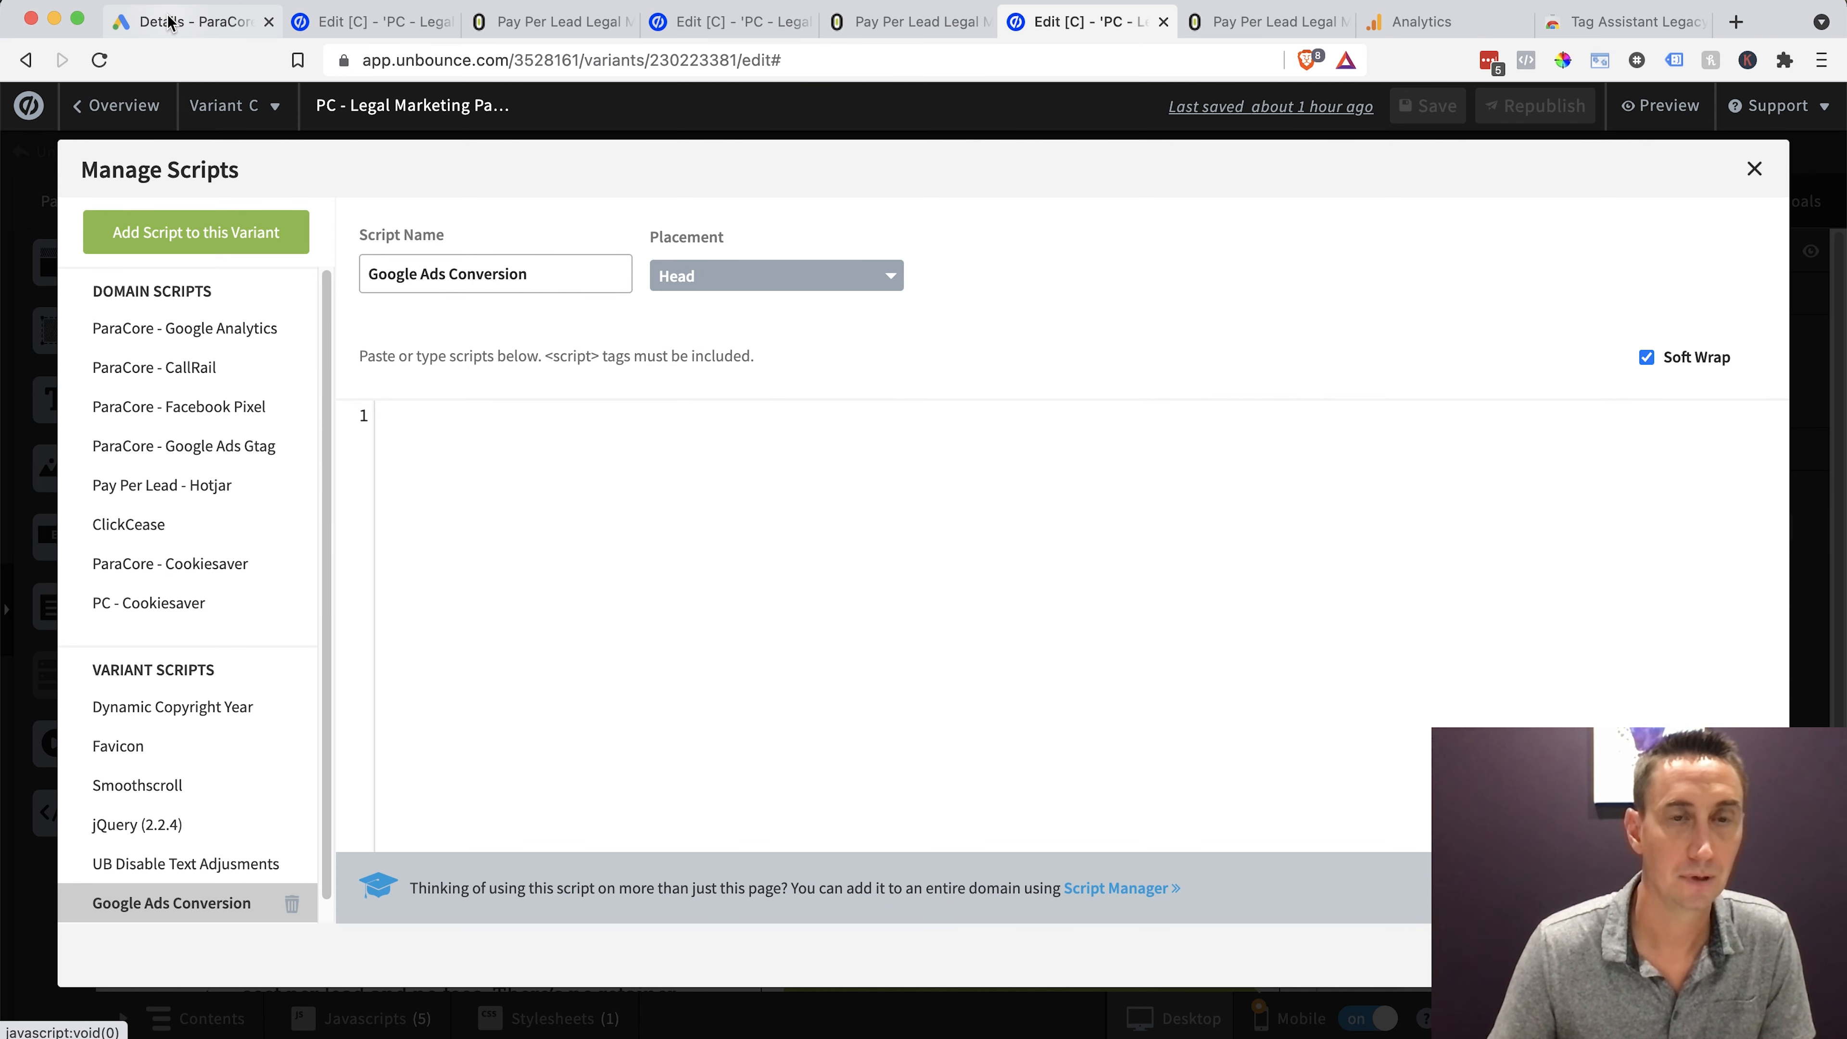
Put the Unbounce Form Submission event snippet from Google Ads into the Google Ads Conversion script's code and finish script editing
key(super+1)
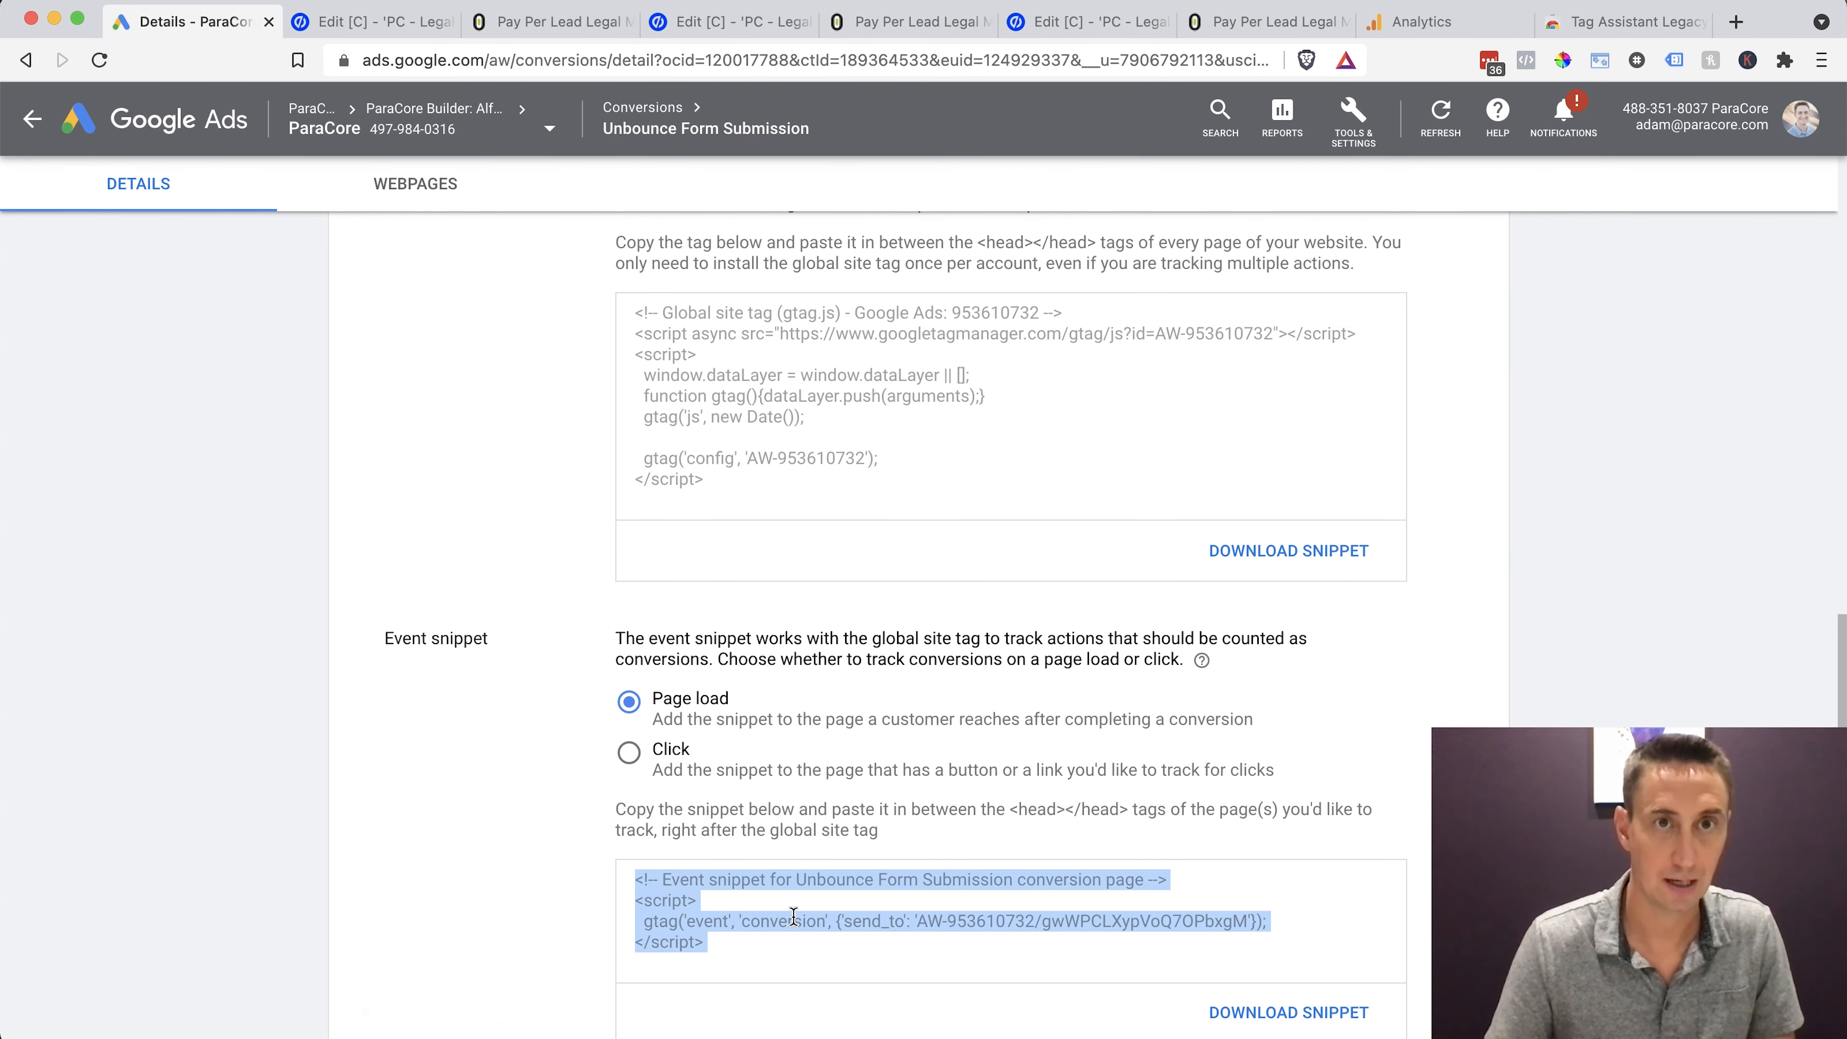
click(1024, 25)
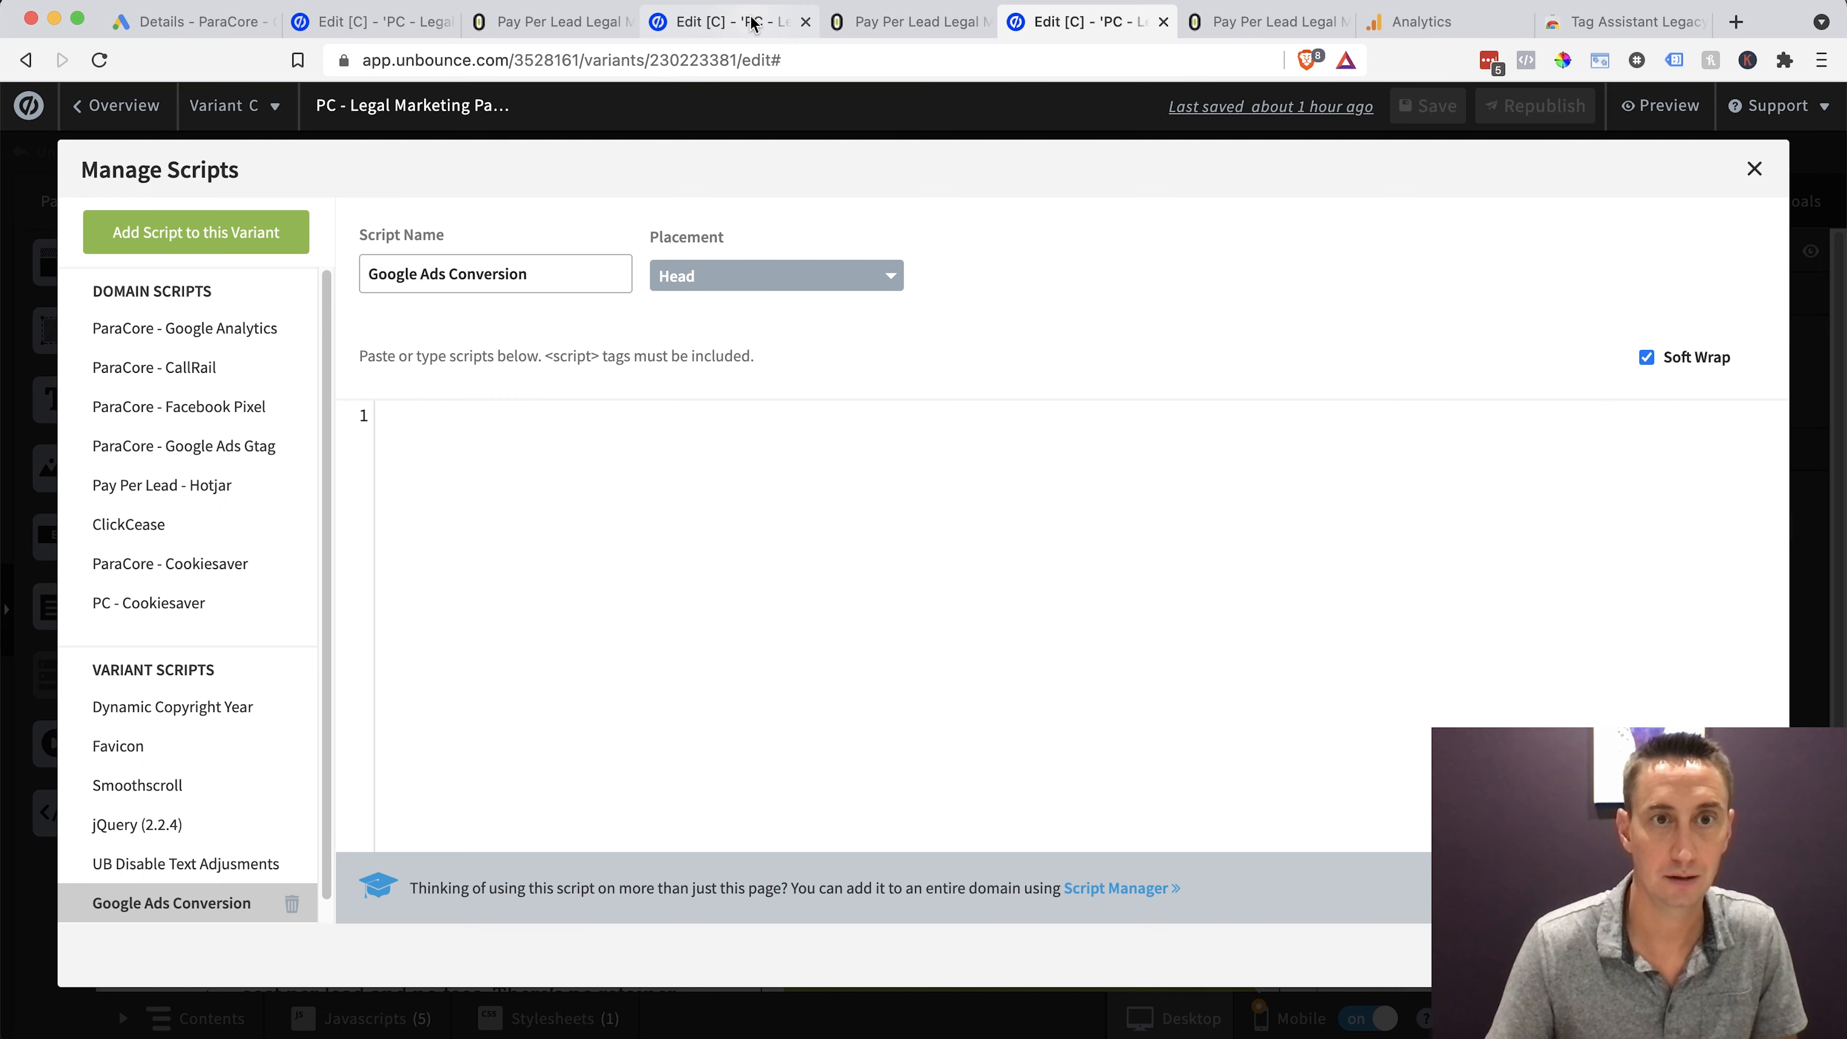
click(560, 478)
text(<!-- Event snippet for Unbounce Form Submission conversion page --> <script>   gtag('event', 'conversion', {'send_to': 'AW-953610732/gwWPCLXypVoQ7OPbxgM'}); </script>)
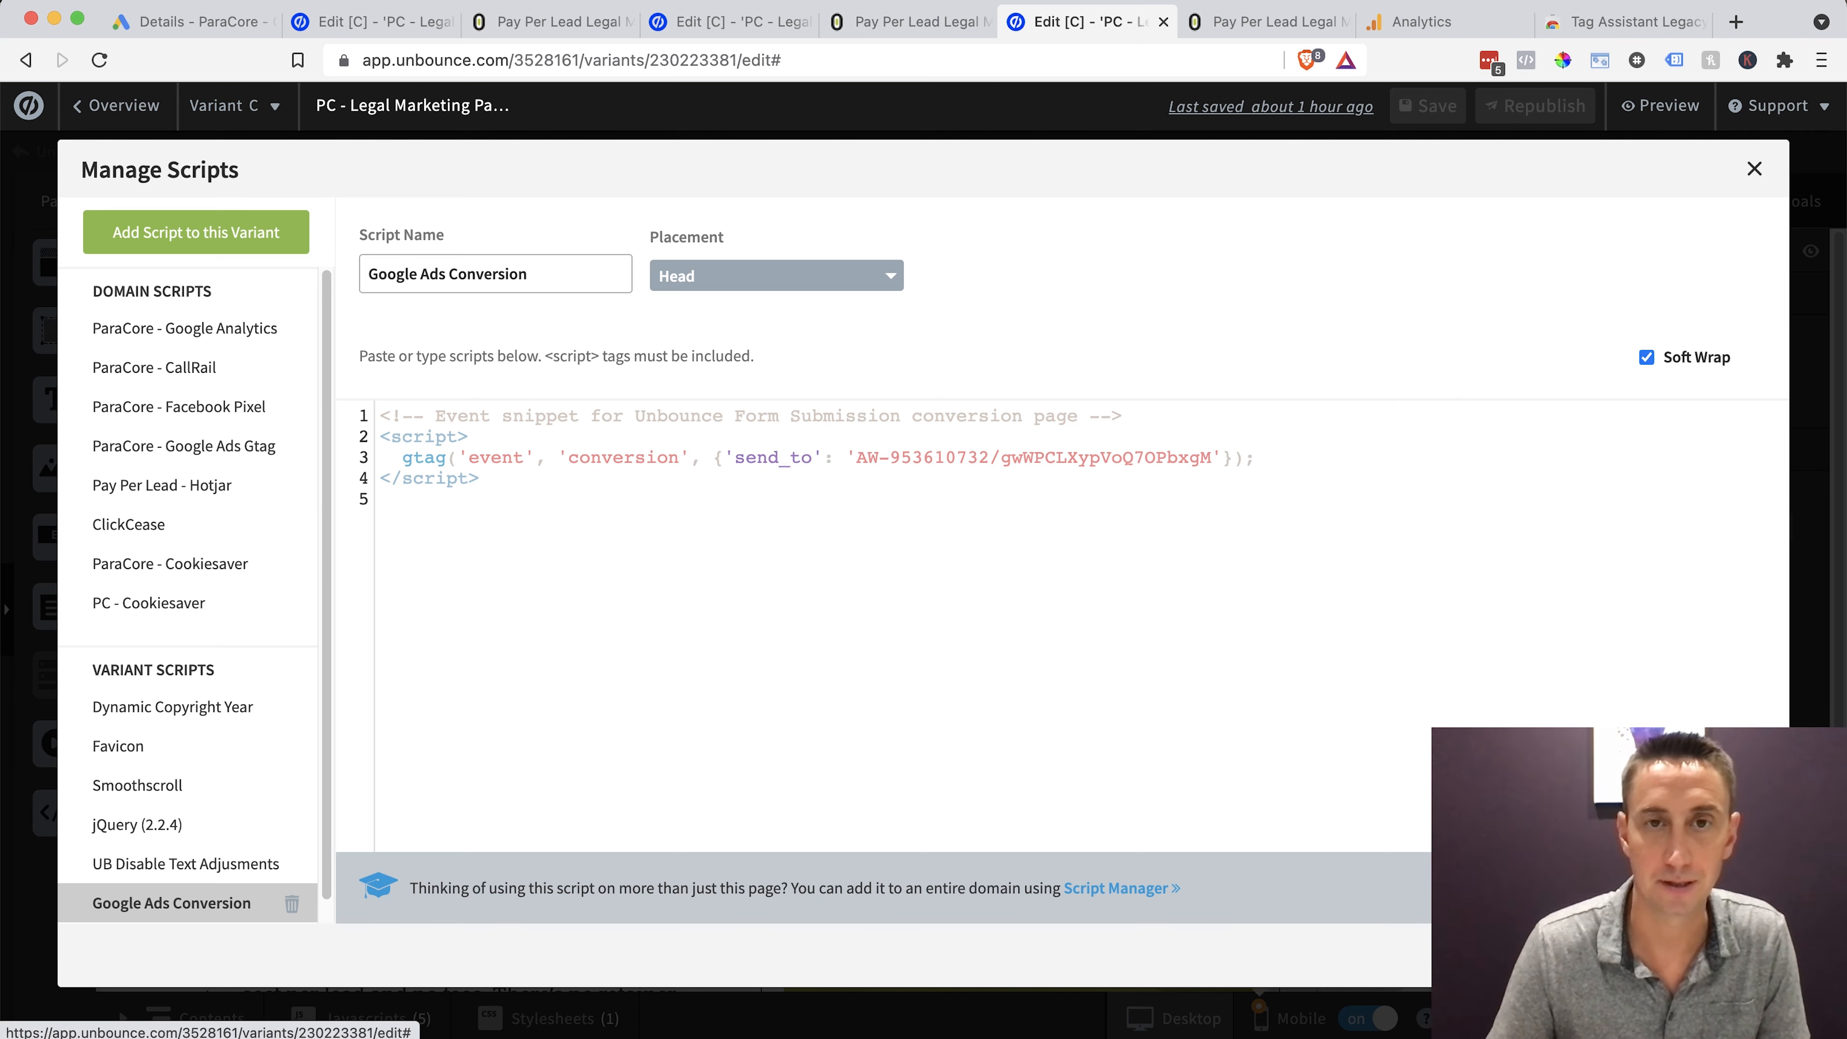
click(1729, 955)
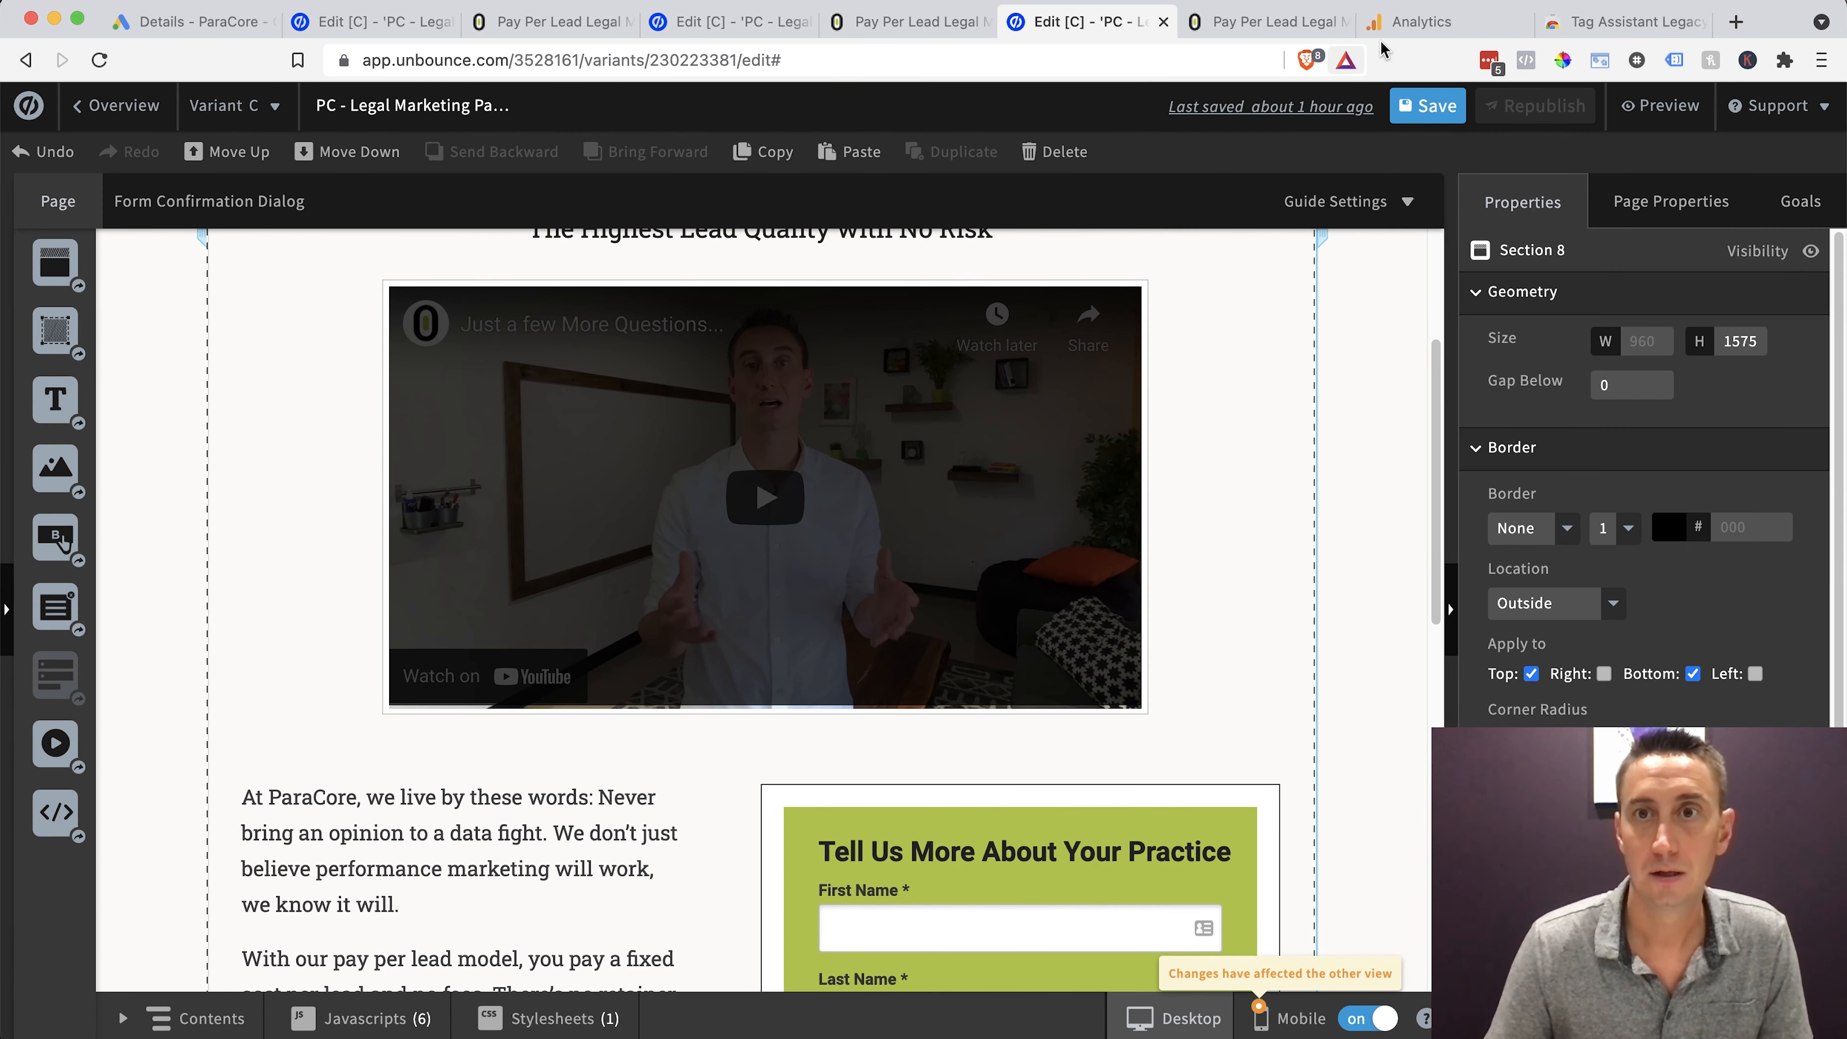
Check which tags Tag Assistant detects on the live more-info page before republishing
click(1267, 24)
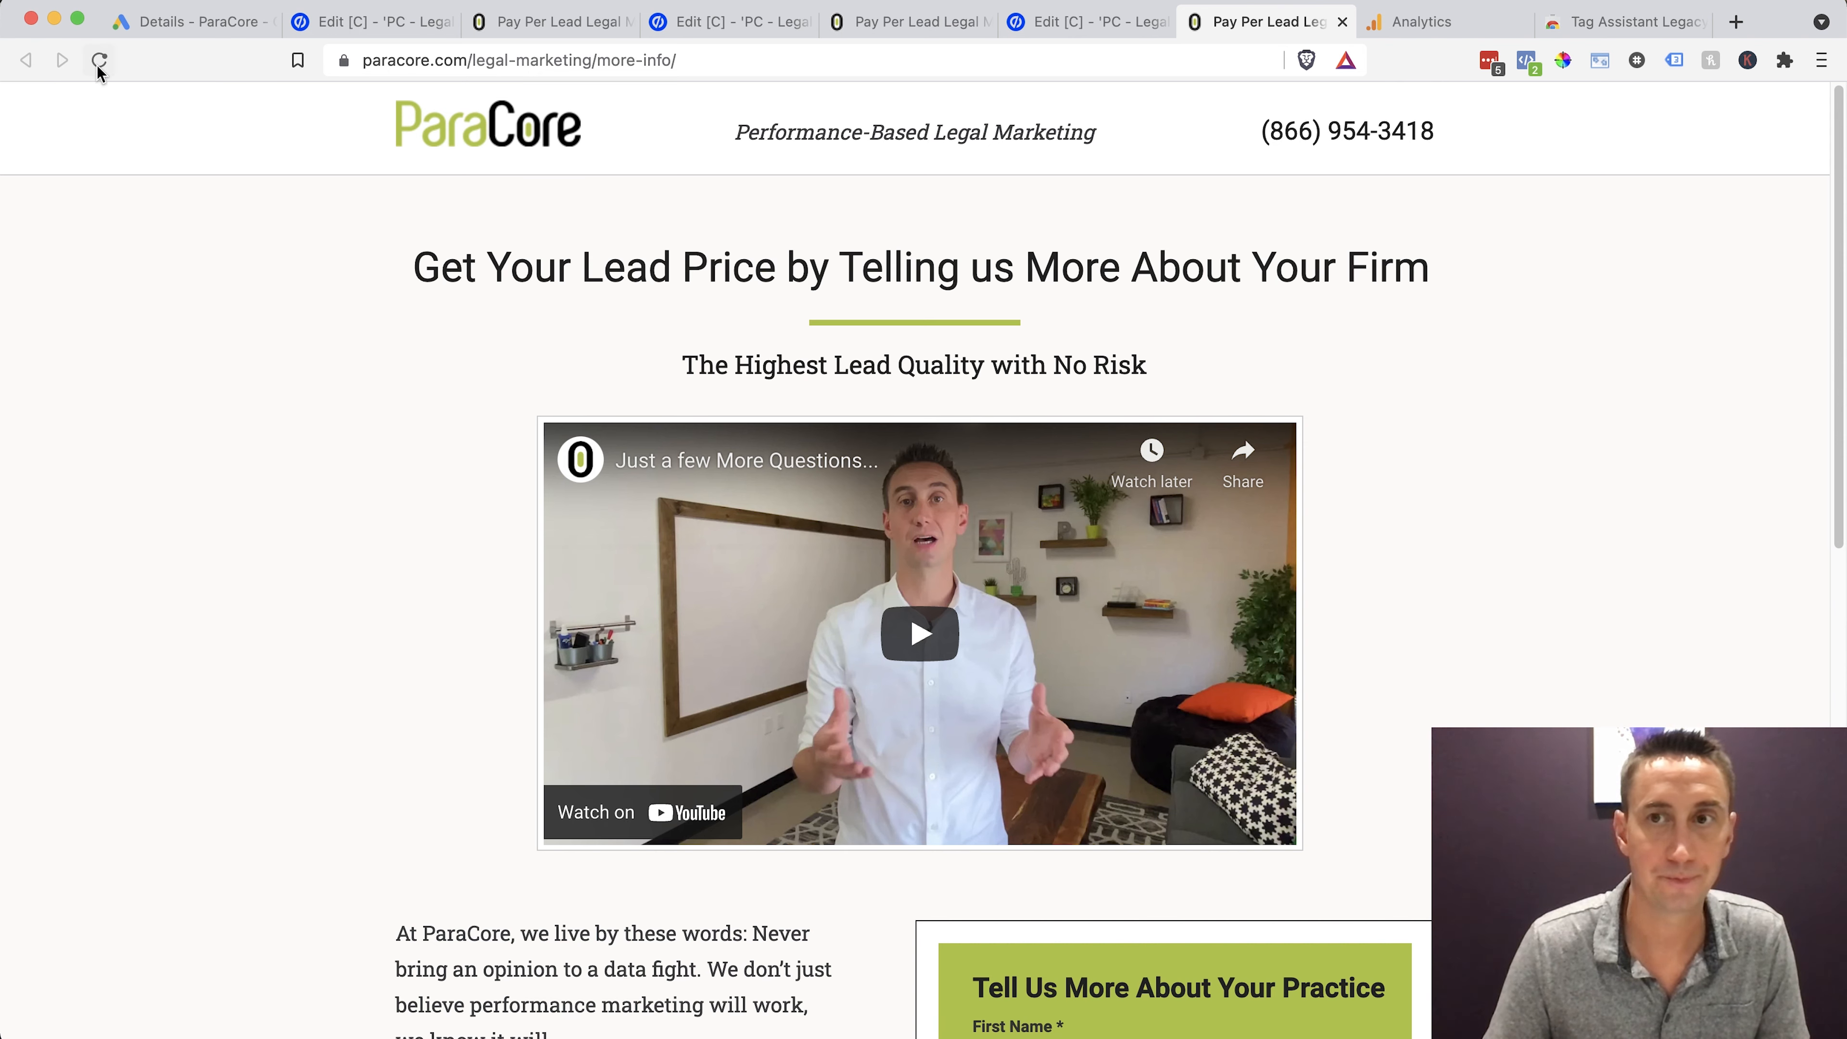
click(1673, 62)
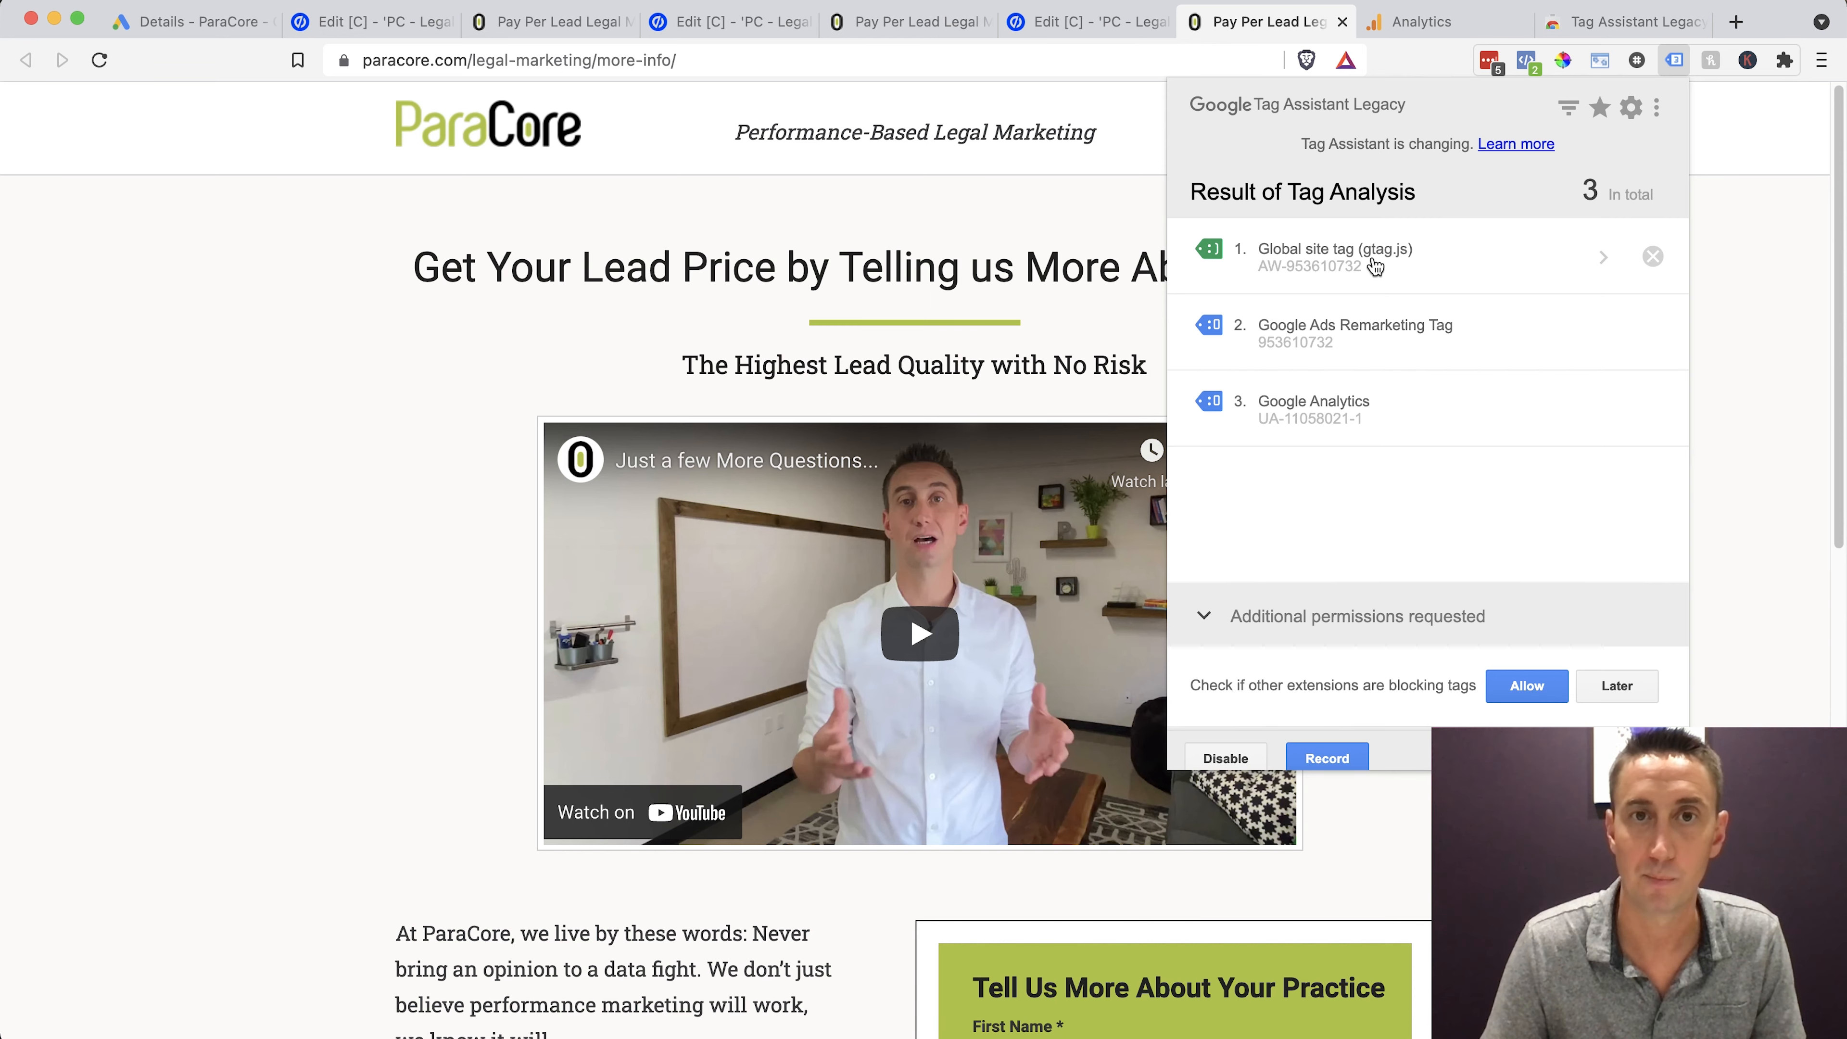
click(1082, 209)
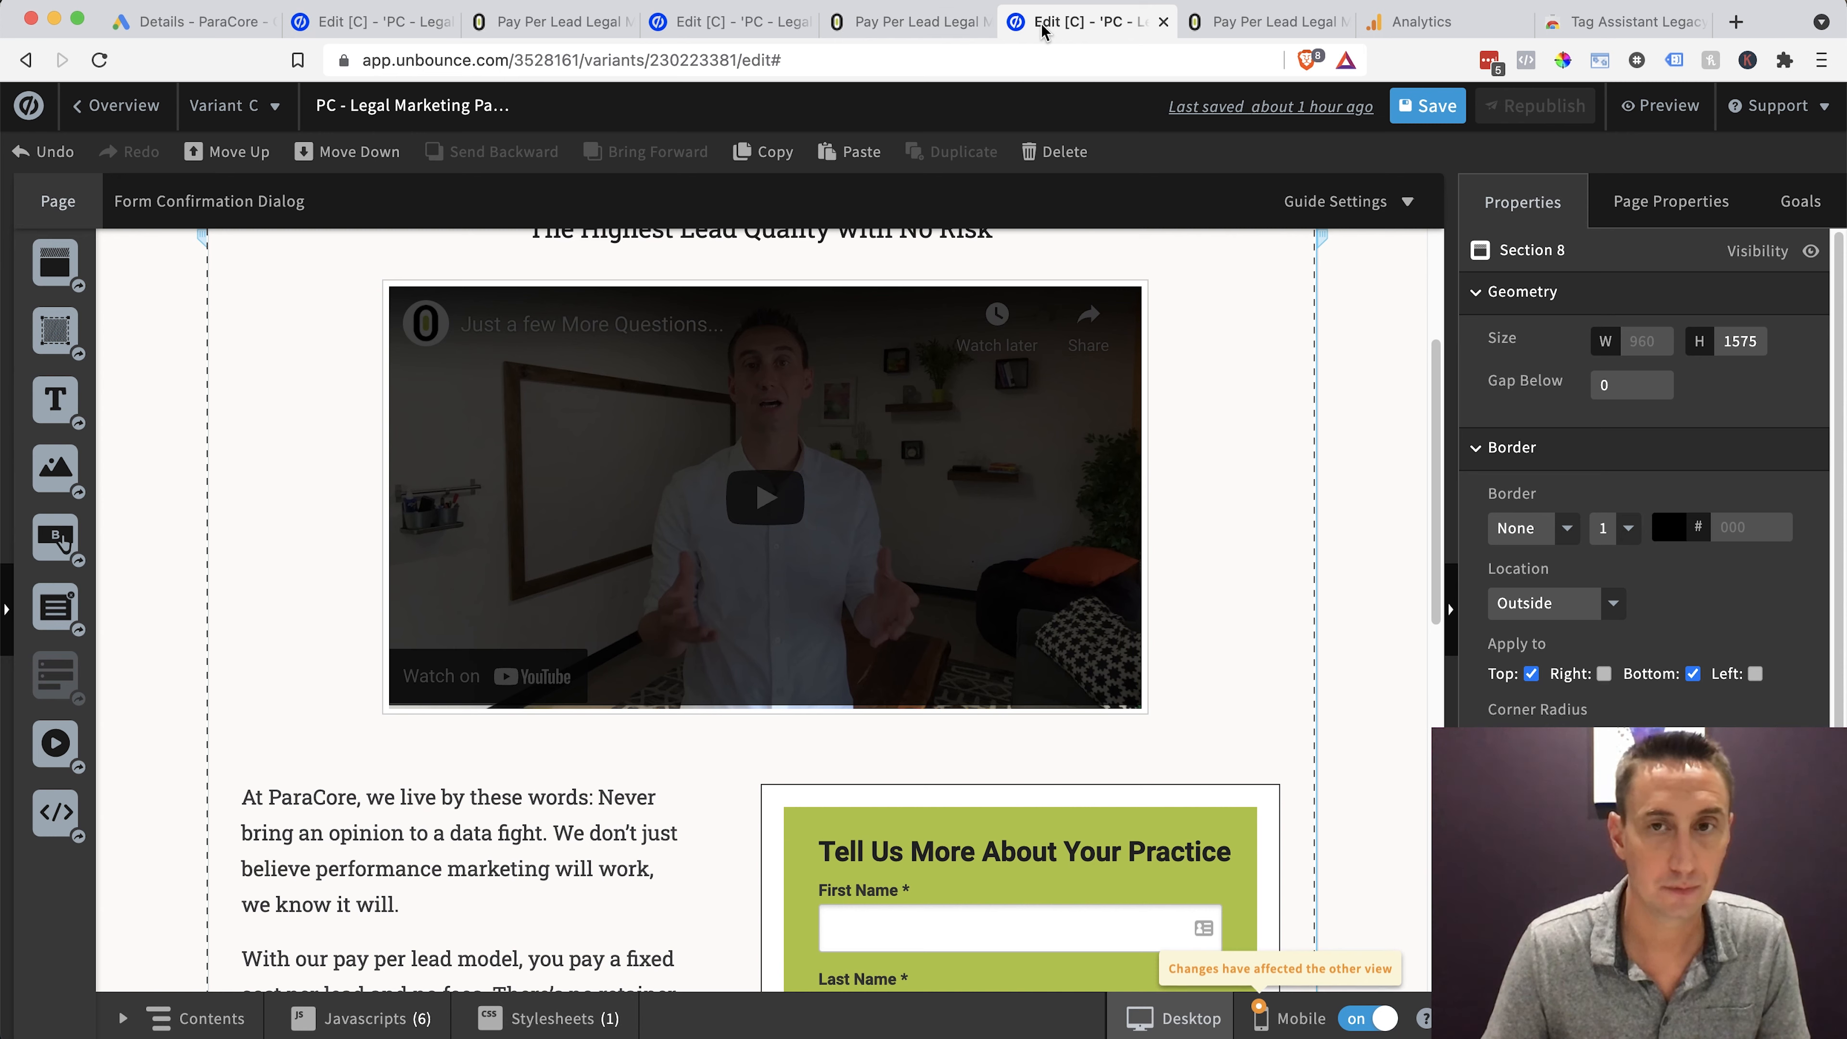
Save and republish Variant C of the more-info page, and dismiss the publishing message
click(1431, 113)
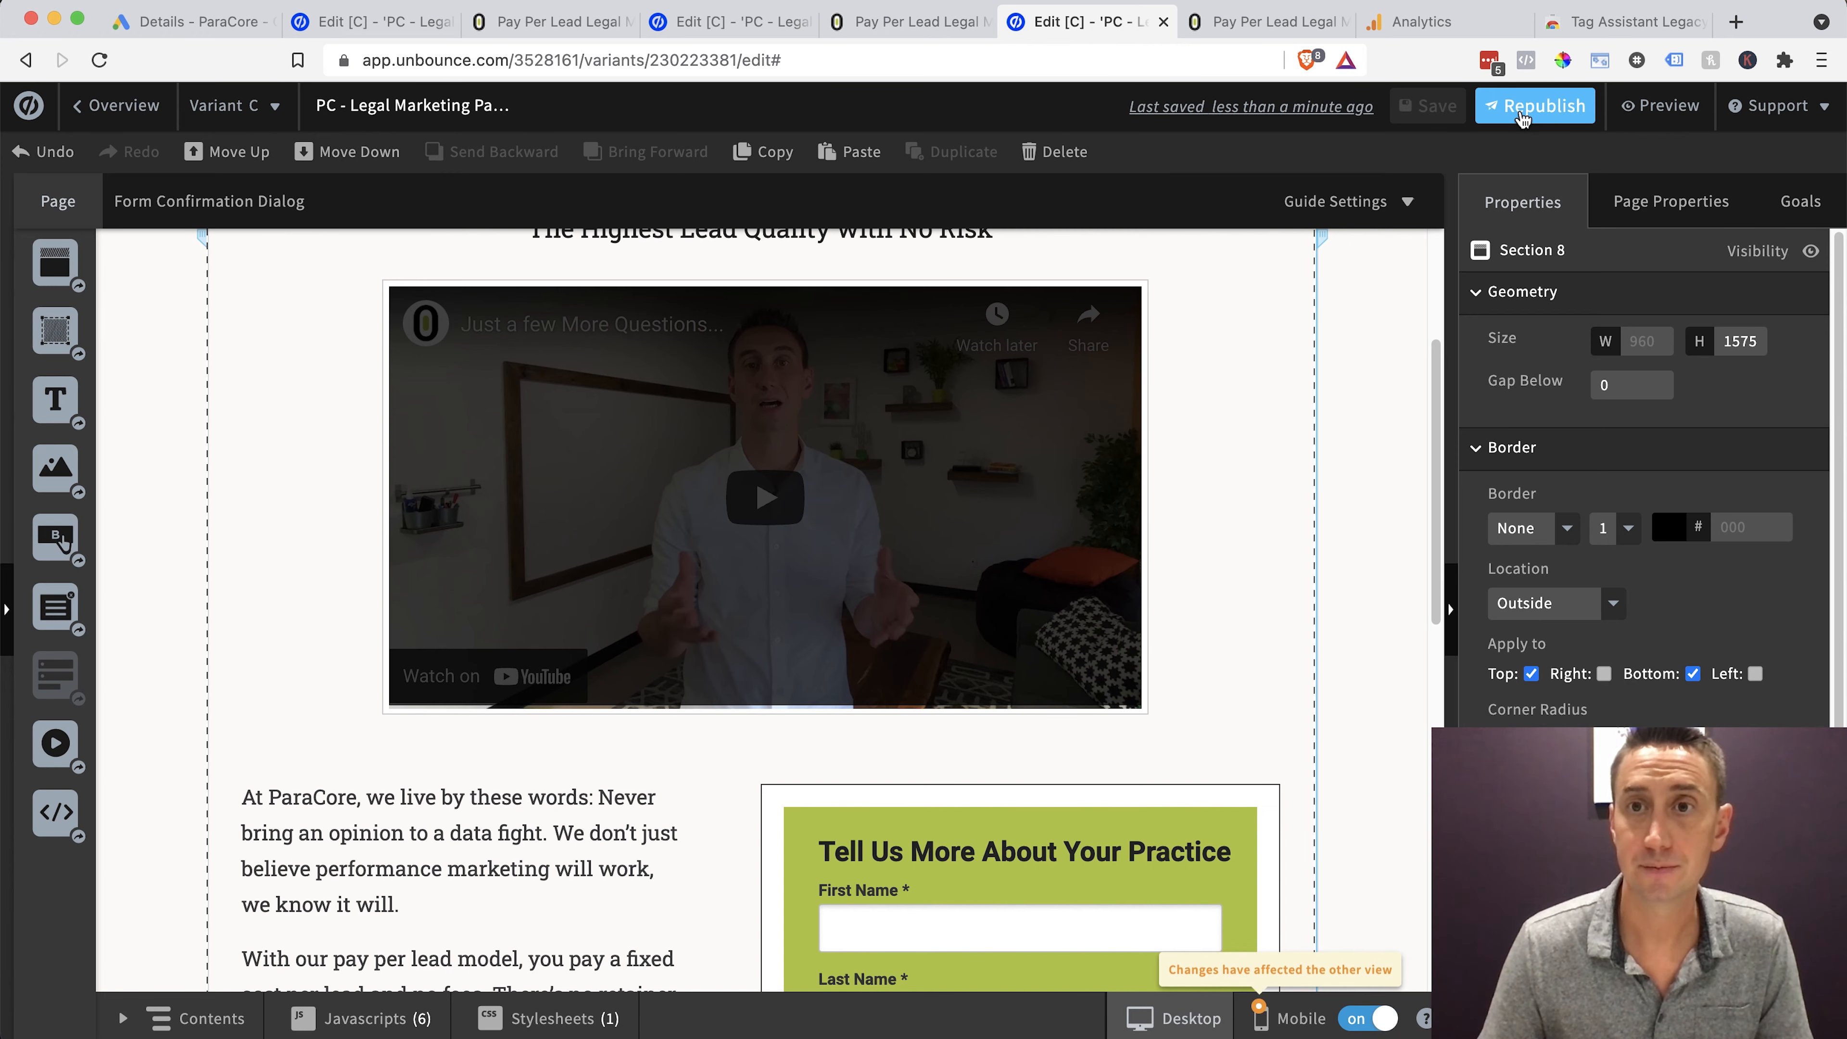
click(1521, 115)
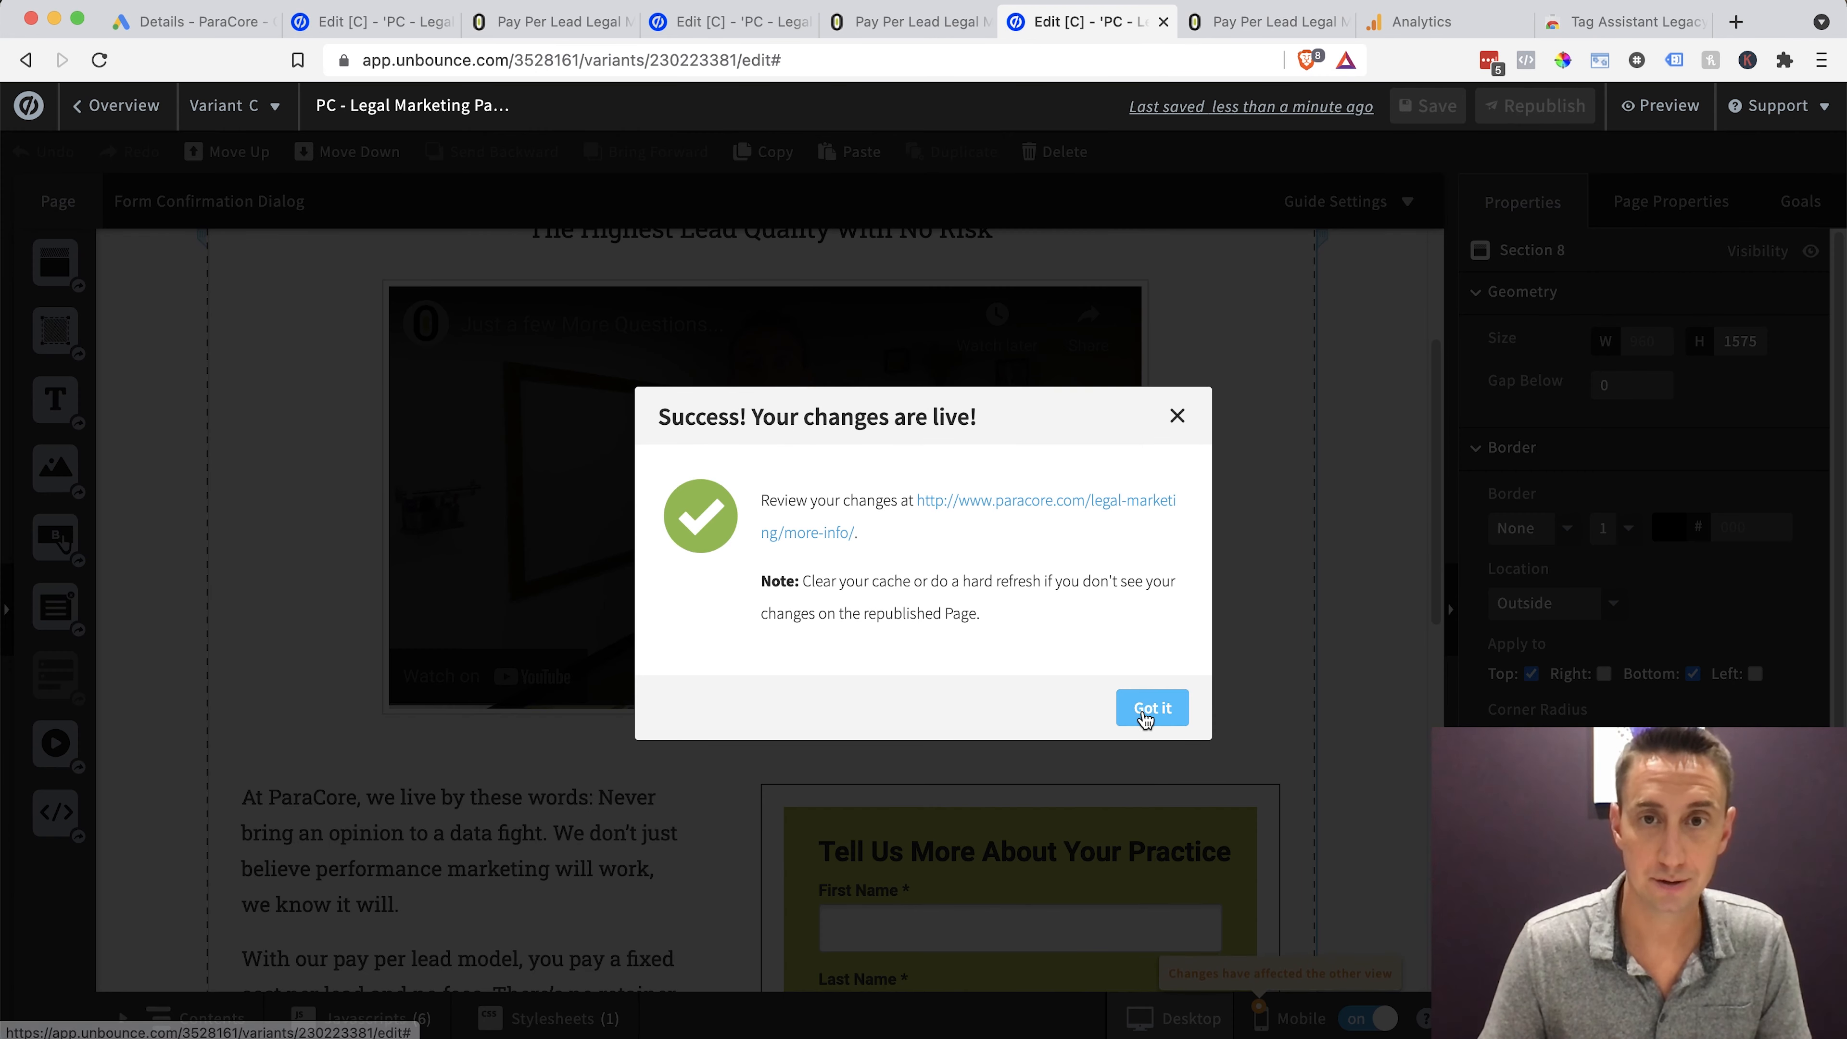
click(1151, 707)
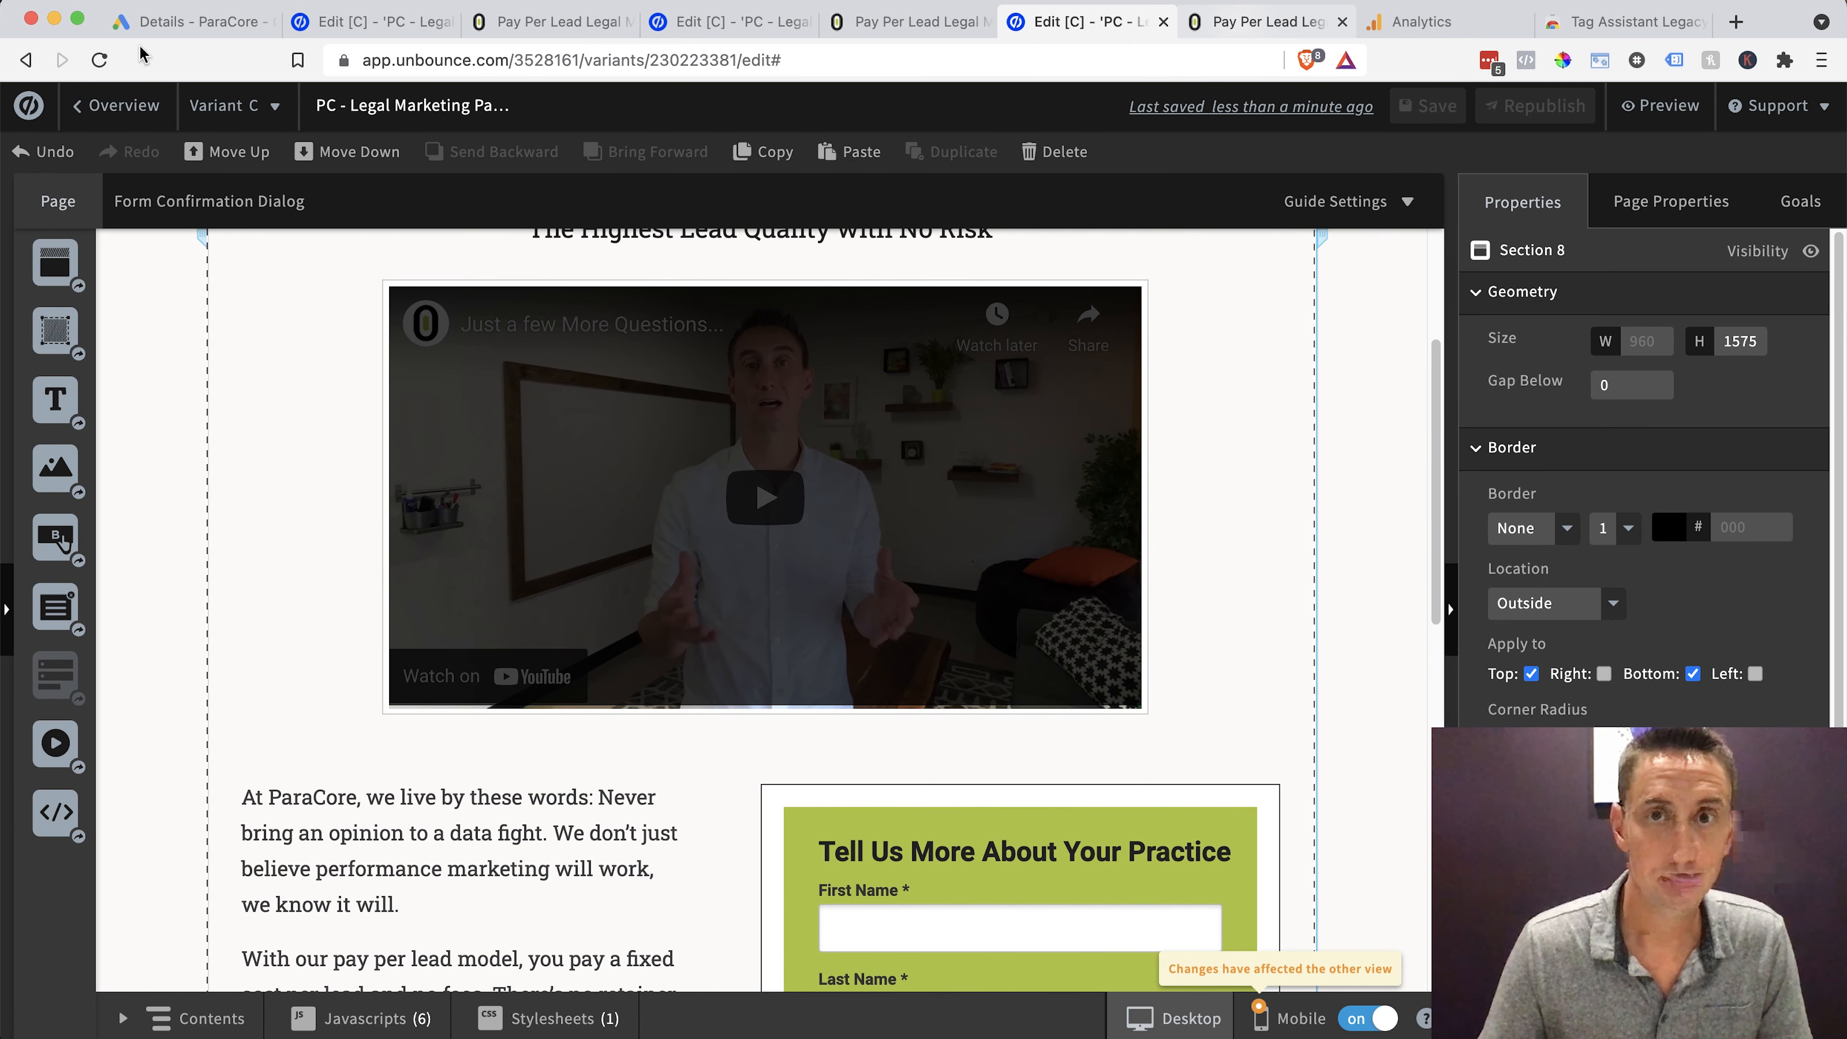
Reload the live more-info page and inspect its tags in Tag Assistant
key(ctrl+Tab)
key(super+r)
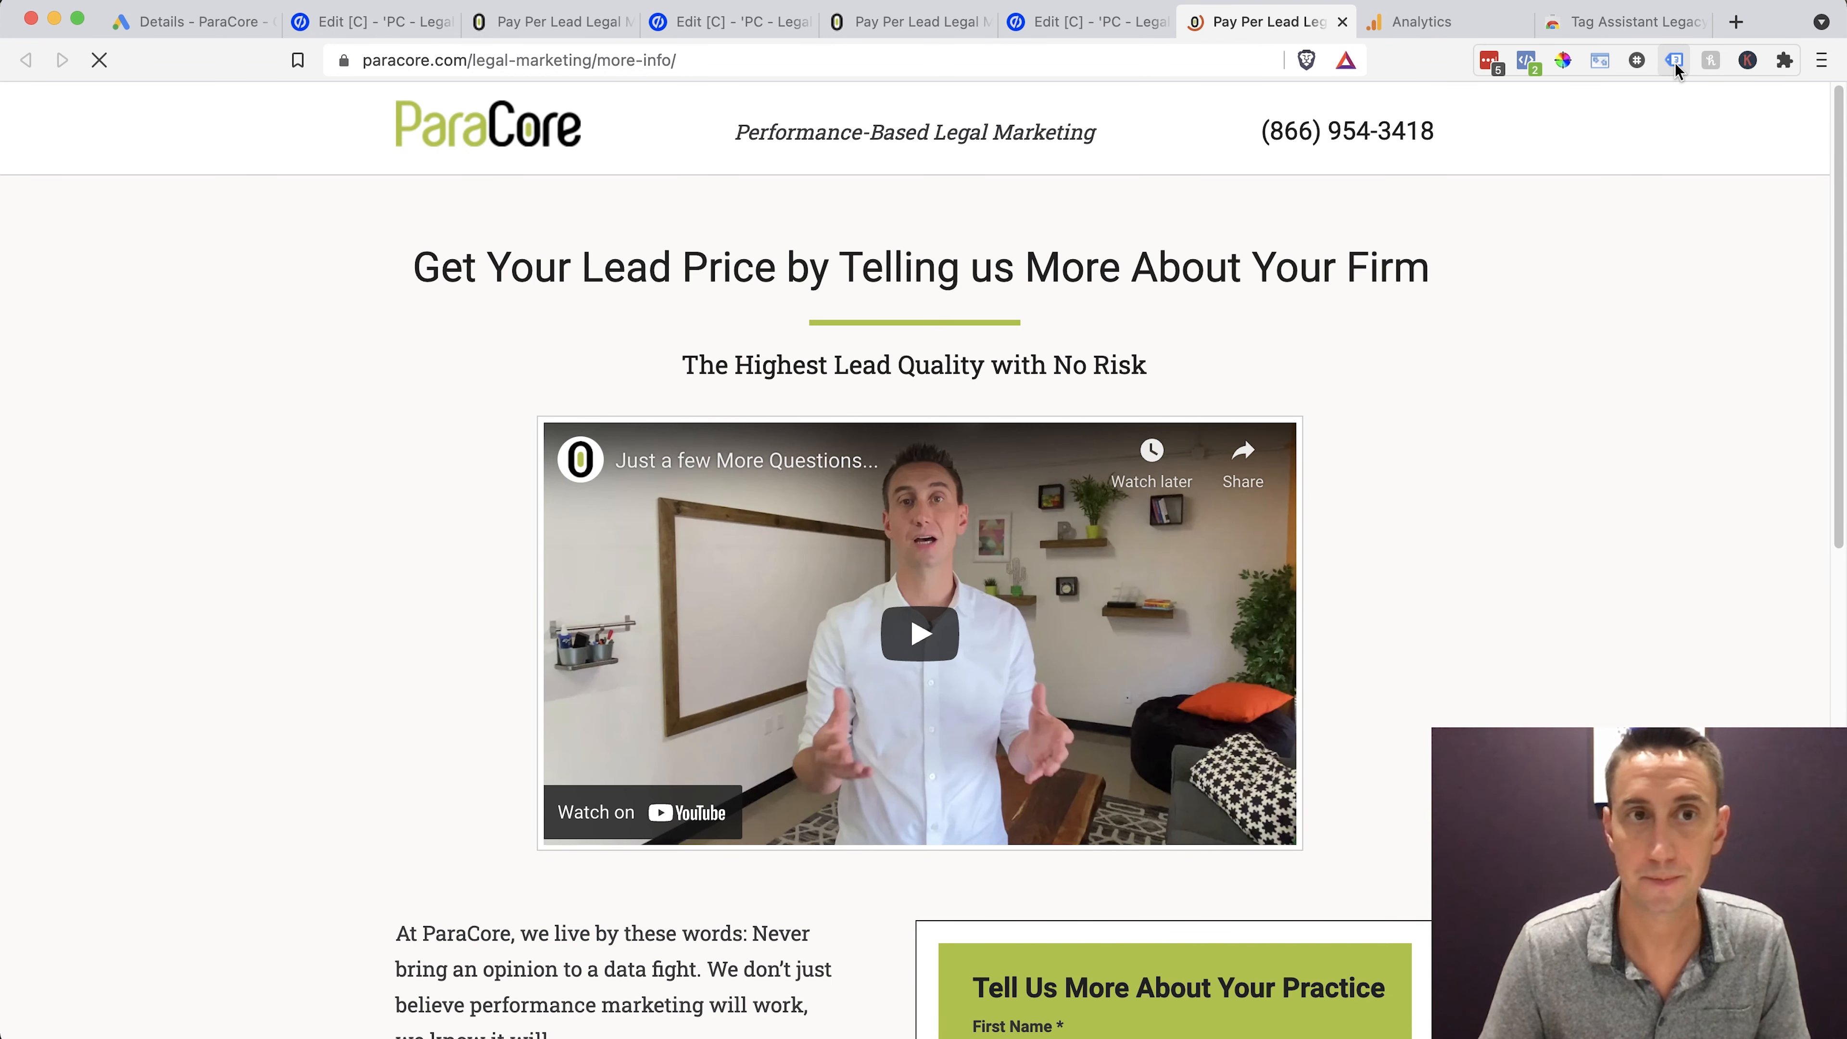
click(1675, 61)
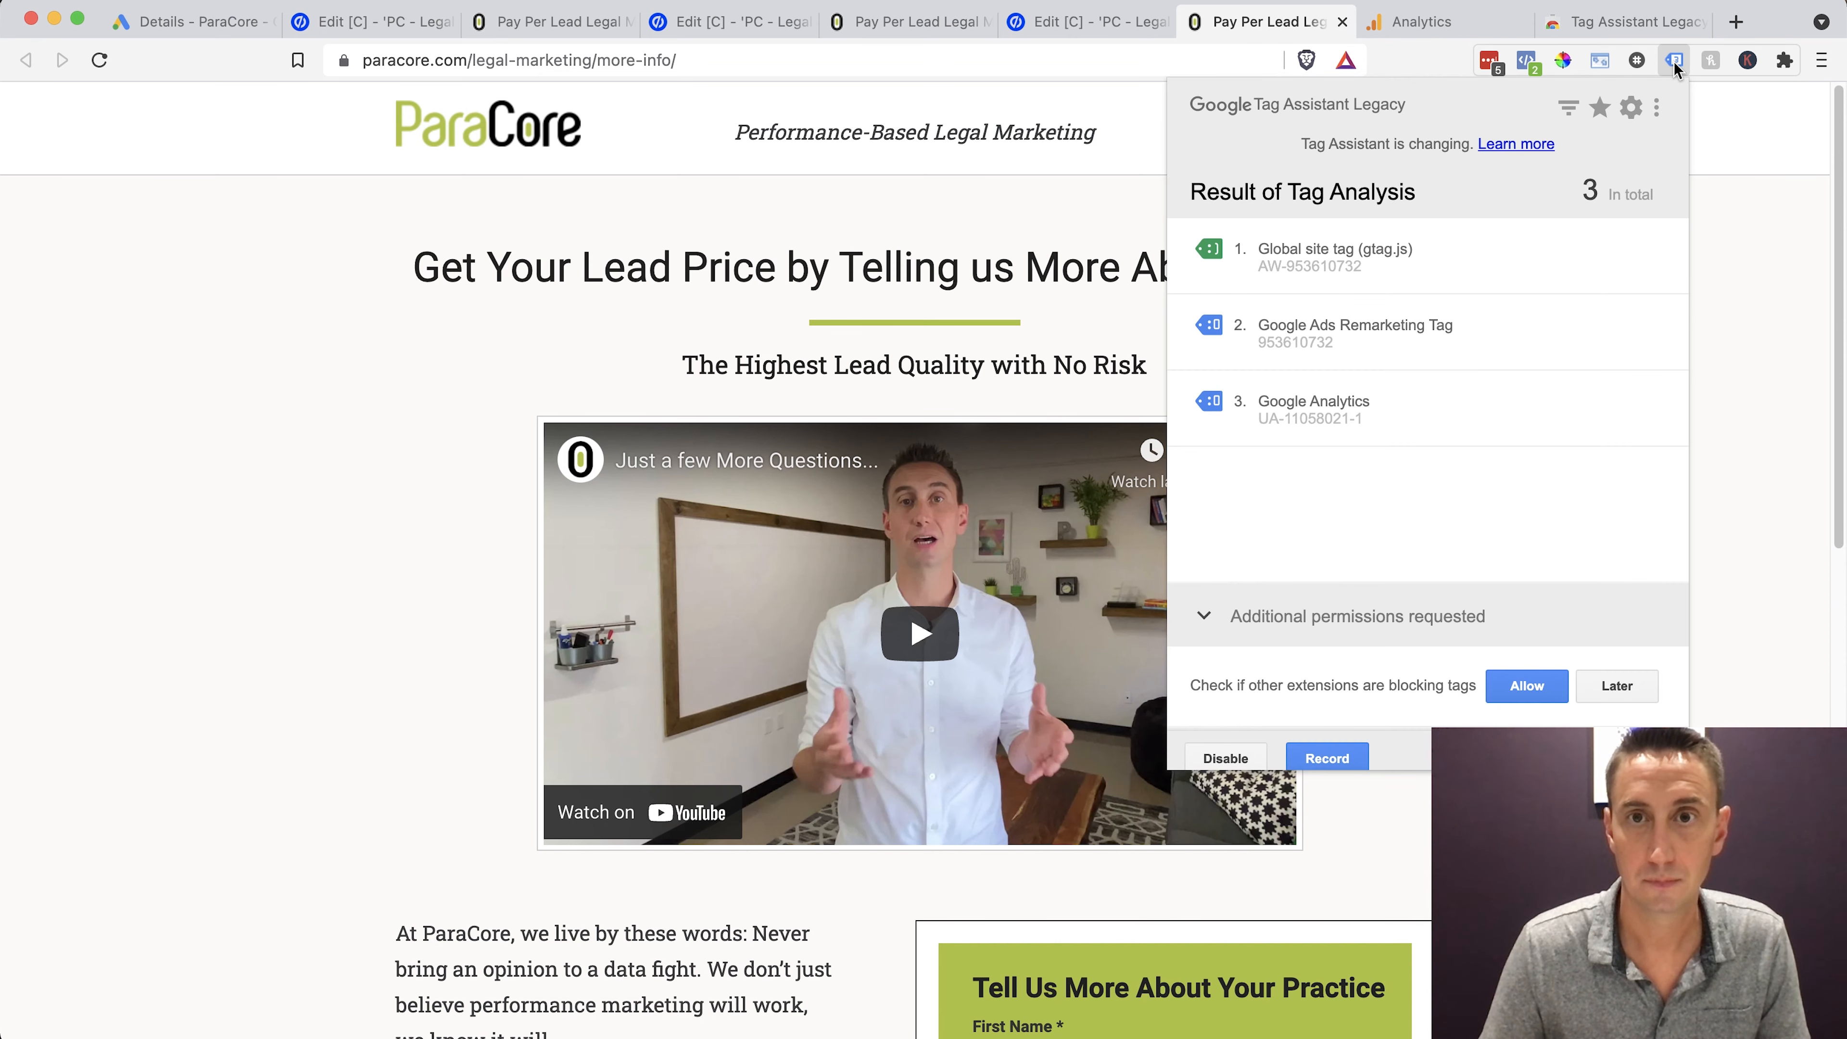
click(1674, 61)
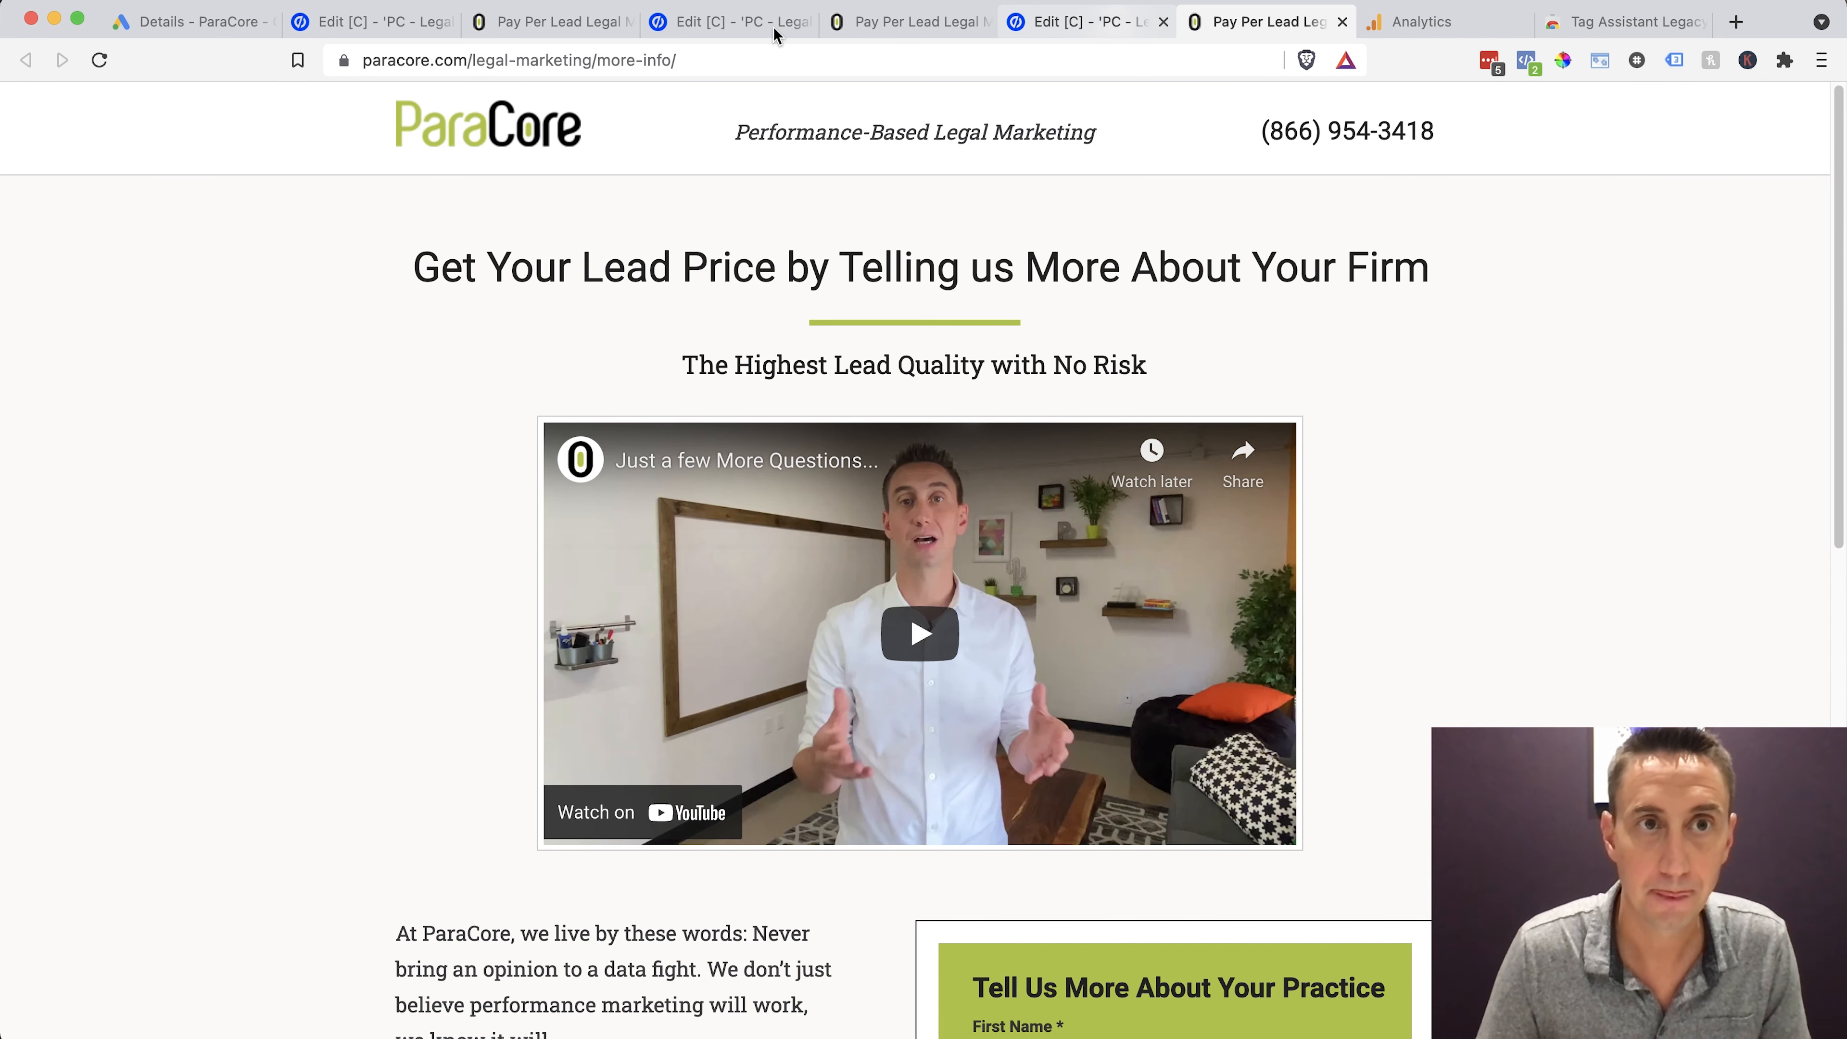
key(super+Tab)
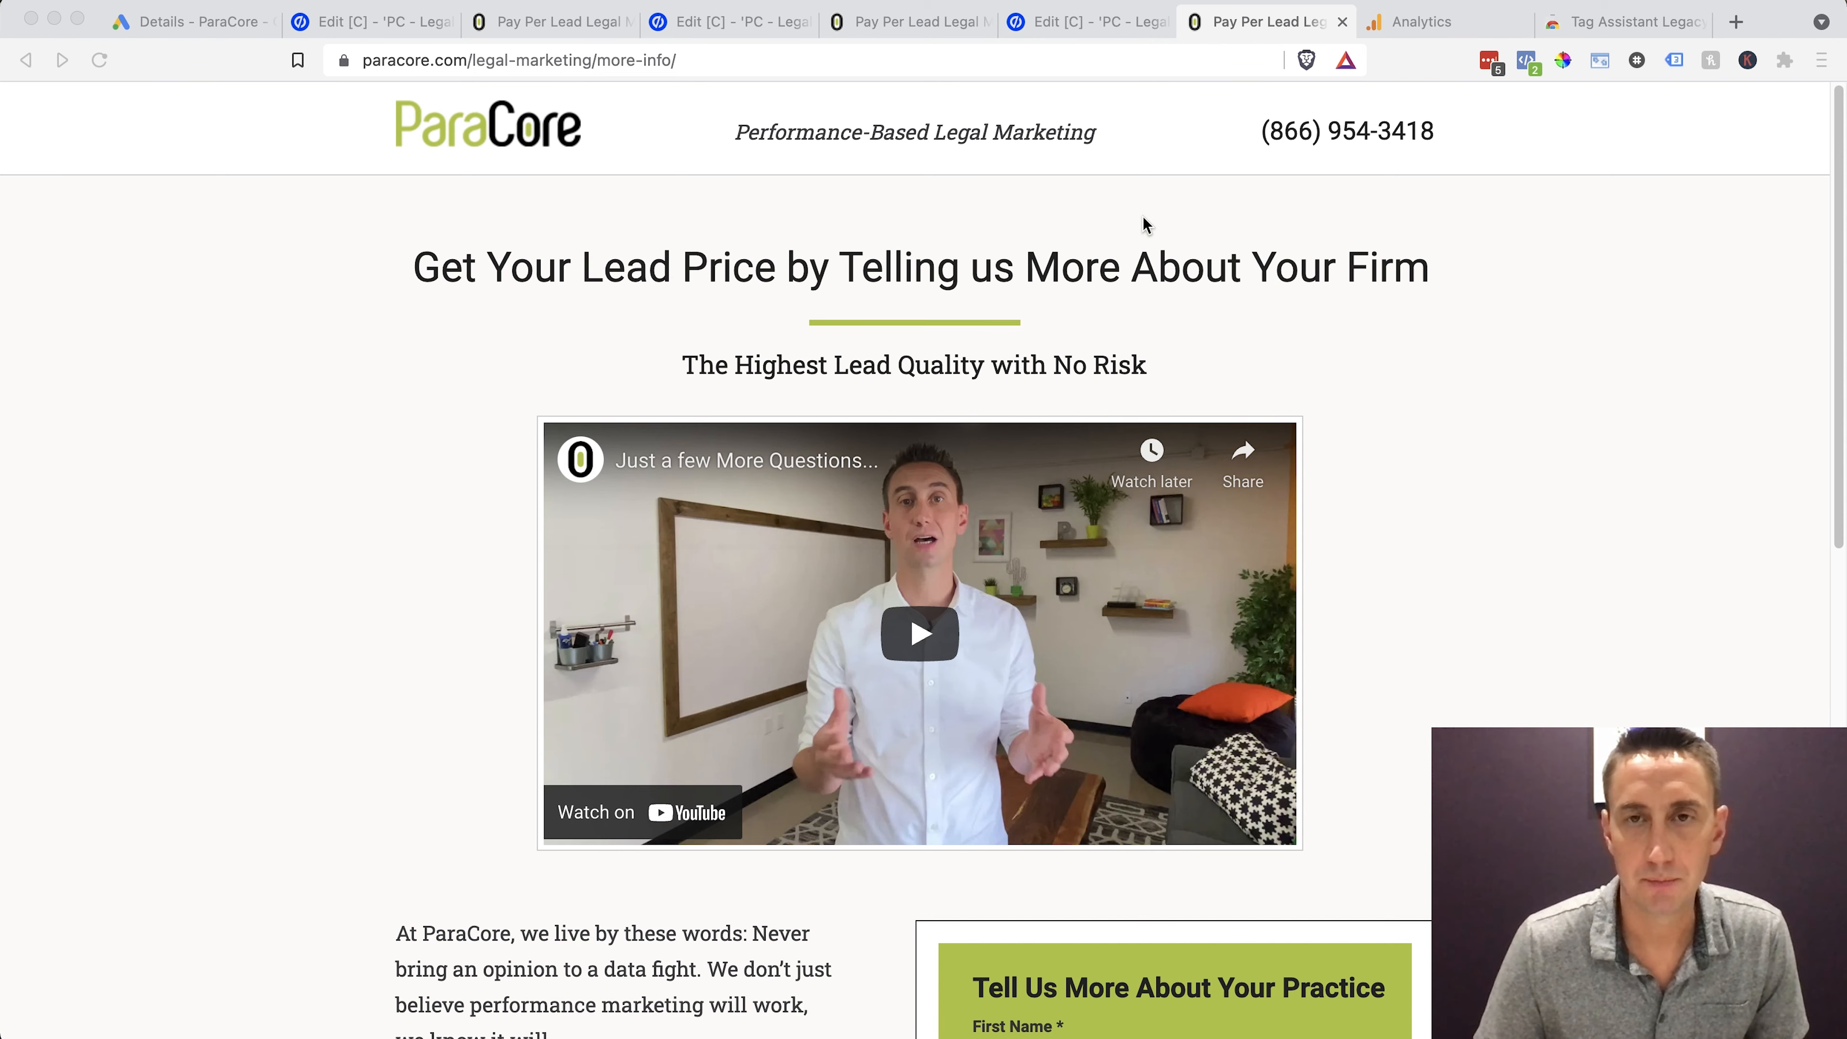
Return to the variant editor and review the ParaCore - Google Ads Gtag domain script and the Google Ads Conversion script
click(1100, 24)
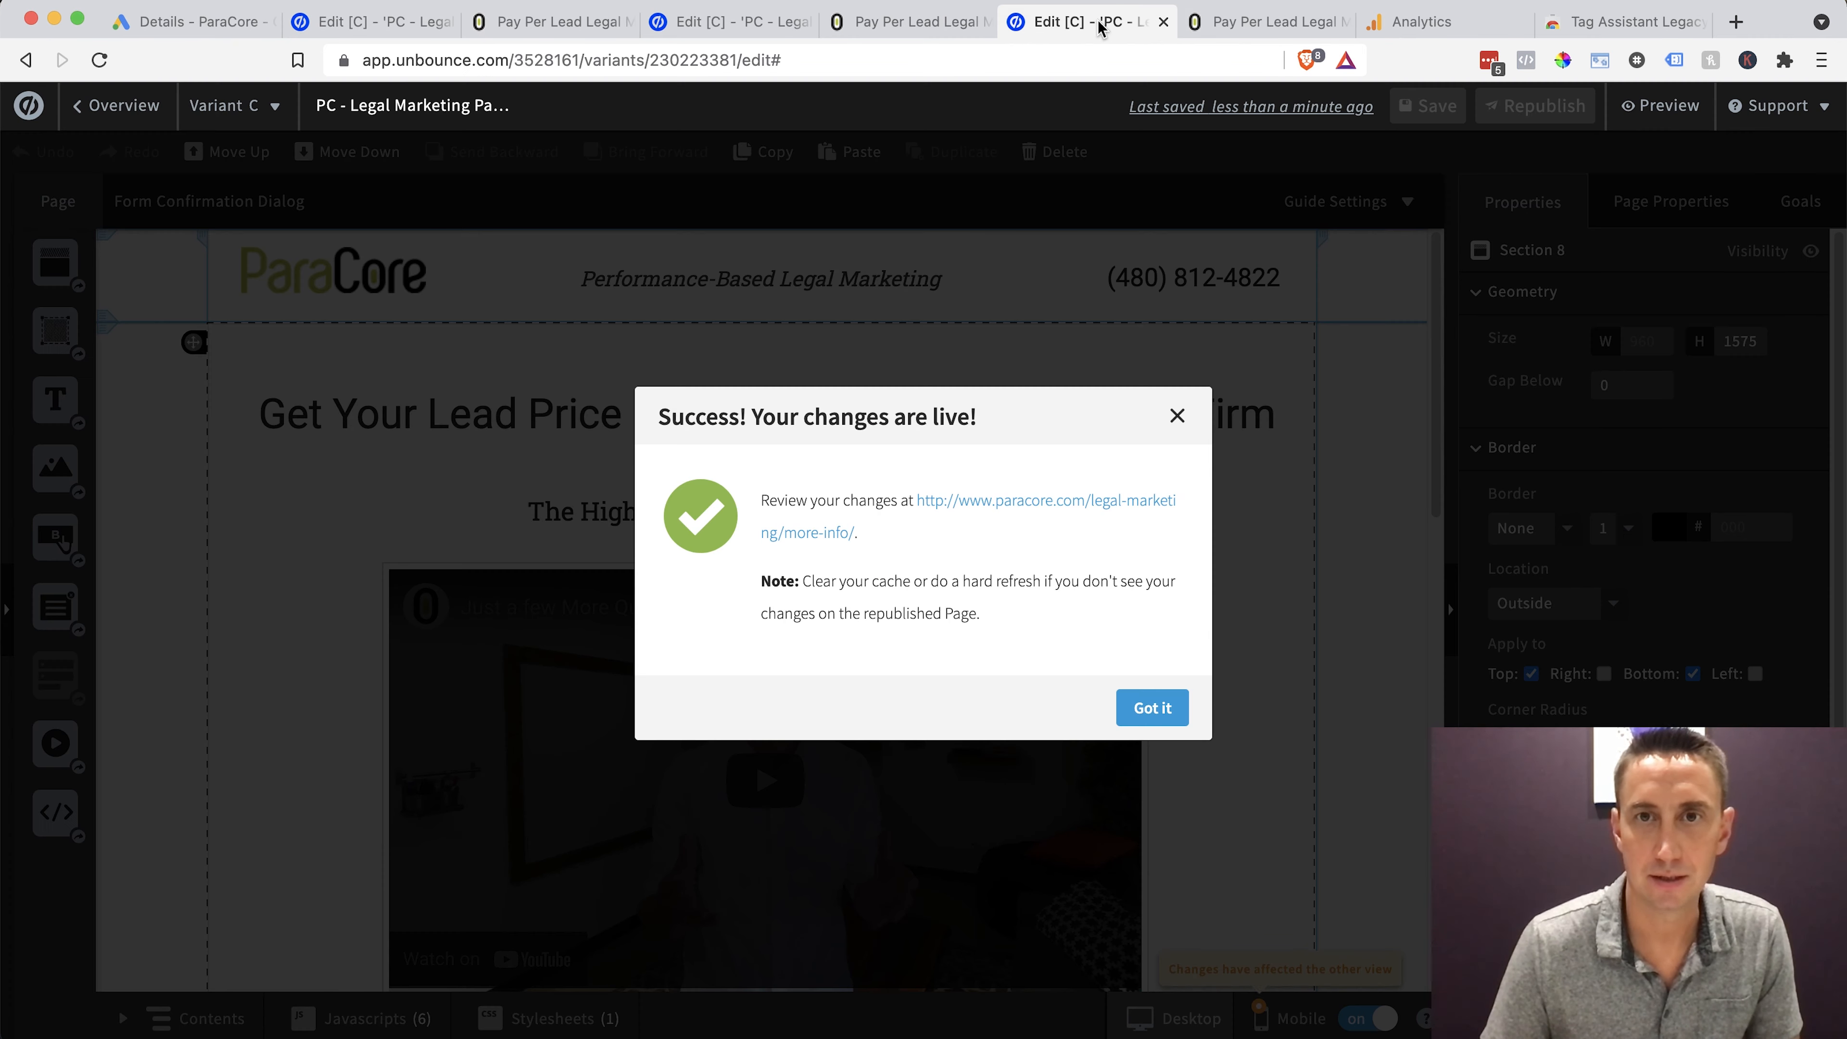
click(1177, 416)
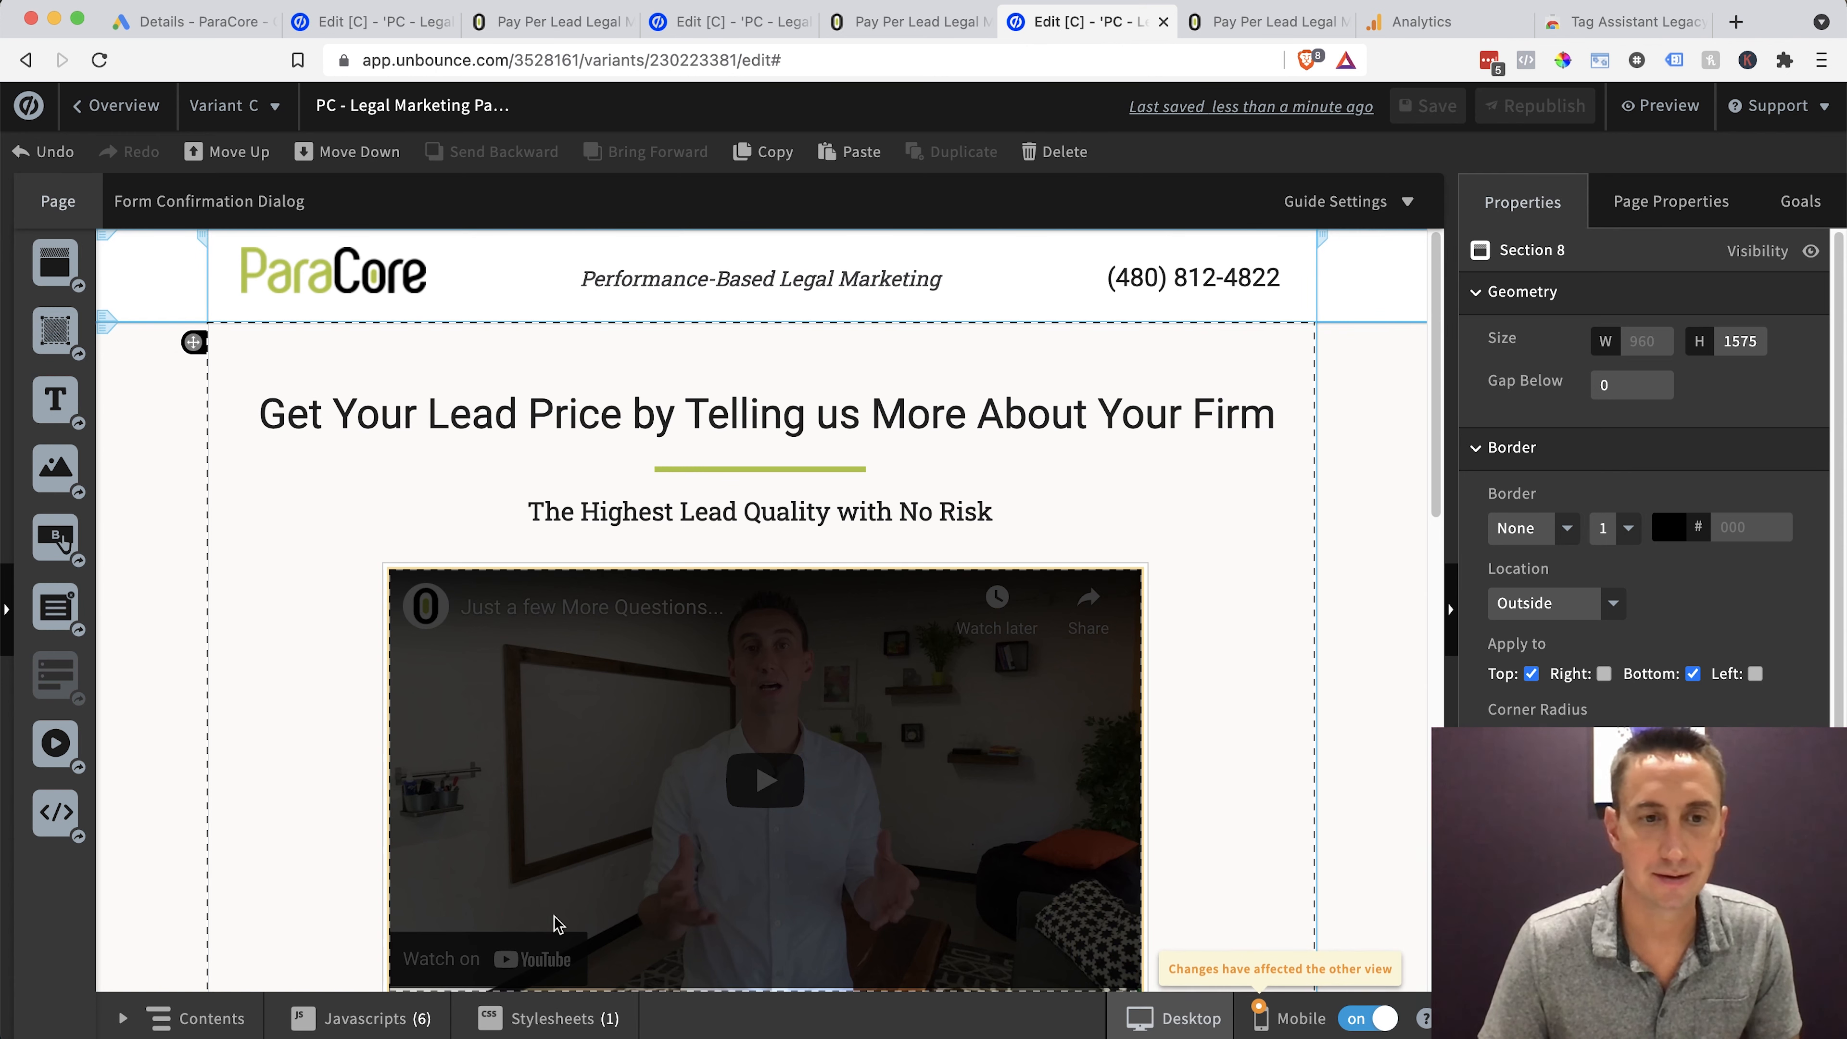
click(361, 1019)
click(367, 931)
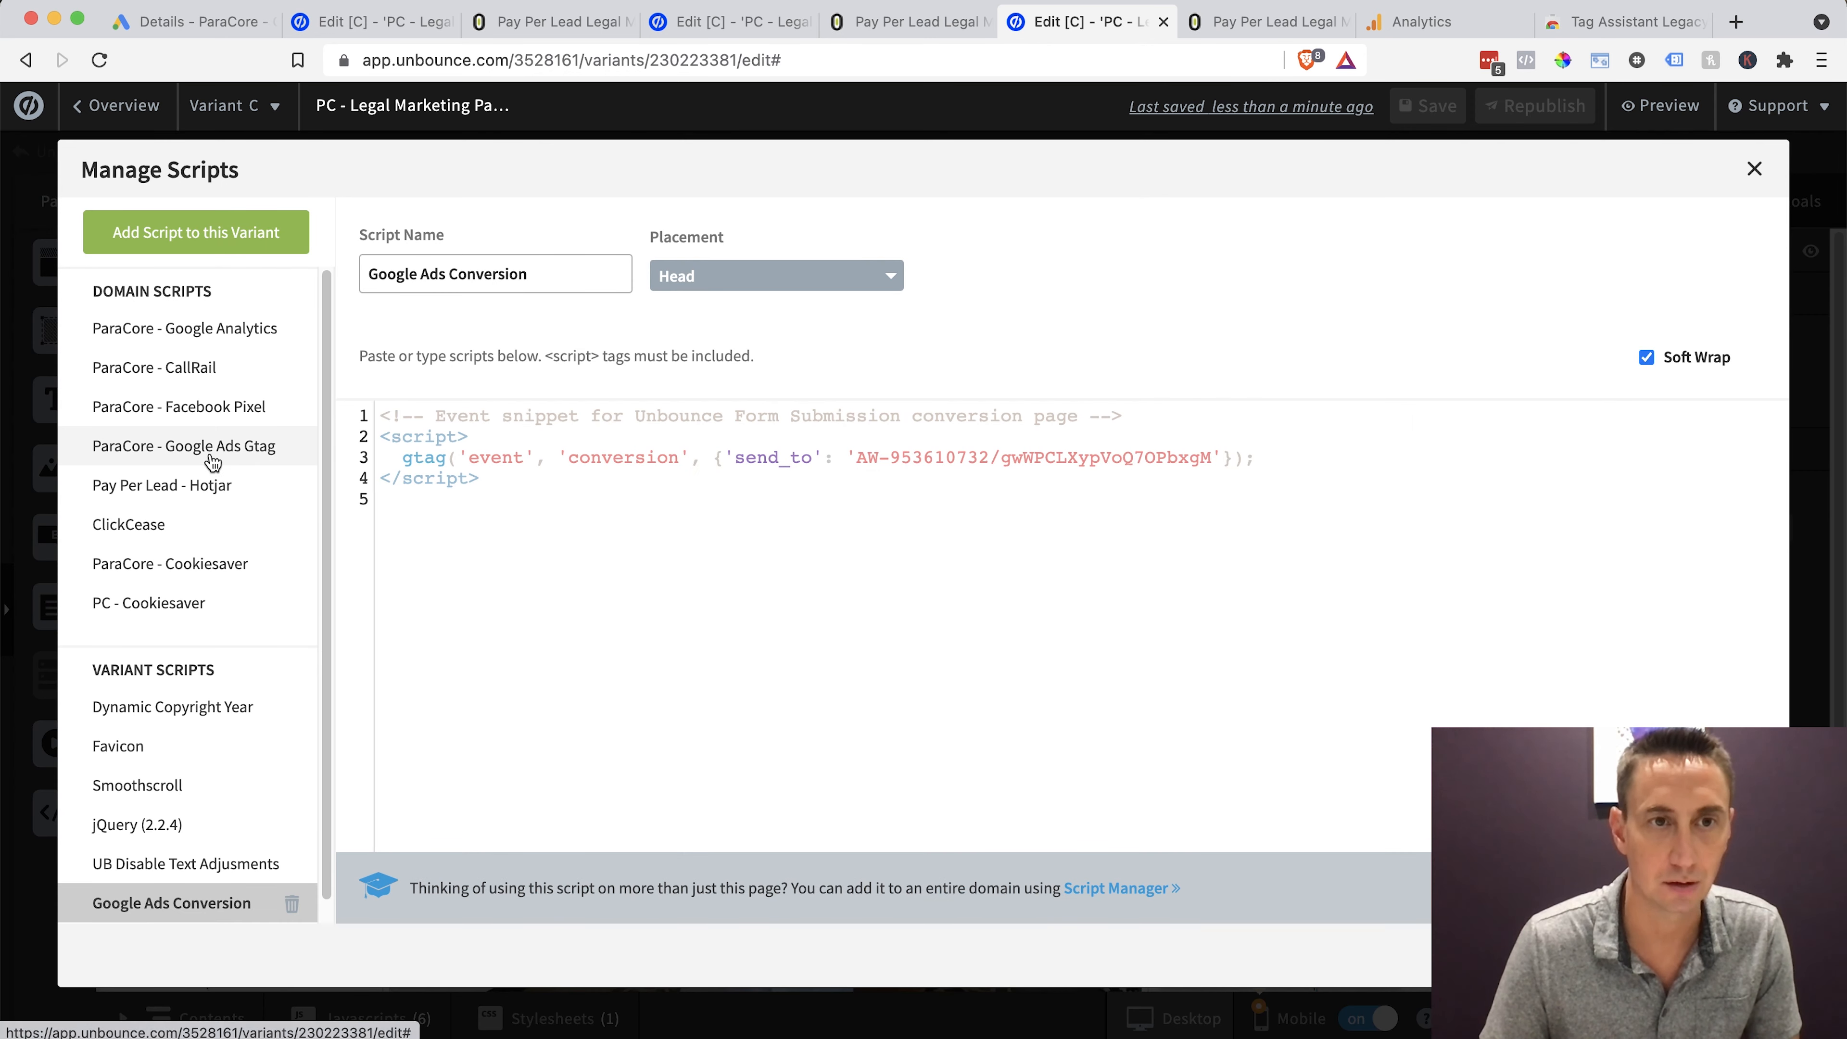
click(212, 447)
click(206, 909)
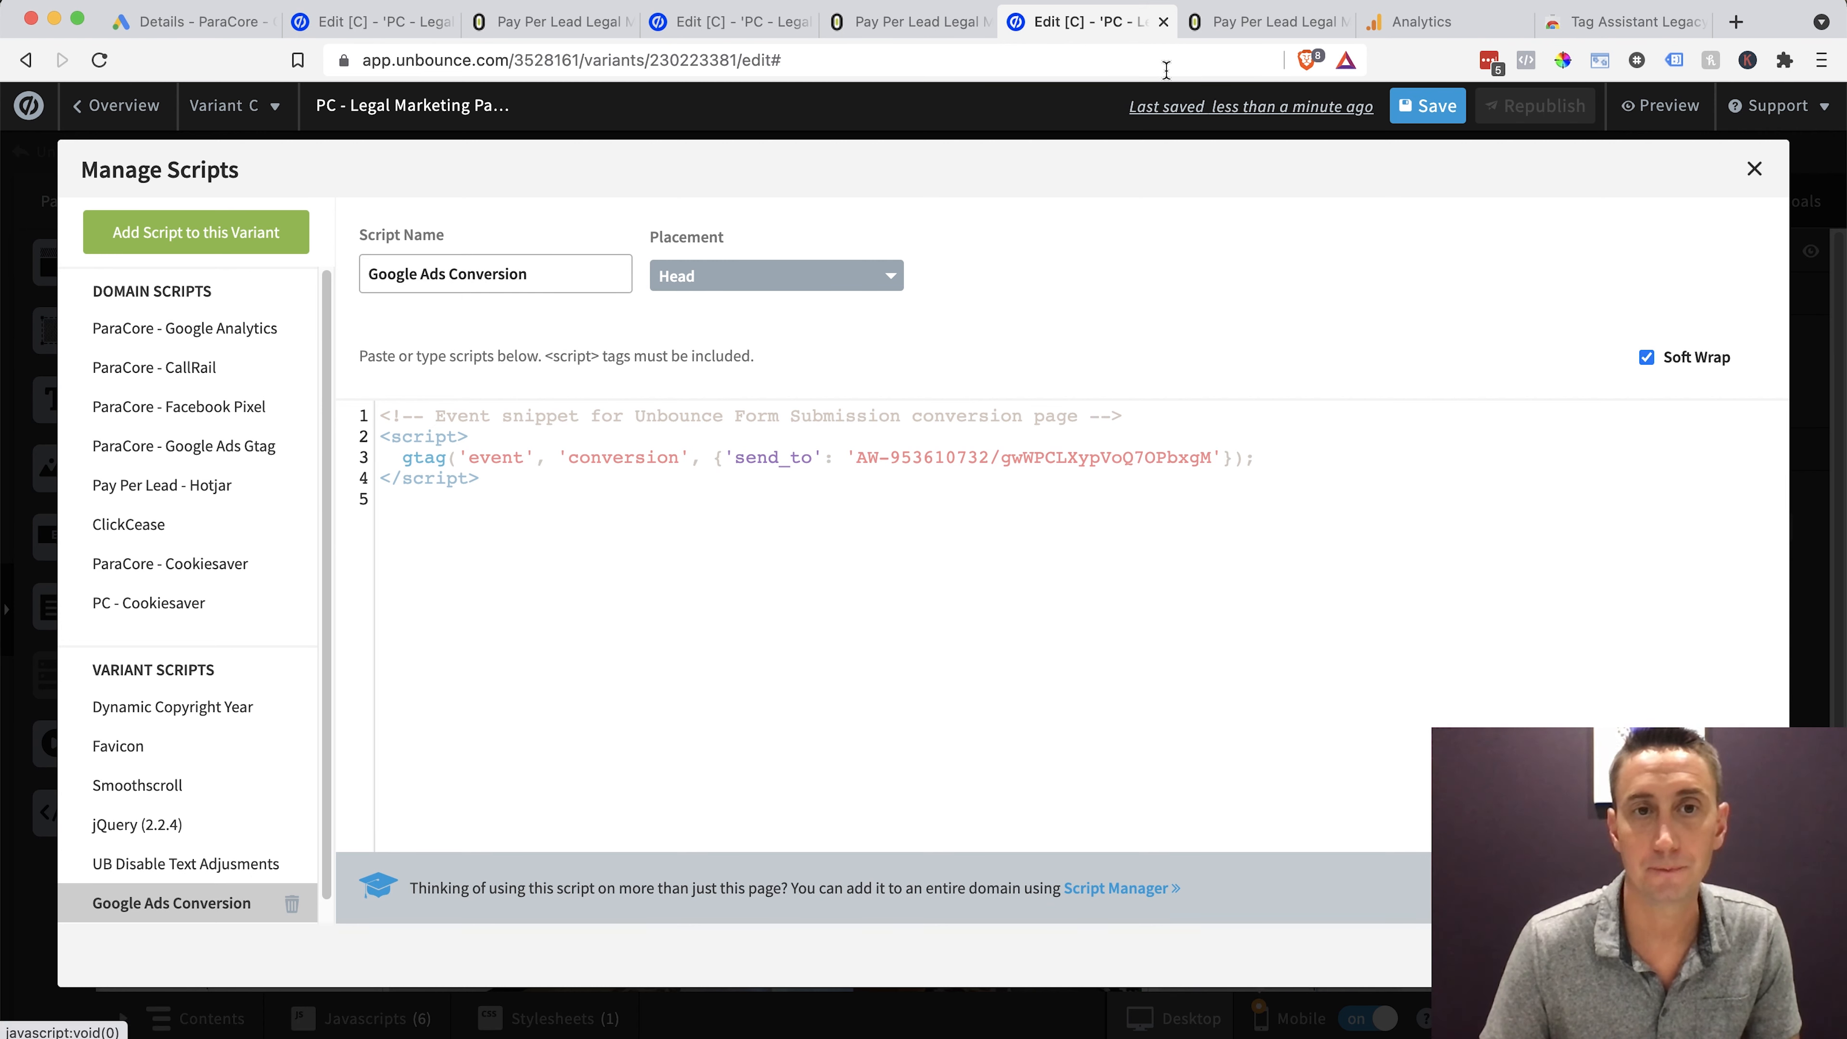
Recheck the live more-info page in Tag Assistant for the conversion tag
click(1248, 24)
click(1674, 60)
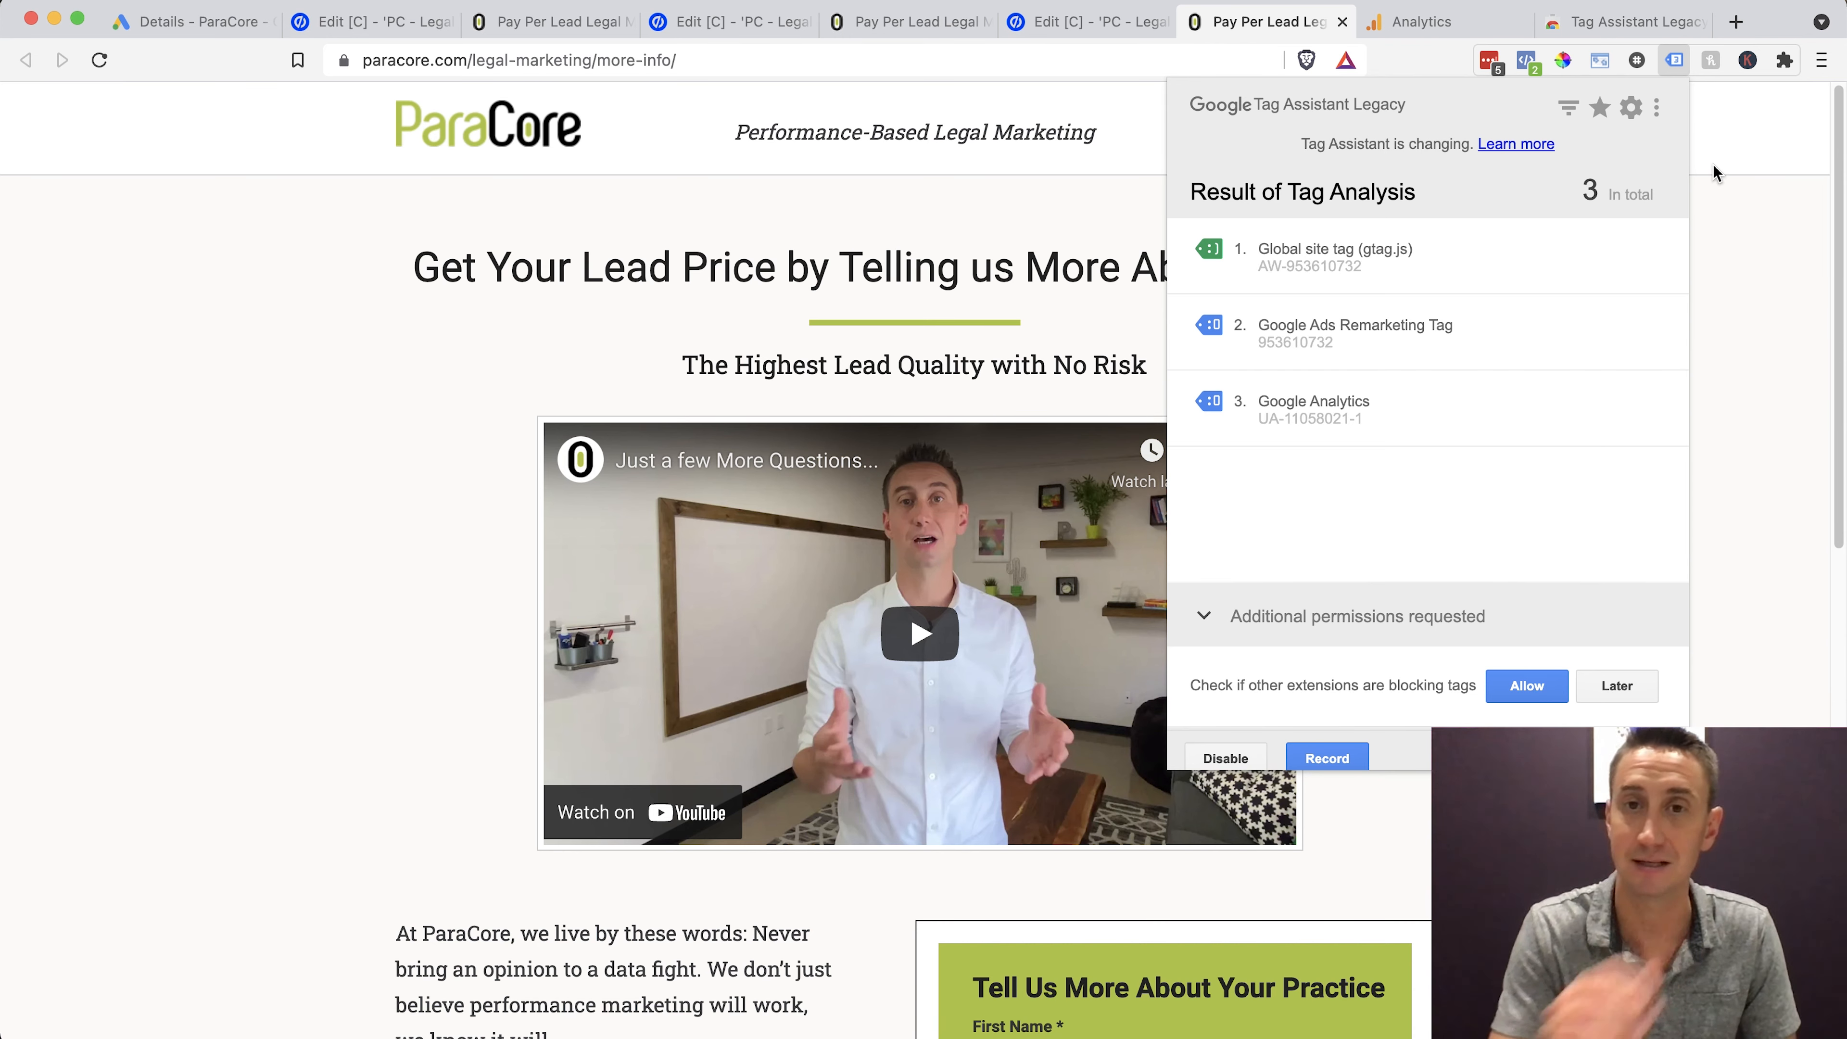
click(1736, 220)
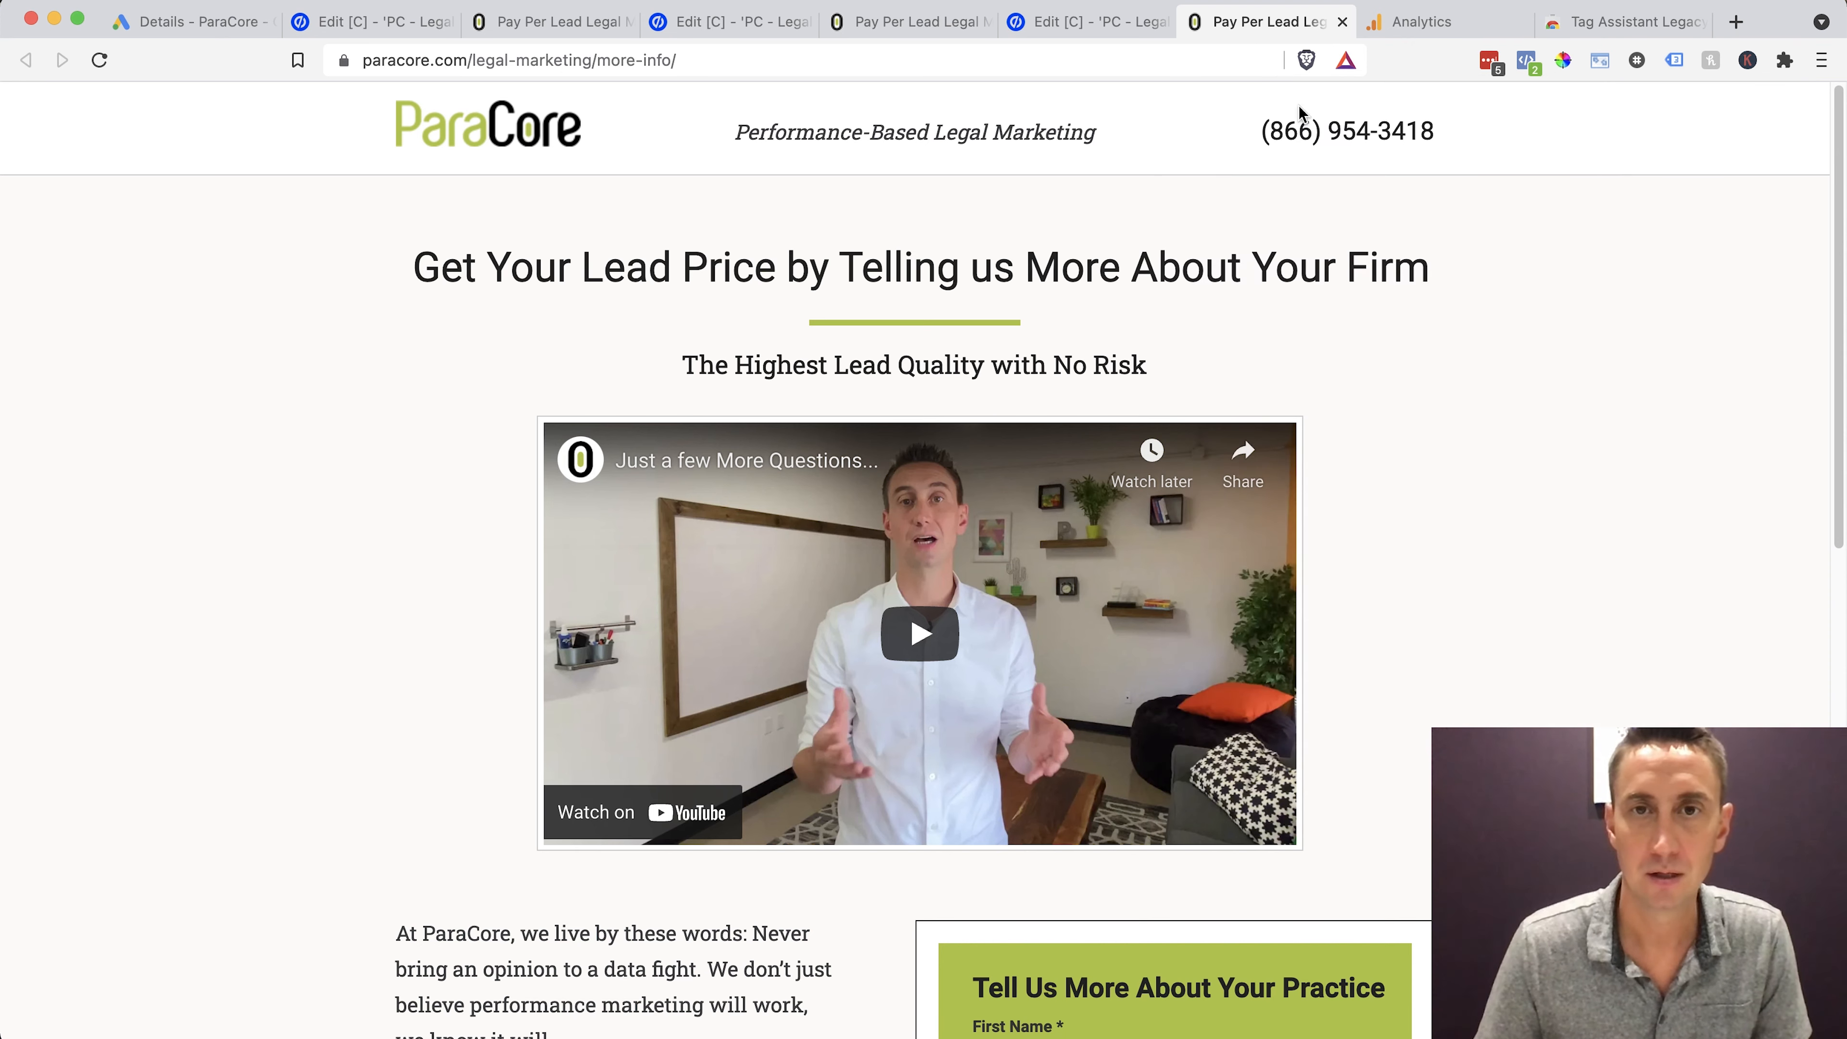
Change the Google Ads Conversion script's placement to After Body Tag, and save and republish the variant
click(1079, 24)
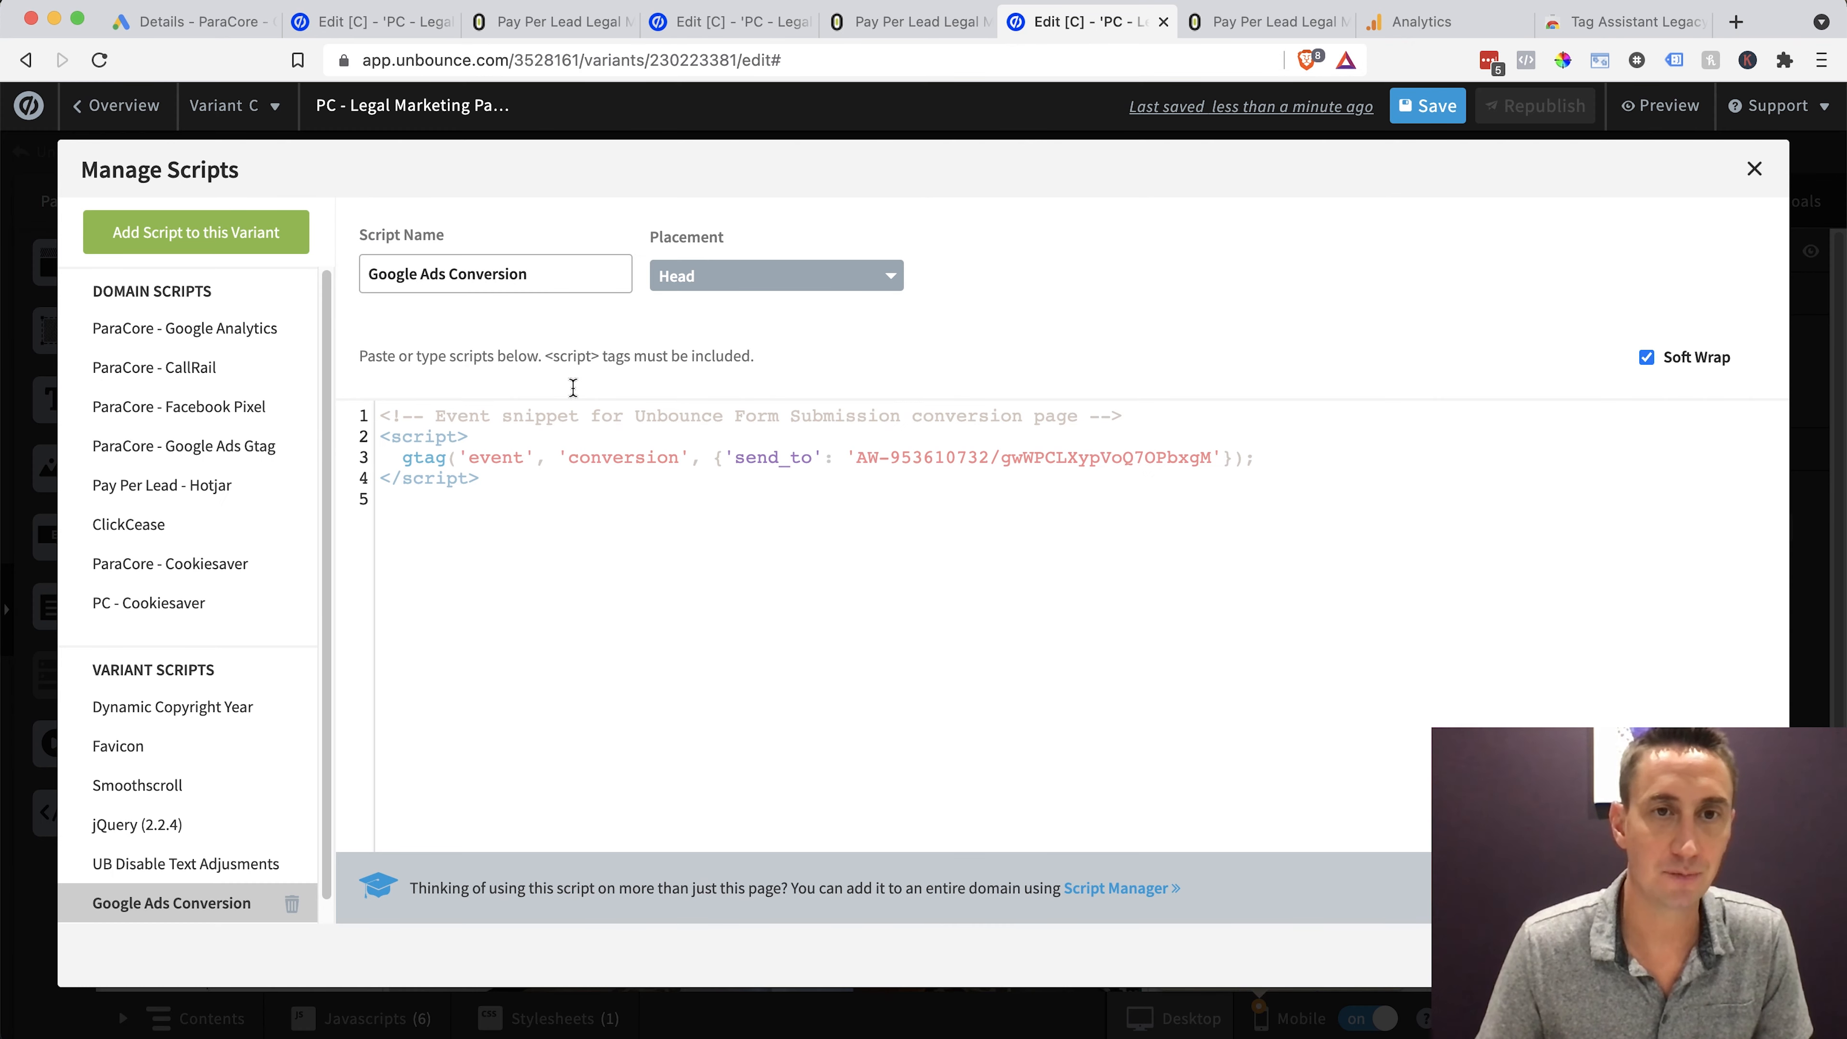
click(713, 281)
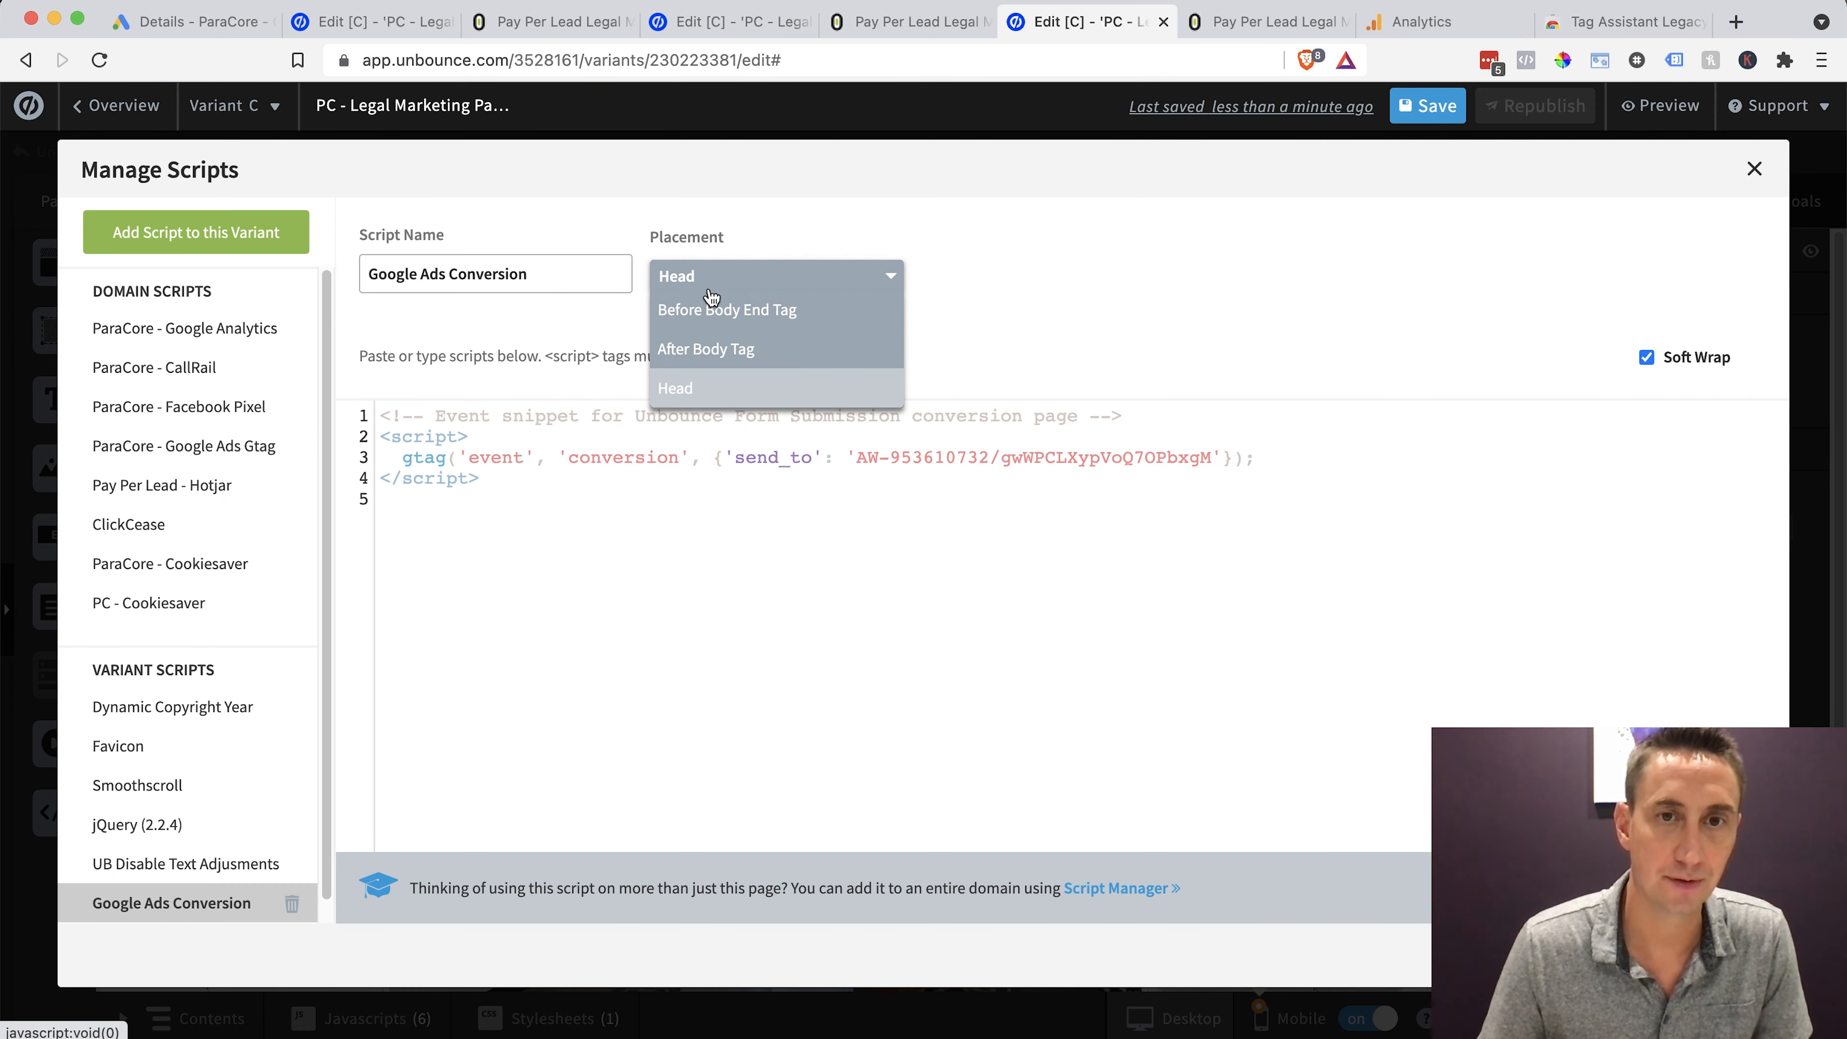
click(701, 351)
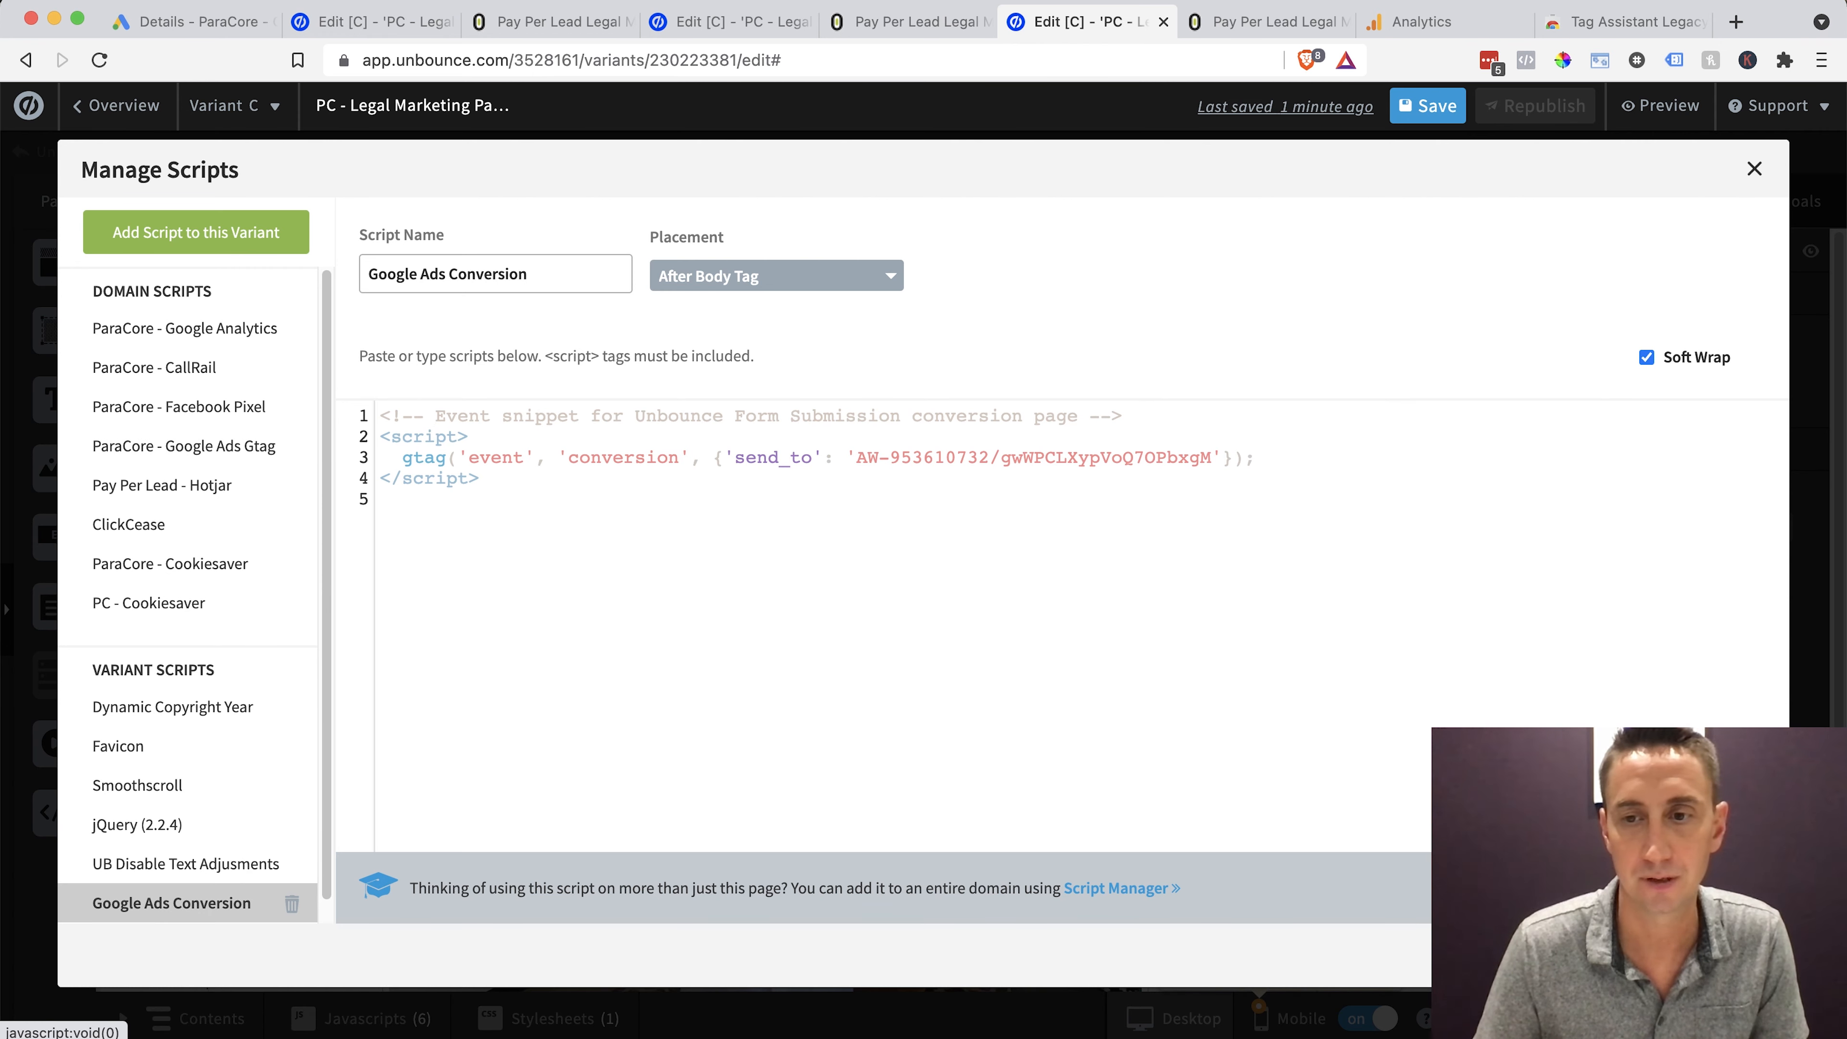
click(1735, 955)
click(1449, 109)
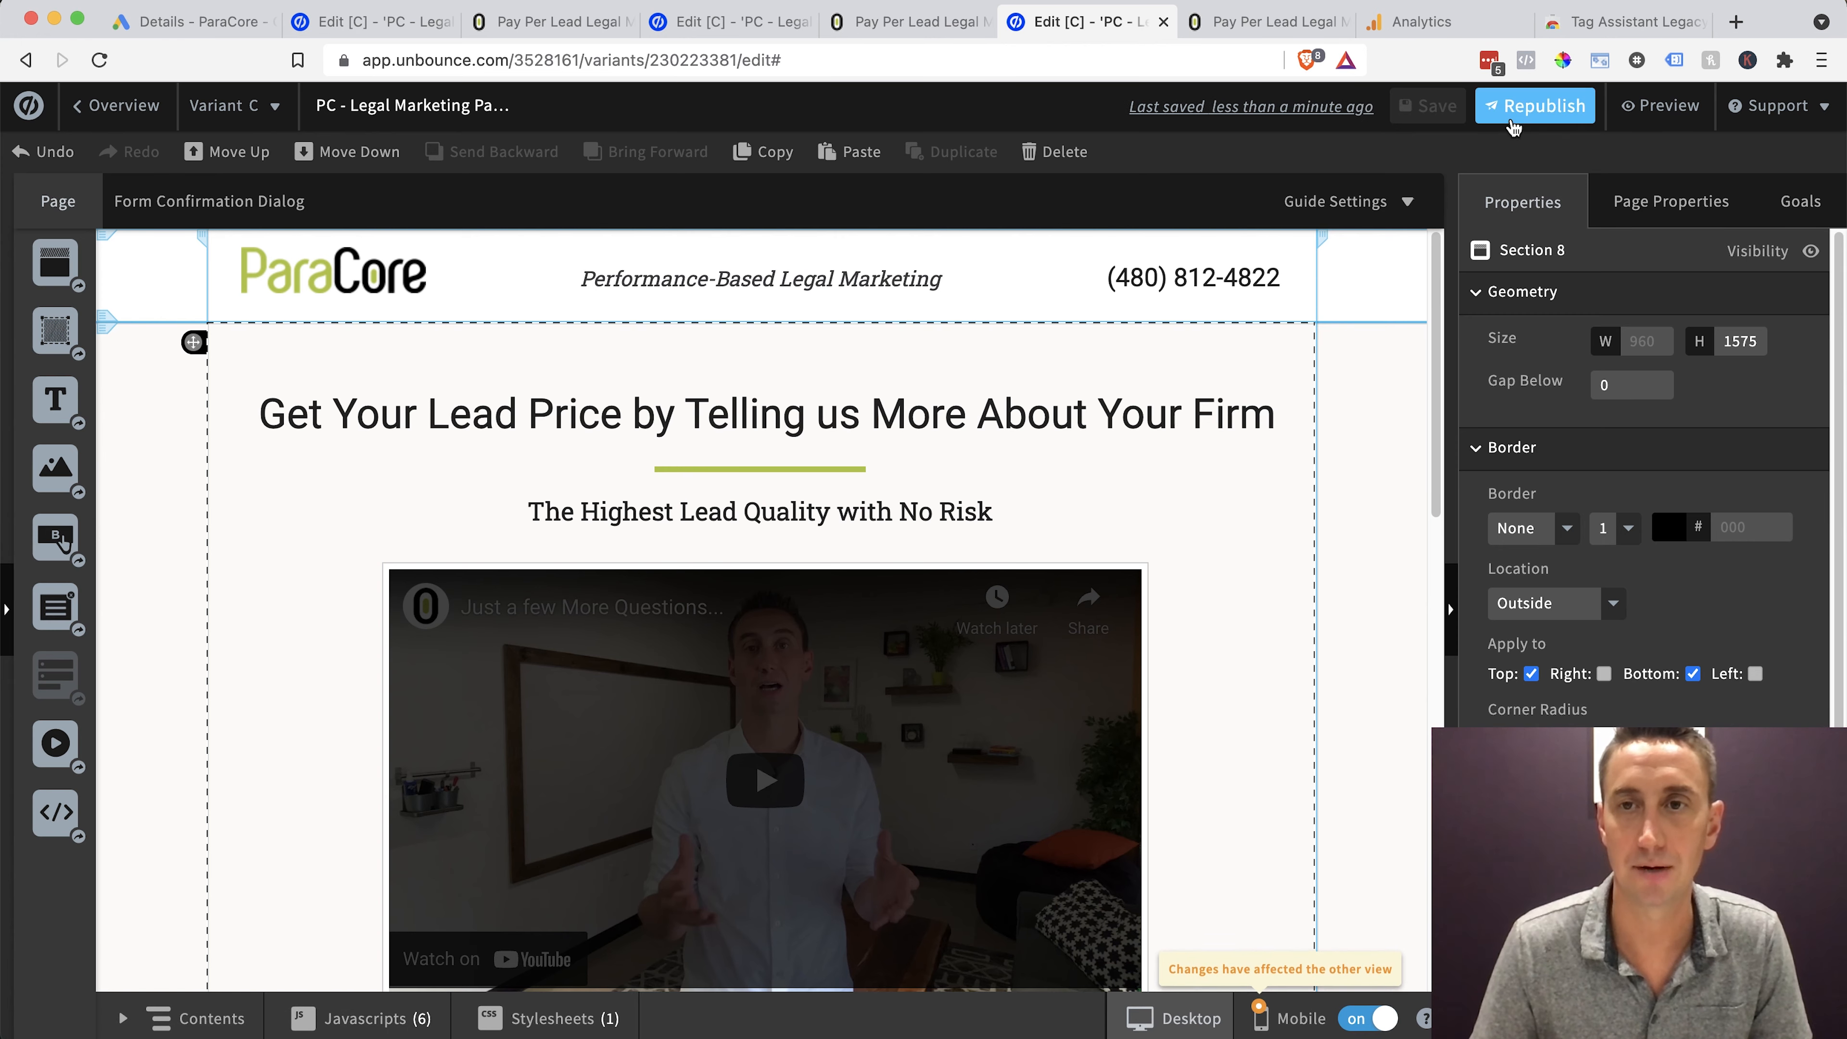
click(1513, 121)
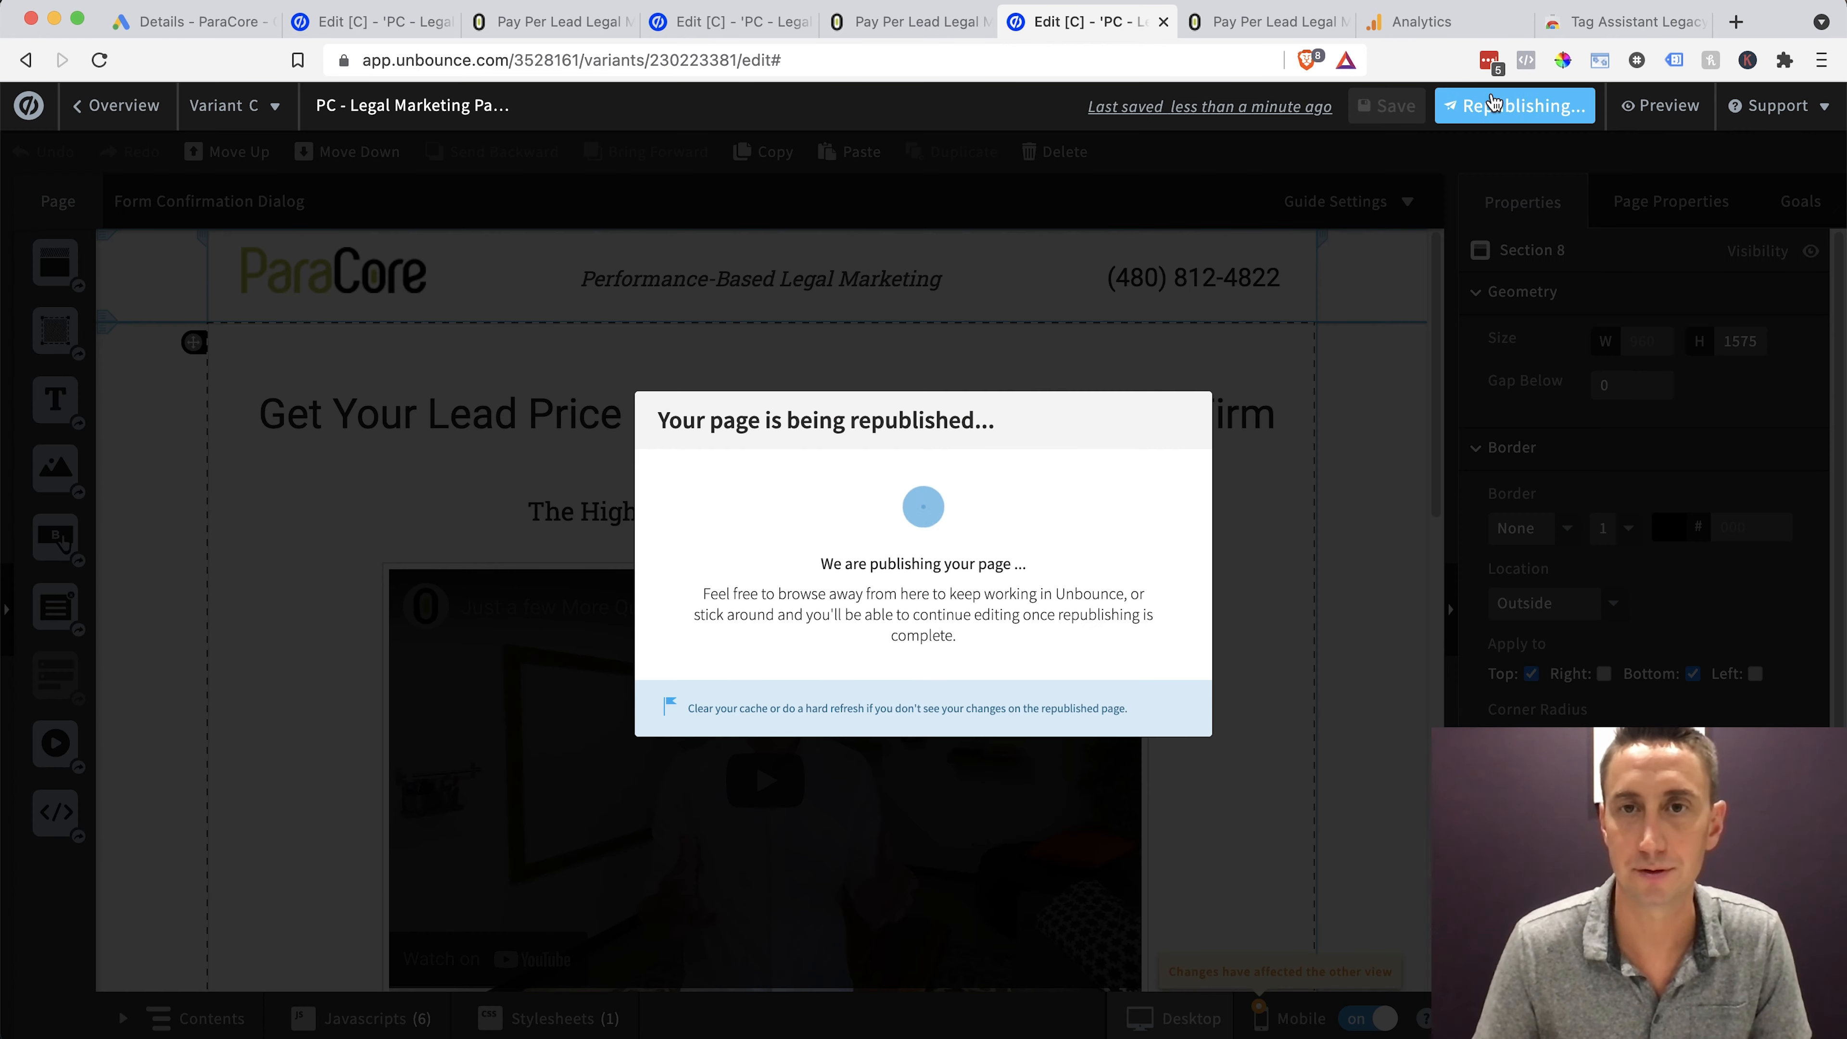
Reload the republished more-info page and verify its Google Ads Conversion Tracking tag in Tag Assistant
click(1282, 25)
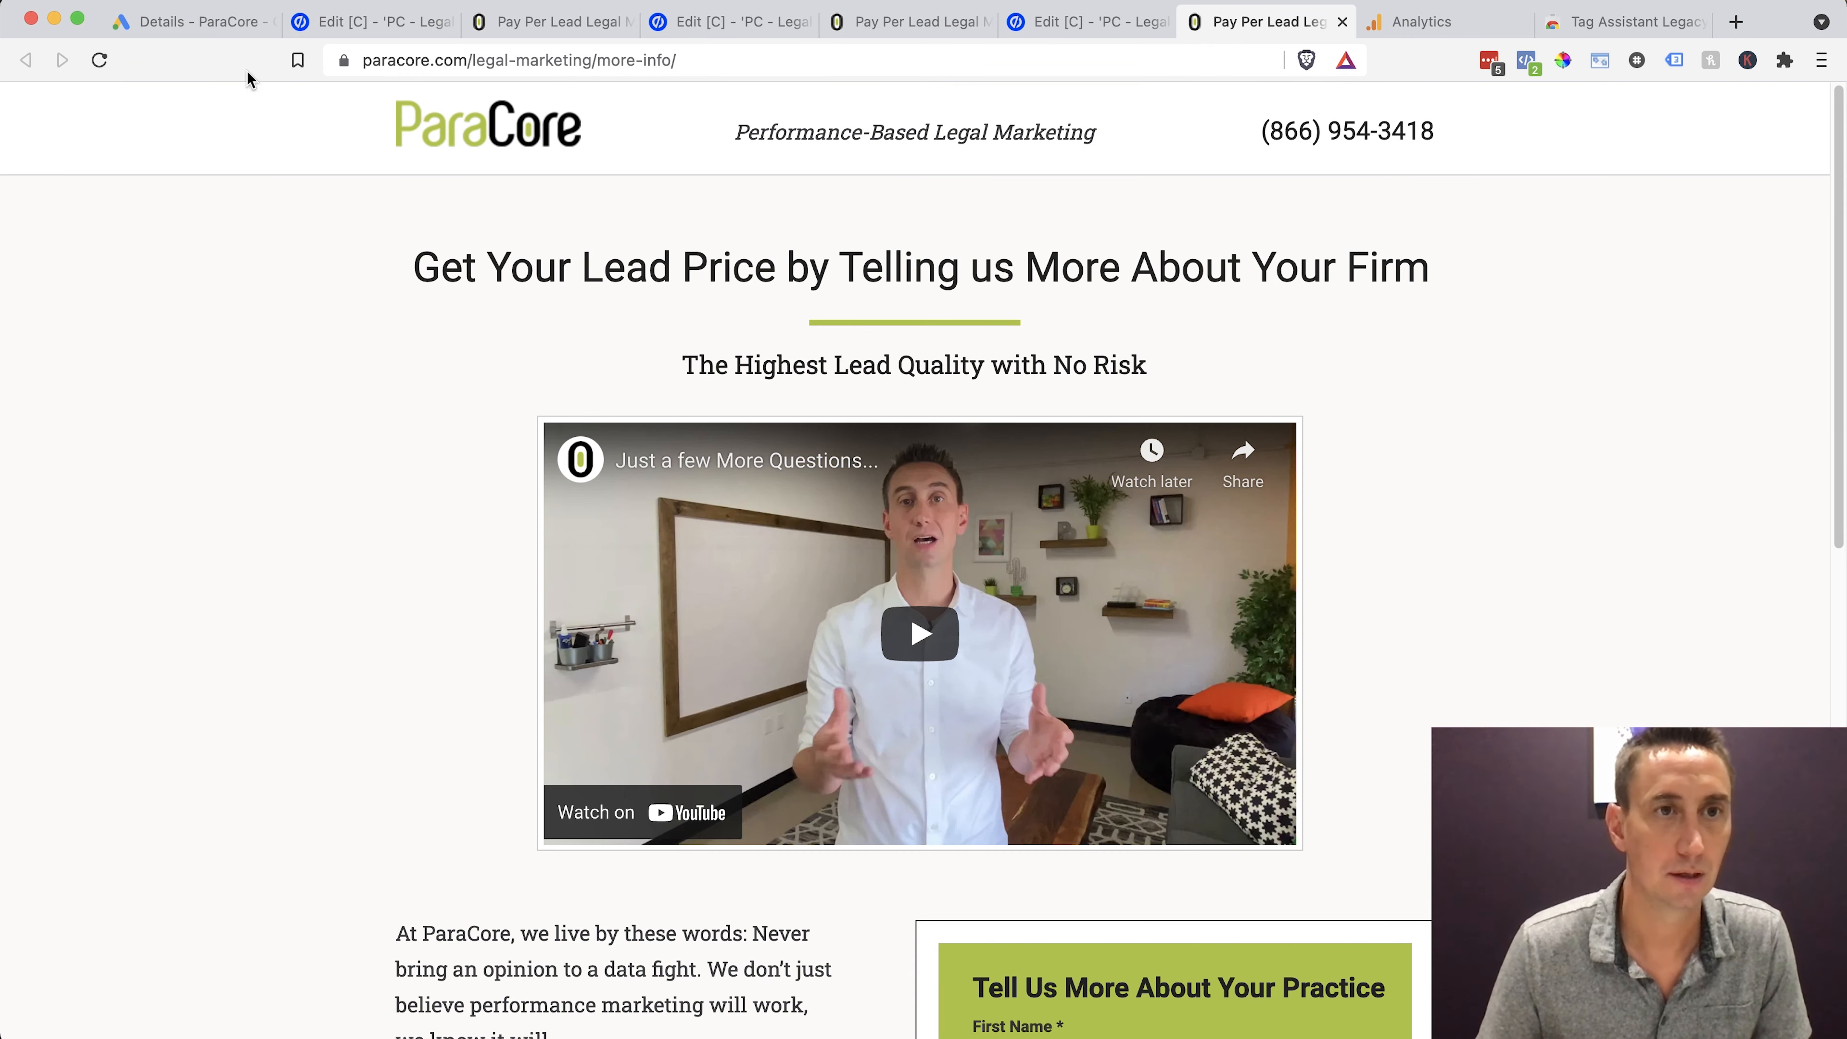
click(100, 59)
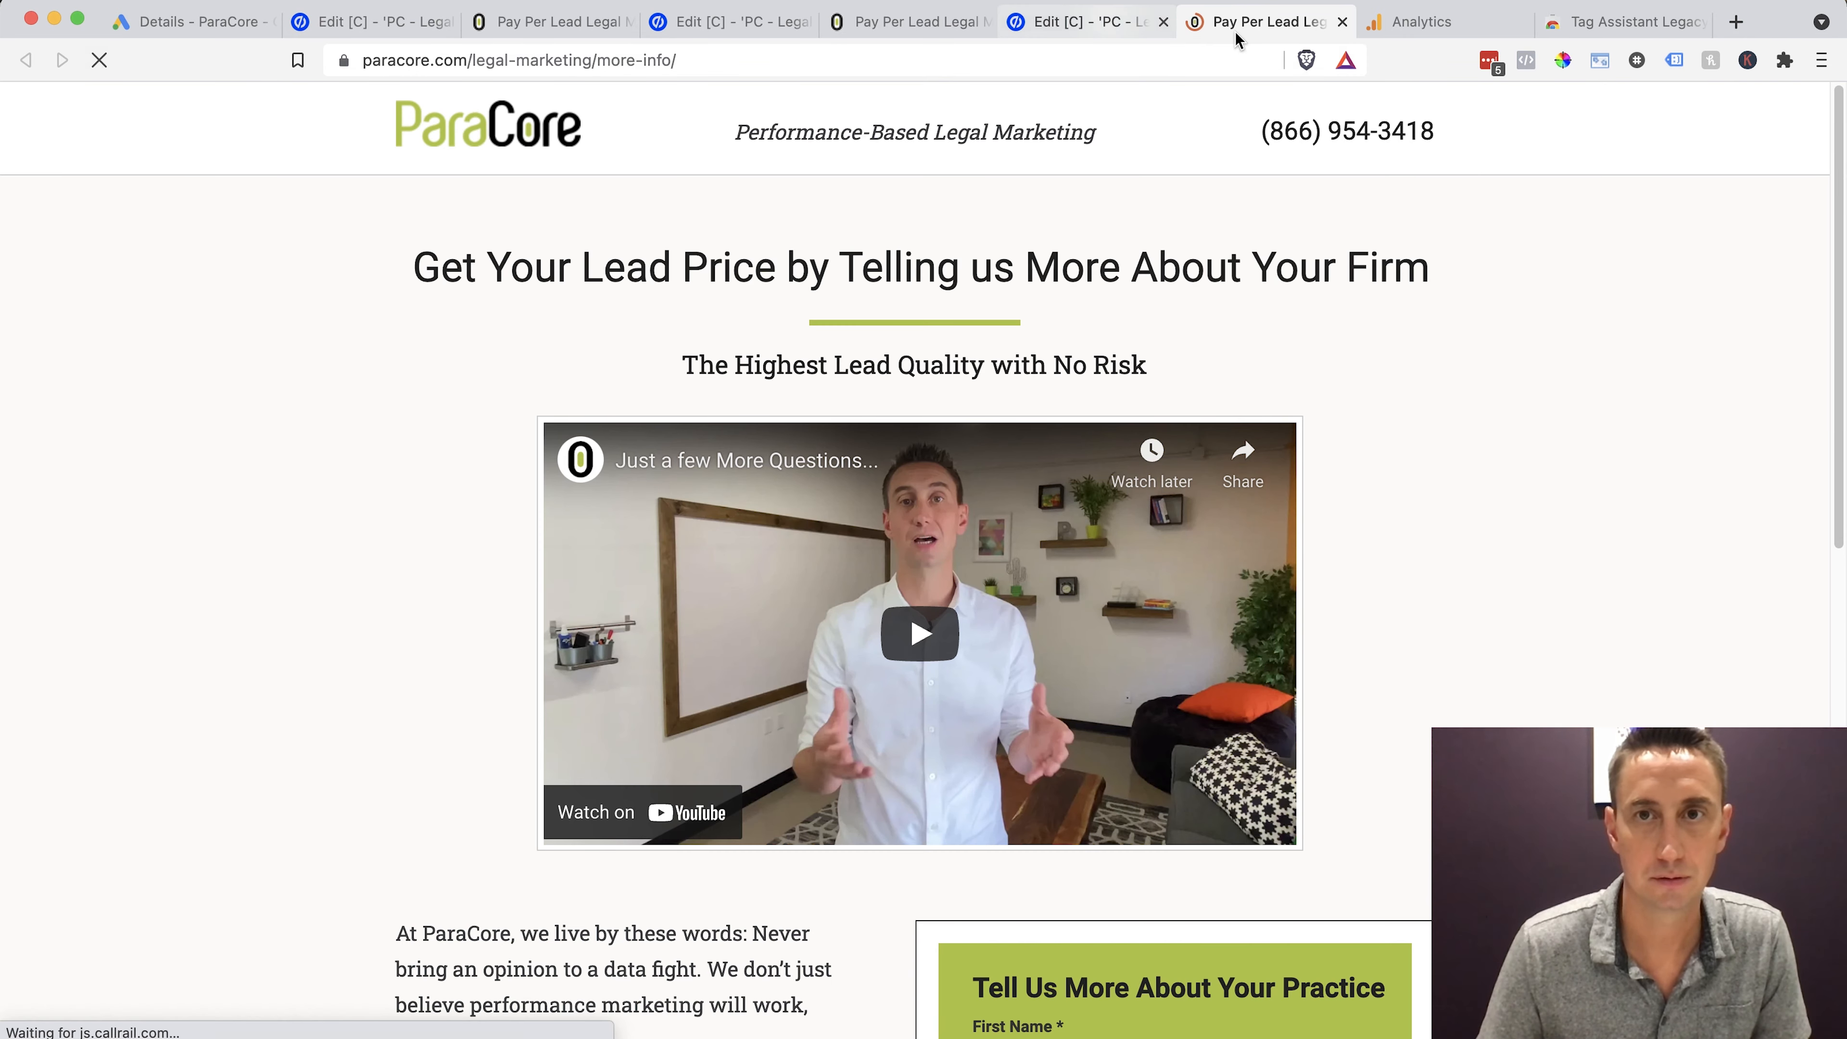
click(1135, 26)
click(1237, 31)
click(100, 59)
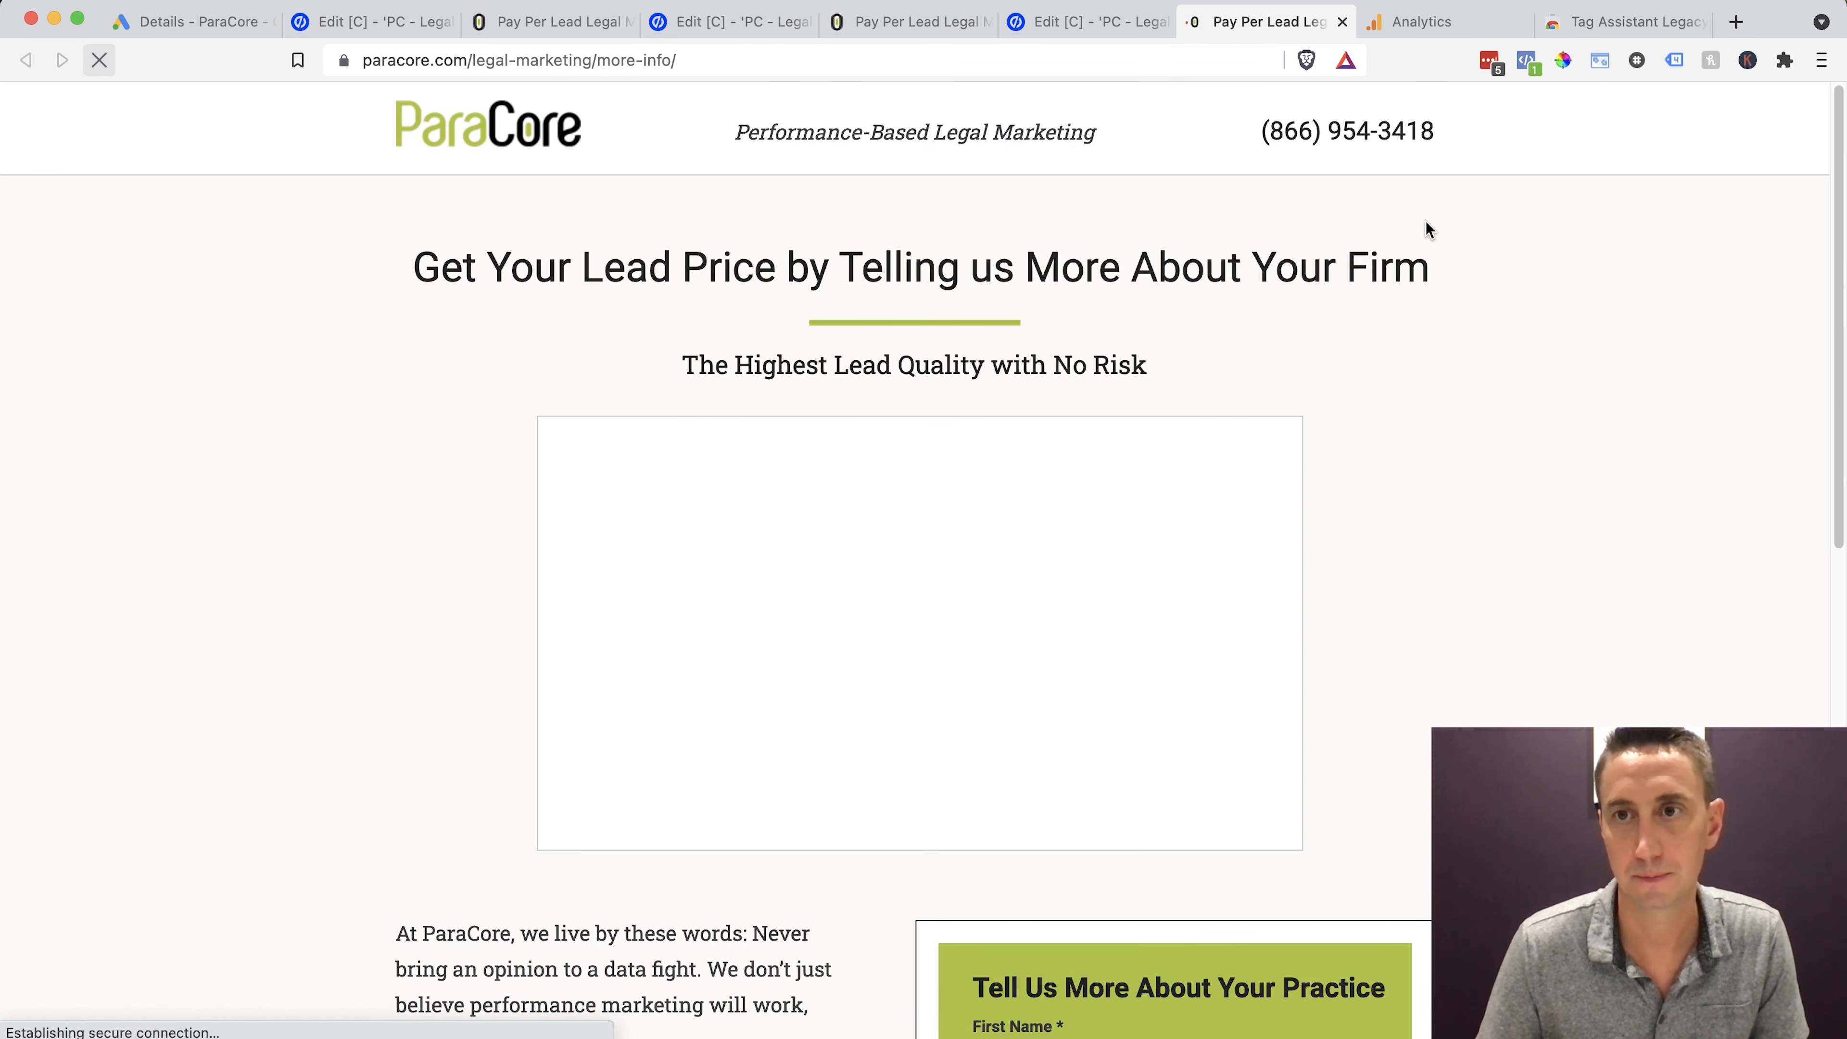
click(1675, 61)
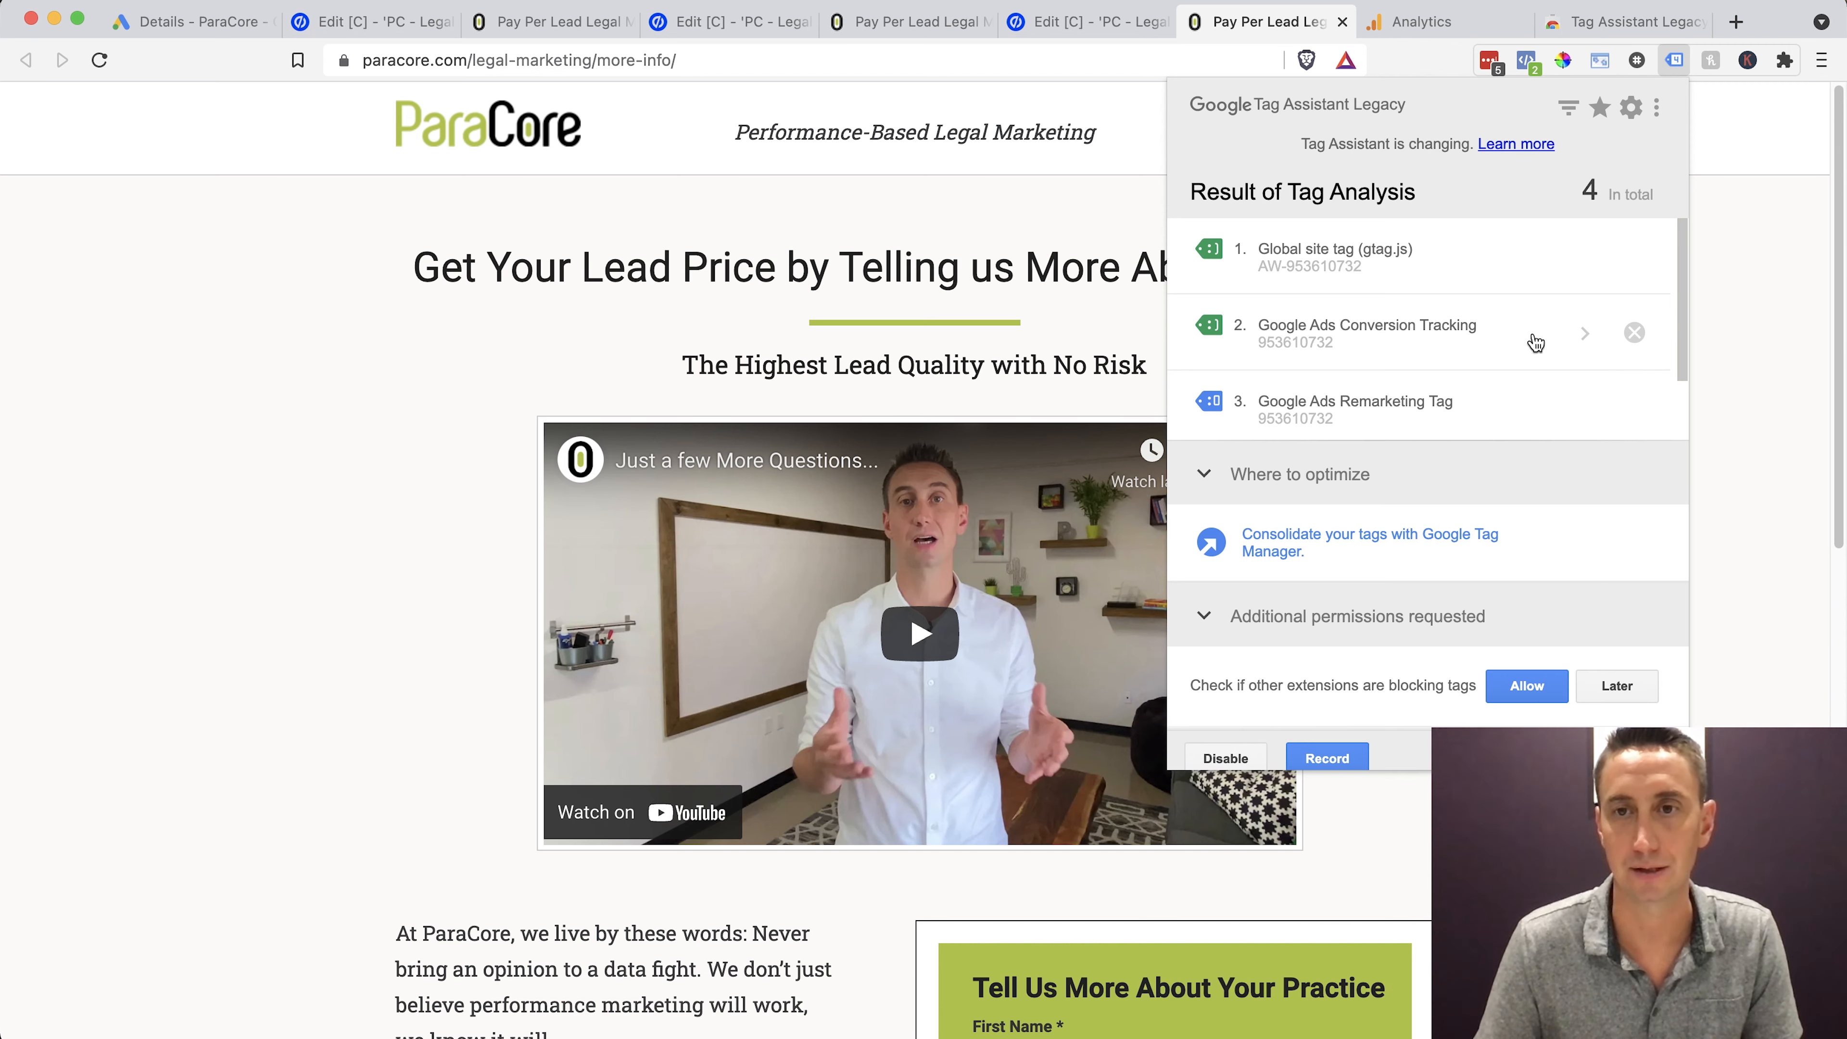
Inspect the Google Ads Conversion Tracking tag's conversion ID and label in Tag Assistant, and close the analysis
click(1584, 336)
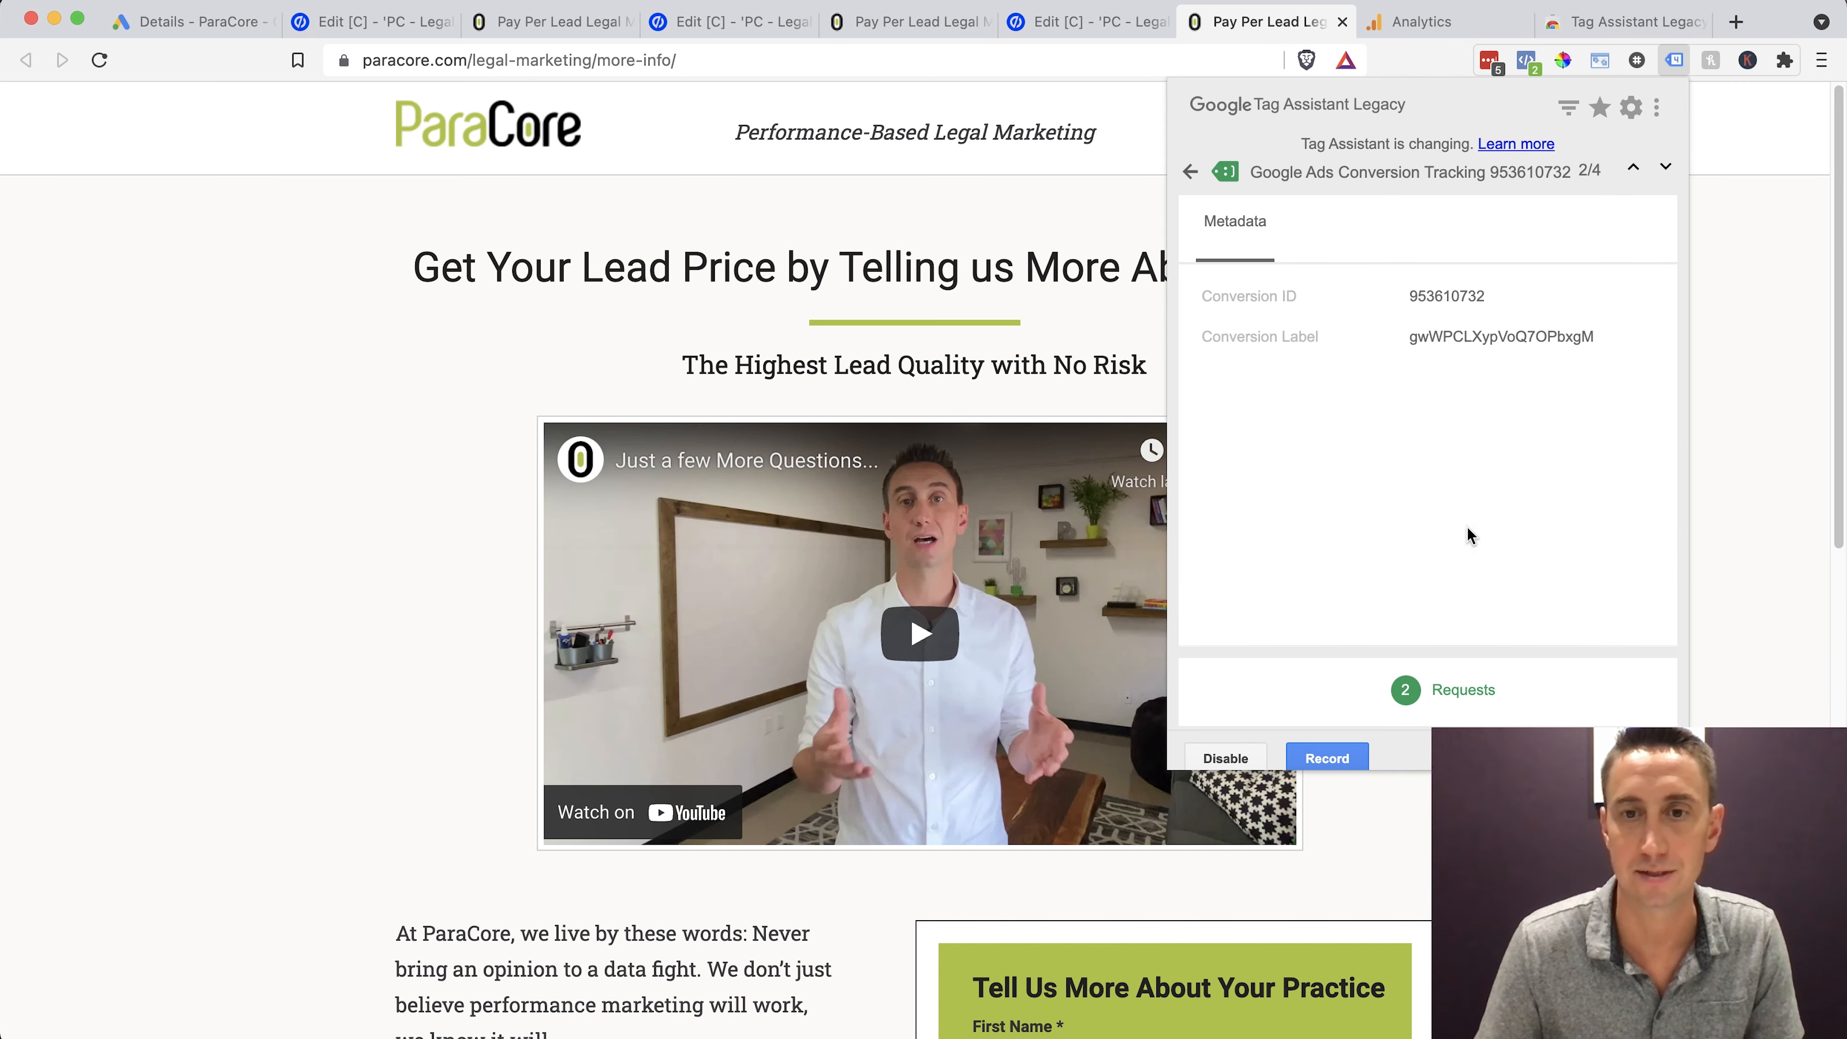
click(1191, 171)
click(1113, 219)
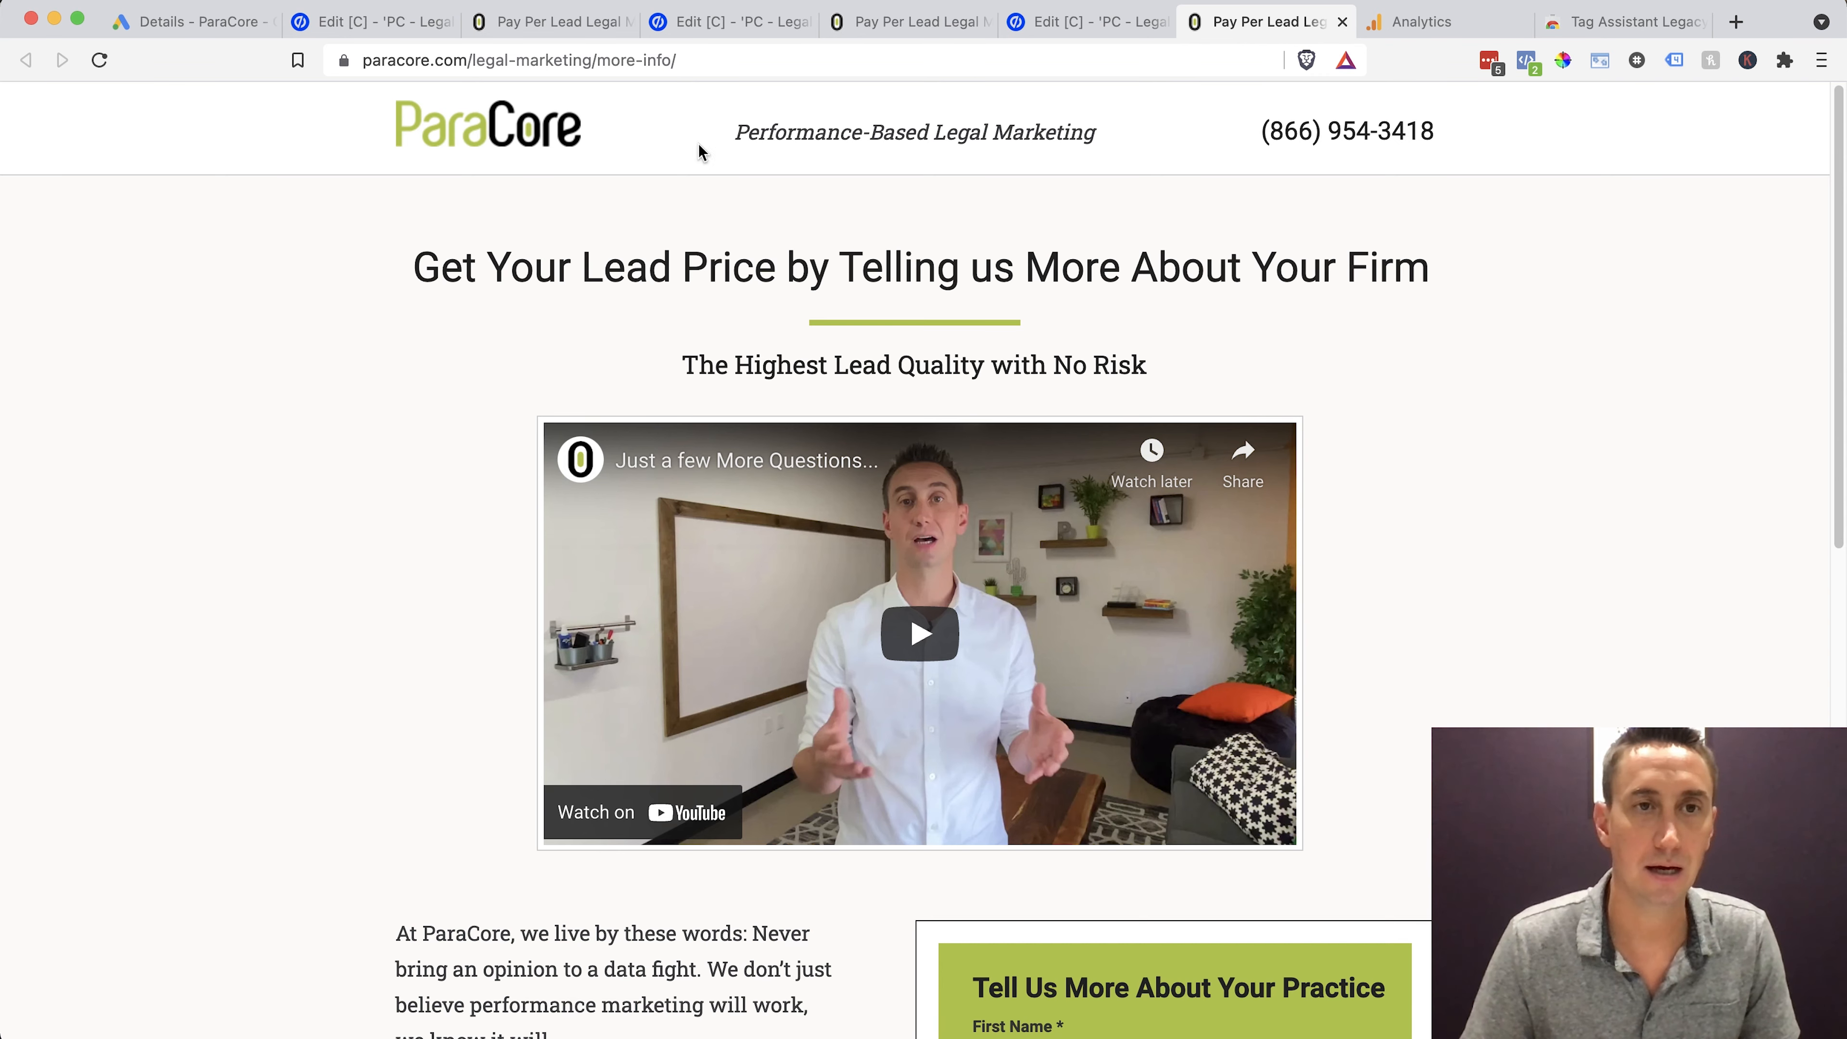
Return to the Unbounce variant editor and review the Google Ads Conversion script's code and placement against the live more-info page
click(1110, 31)
key(Escape)
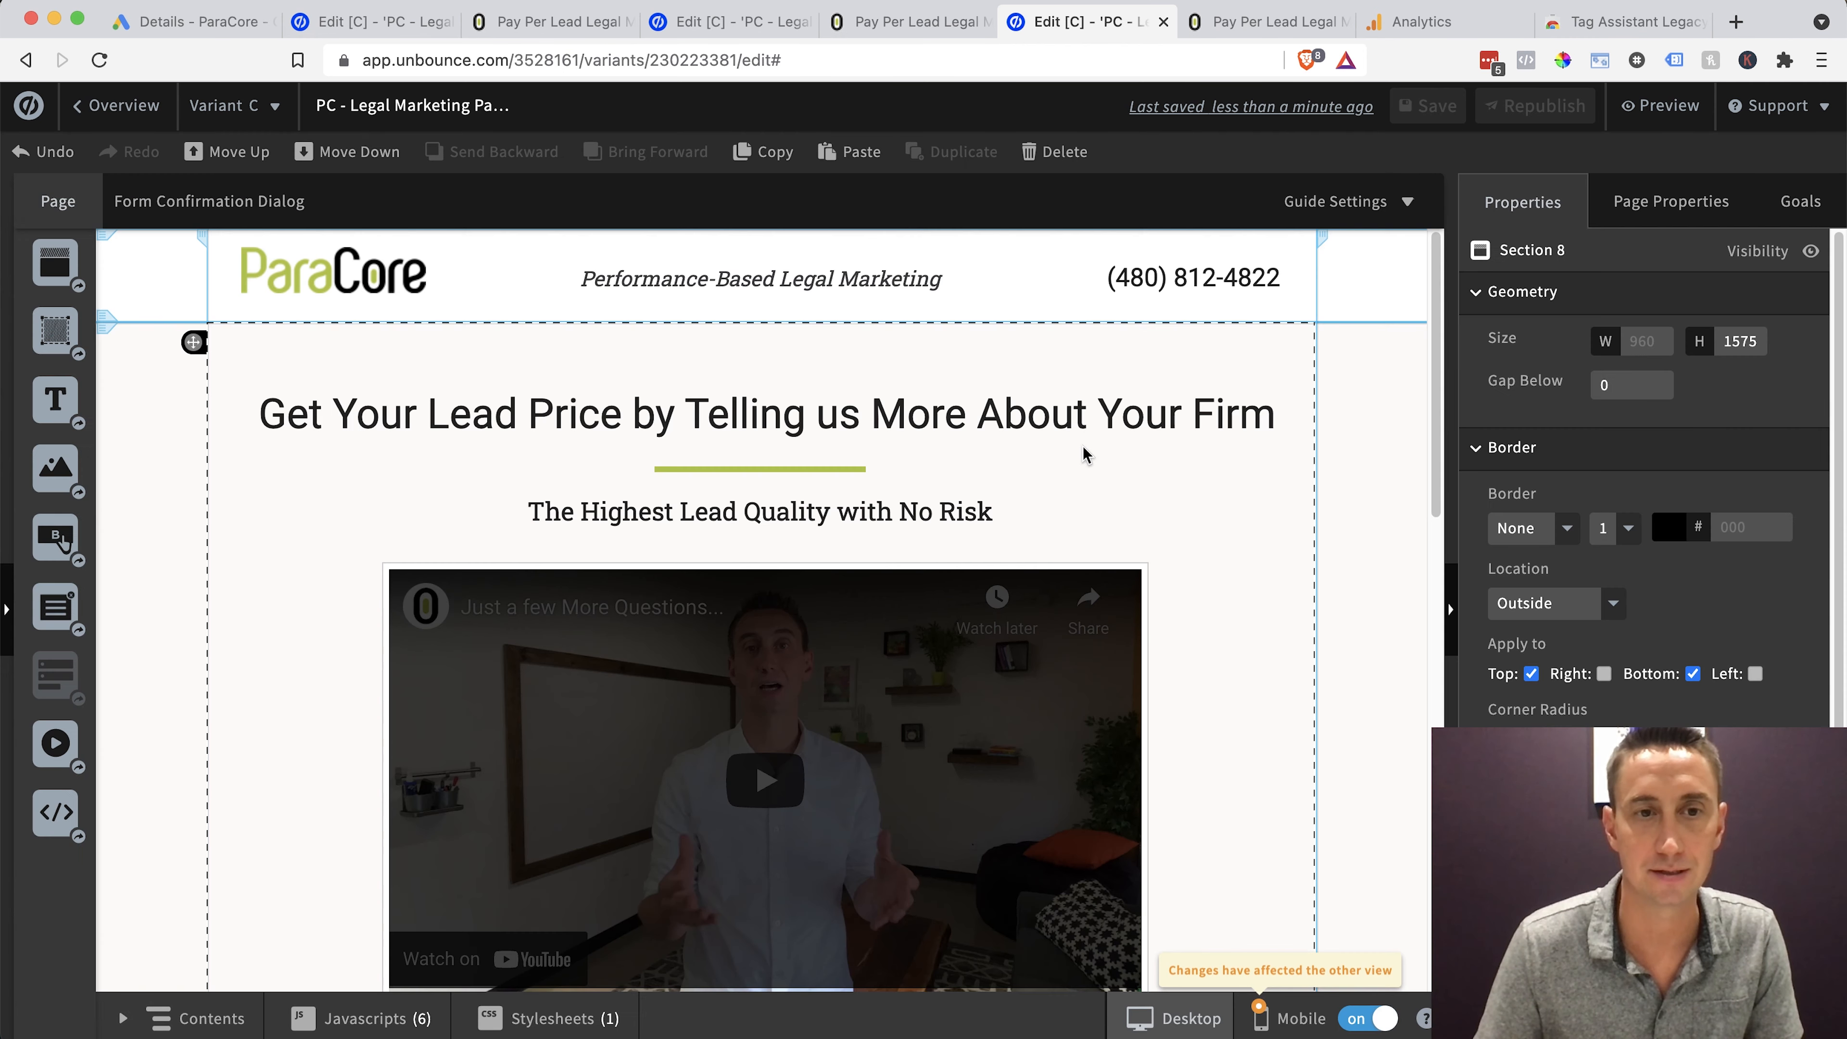
click(360, 1018)
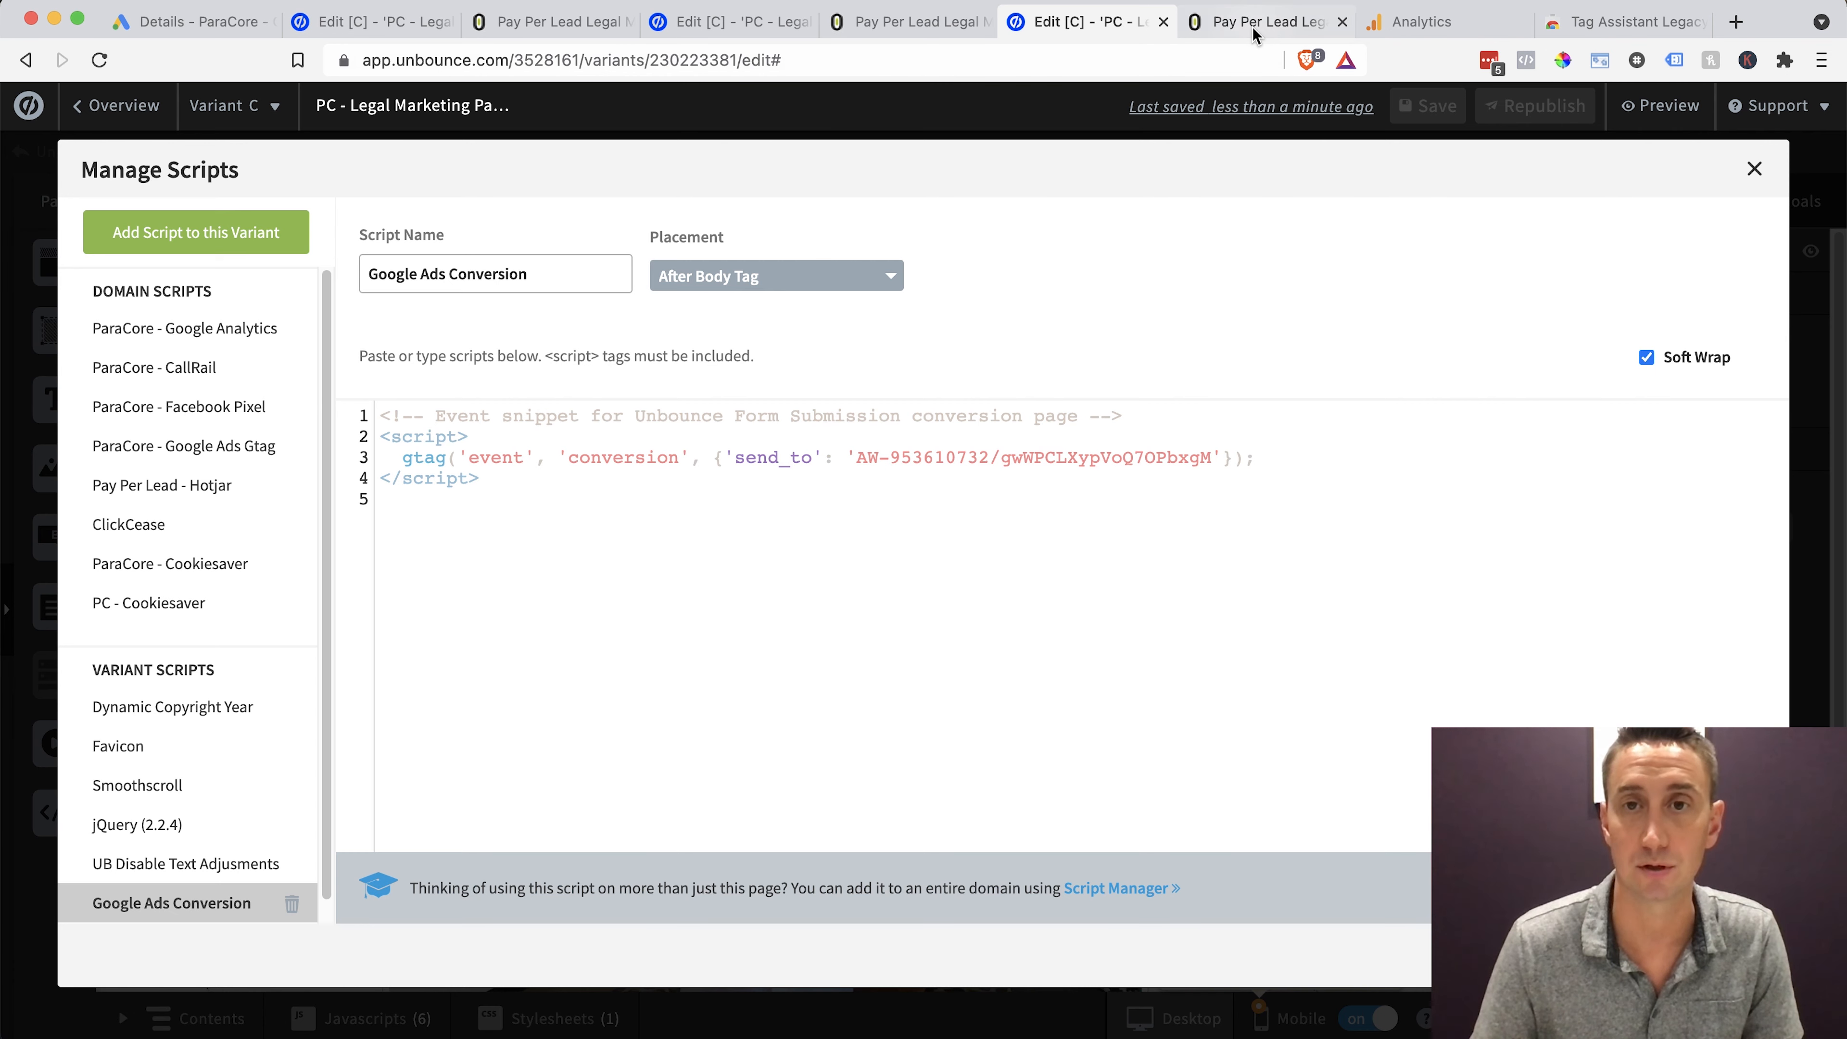
key(ctrl+Tab)
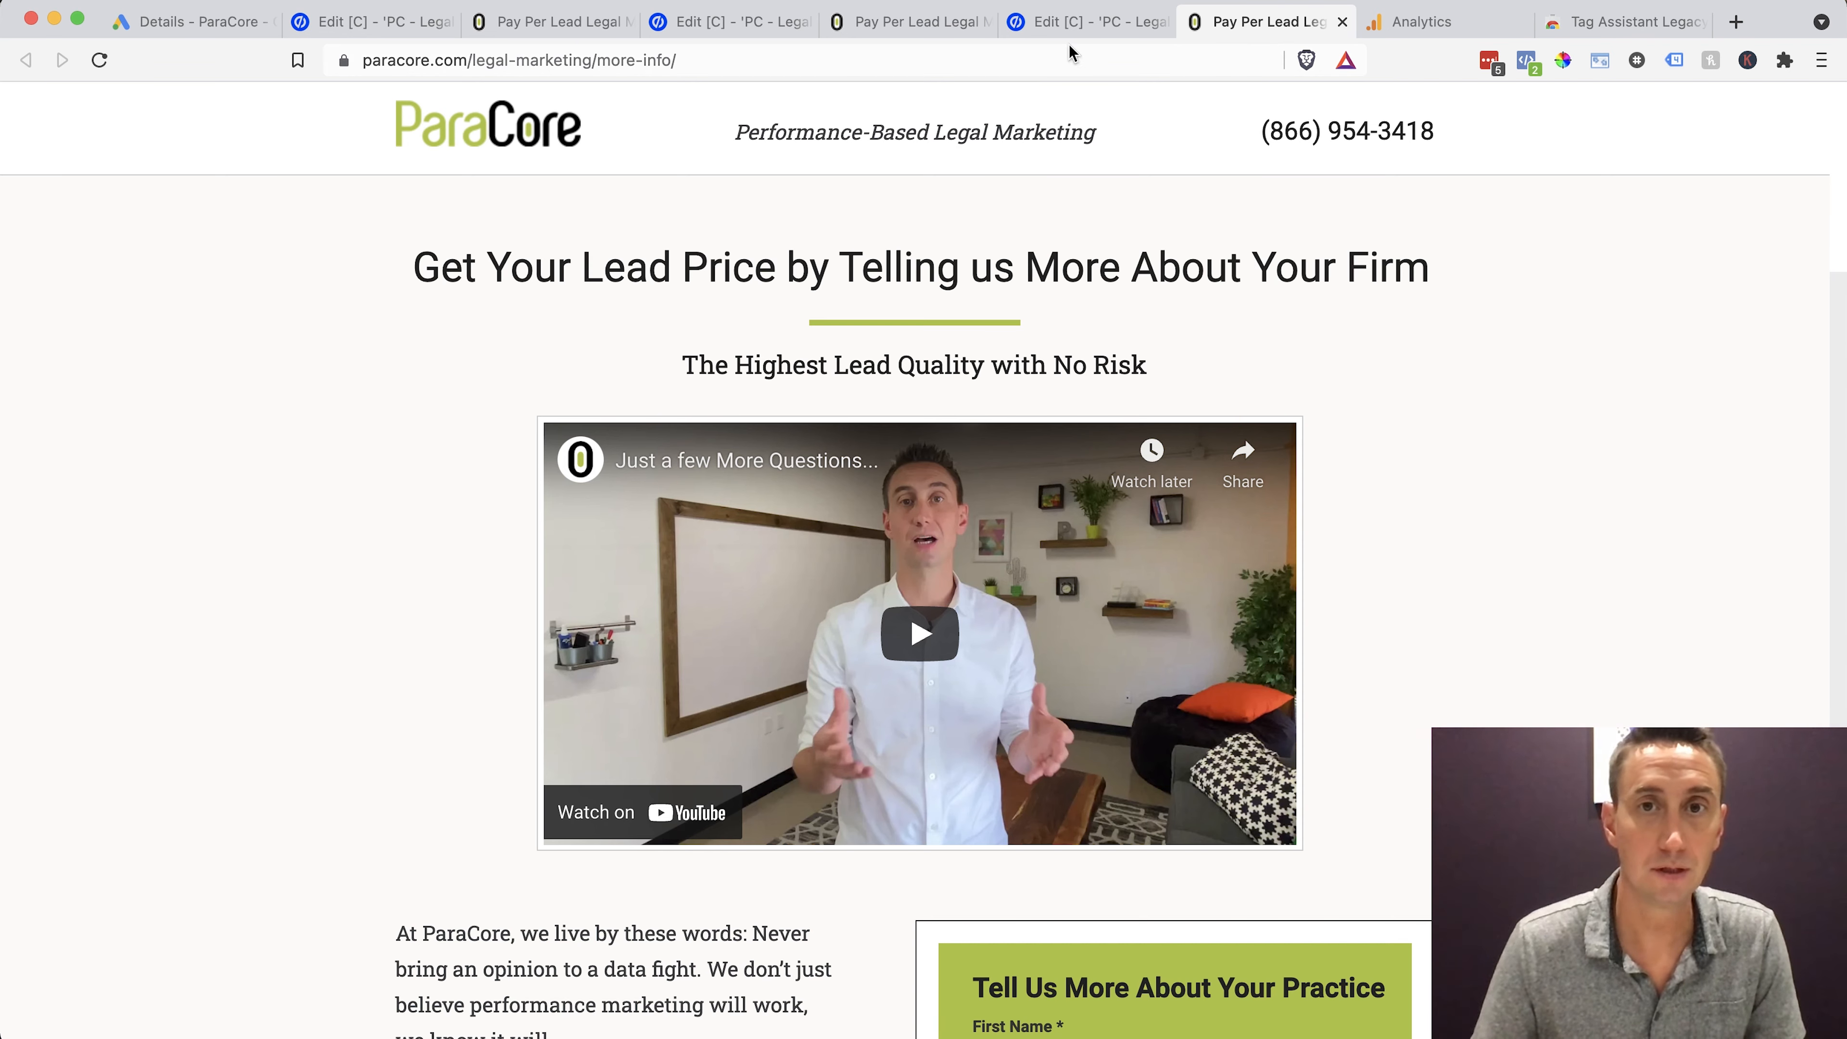
click(1074, 23)
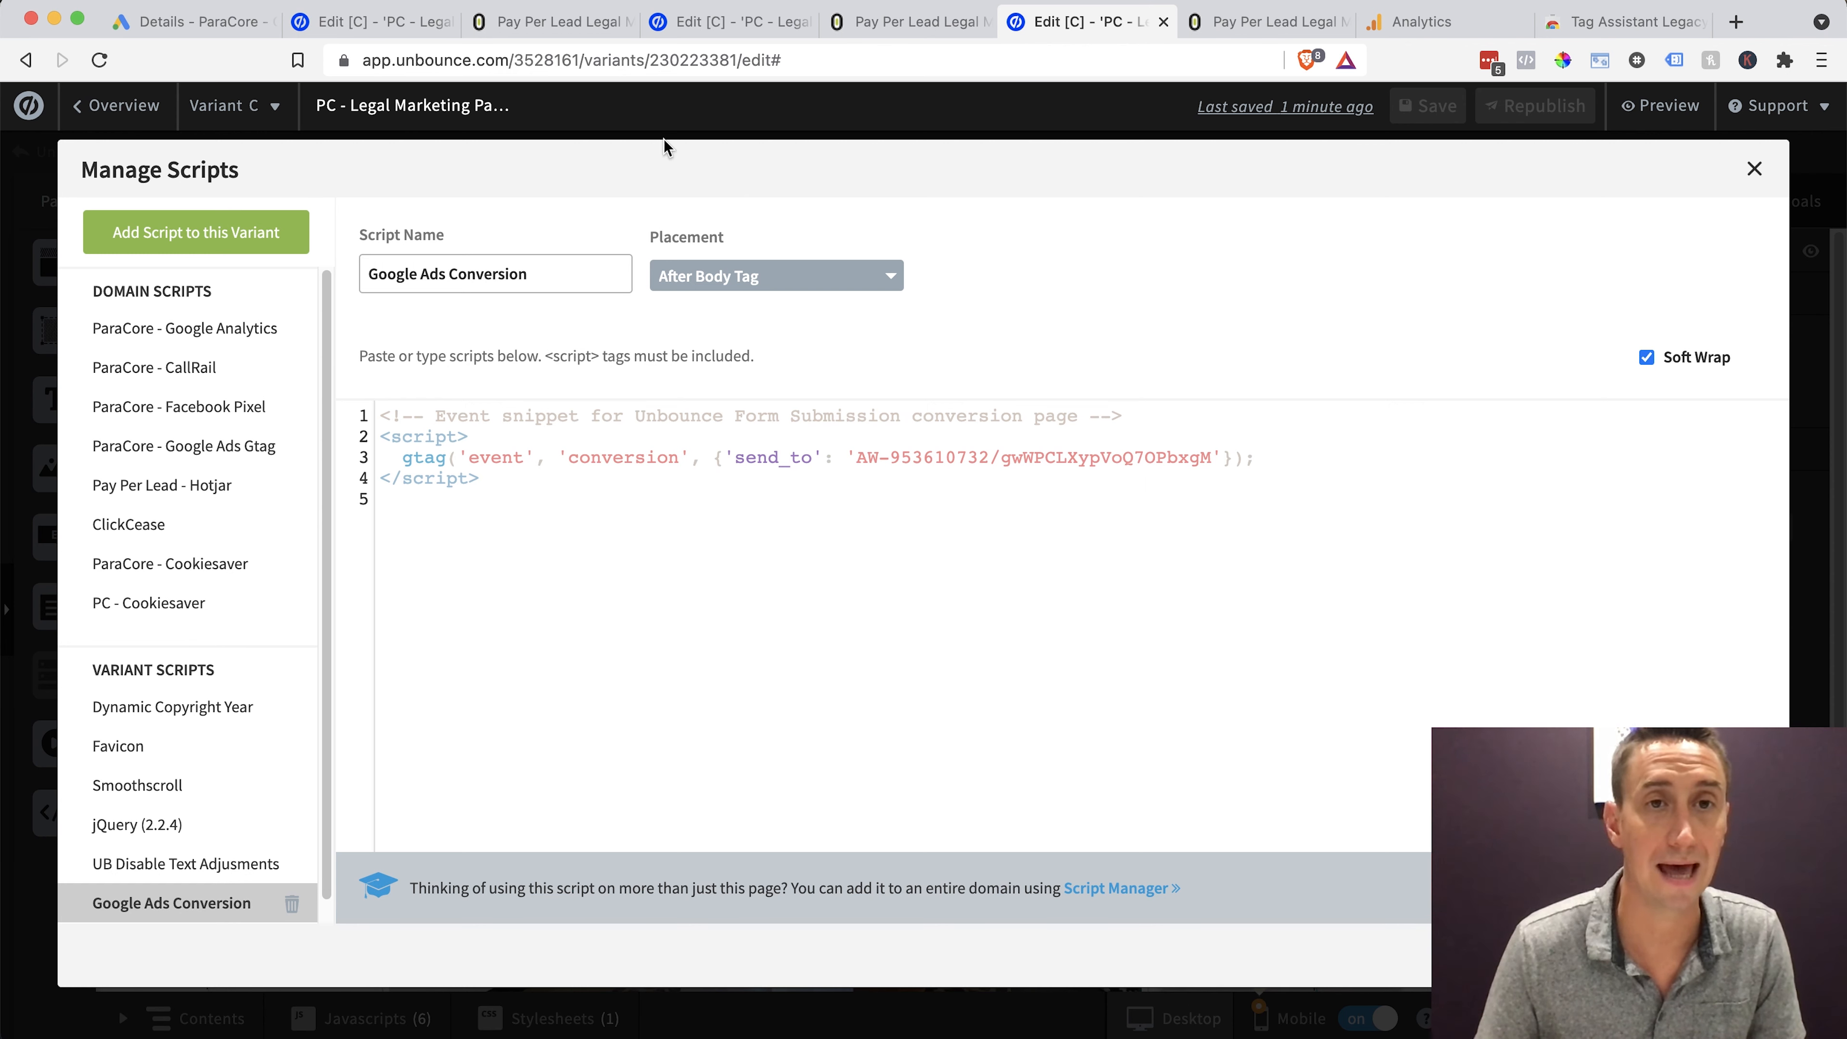